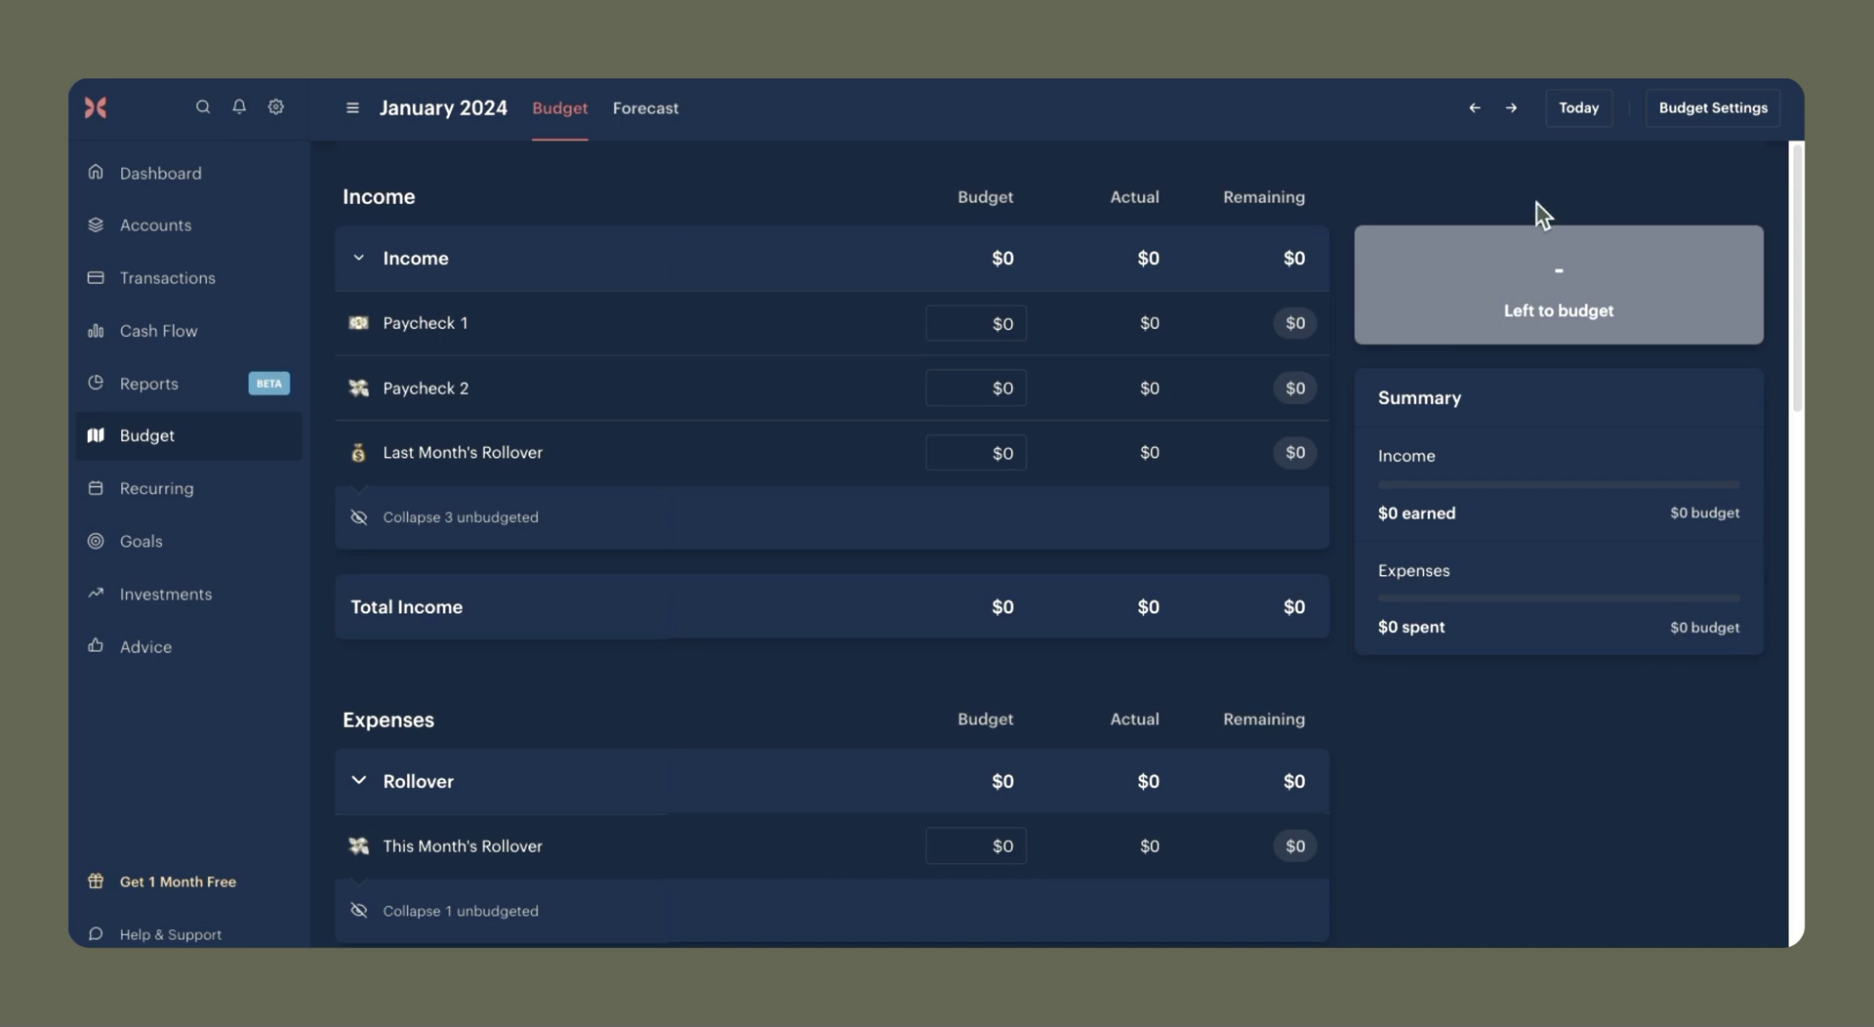
Go back to the December 2023 budget and inspect the Food category's remaining breakdown and its category settings.
click(1472, 107)
scroll(997, 527, down, 4)
scroll(1000, 529, down, 1)
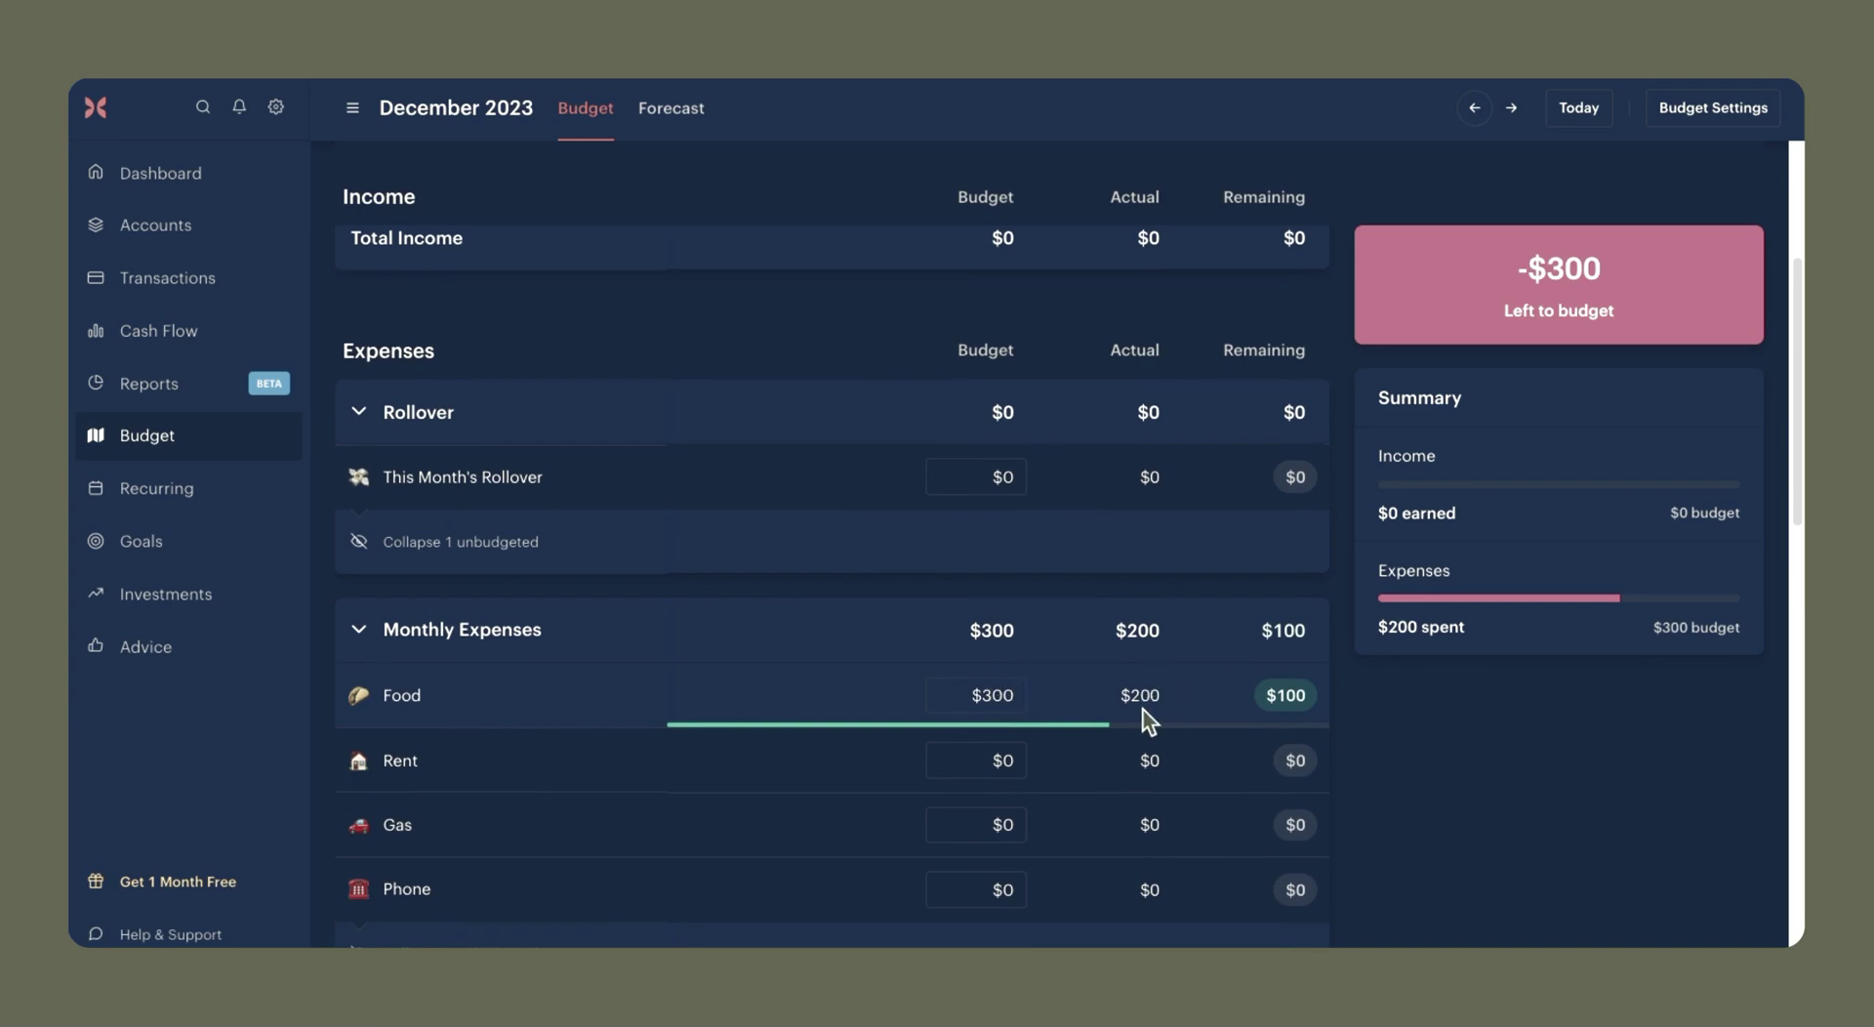
mouse_move(1284, 695)
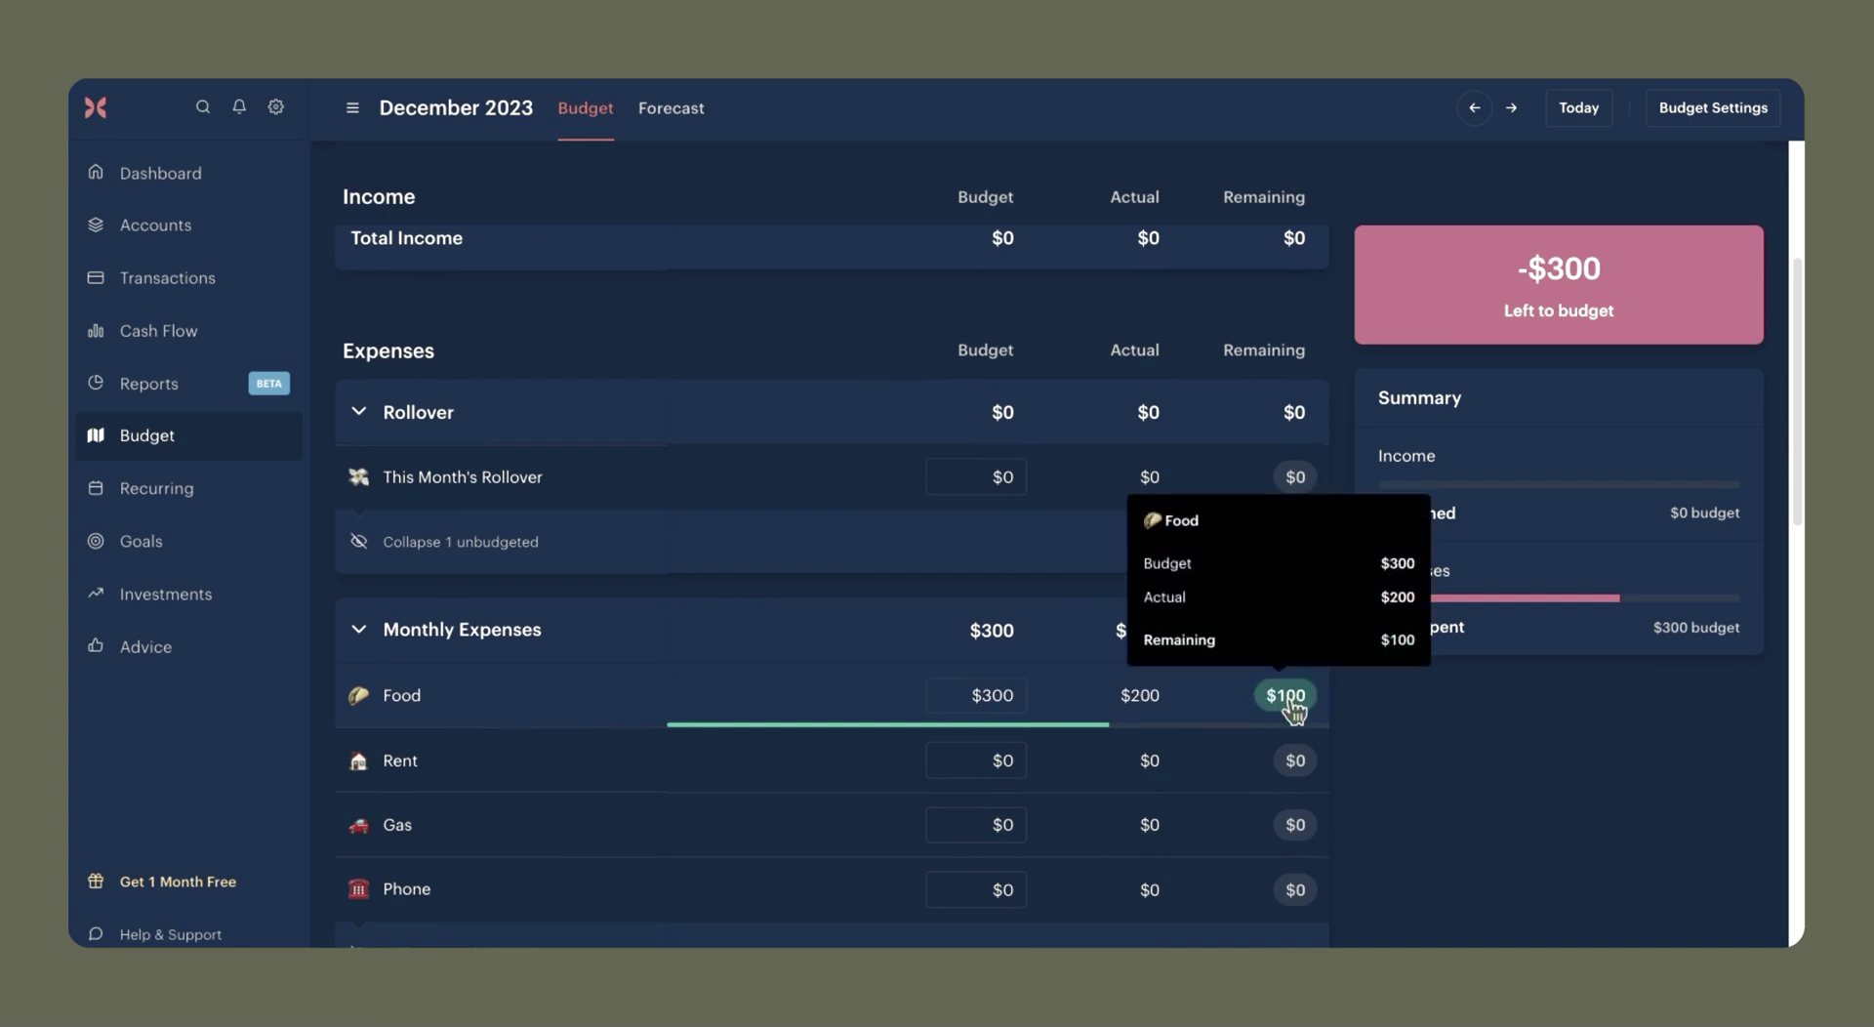
click(635, 703)
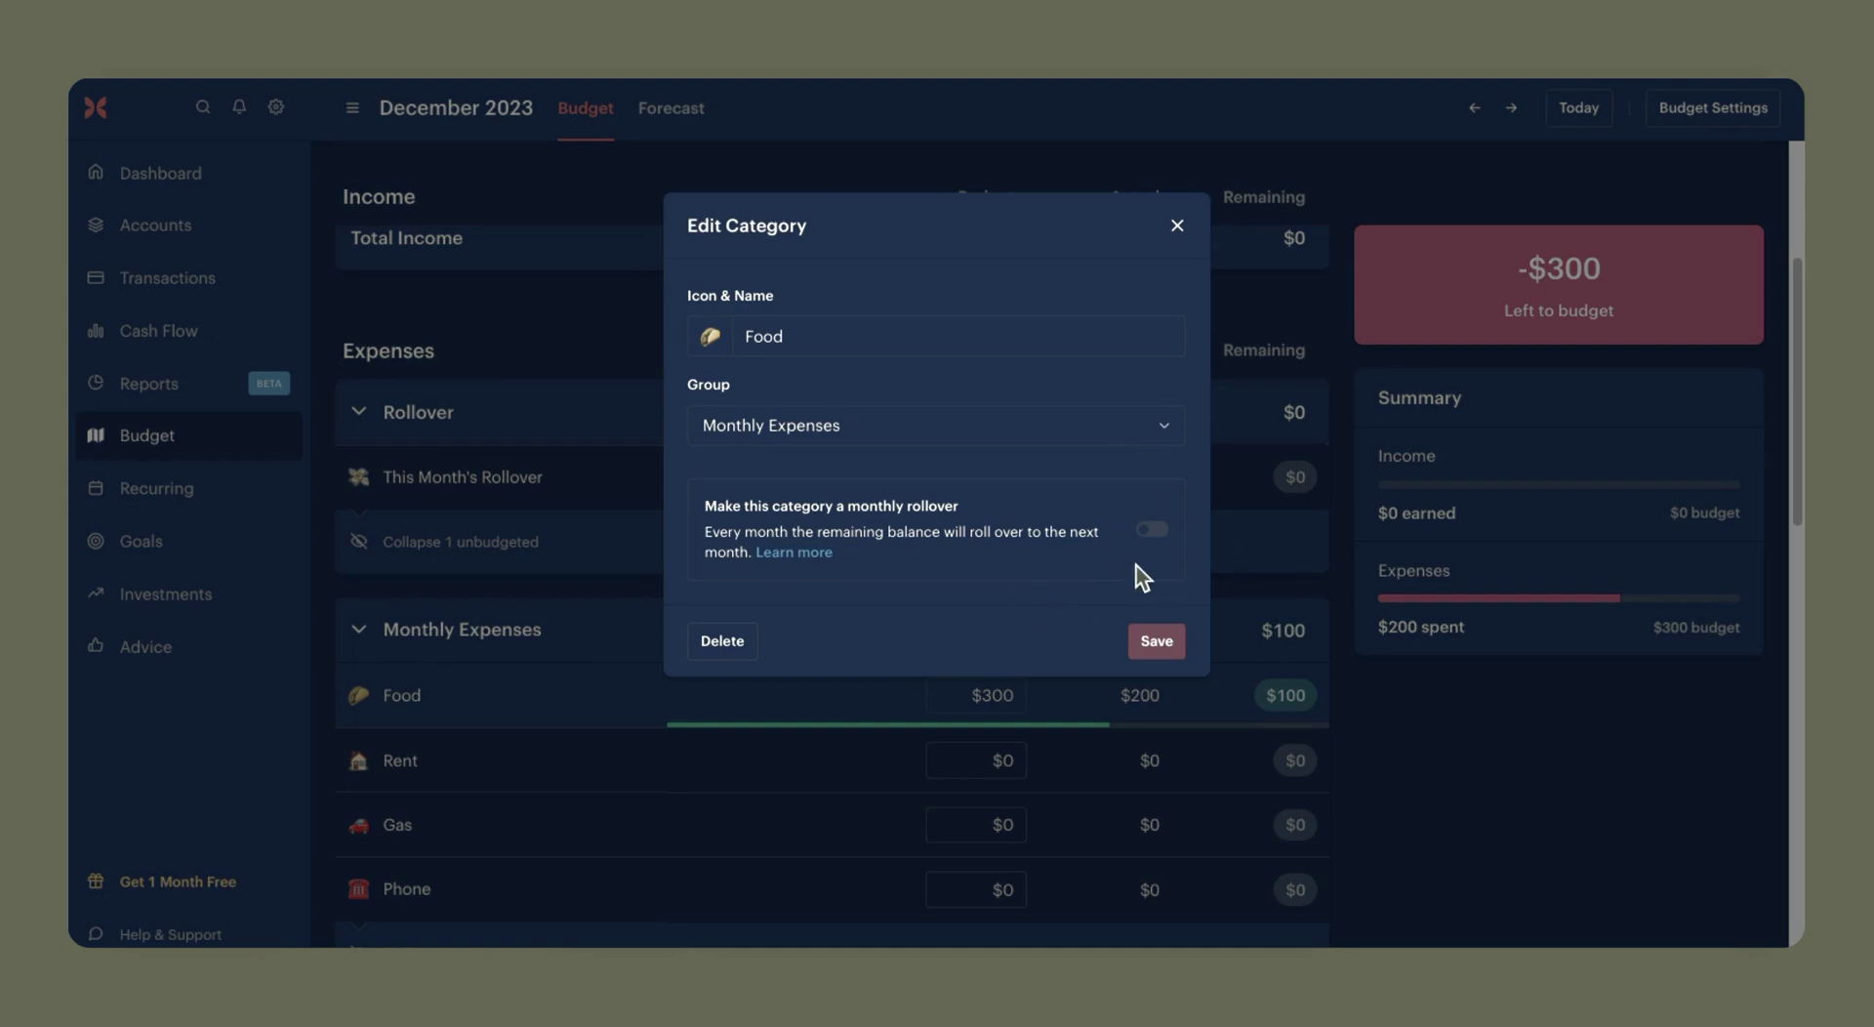
click(1448, 758)
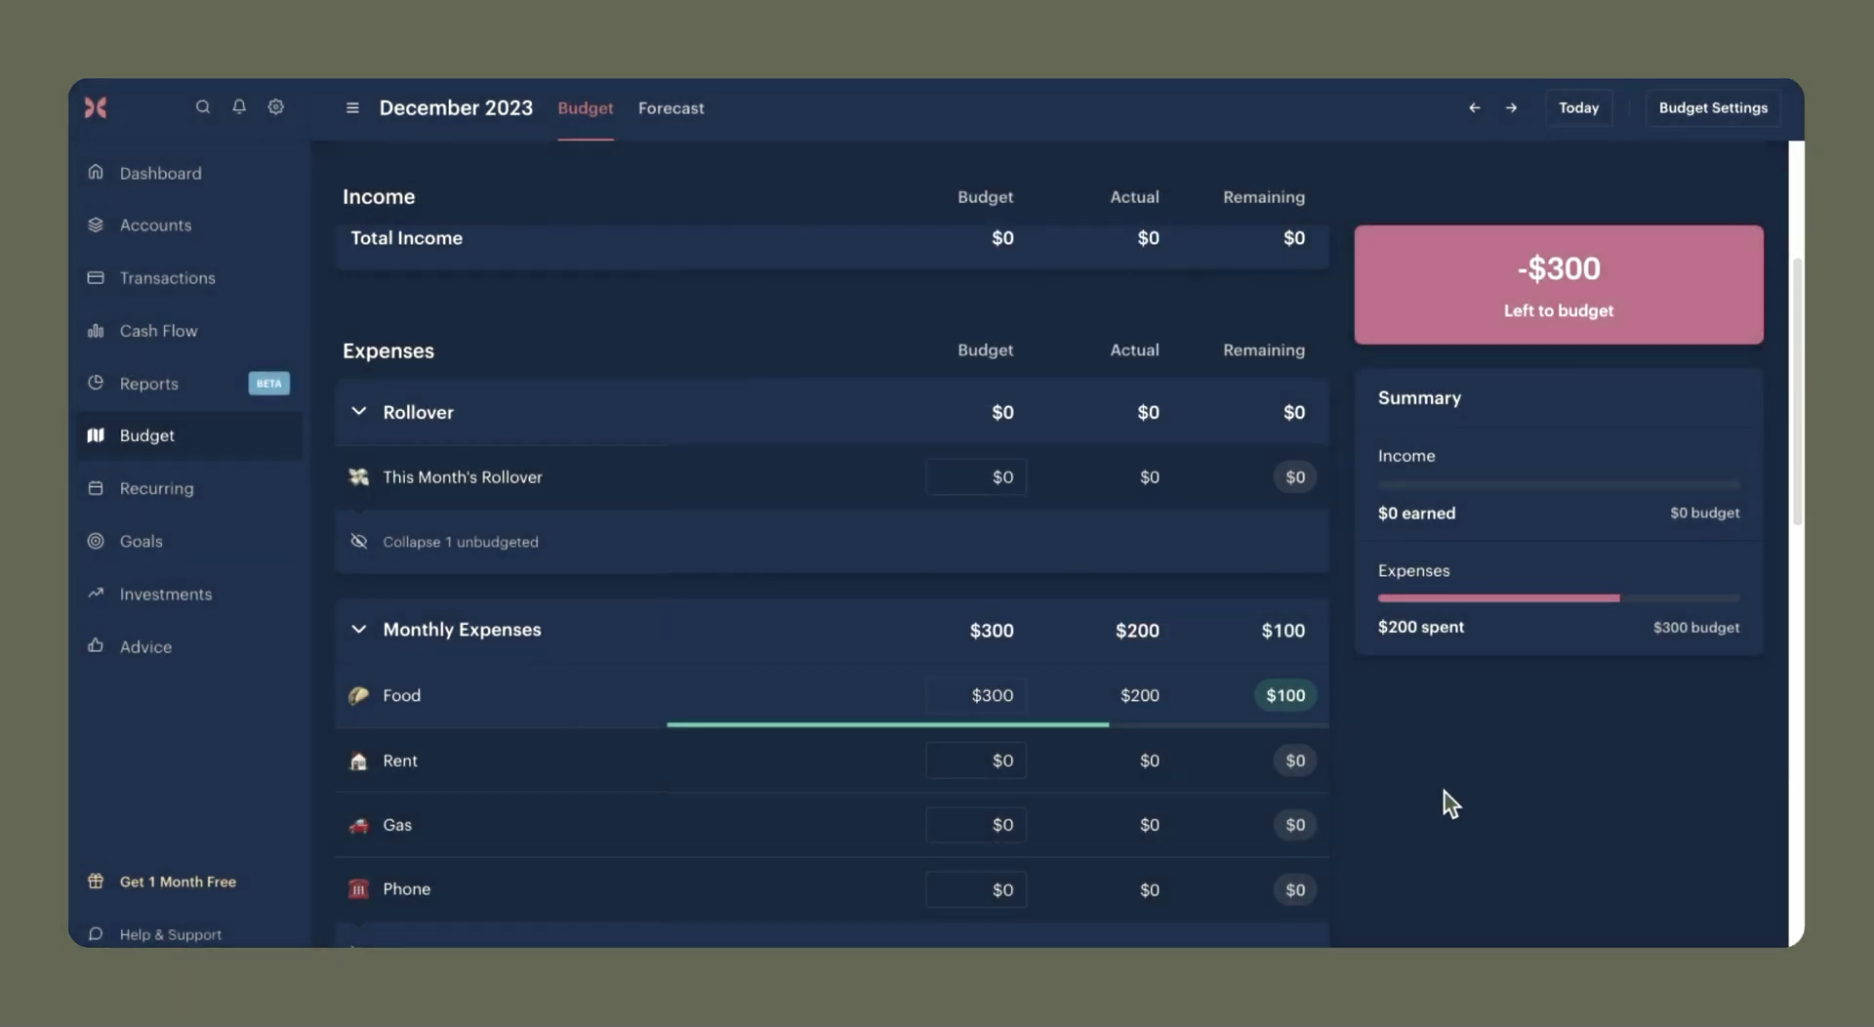
Compare the remaining amounts under Monthly Expenses between the January 2024 and December 2023 budgets.
click(1513, 115)
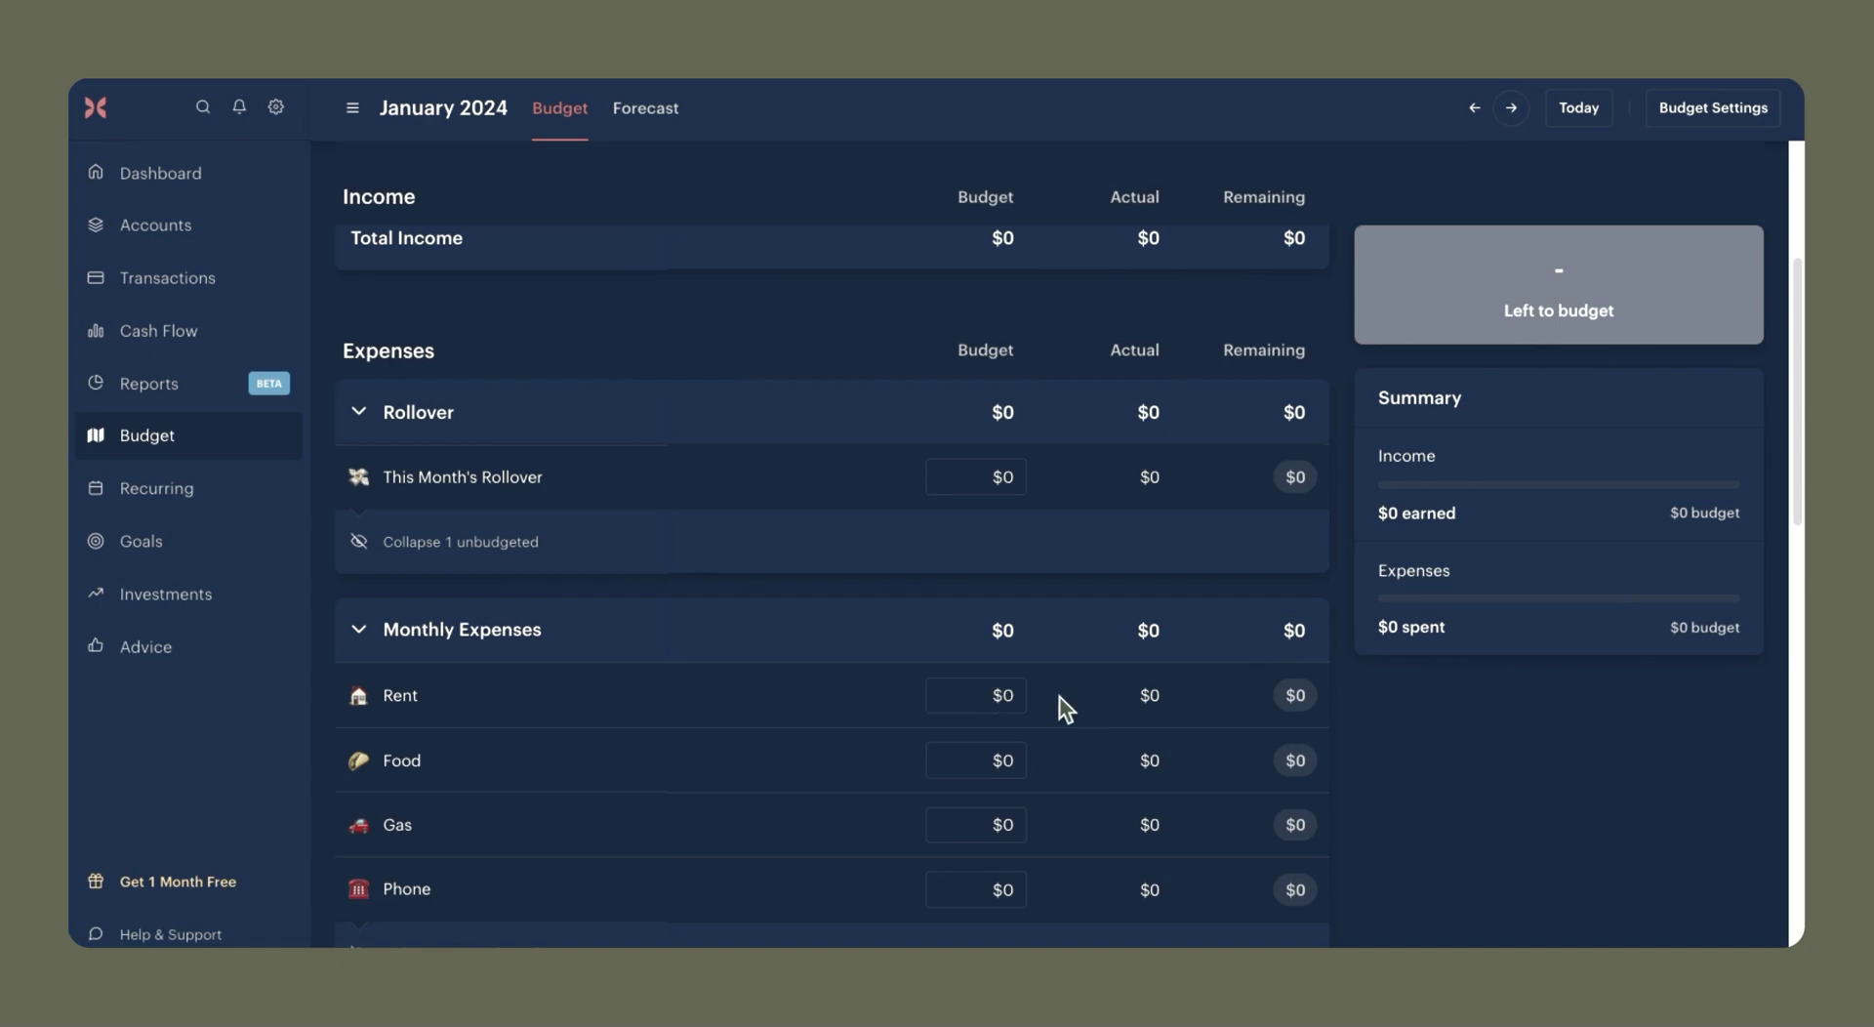
mouse_move(1294, 699)
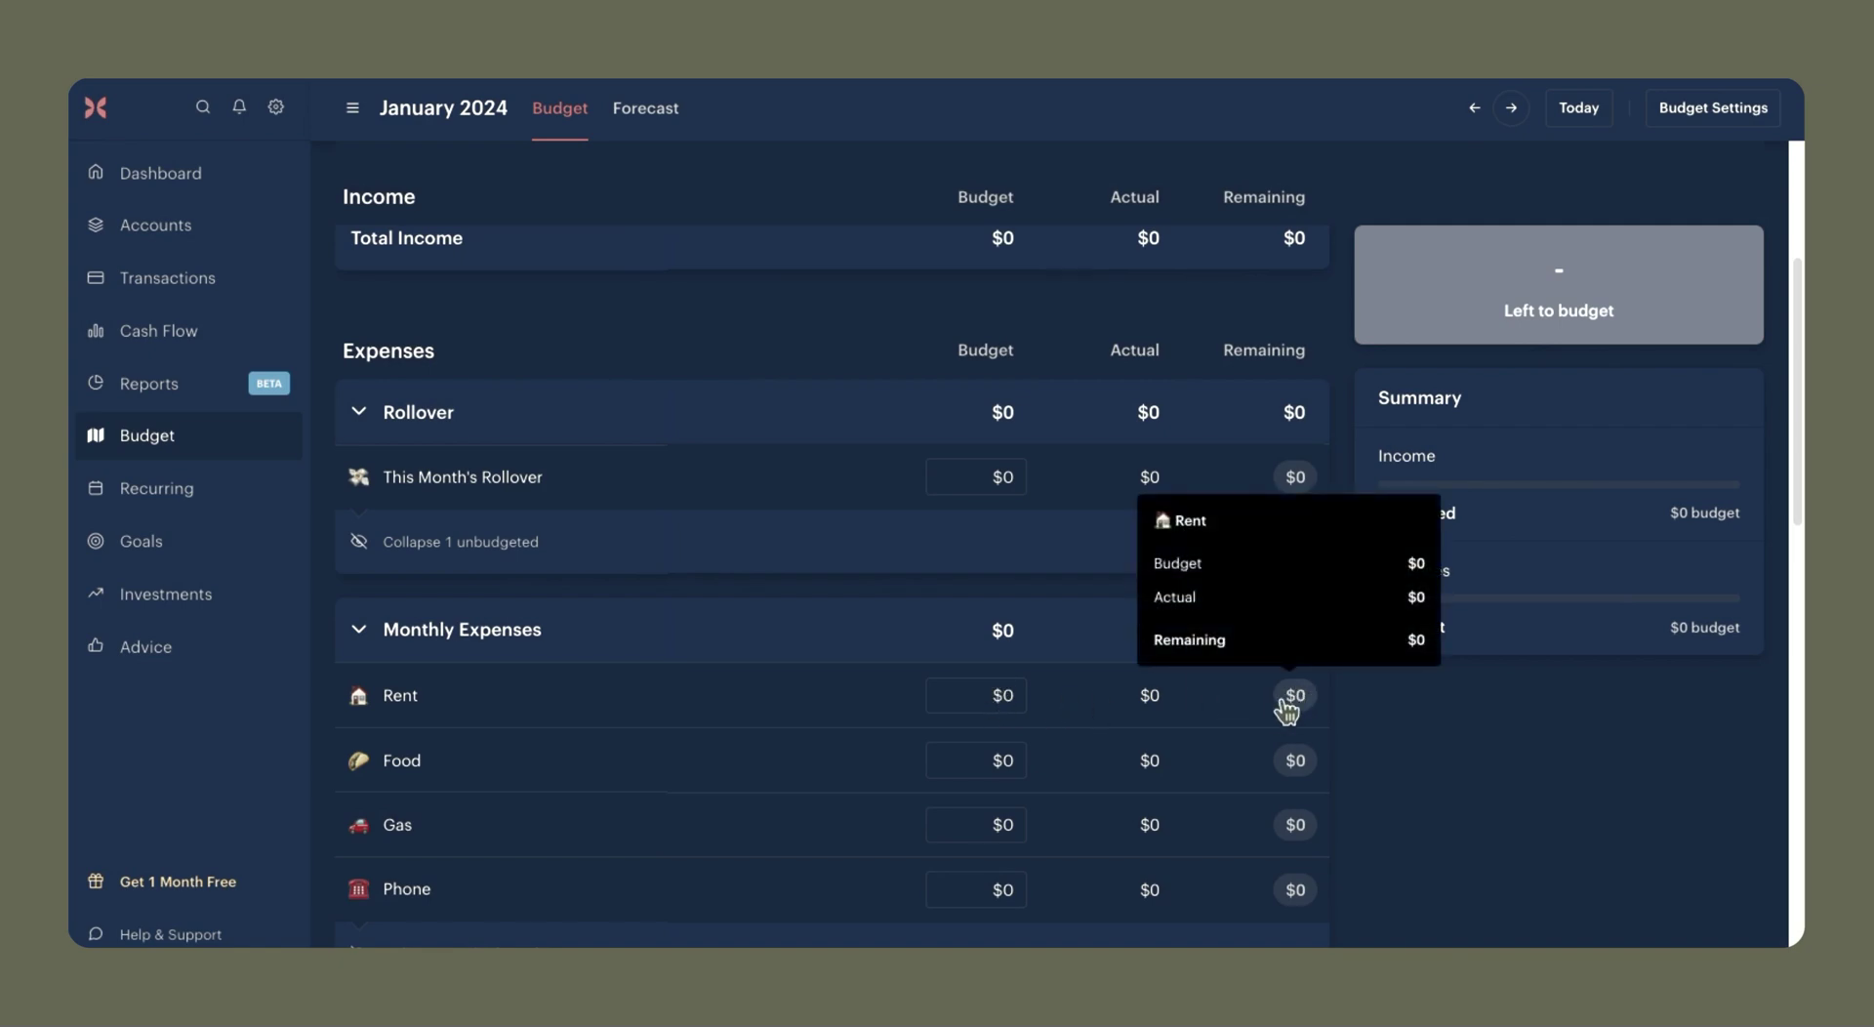
click(1473, 108)
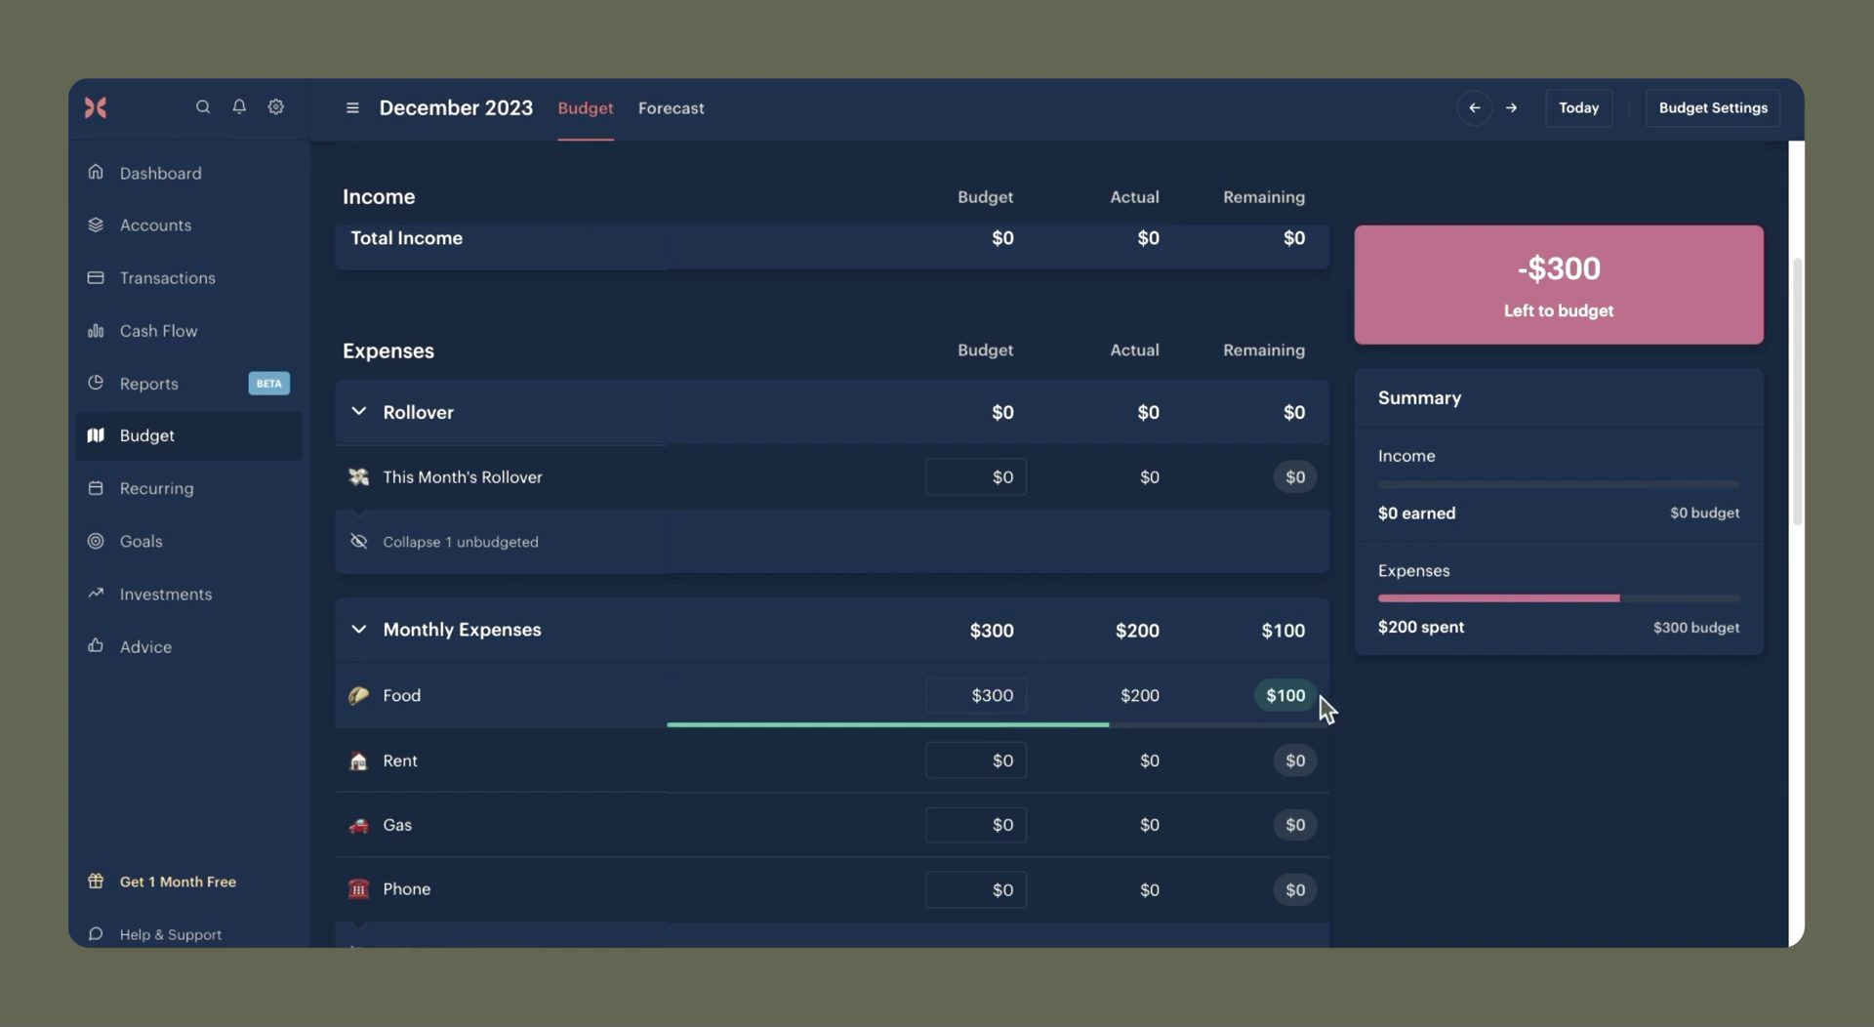
mouse_move(1284, 697)
click(1508, 115)
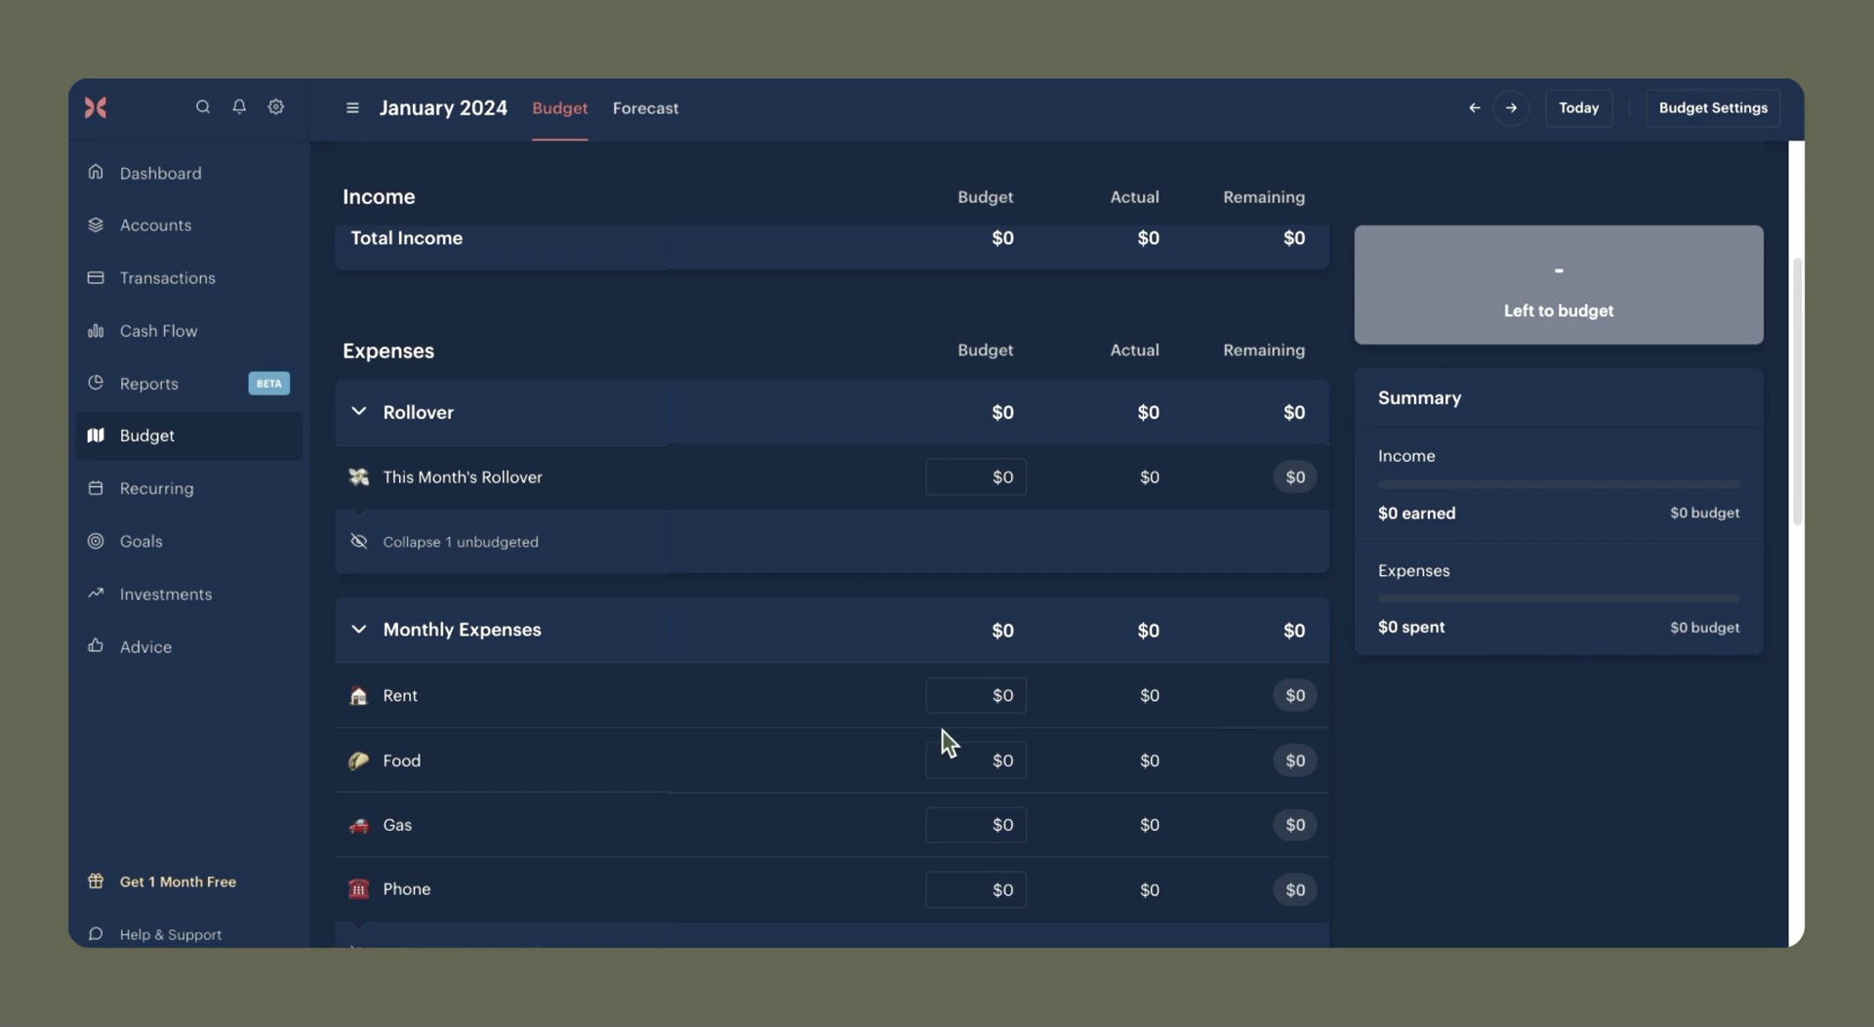
In the December 2023 budget, make Food a monthly rollover category starting in December 2023 with a $0.00 starting balance, and save it.
click(1473, 108)
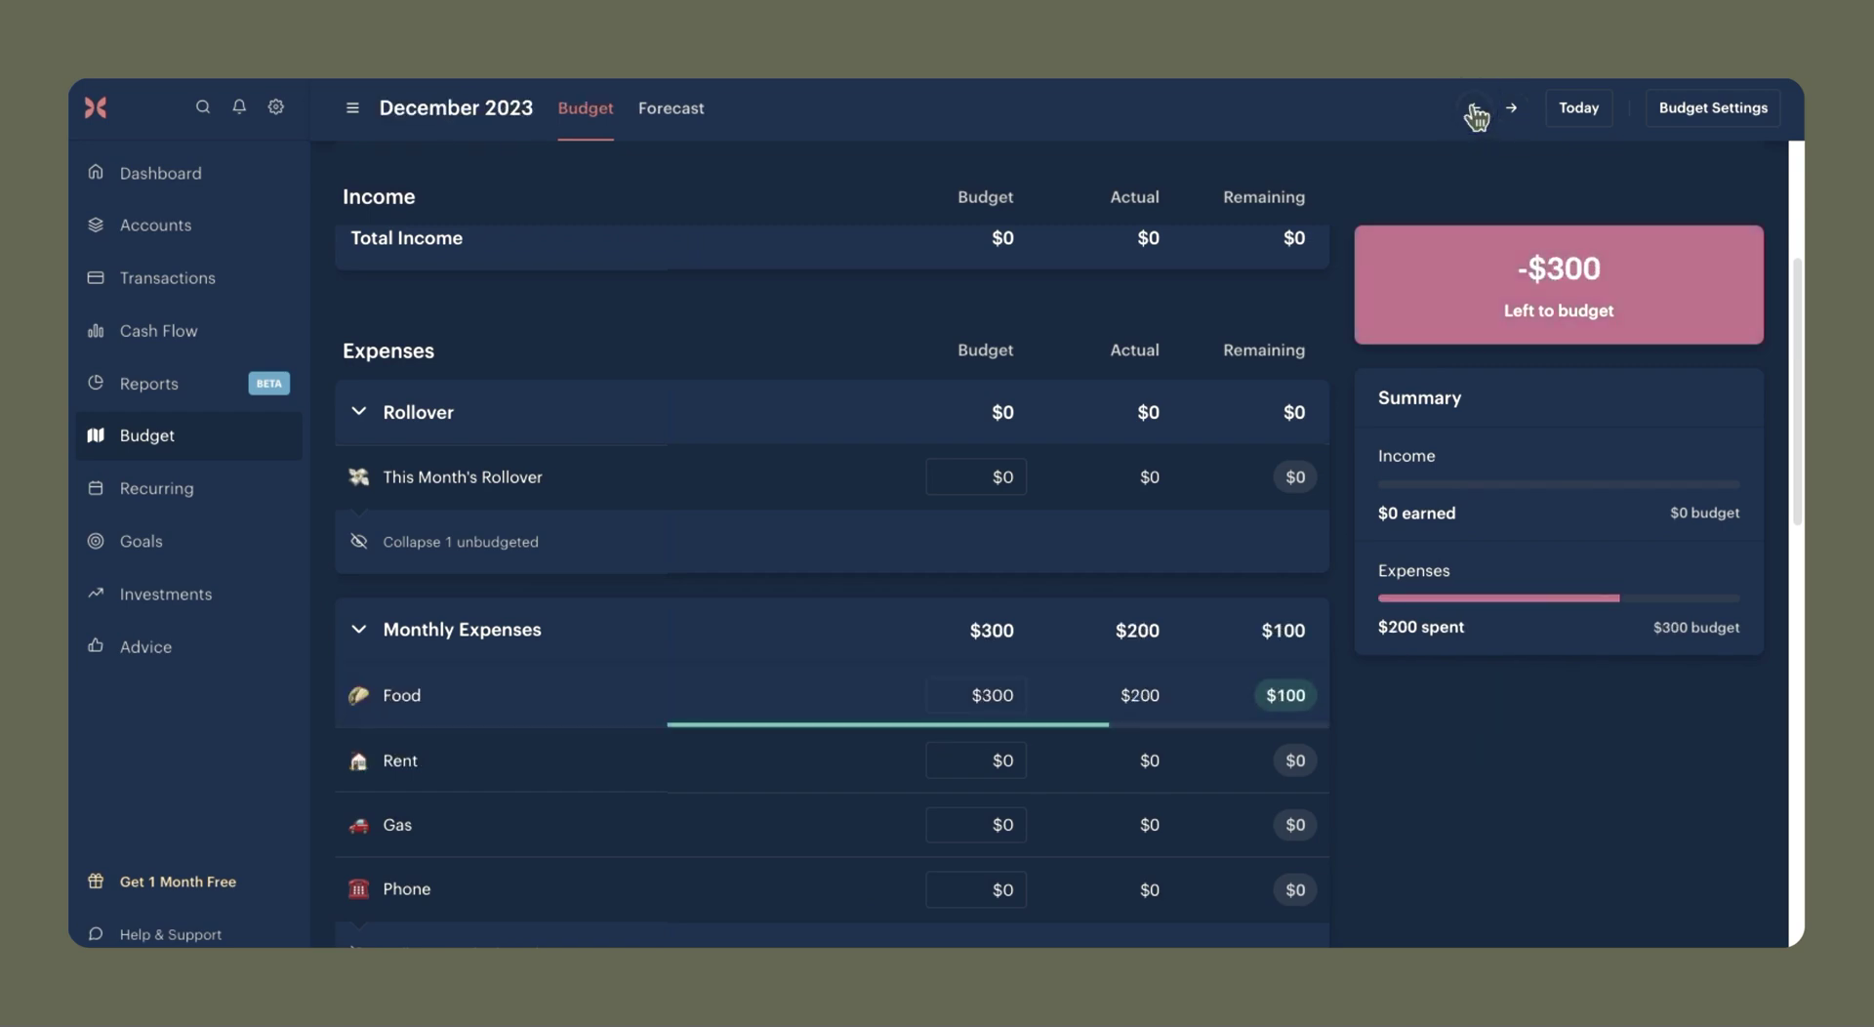
mouse_move(635, 702)
click(632, 696)
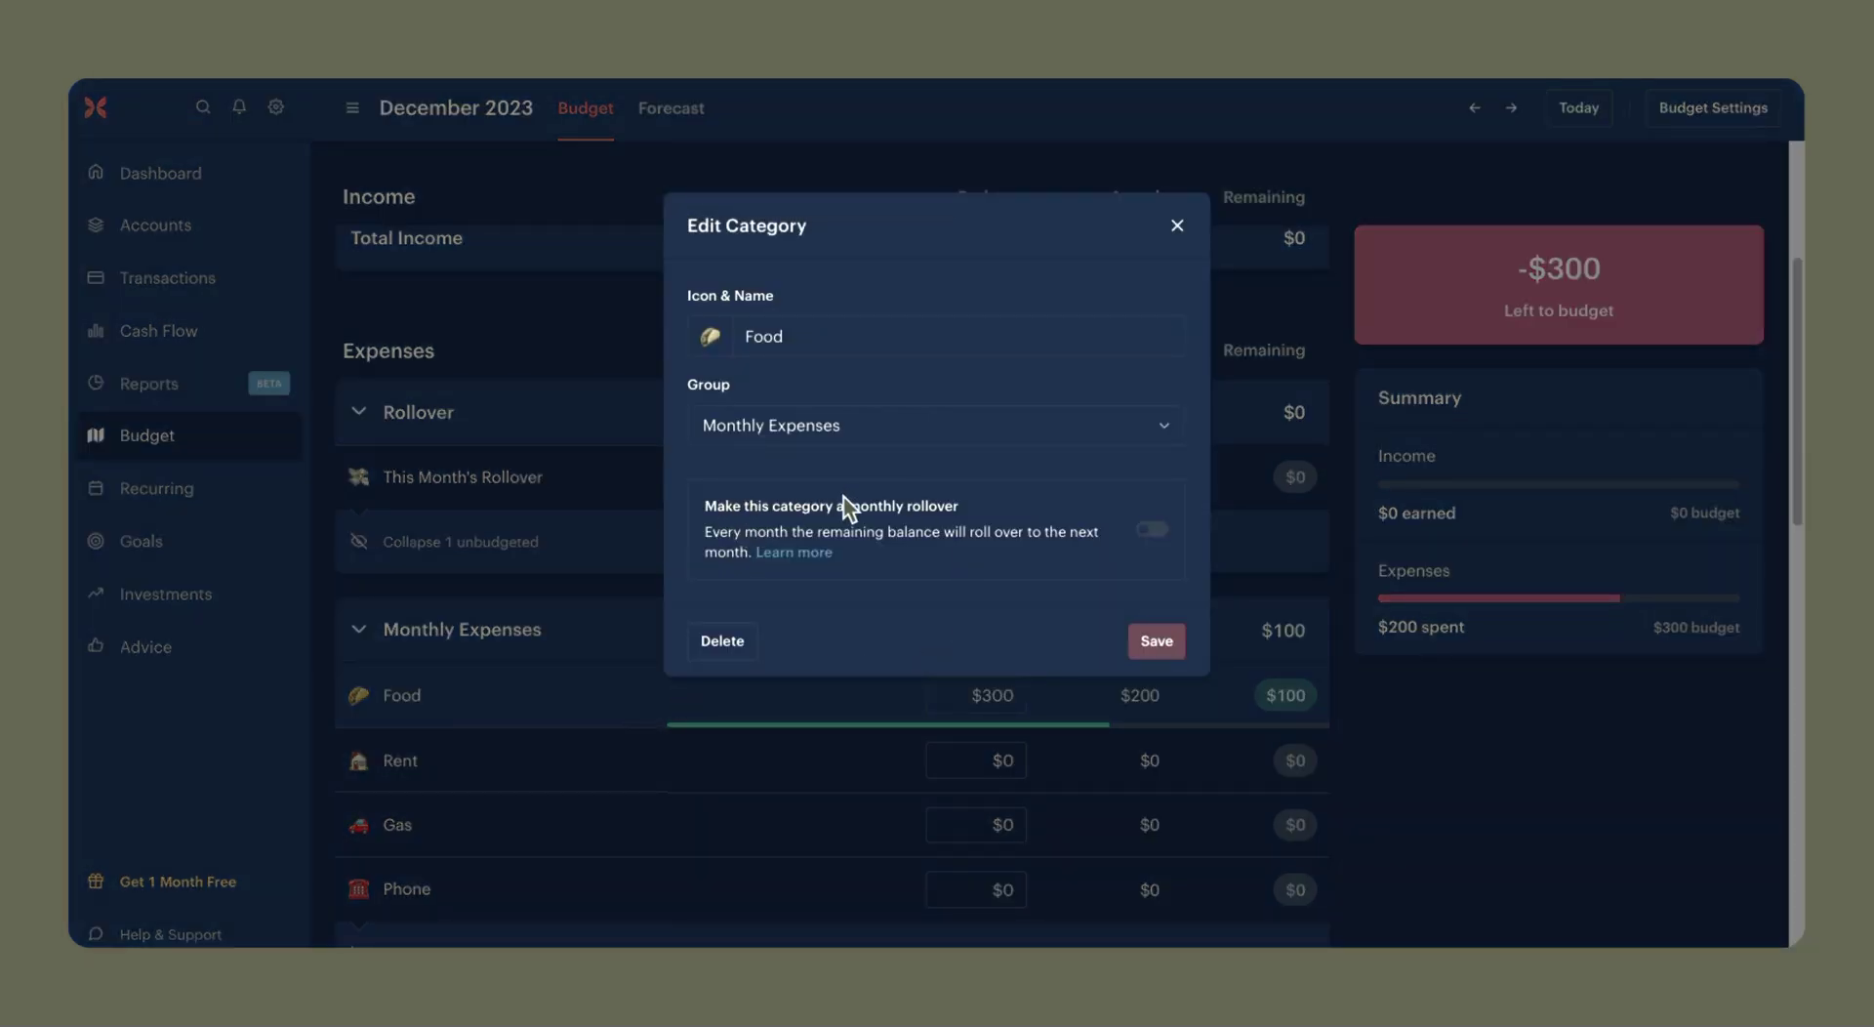
click(1152, 530)
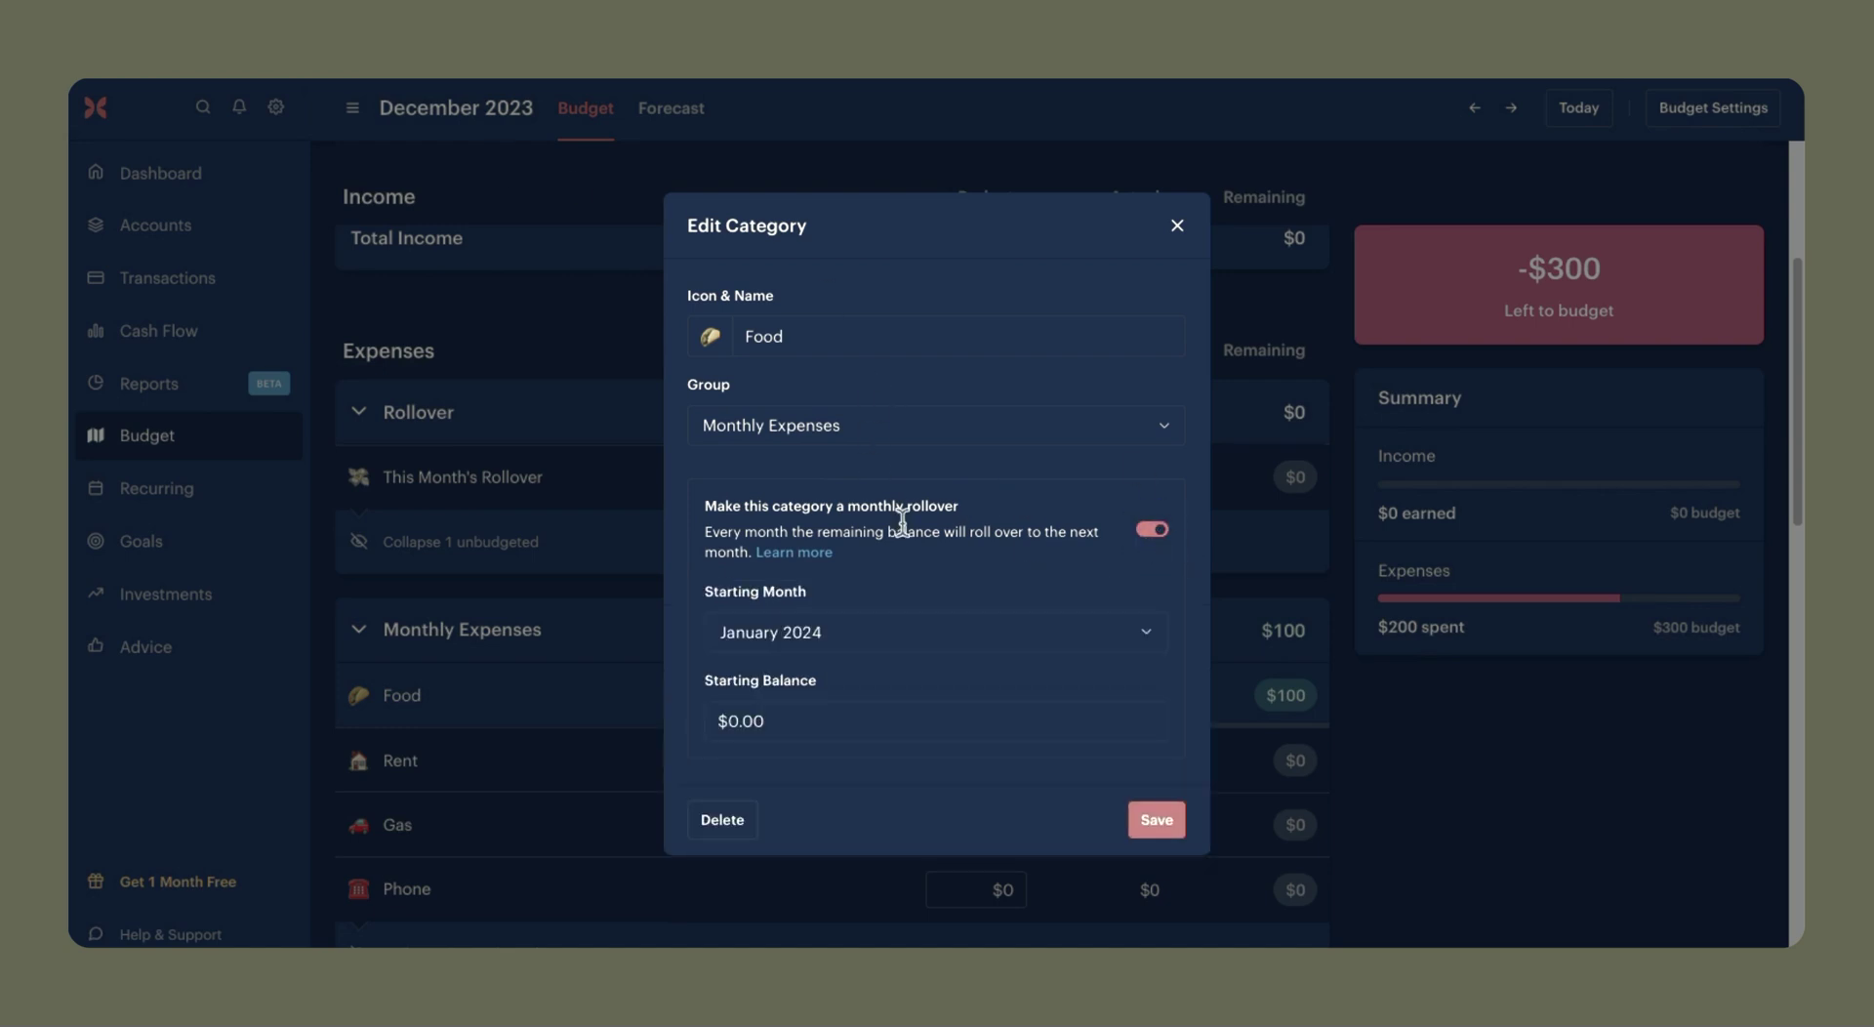
click(859, 636)
click(888, 732)
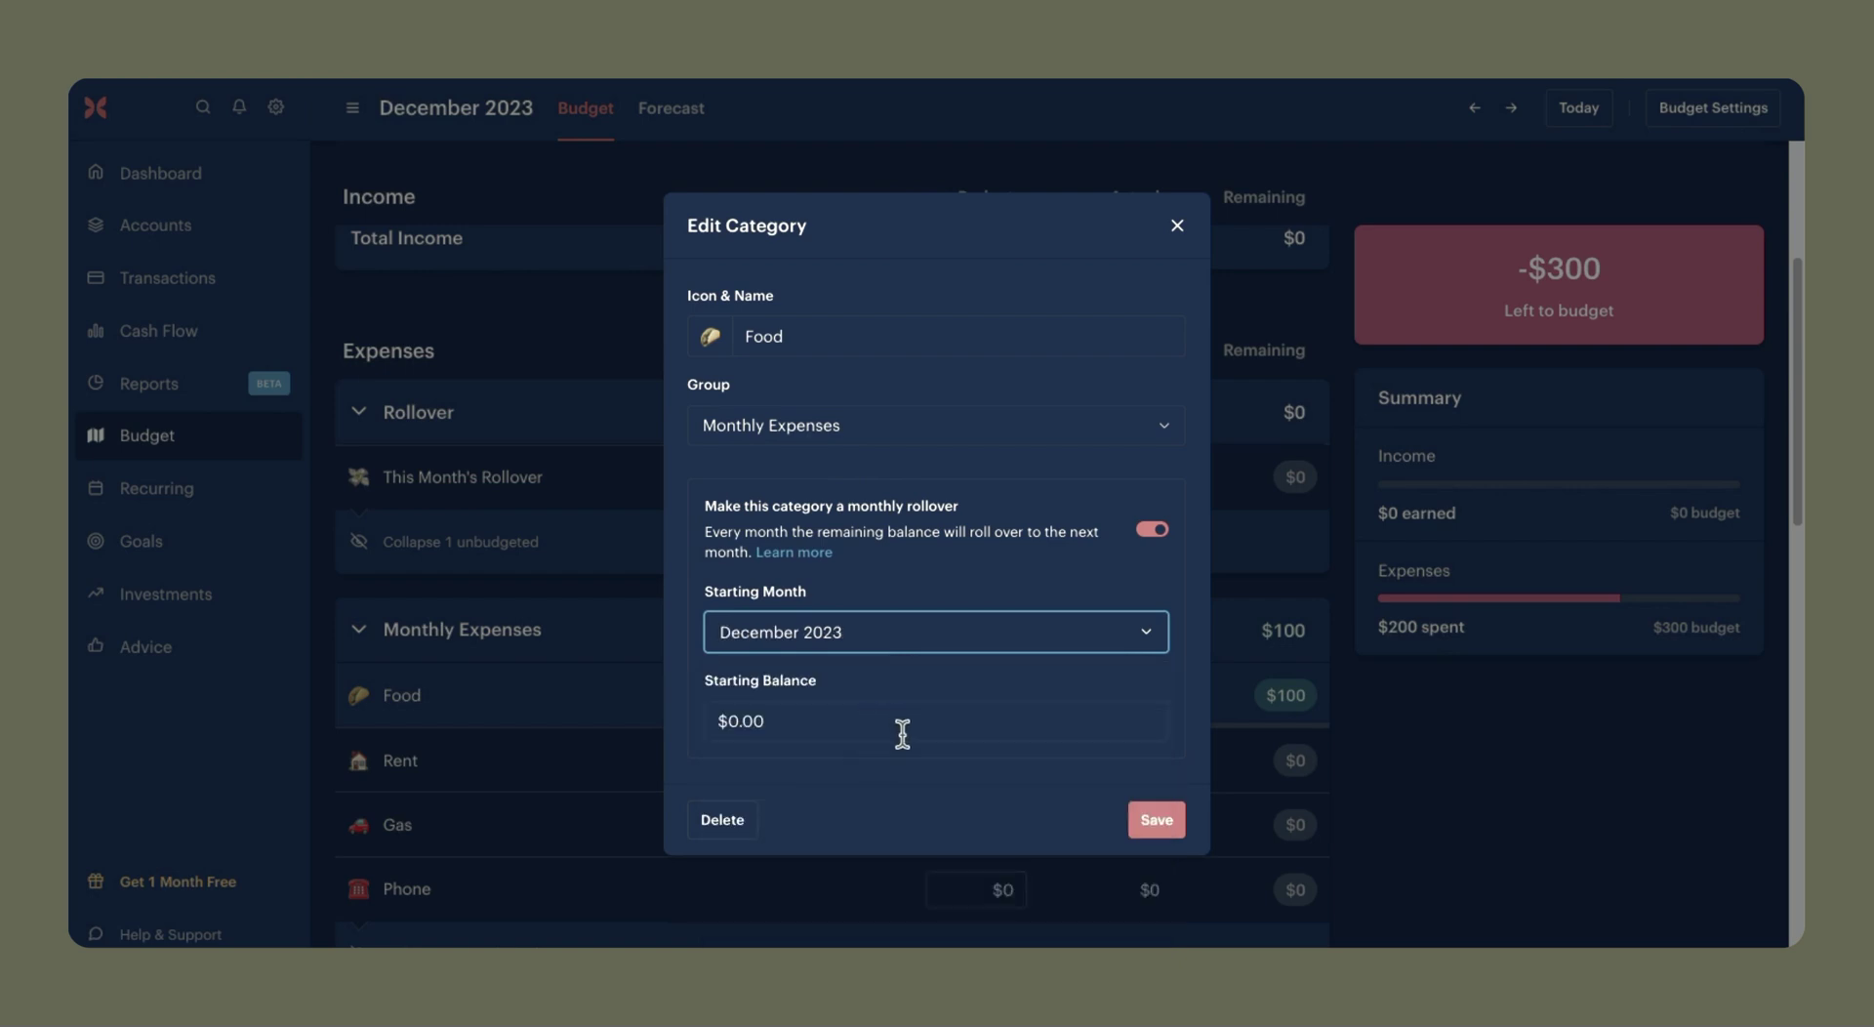
click(858, 720)
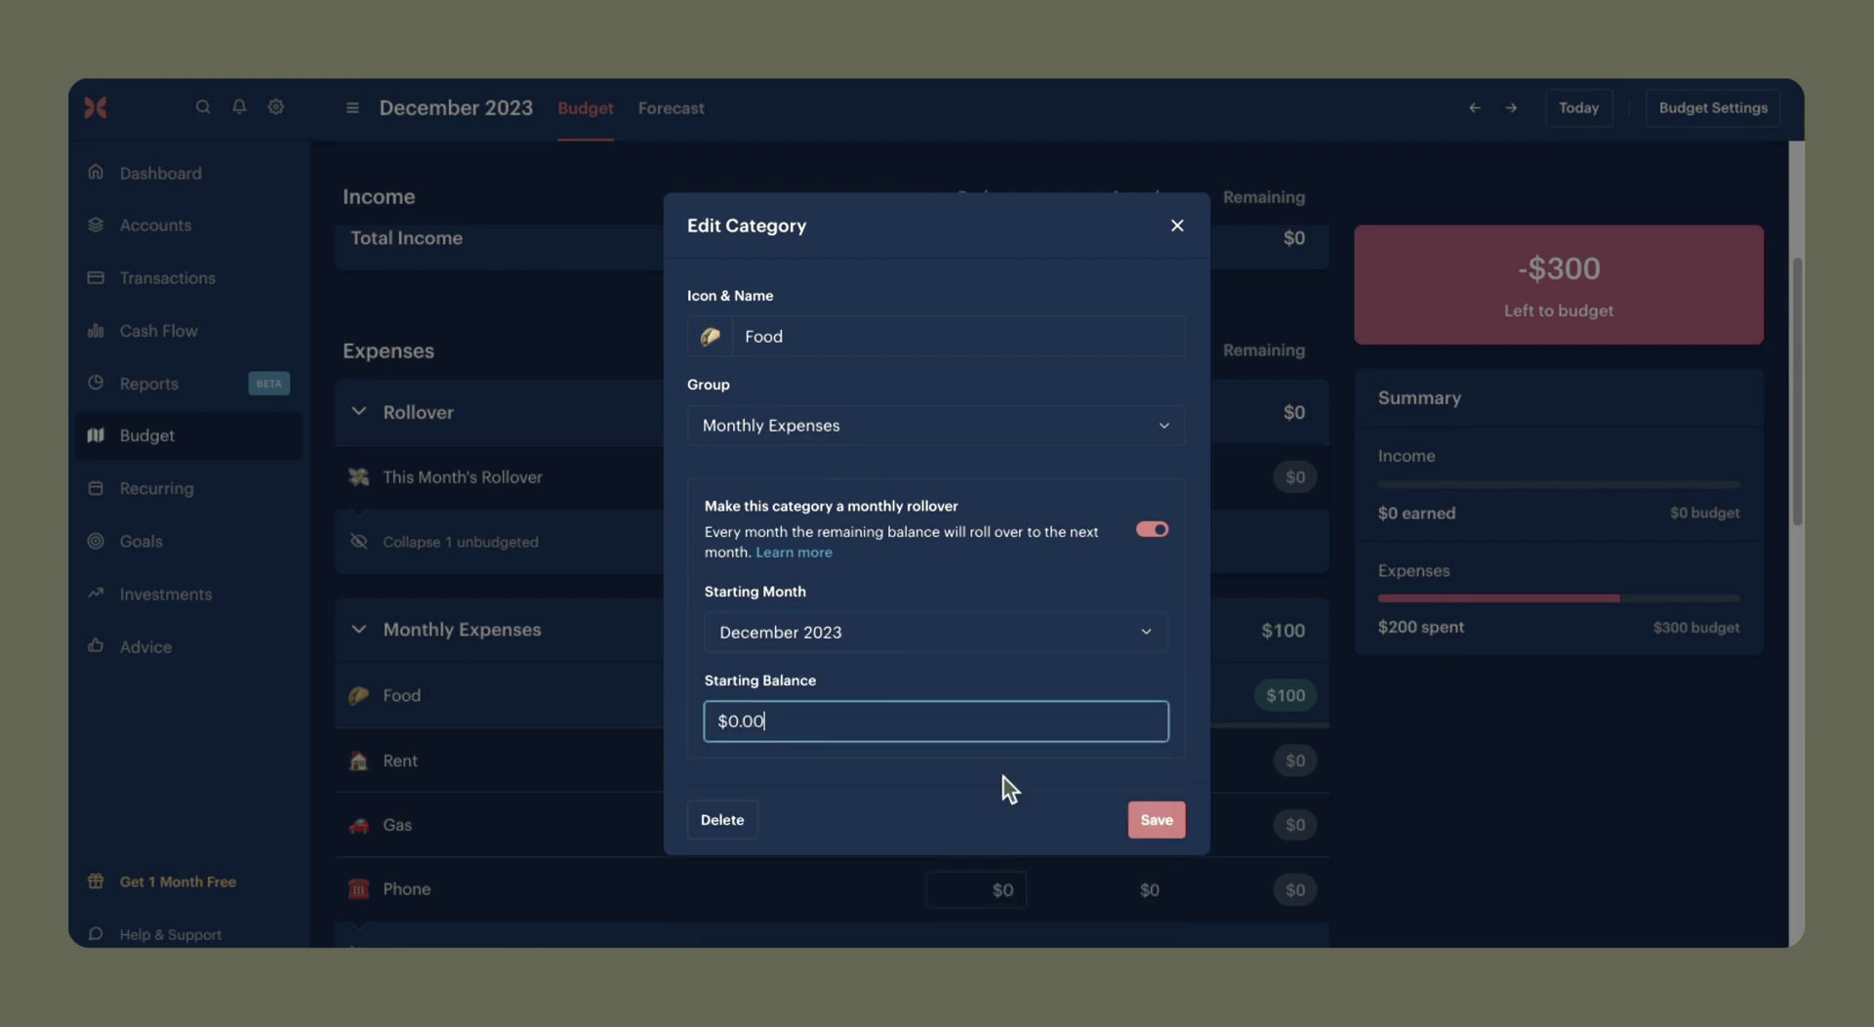
click(1157, 824)
Check the Food category's rollover breakdown in December 2023 and in January 2024.
mouse_move(1263, 698)
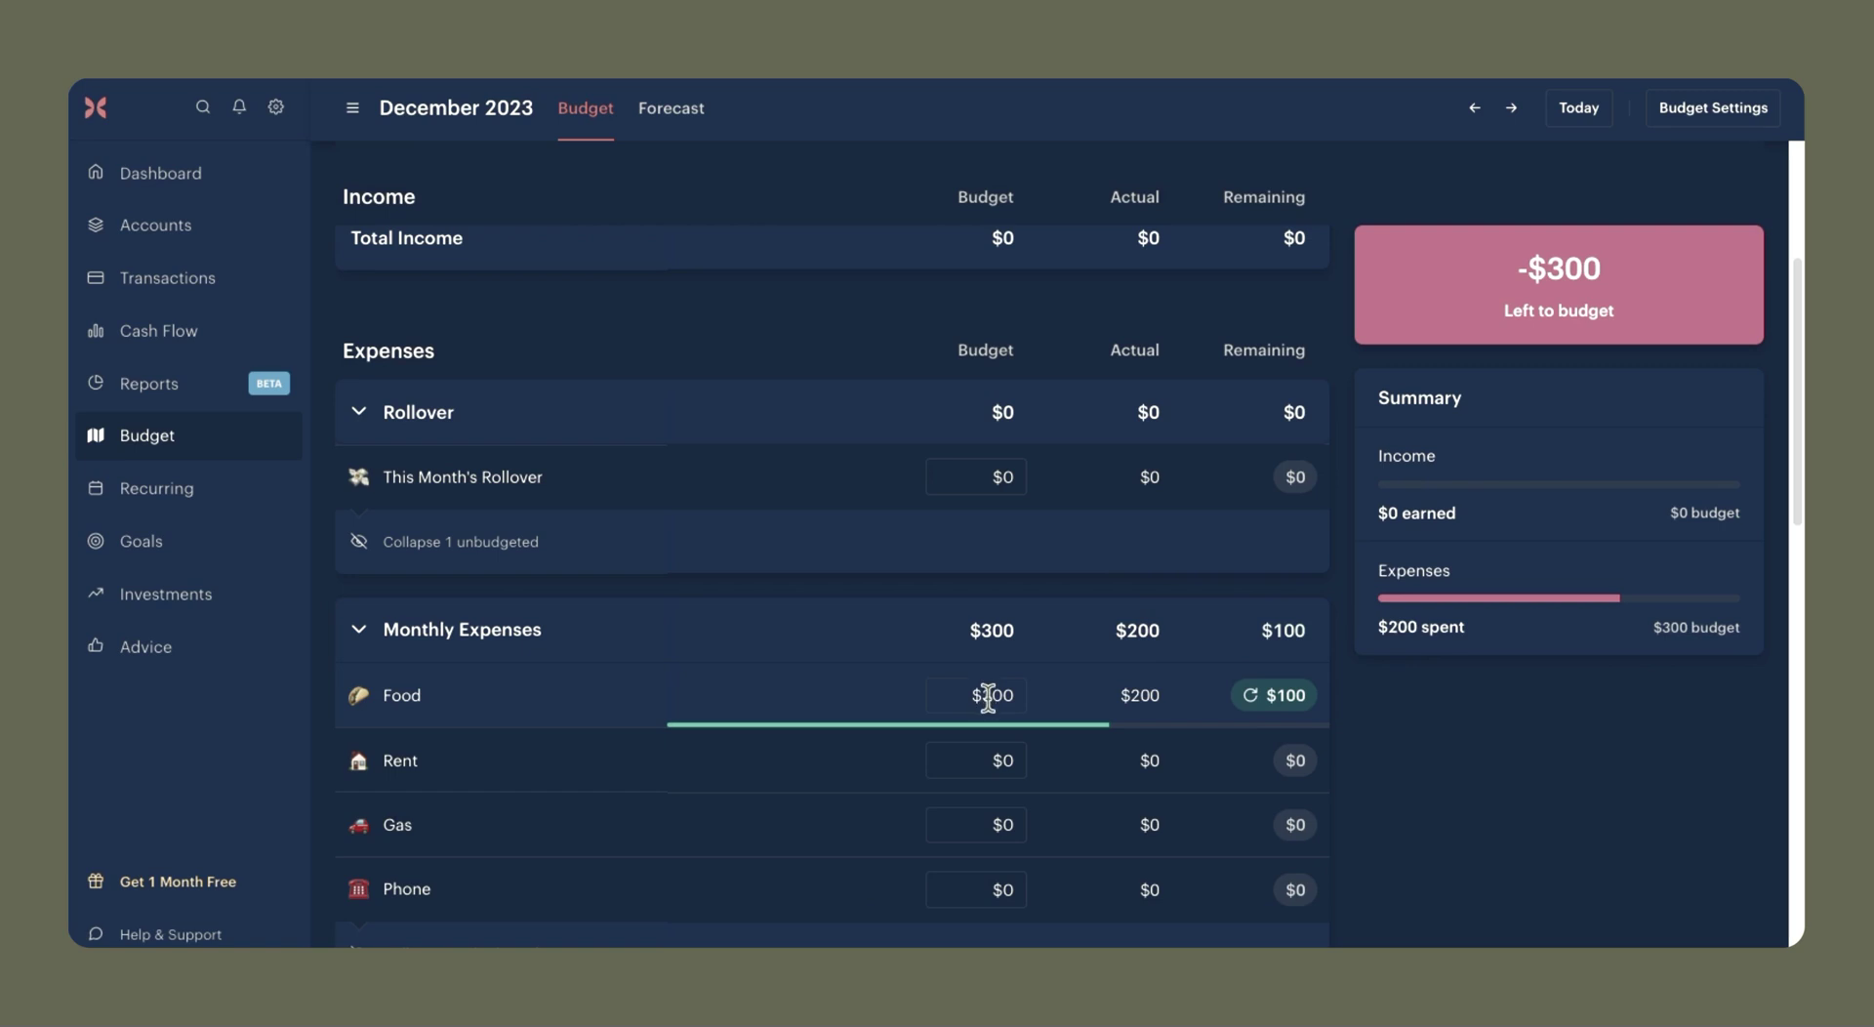
mouse_move(1315, 716)
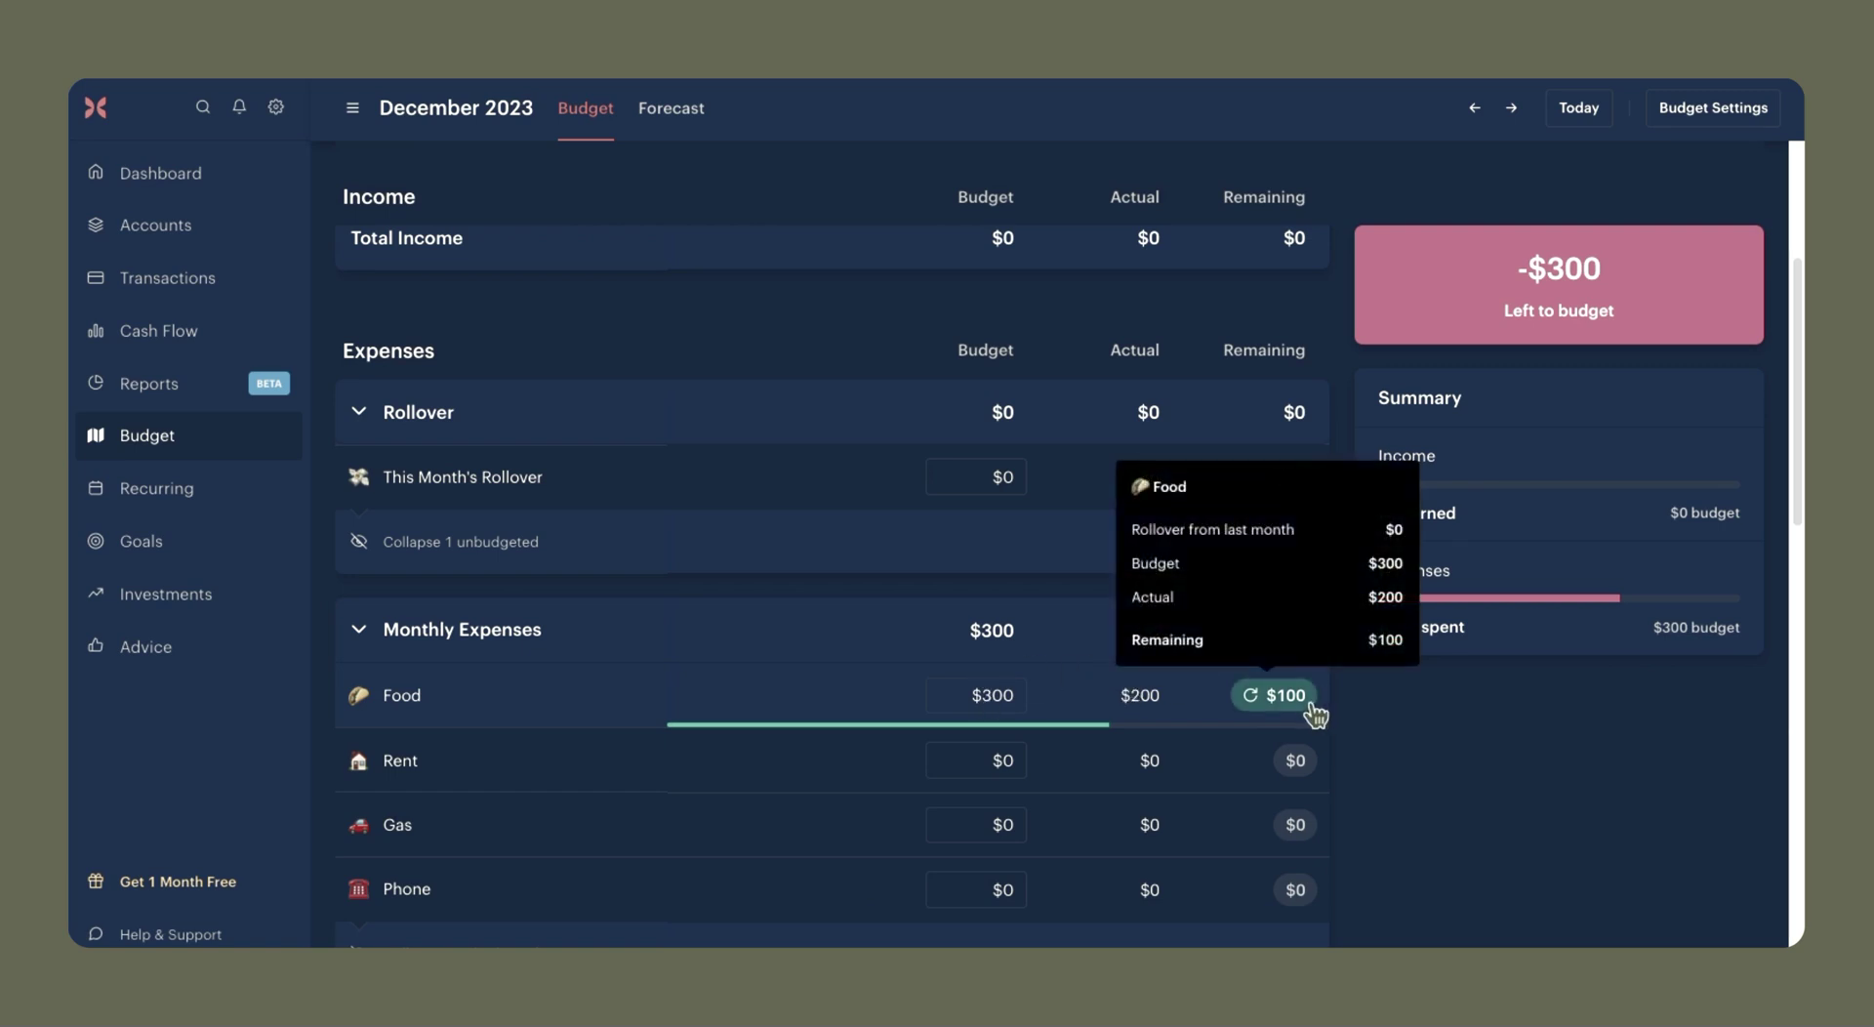
click(1511, 109)
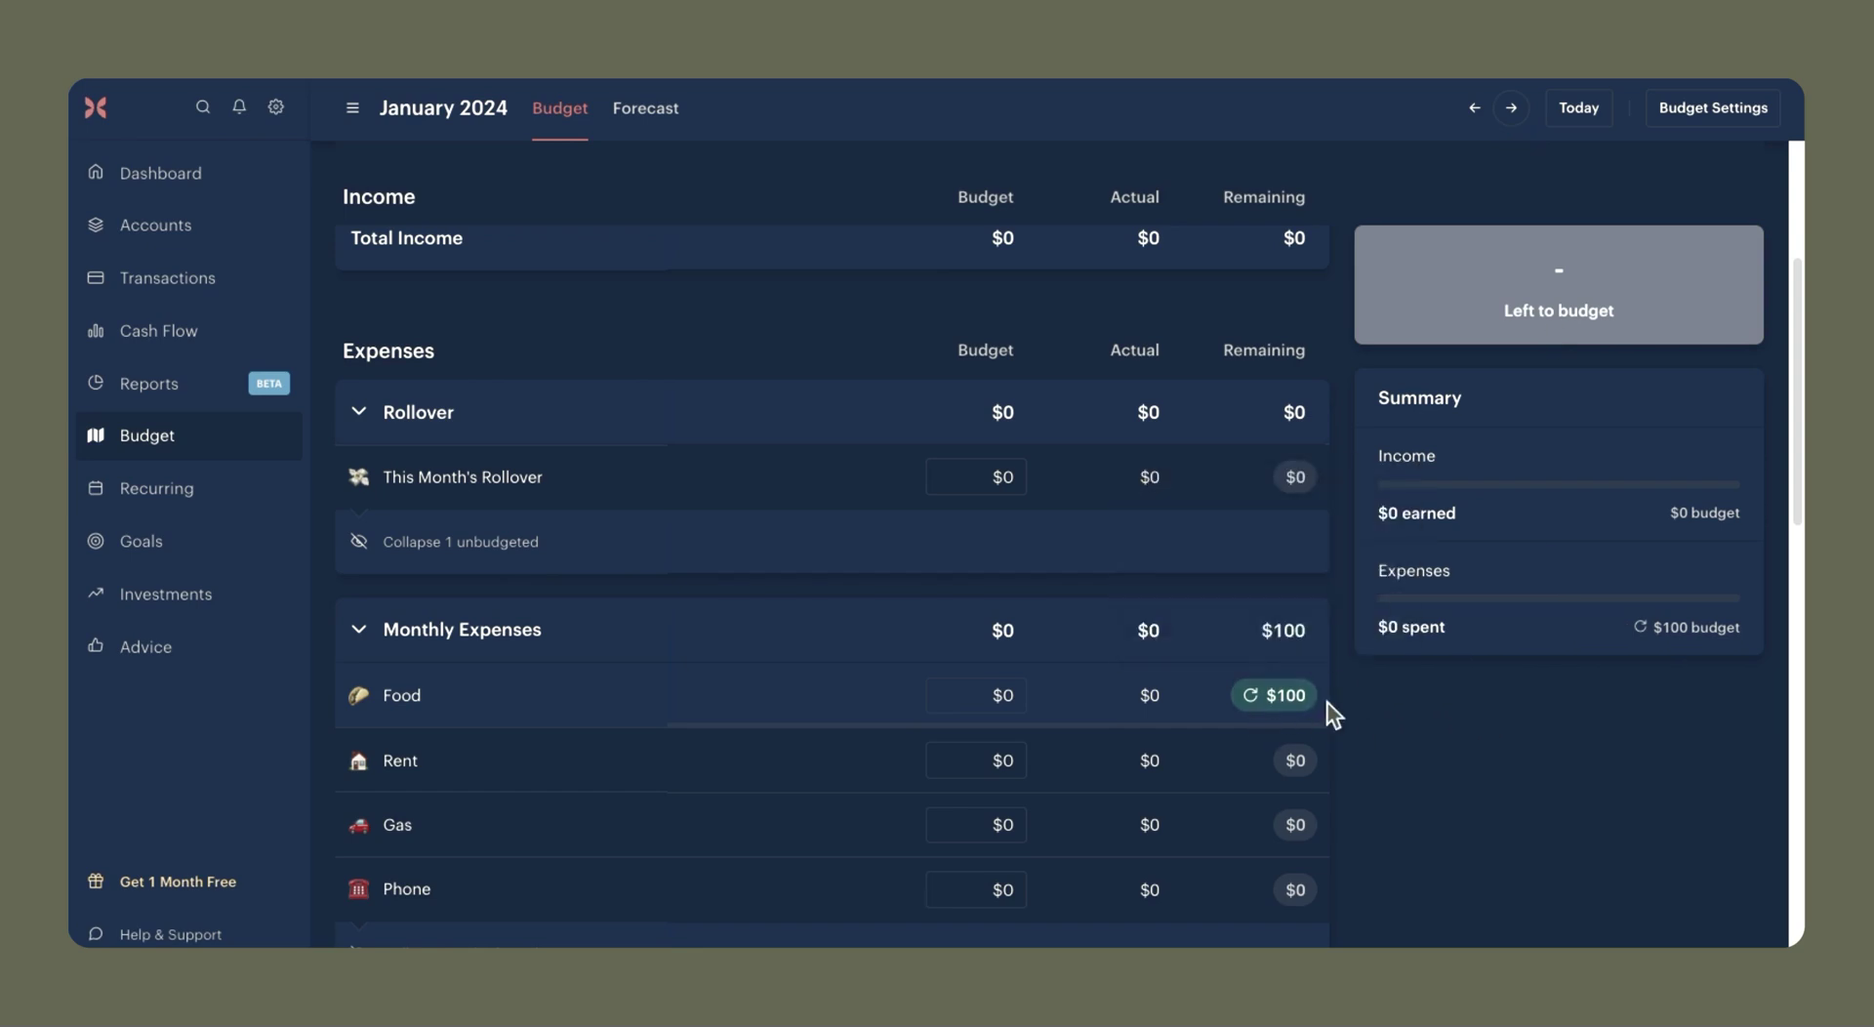
mouse_move(1288, 718)
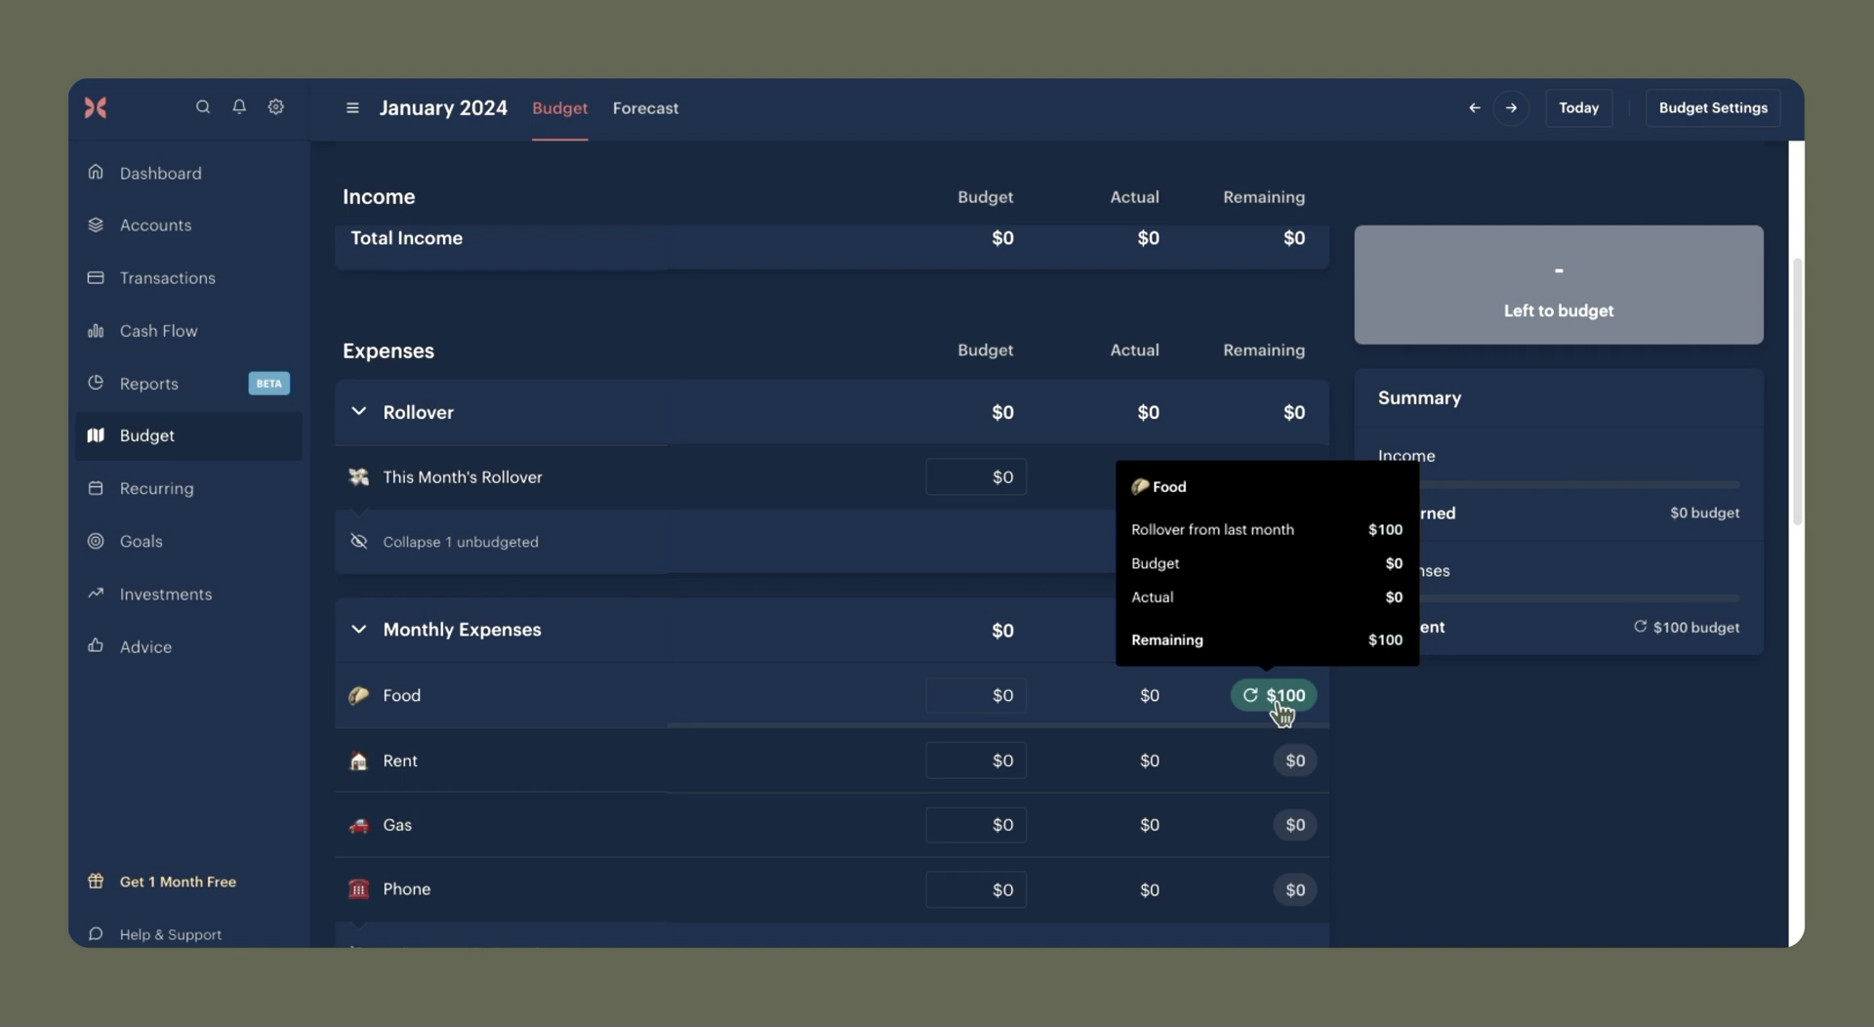
Set the January 2024 budget for Food to $300, applied to all future months.
click(1003, 694)
text(300)
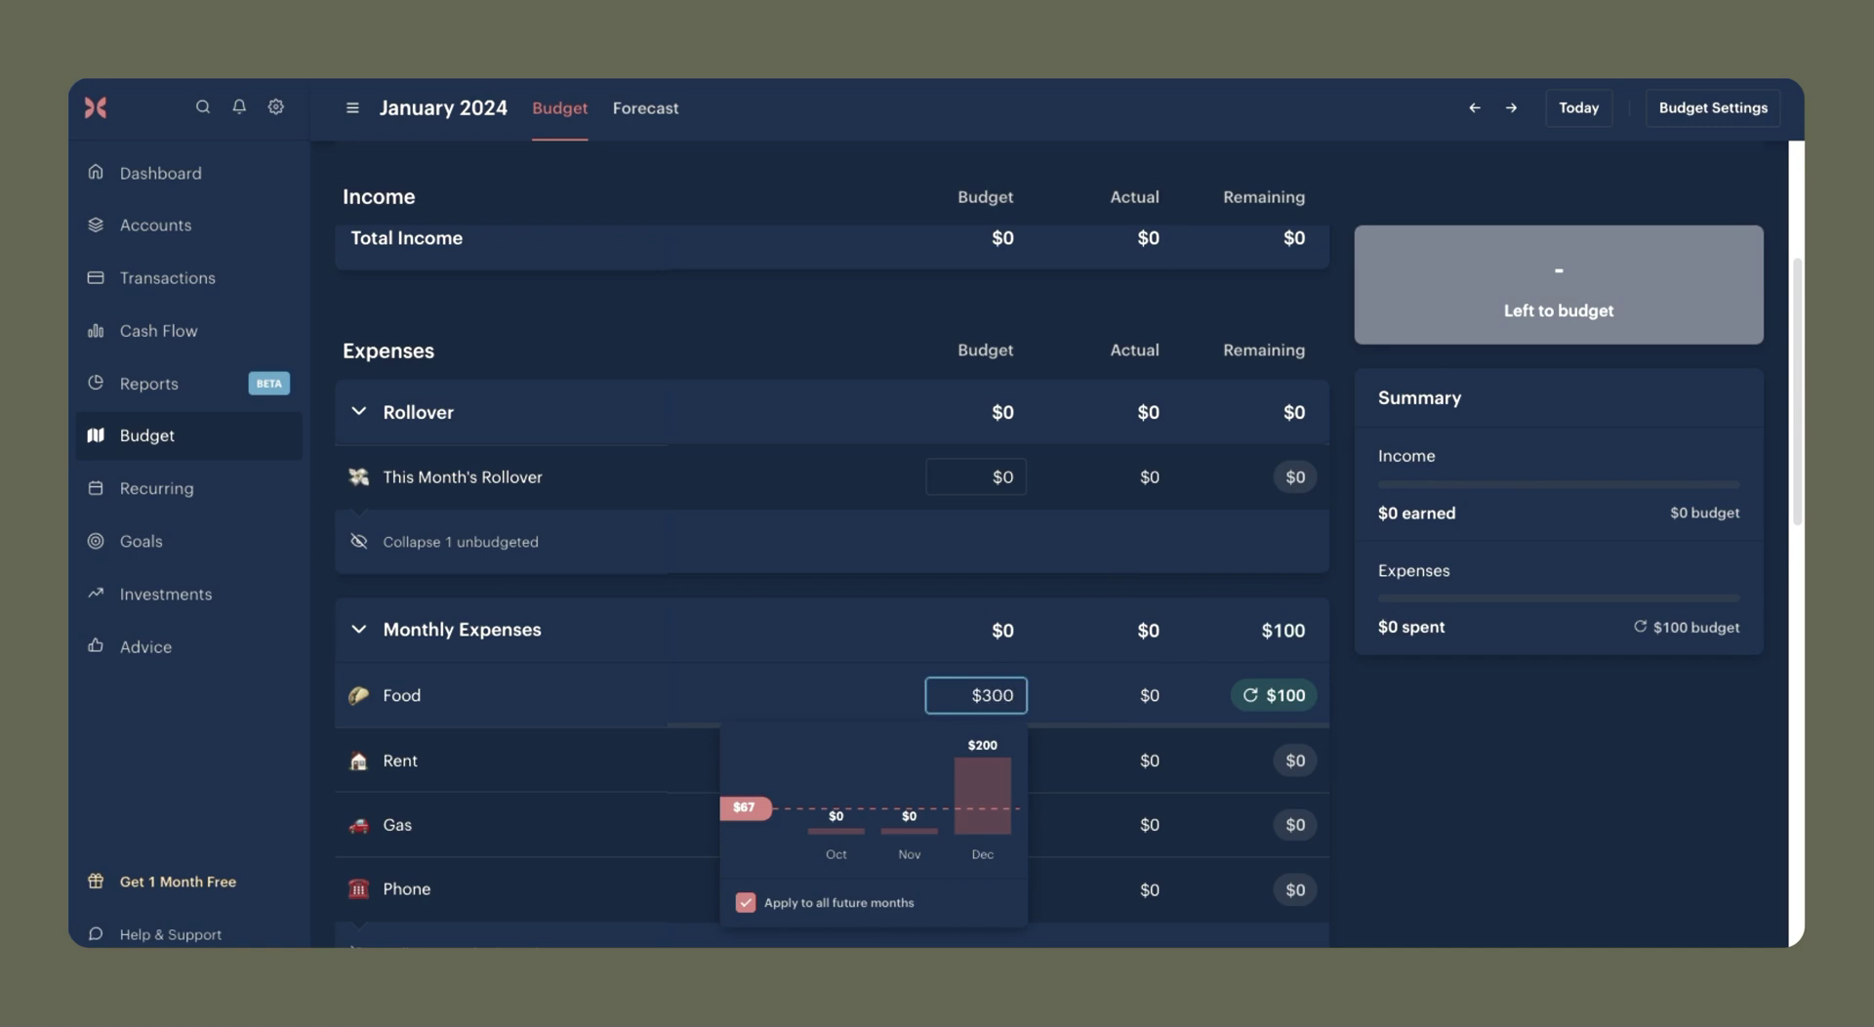
click(1456, 746)
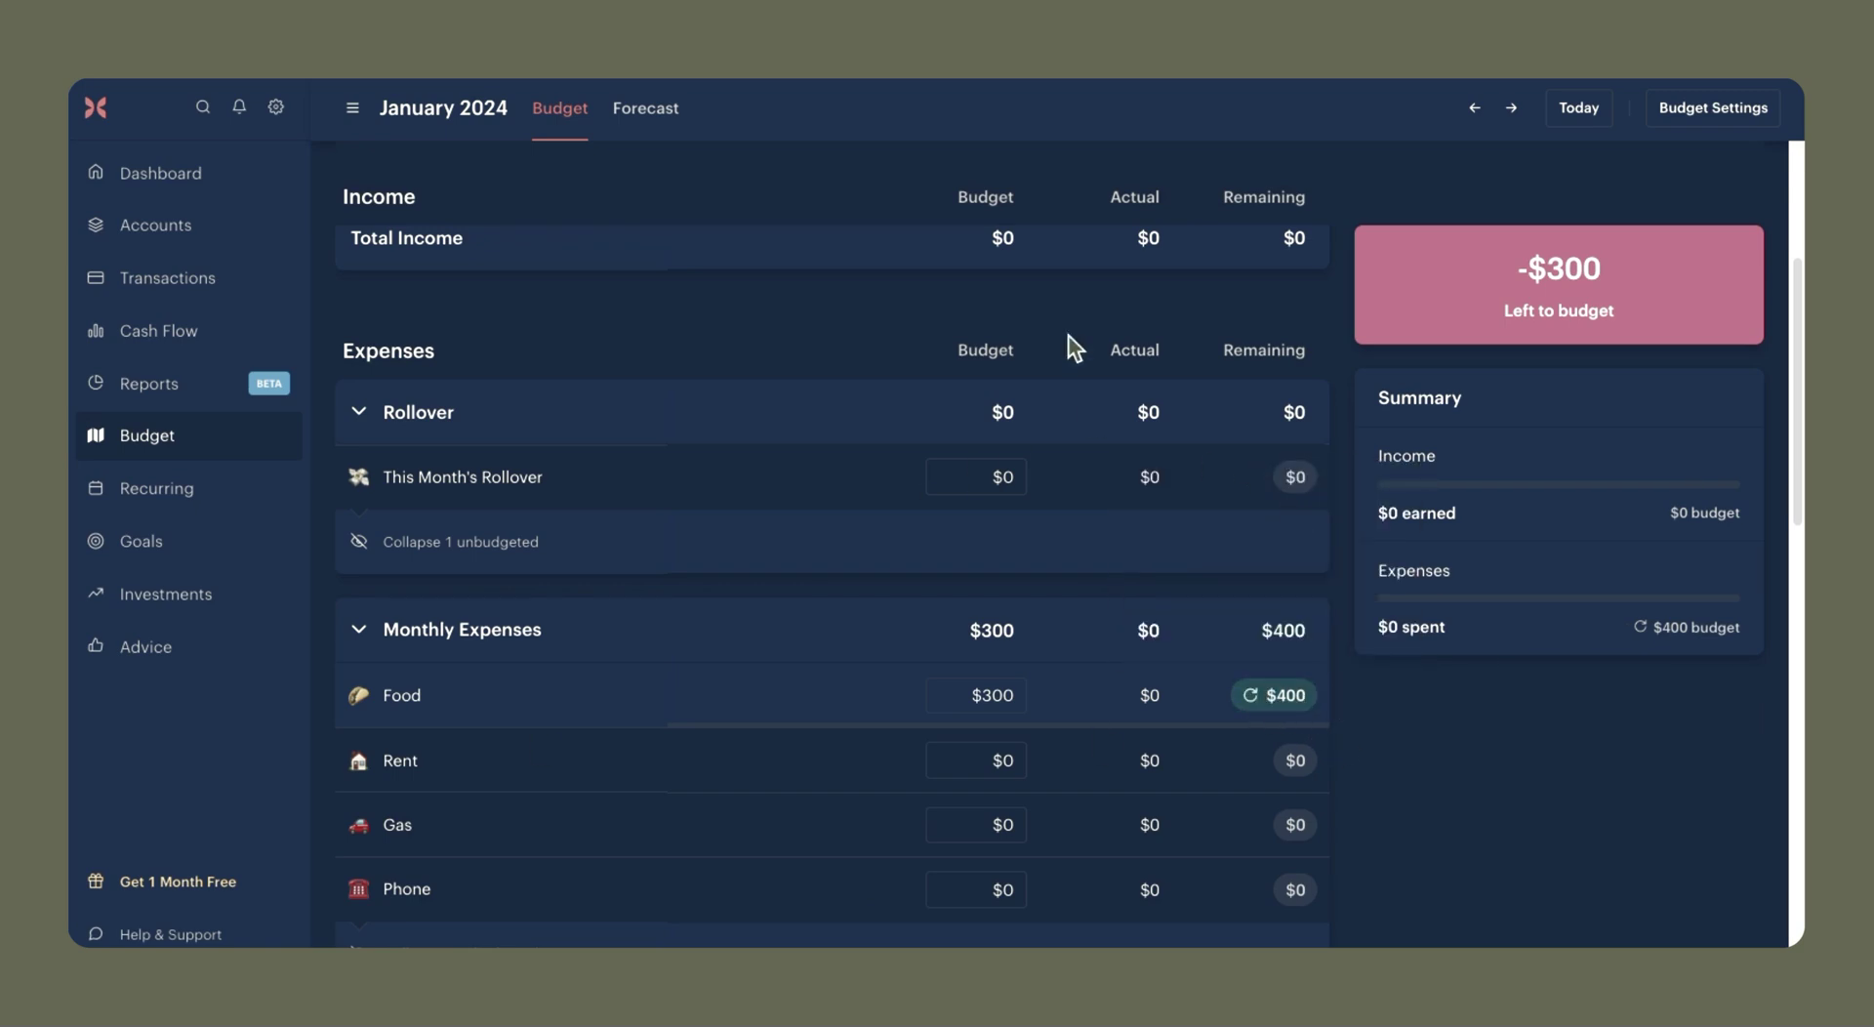
Look through the January 2024 expense groups and the breakdown of the amount left to budget.
scroll(1087, 430, down, 5)
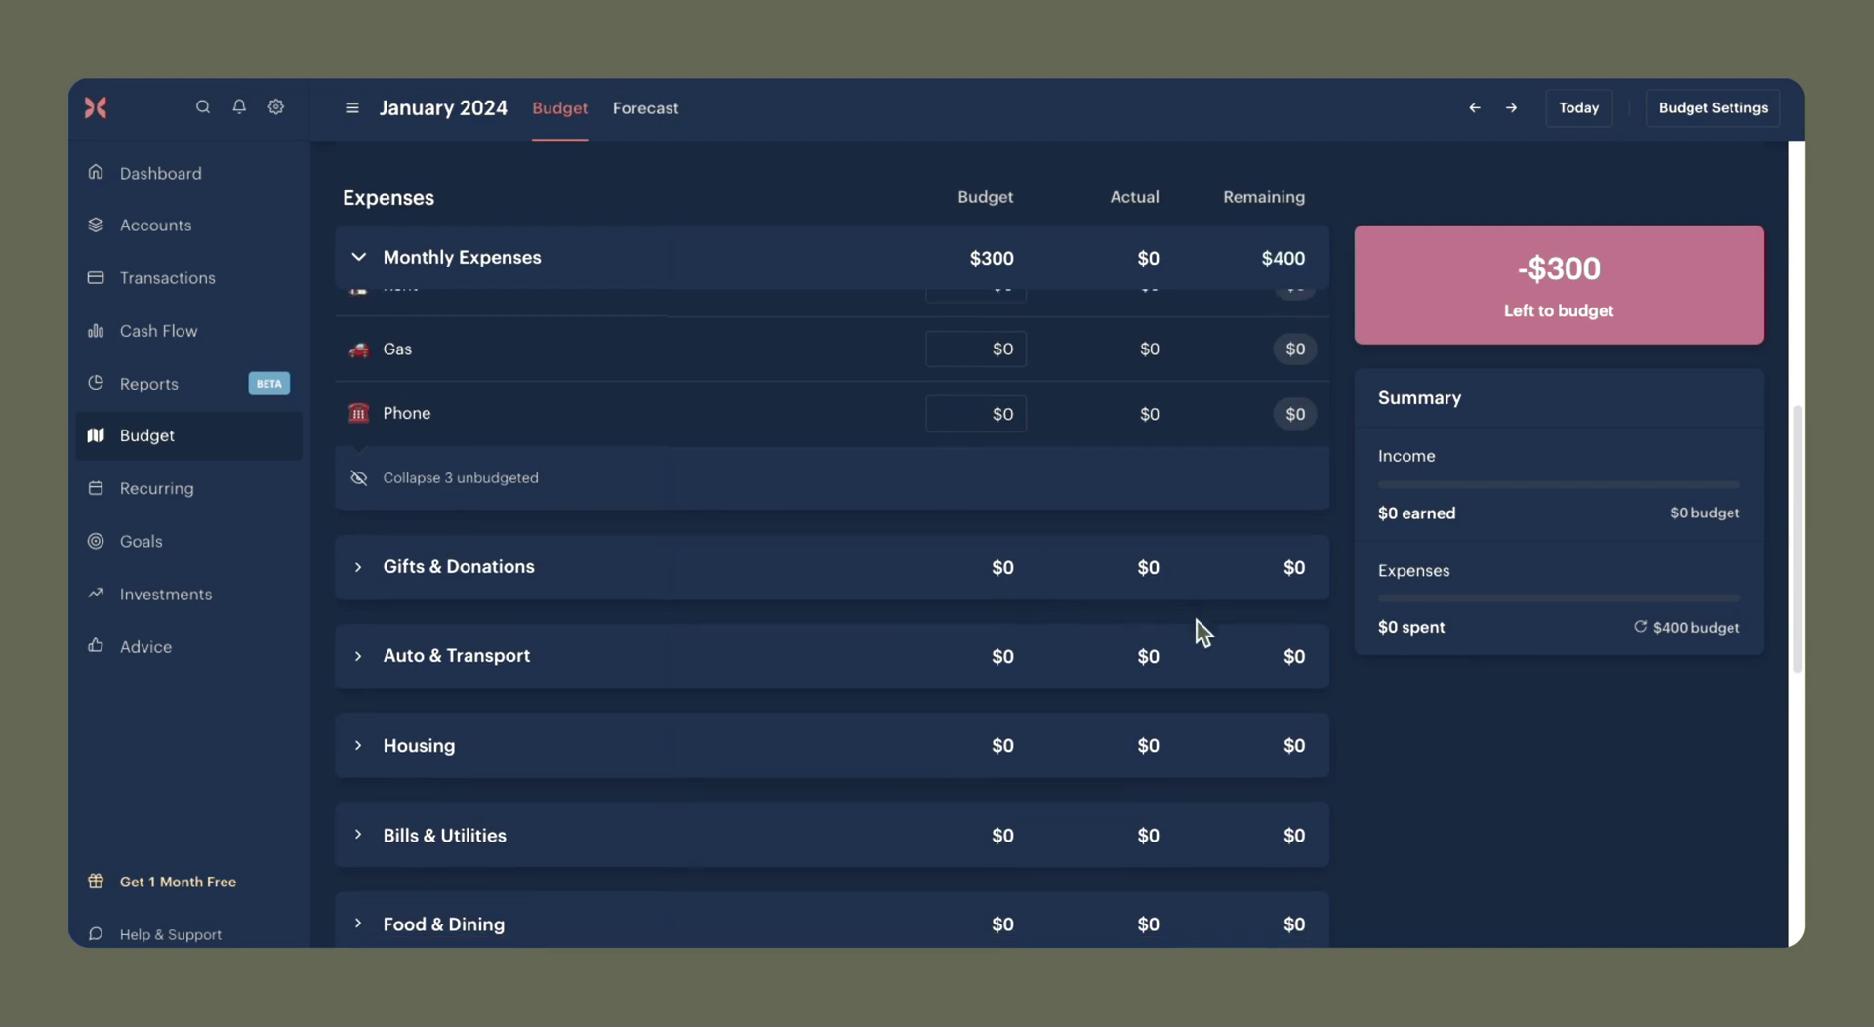
scroll(1195, 618, down, 2)
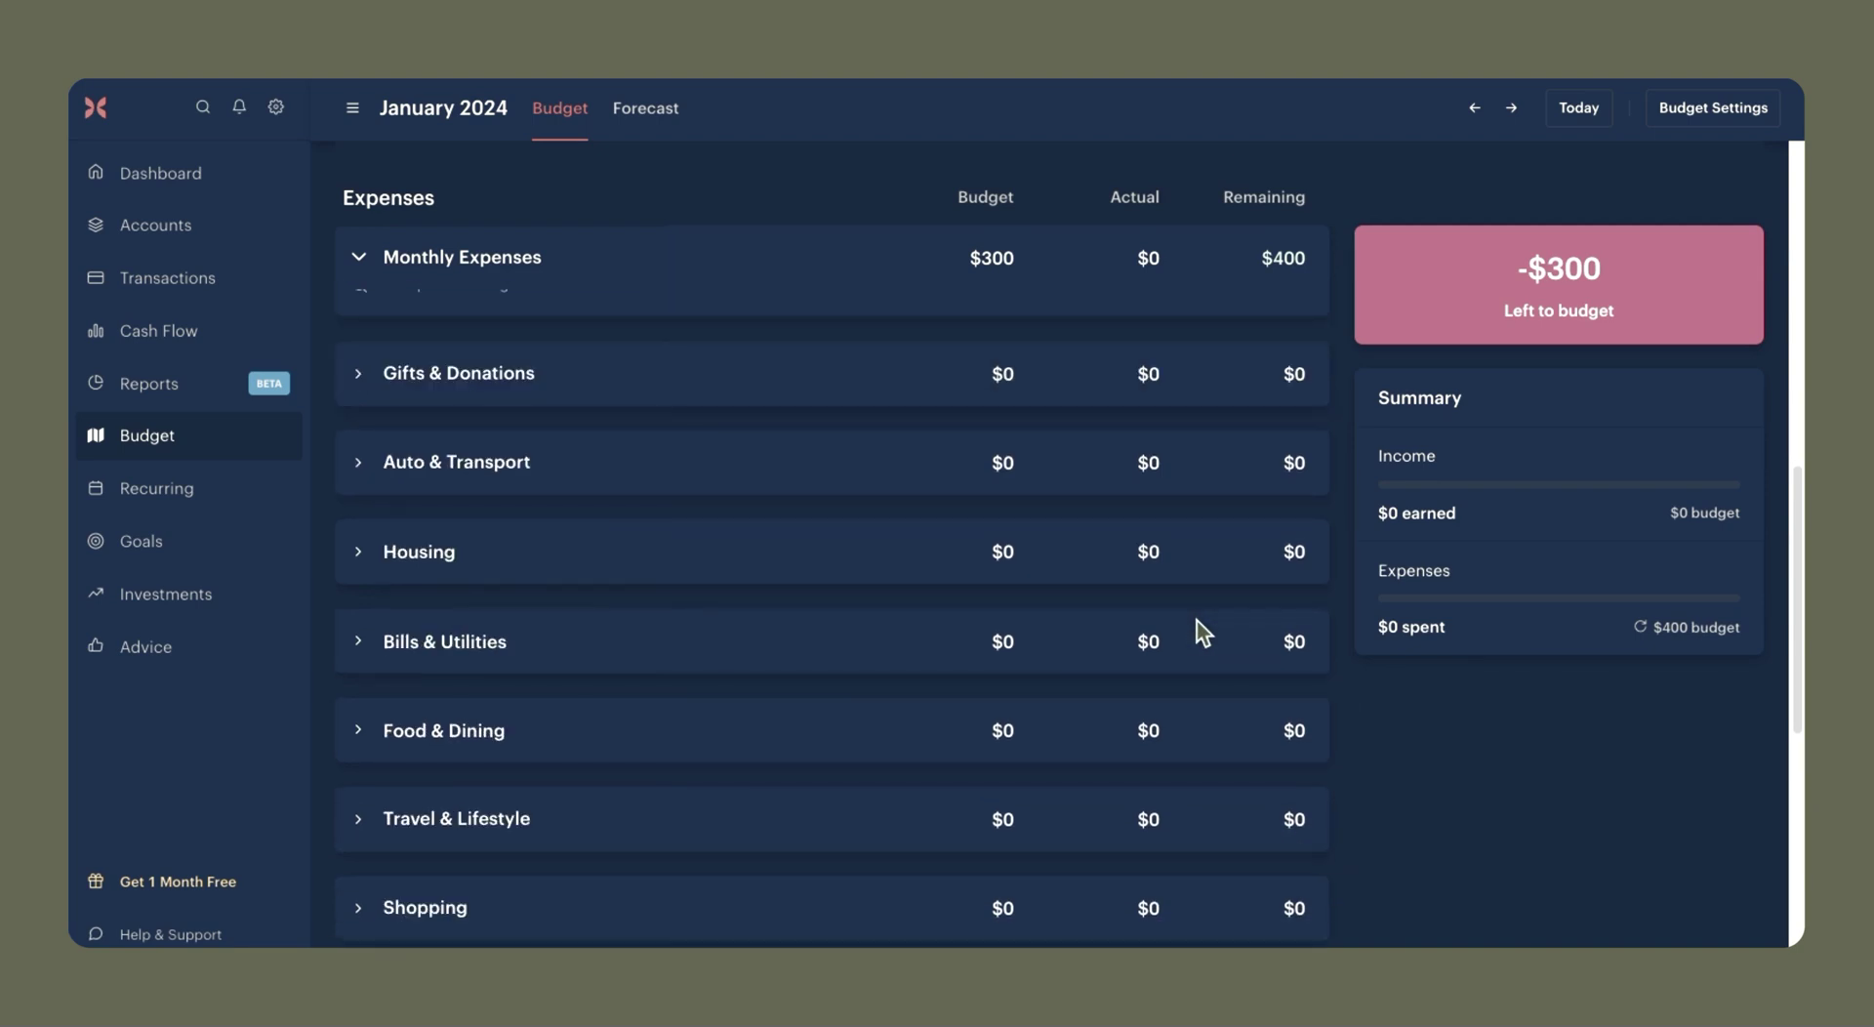
scroll(1361, 419, up, 3)
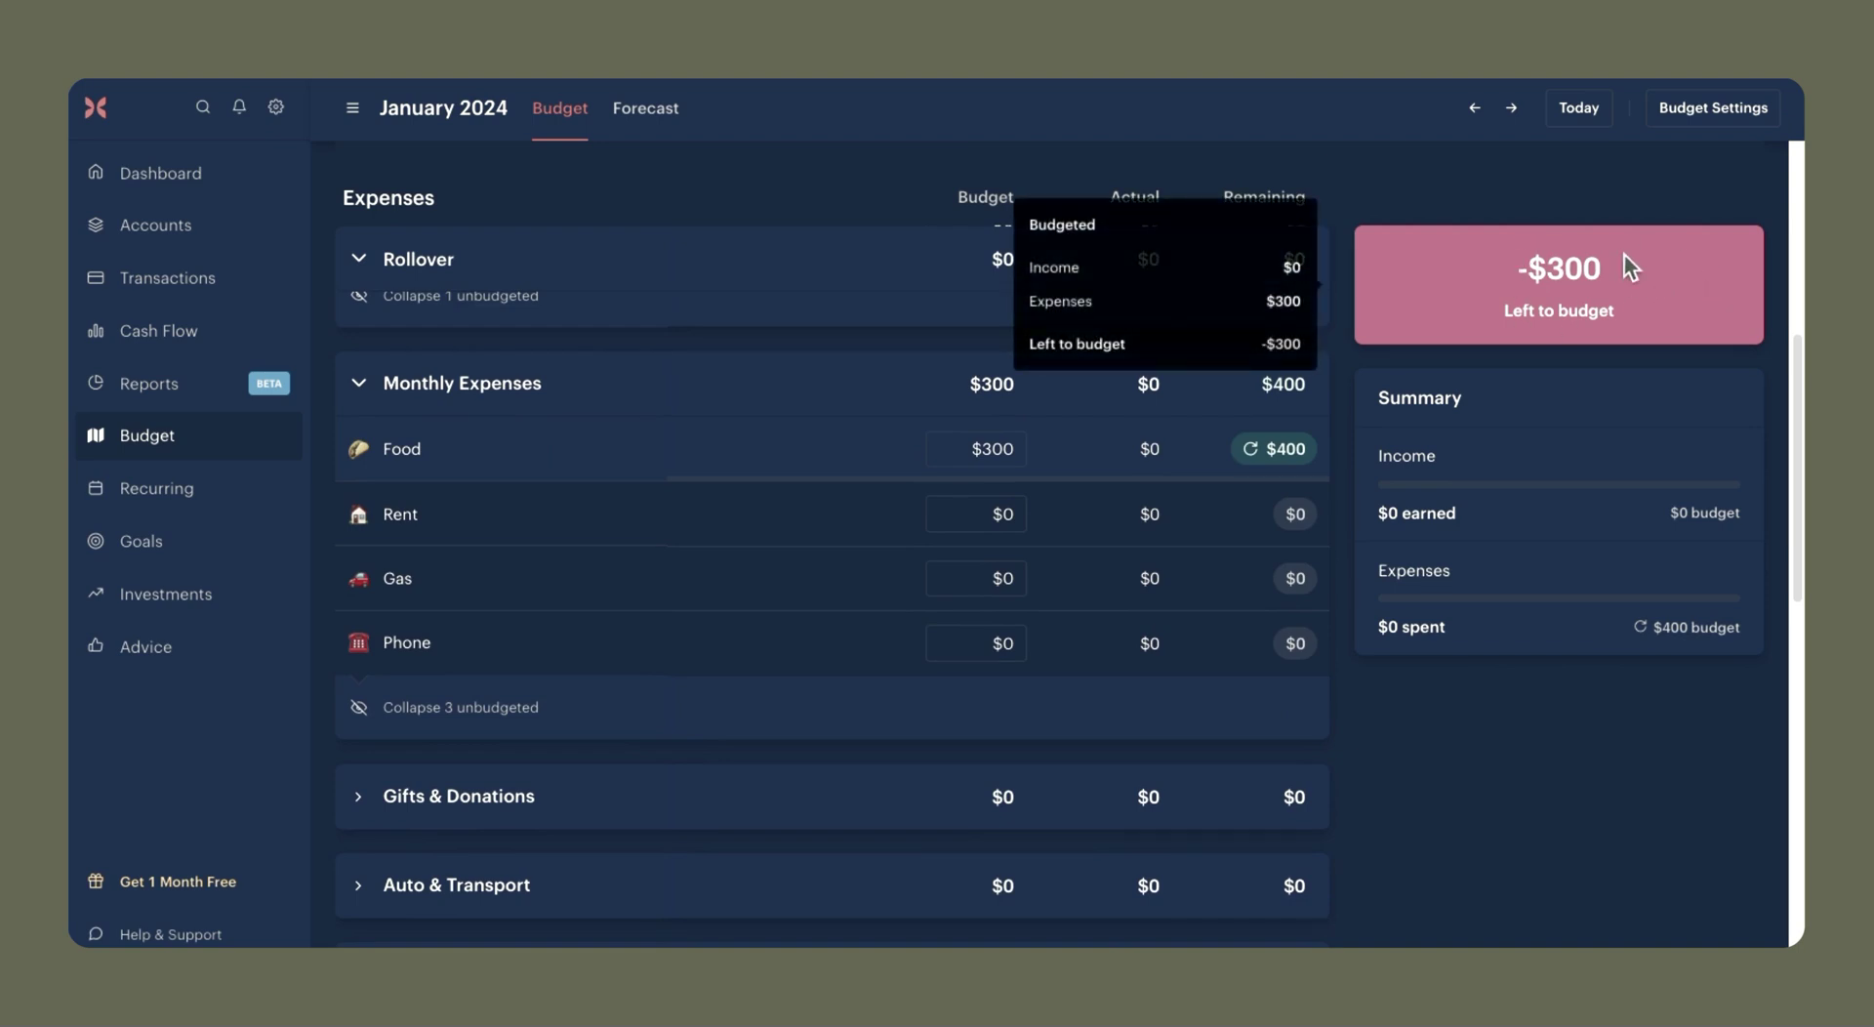
scroll(1611, 255, up, 2)
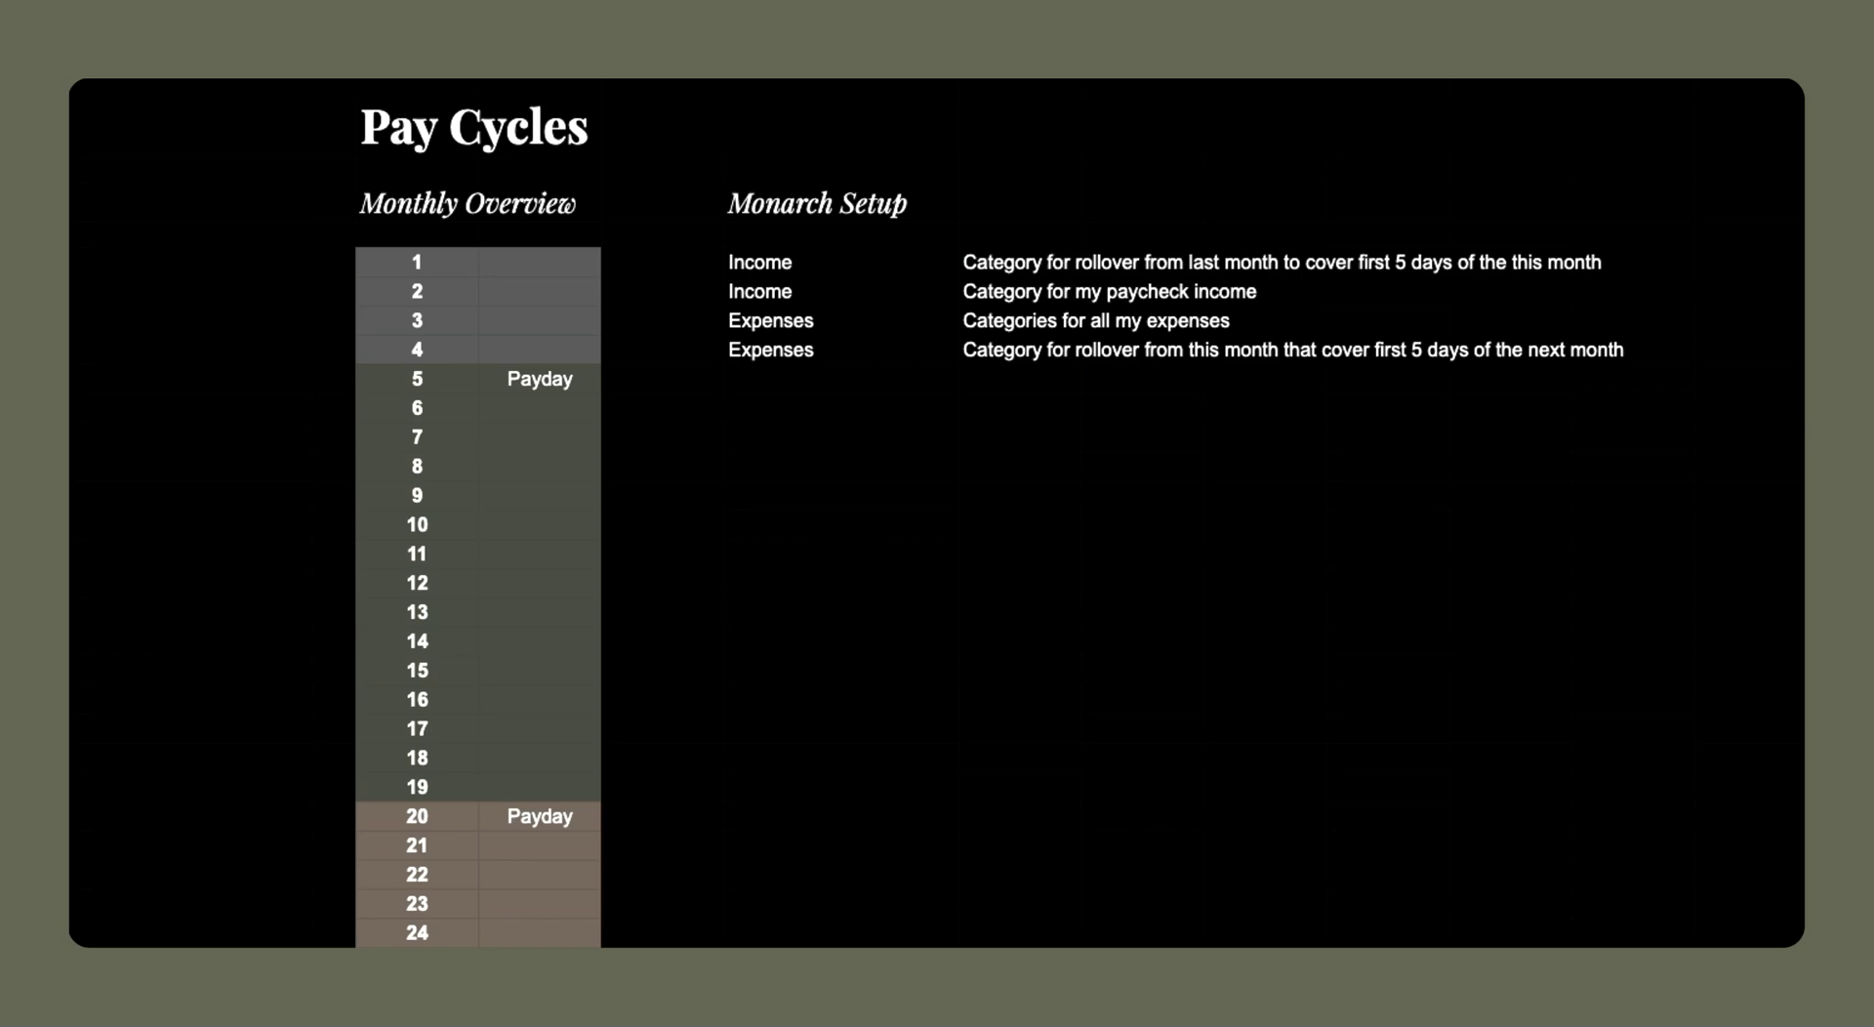
Switch to the Pay Cycles spreadsheet and highlight the periods for days 5 to 19, 20 to 30 and 1 to 4 in the monthly overview.
scroll(687, 221, down, 3)
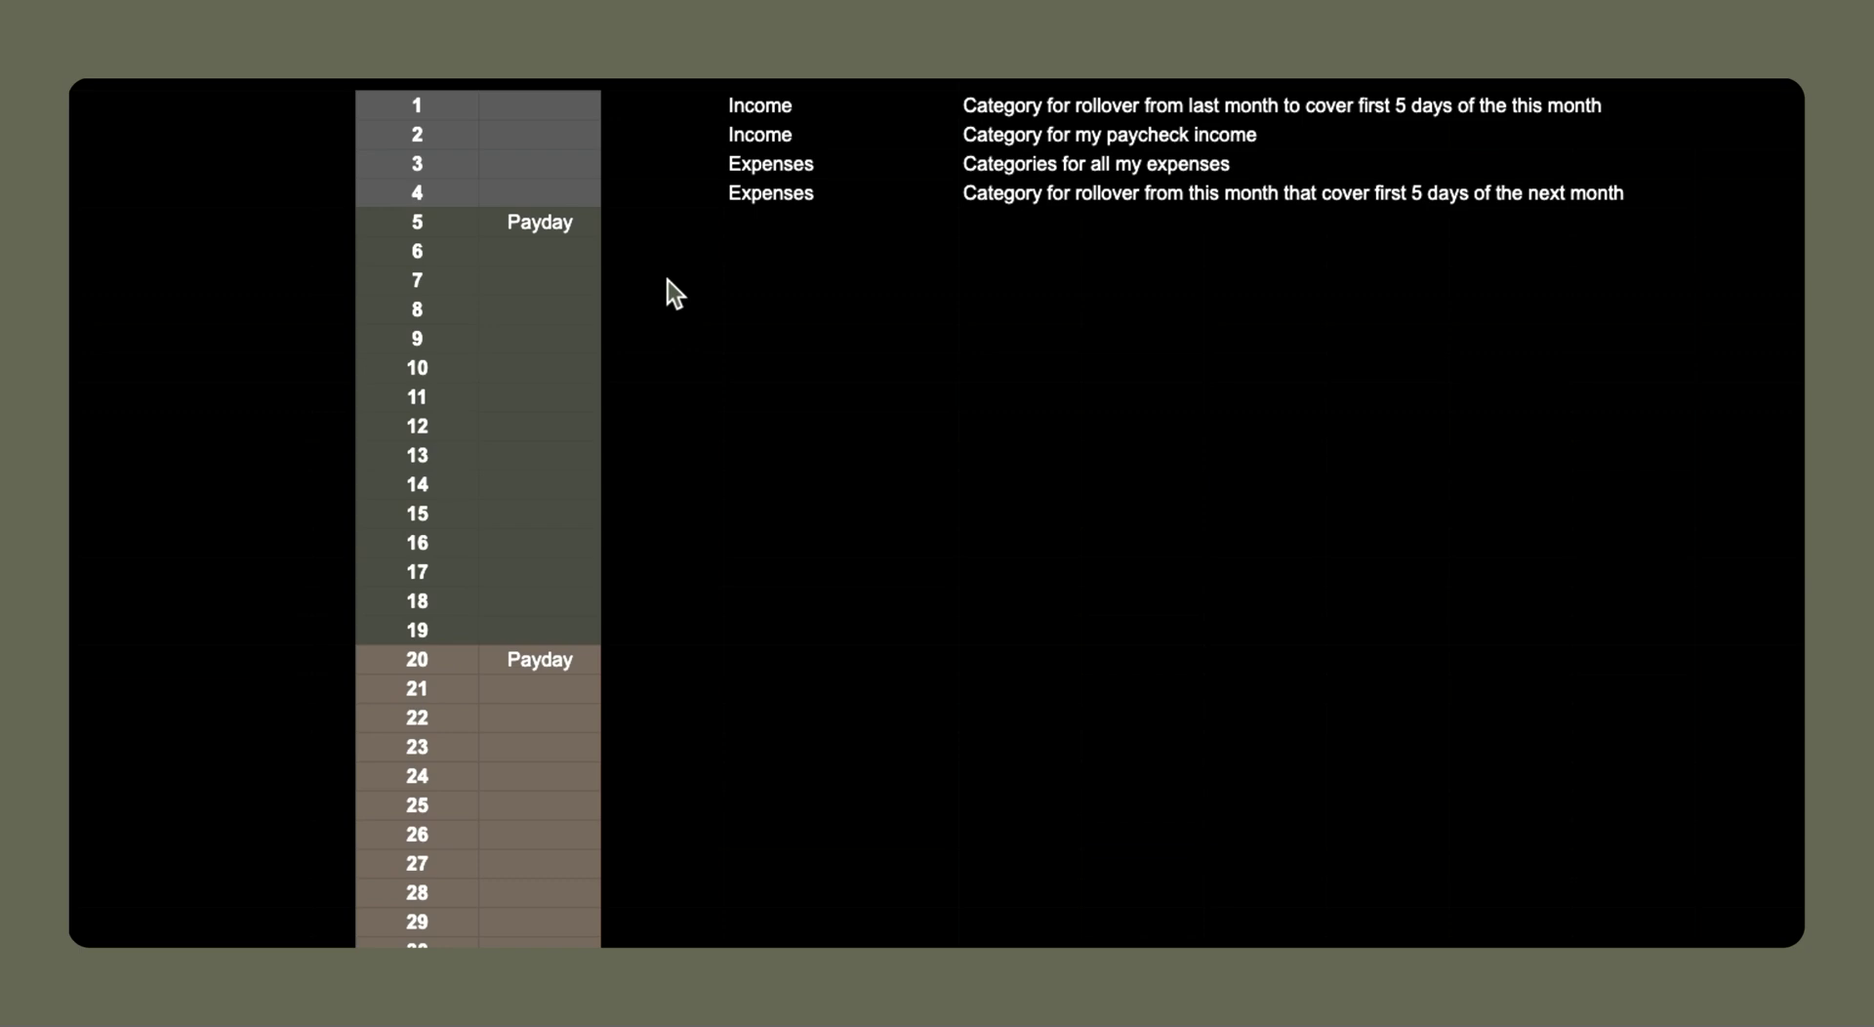
click(434, 223)
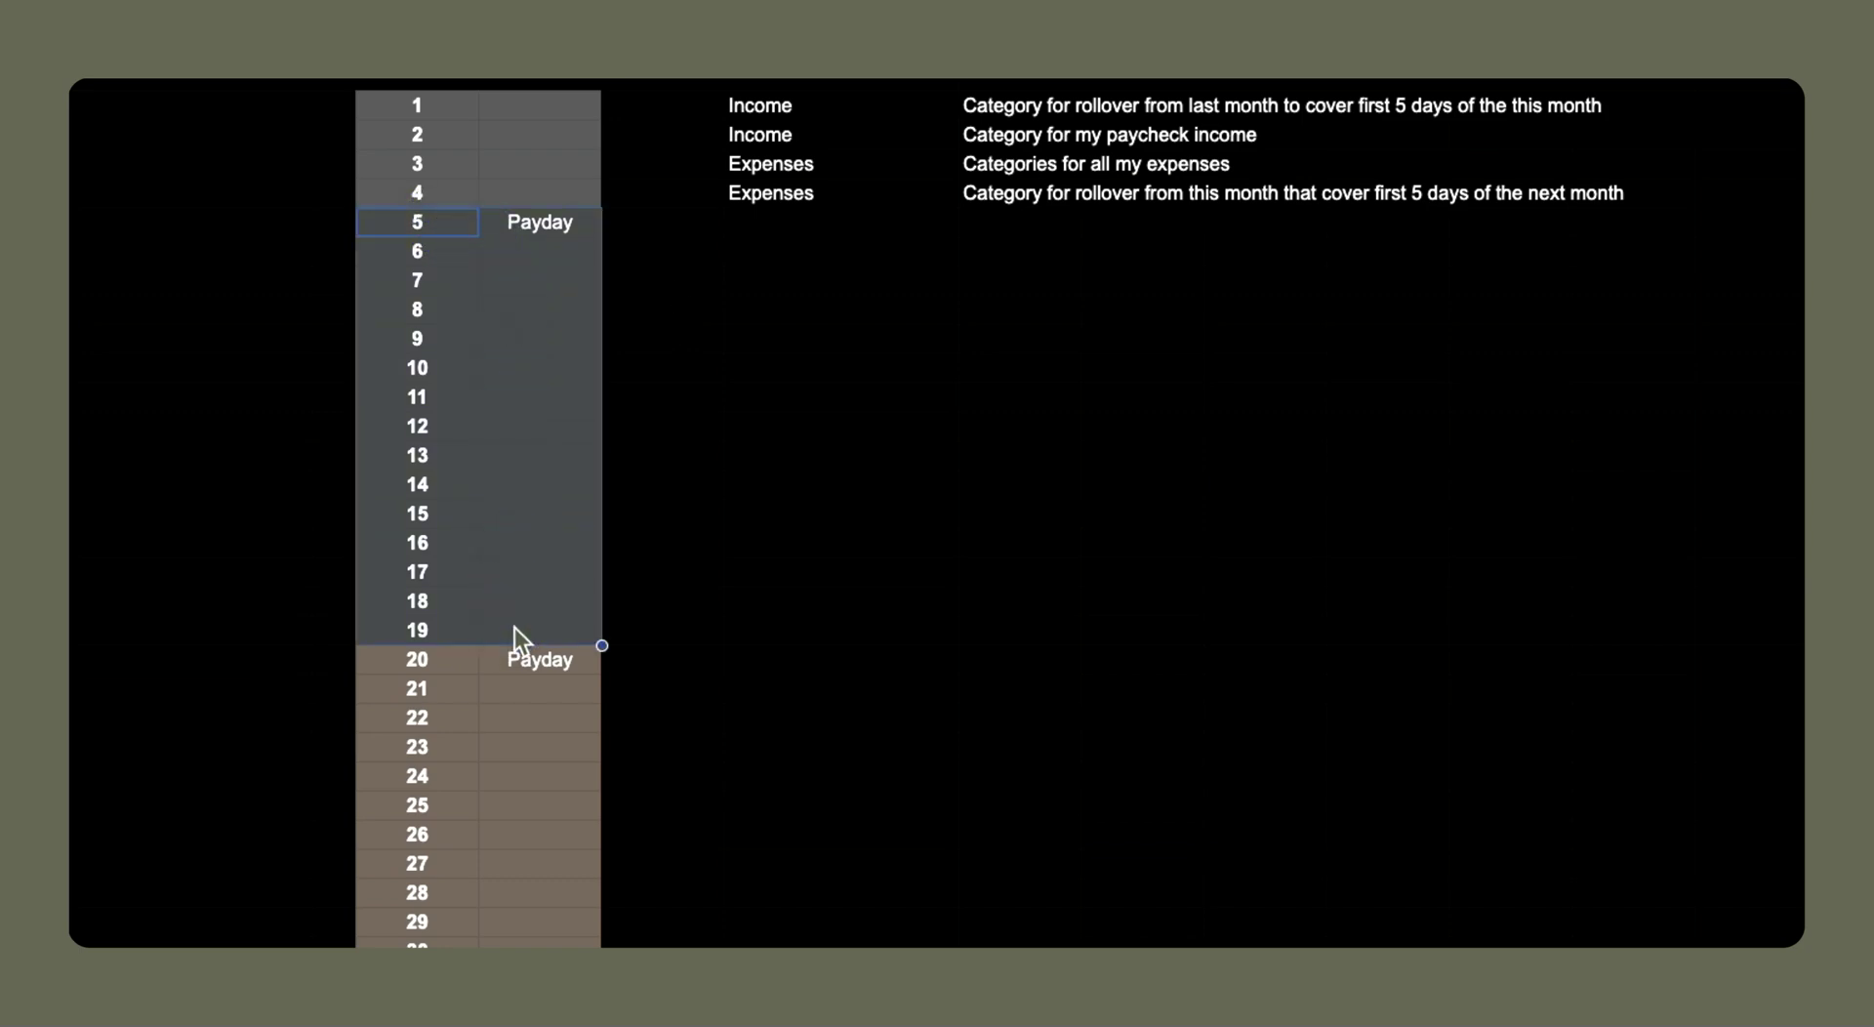
click(649, 629)
scroll(625, 629, down, 1)
drag(406, 642, 513, 730)
drag(529, 880, 525, 918)
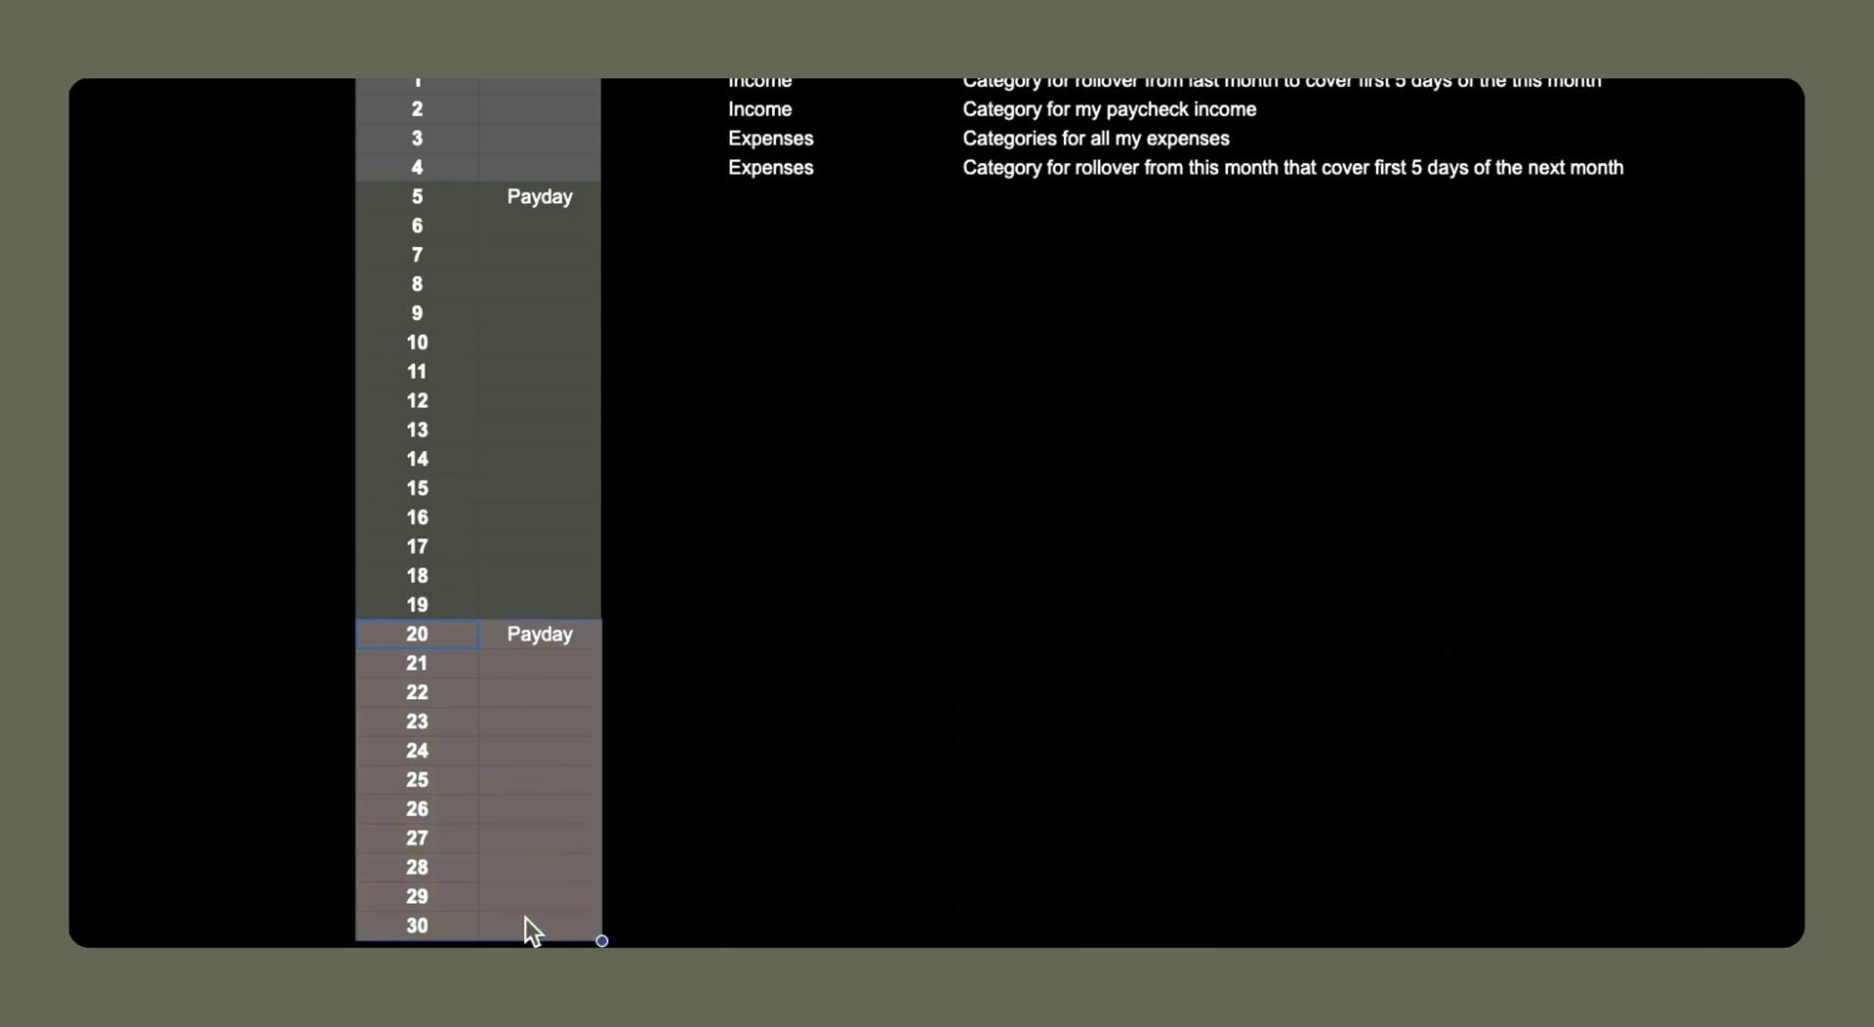
scroll(424, 106, up, 1)
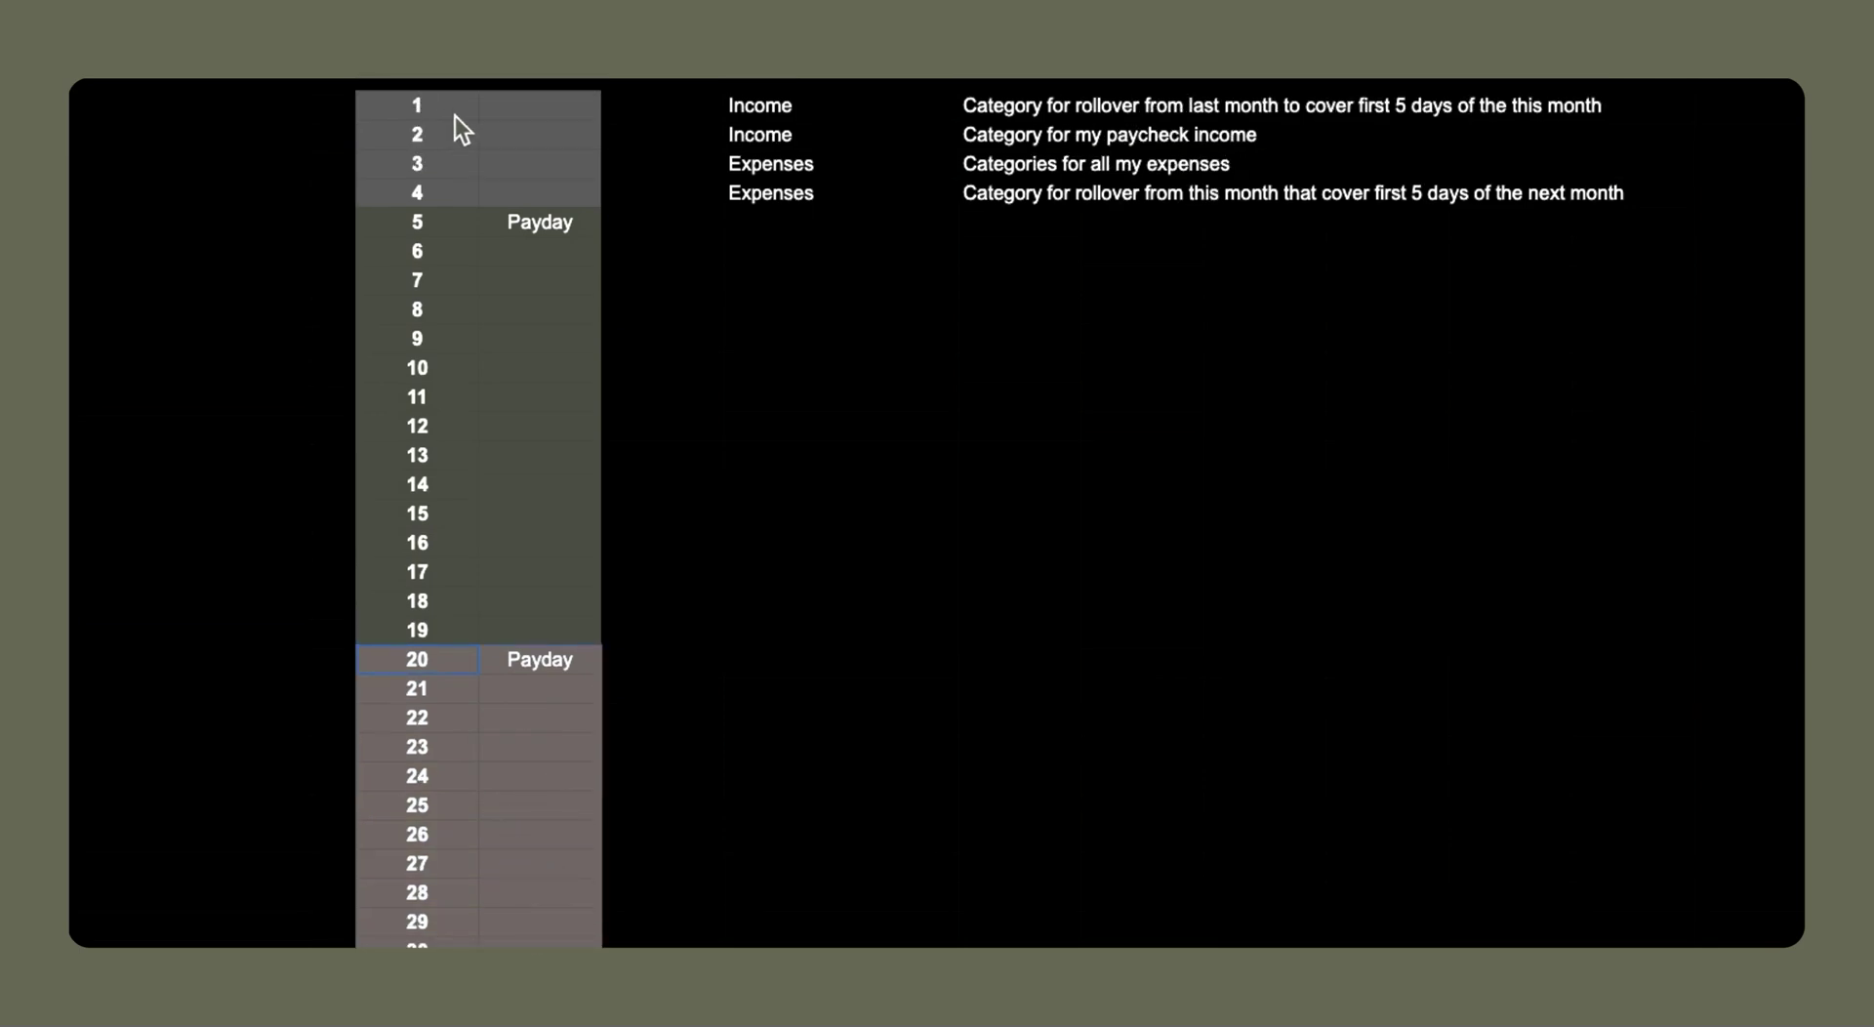
click(506, 111)
drag(449, 180, 443, 194)
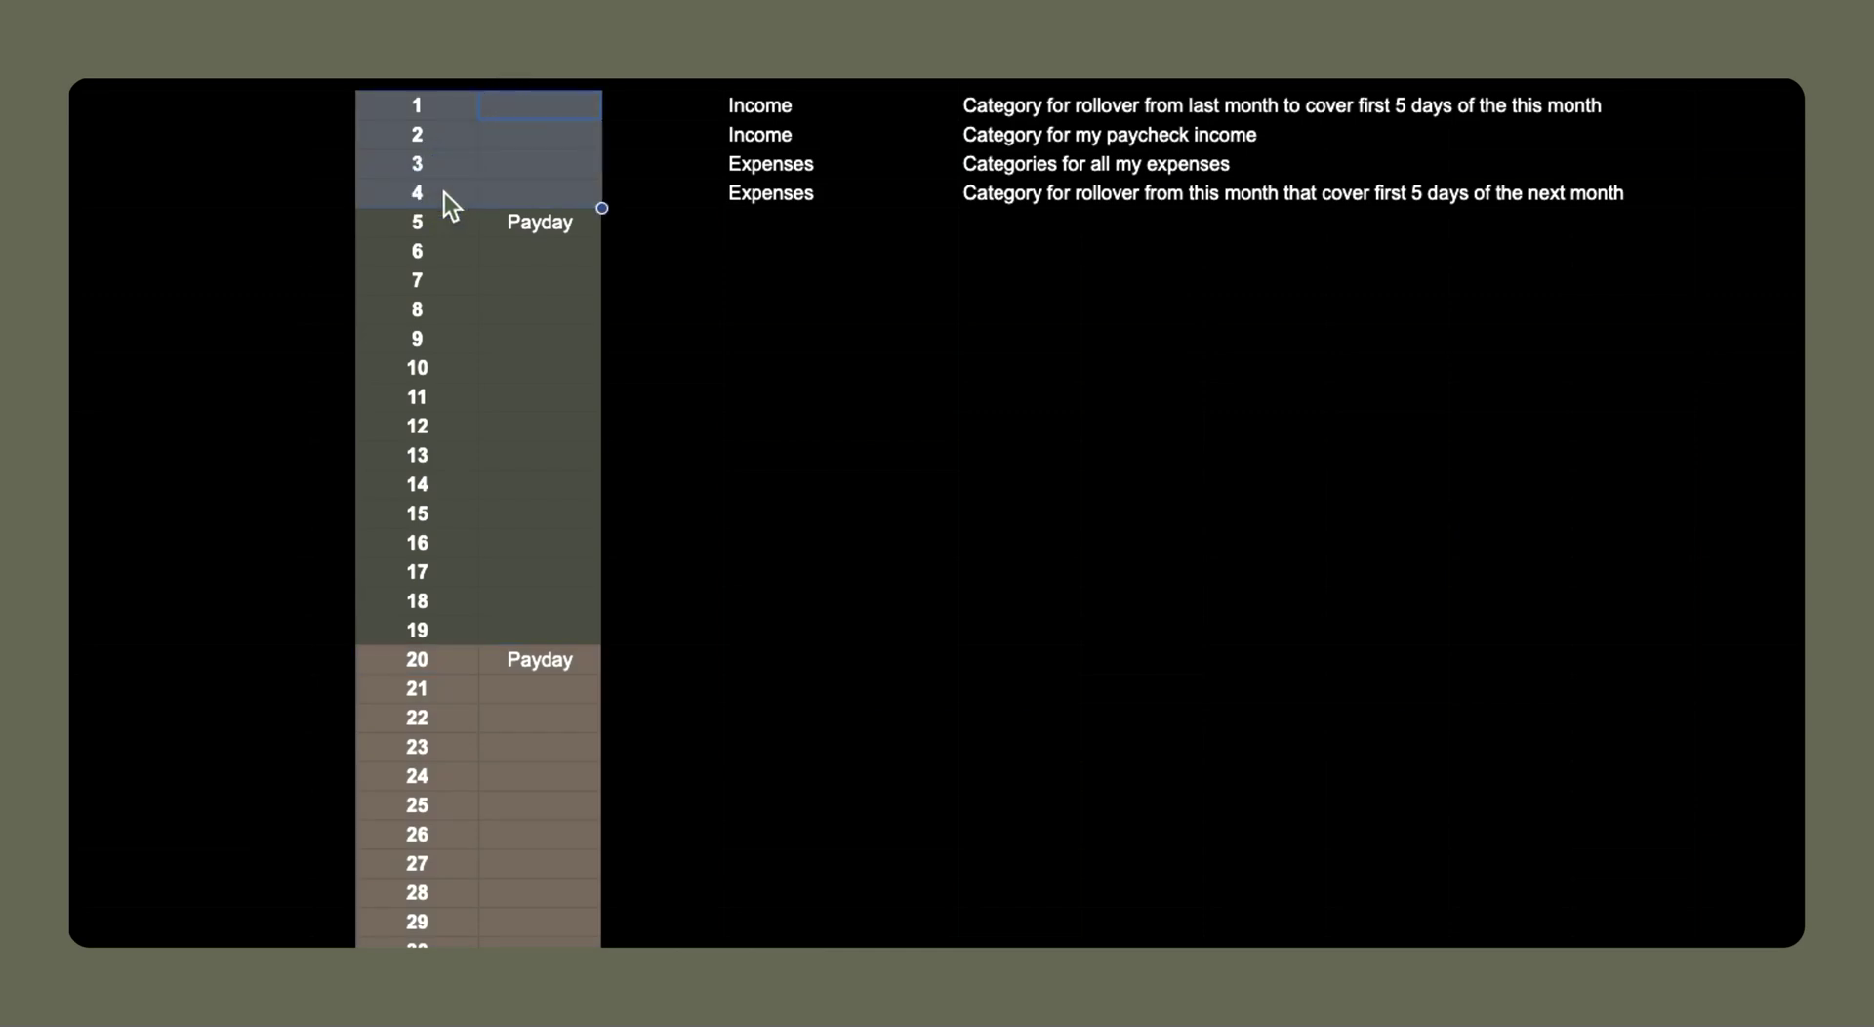
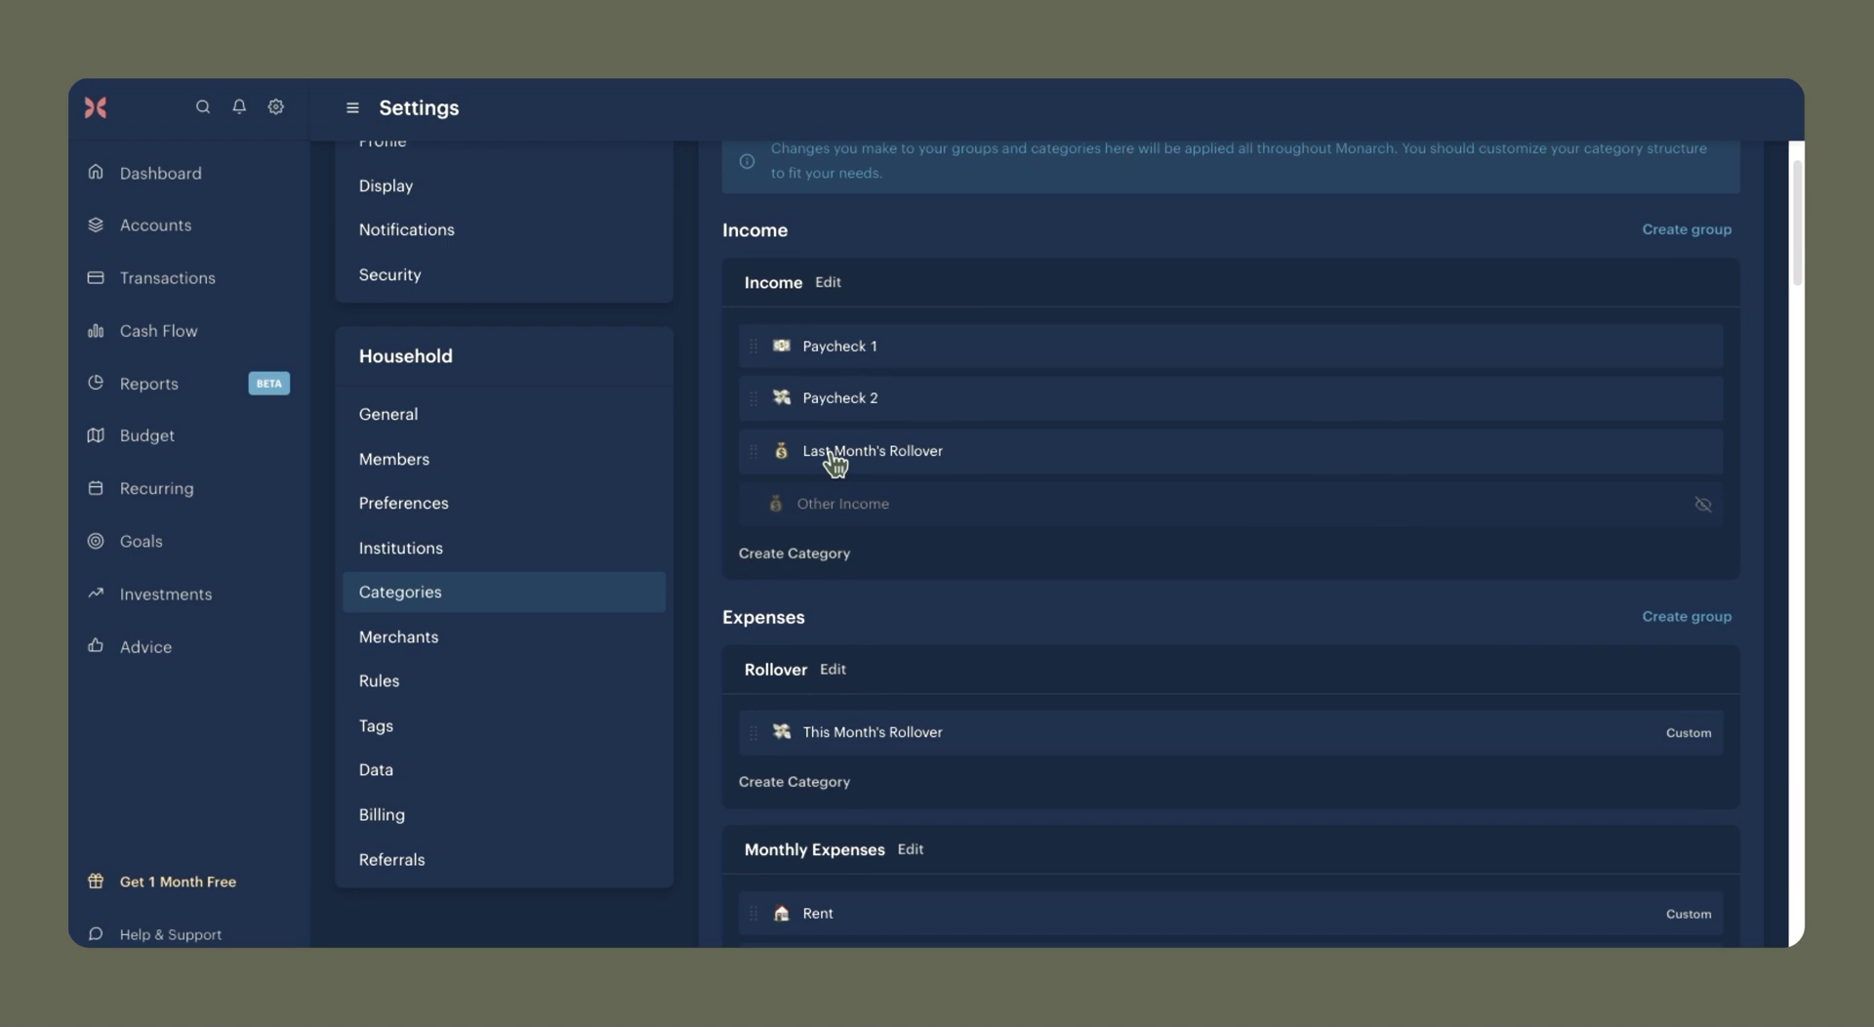
Review the income, rollover and monthly expense categories in Monarch's household category settings.
scroll(1052, 527, down, 2)
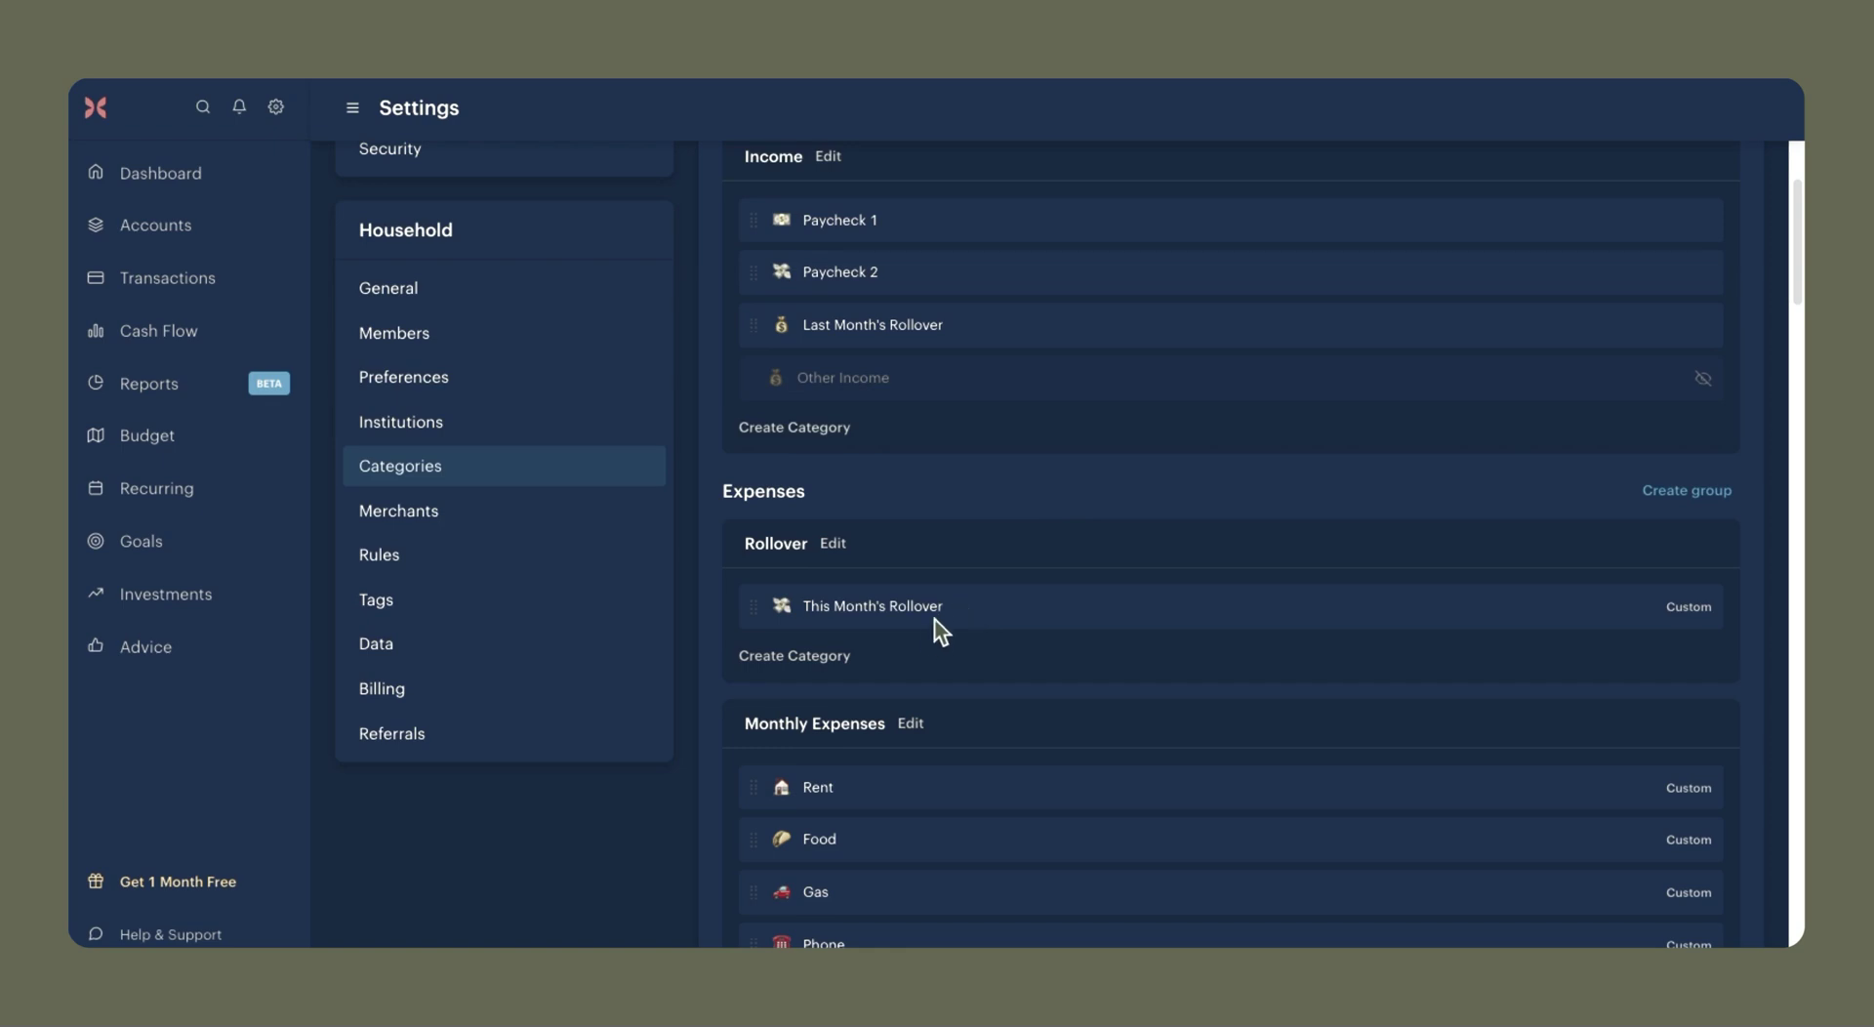
scroll(847, 917, down, 1)
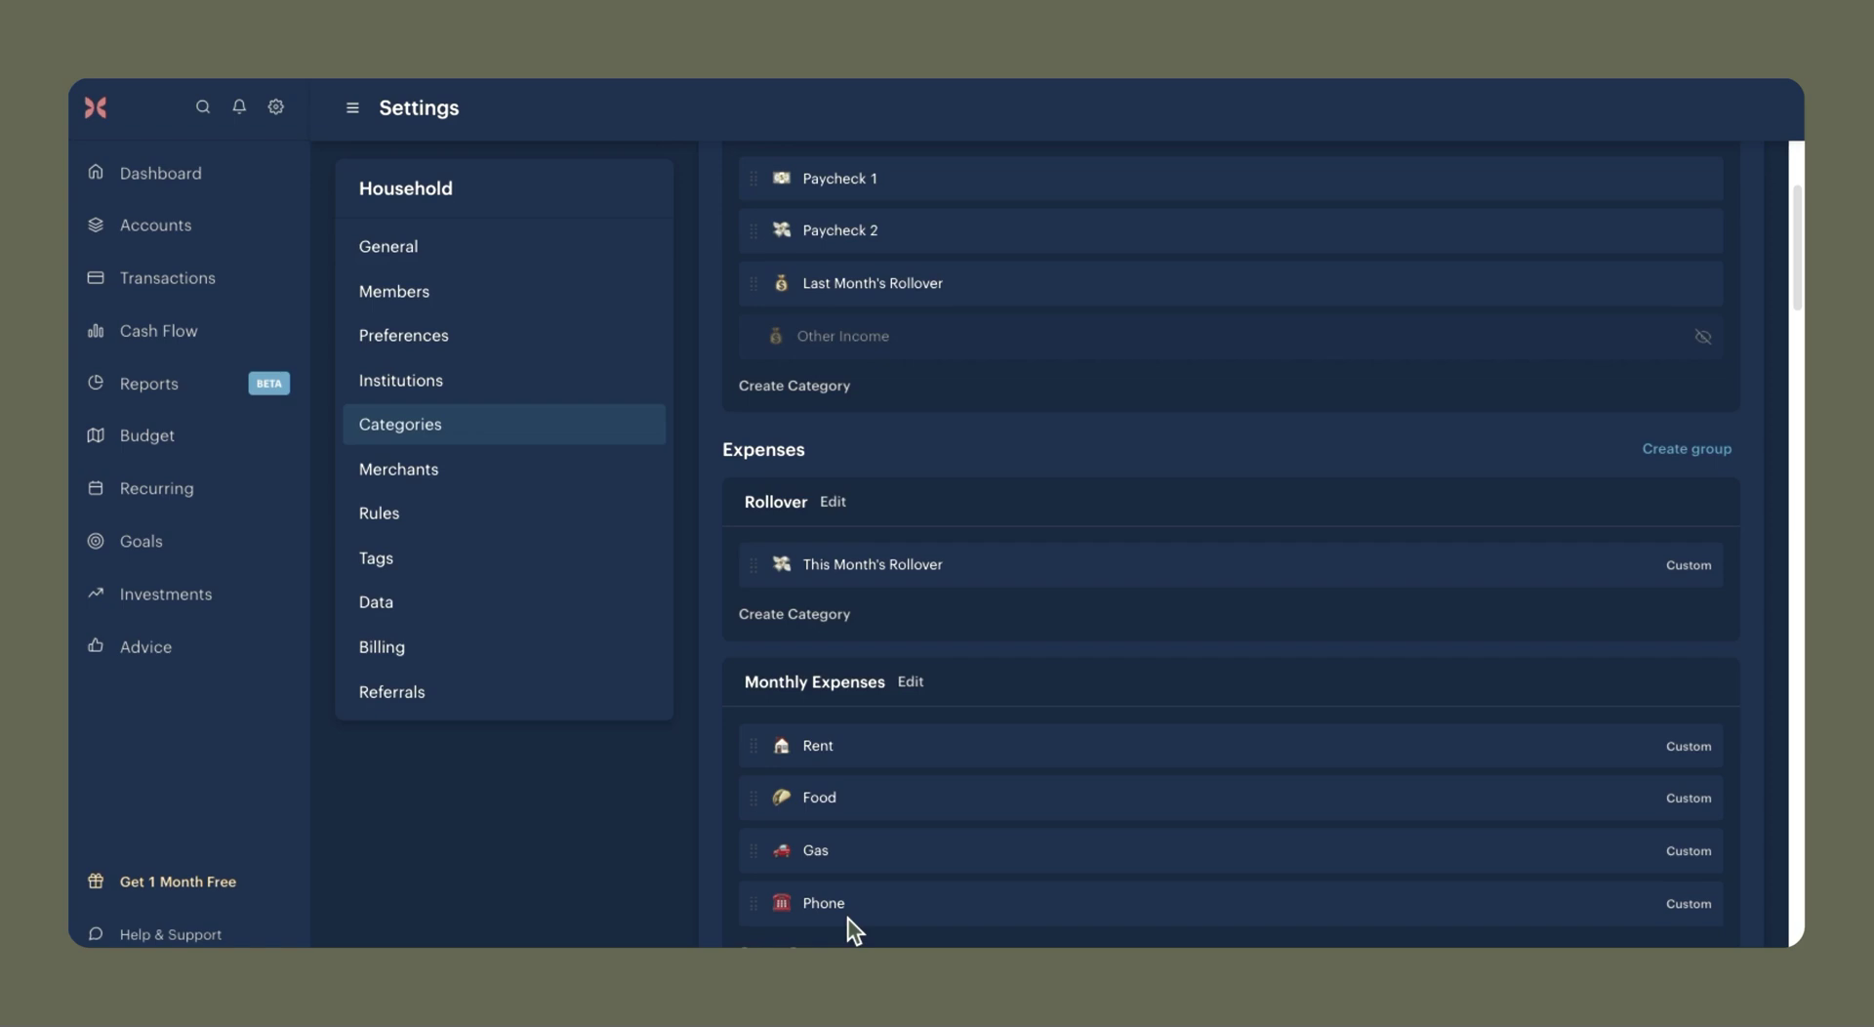
Set the January 2024 budgets for Paycheck 1 and Paycheck 2 to $3,000 each, applied to all future months.
click(184, 449)
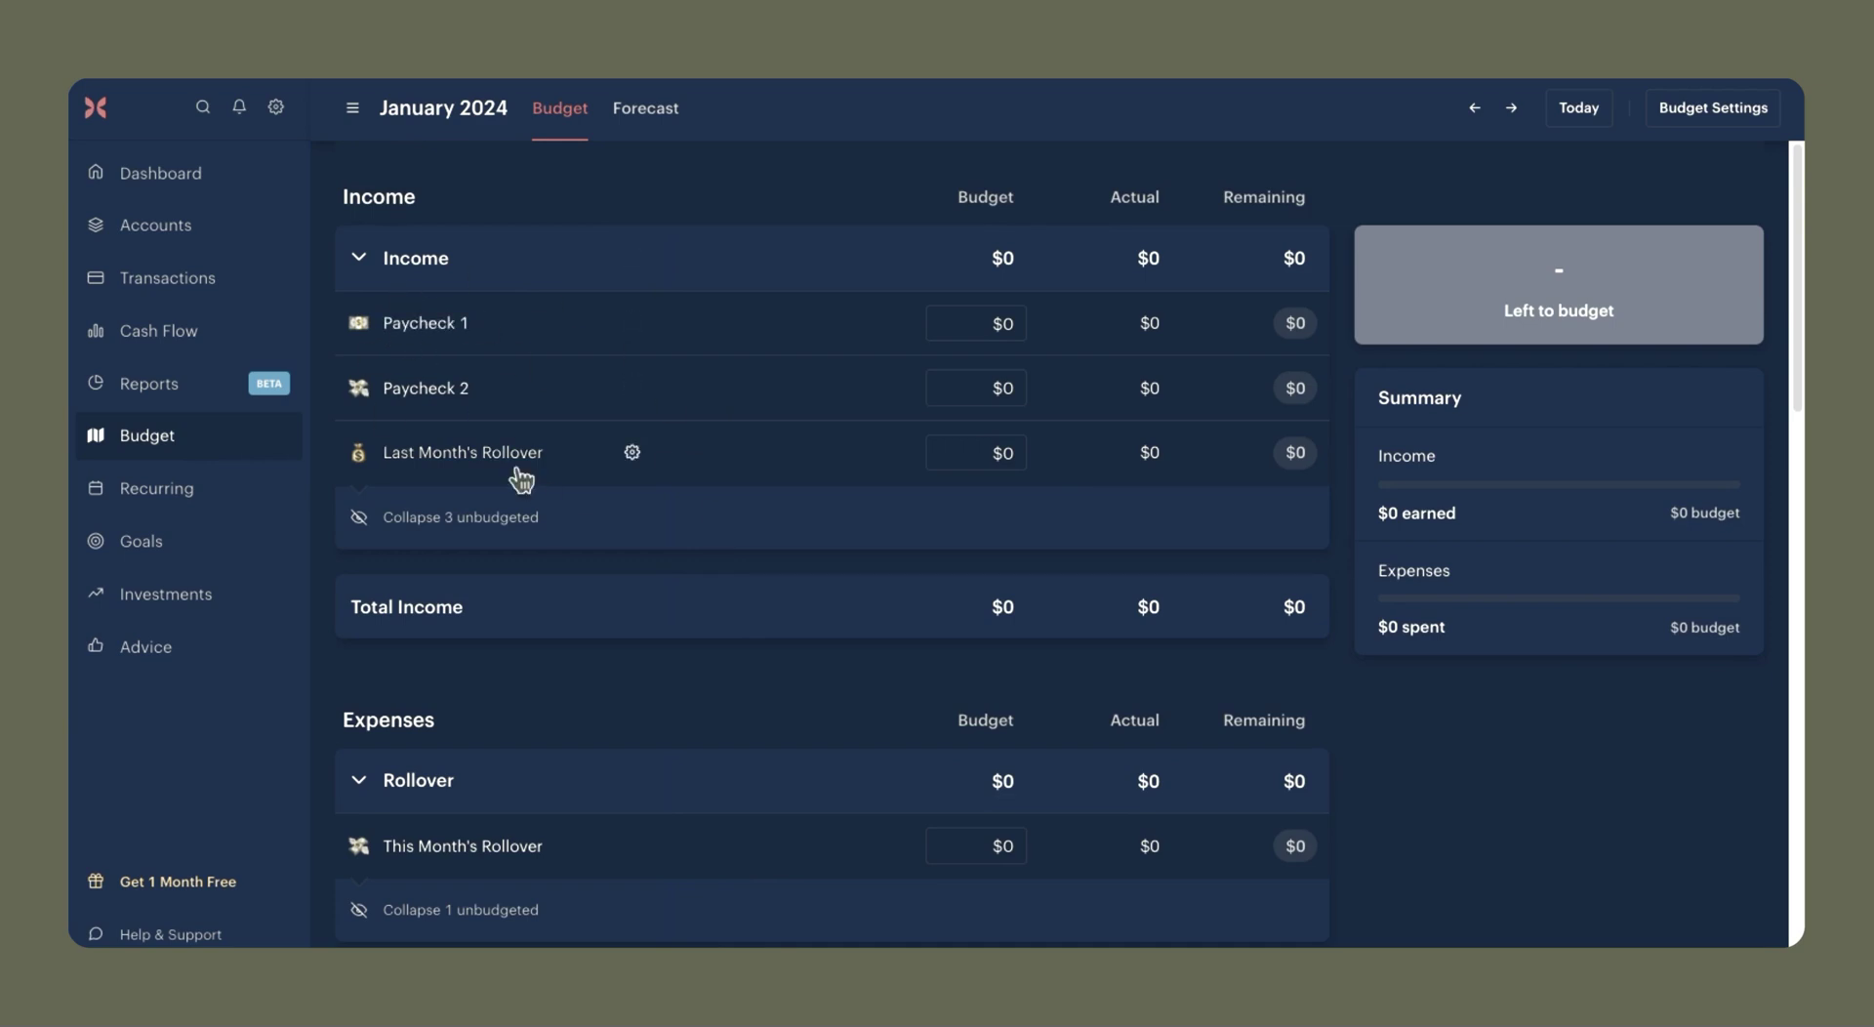
scroll(460, 754, down, 4)
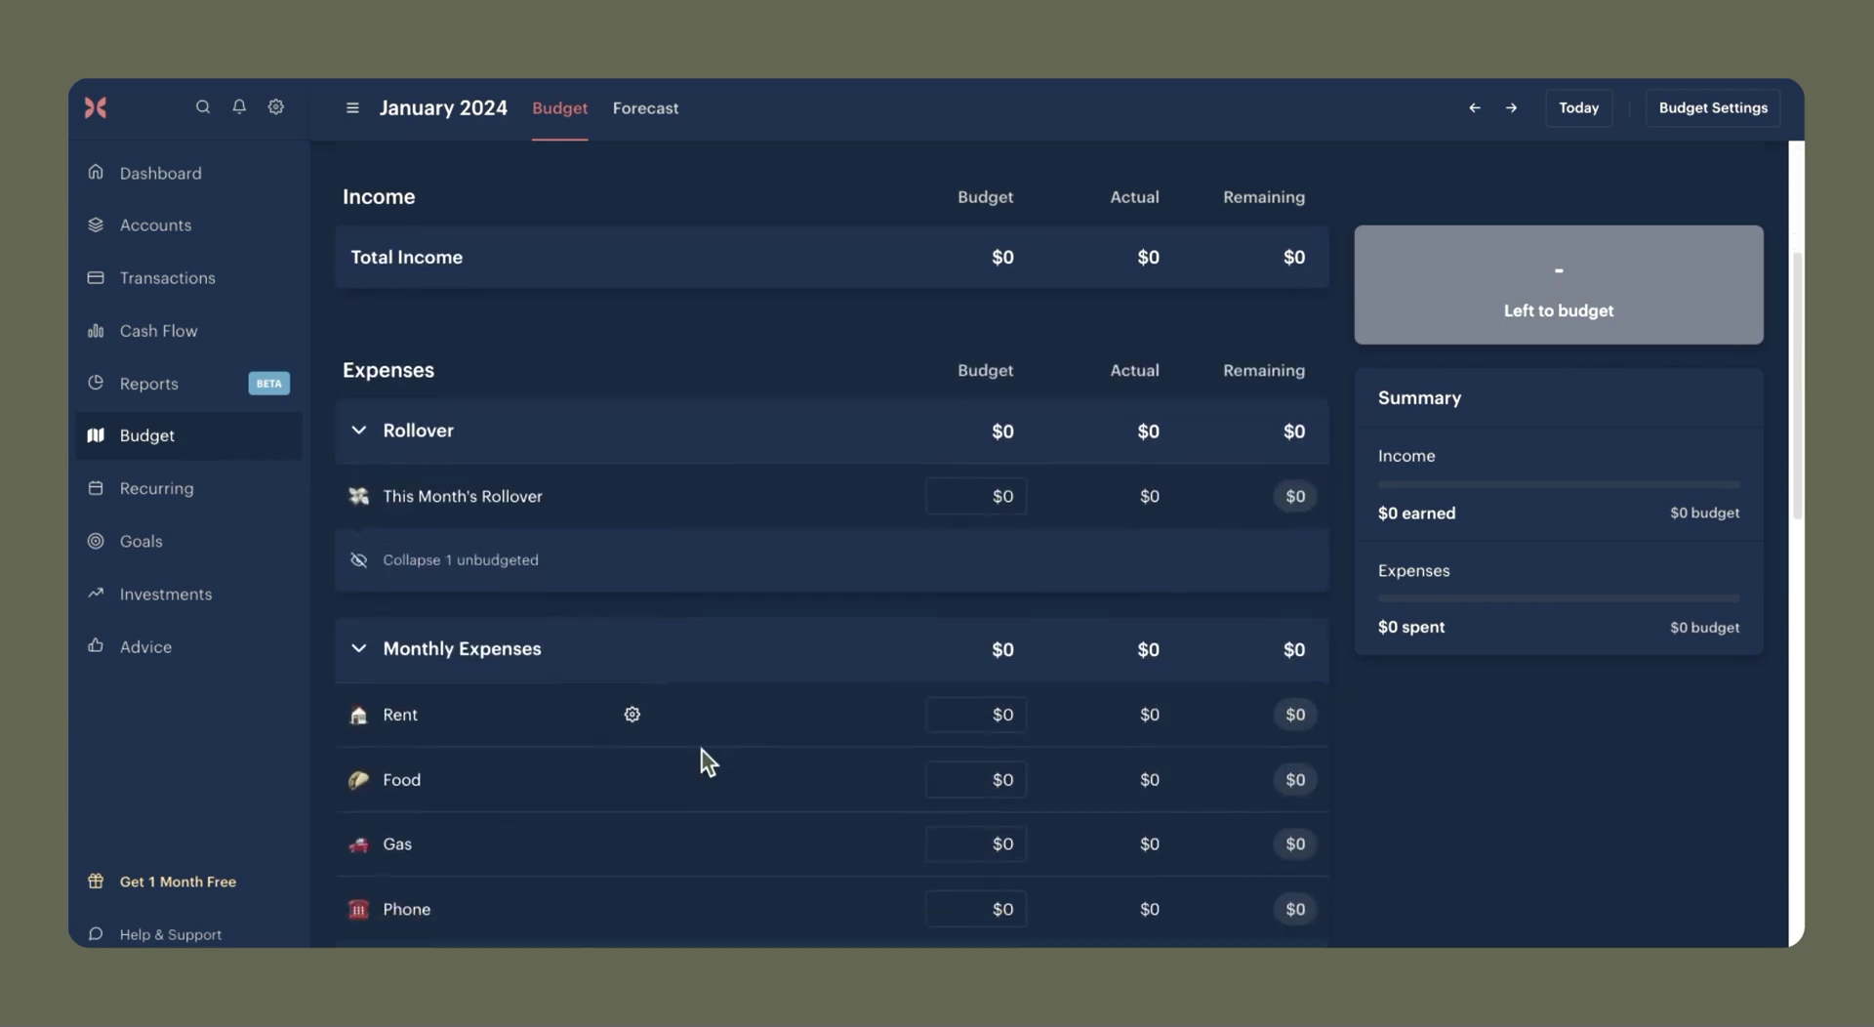
scroll(652, 524, up, 3)
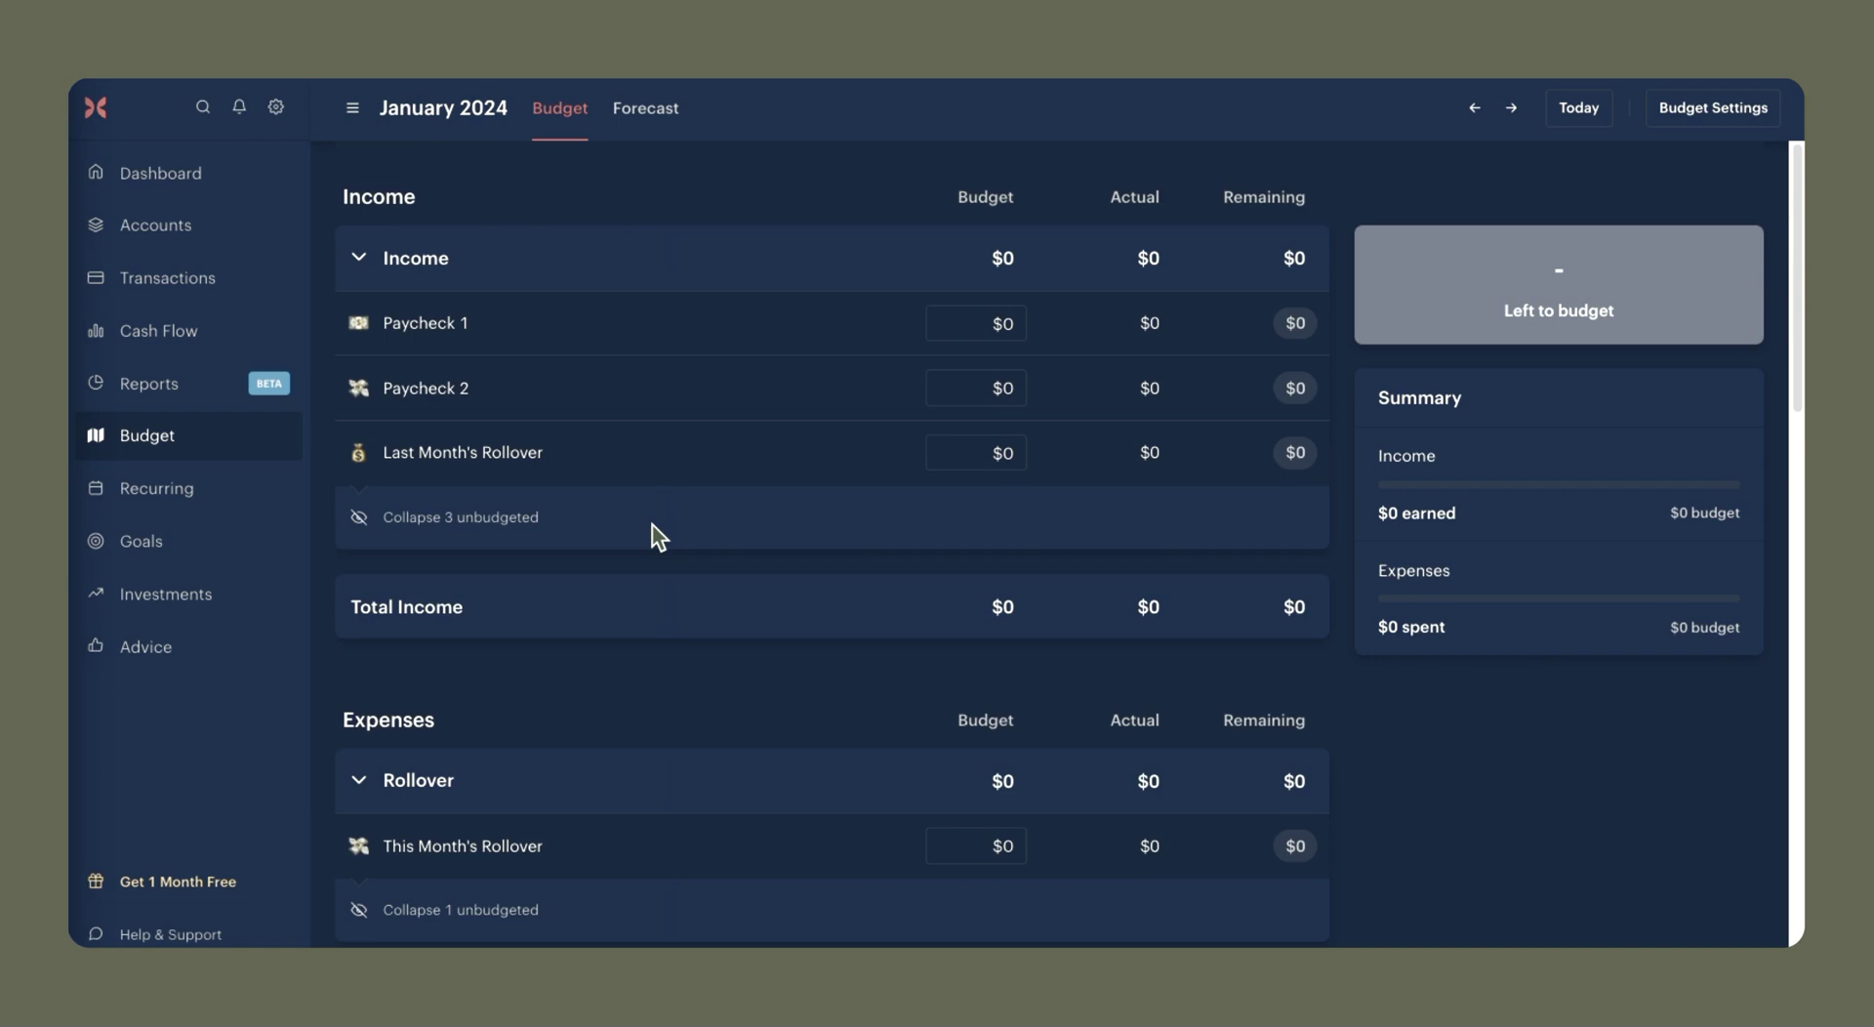
click(1004, 330)
text(3000)
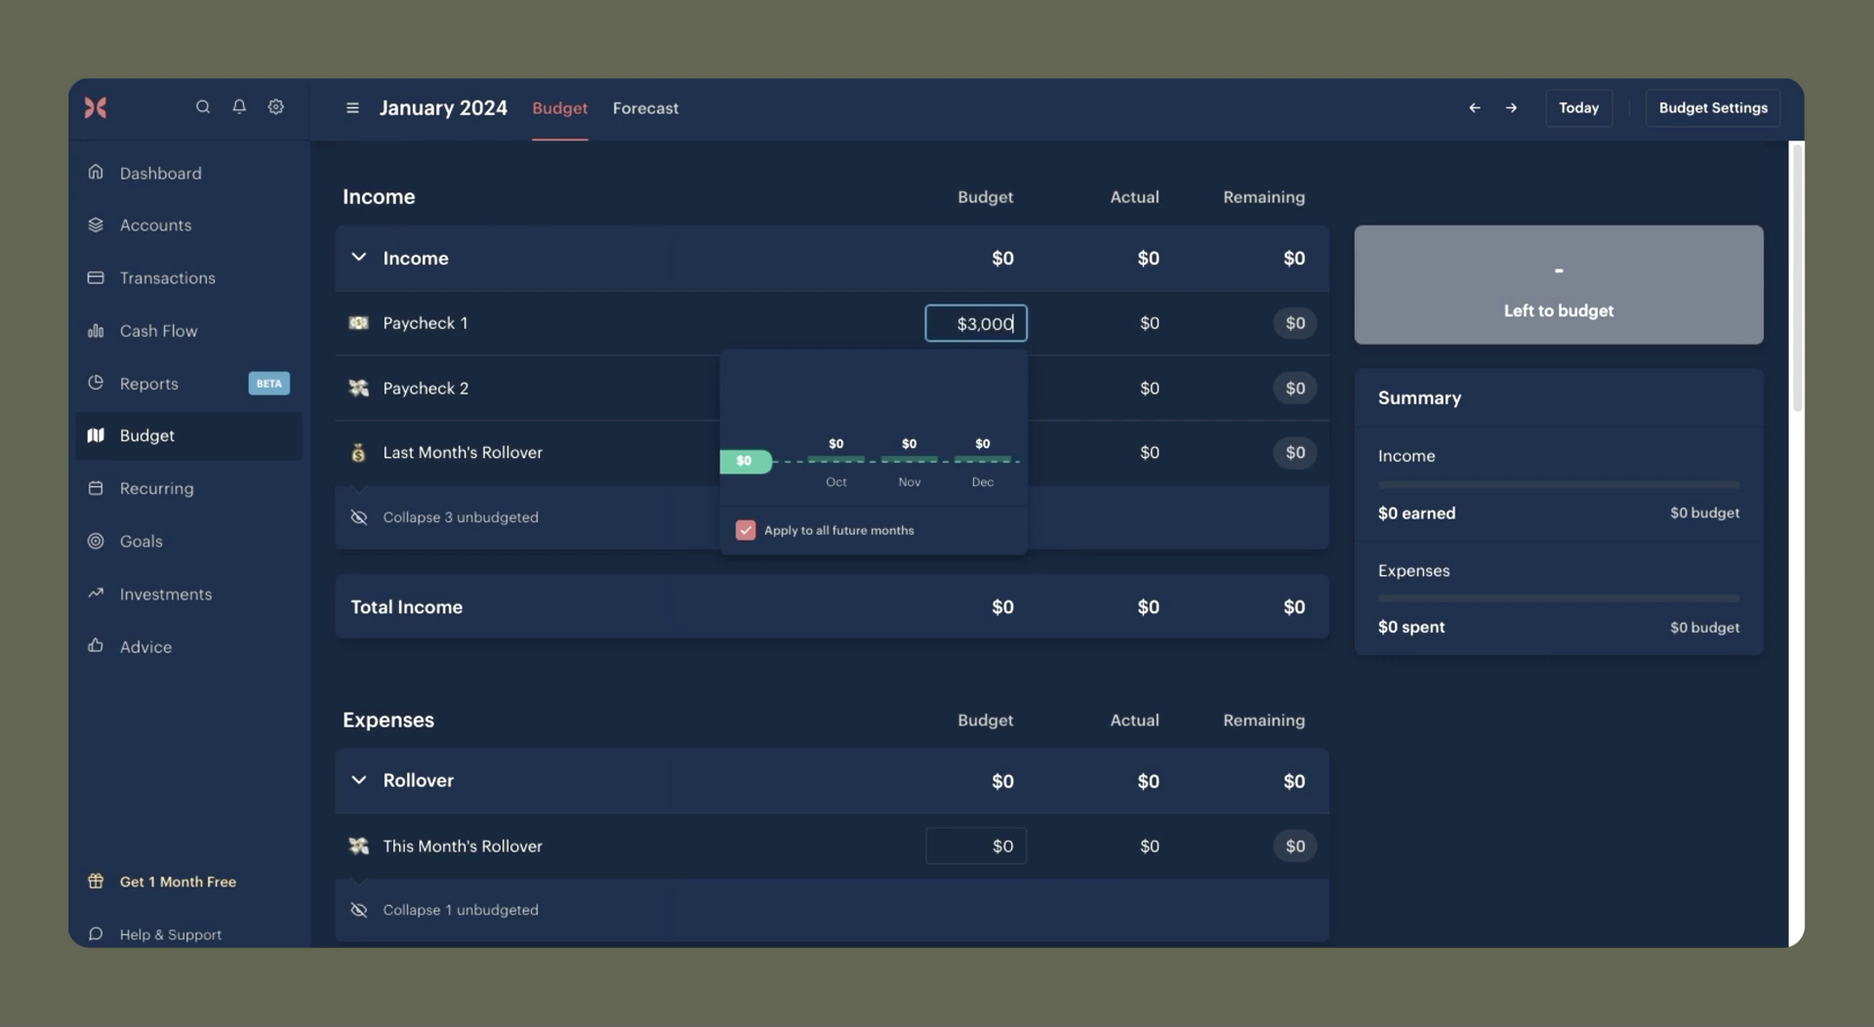
key(Tab)
text(3000)
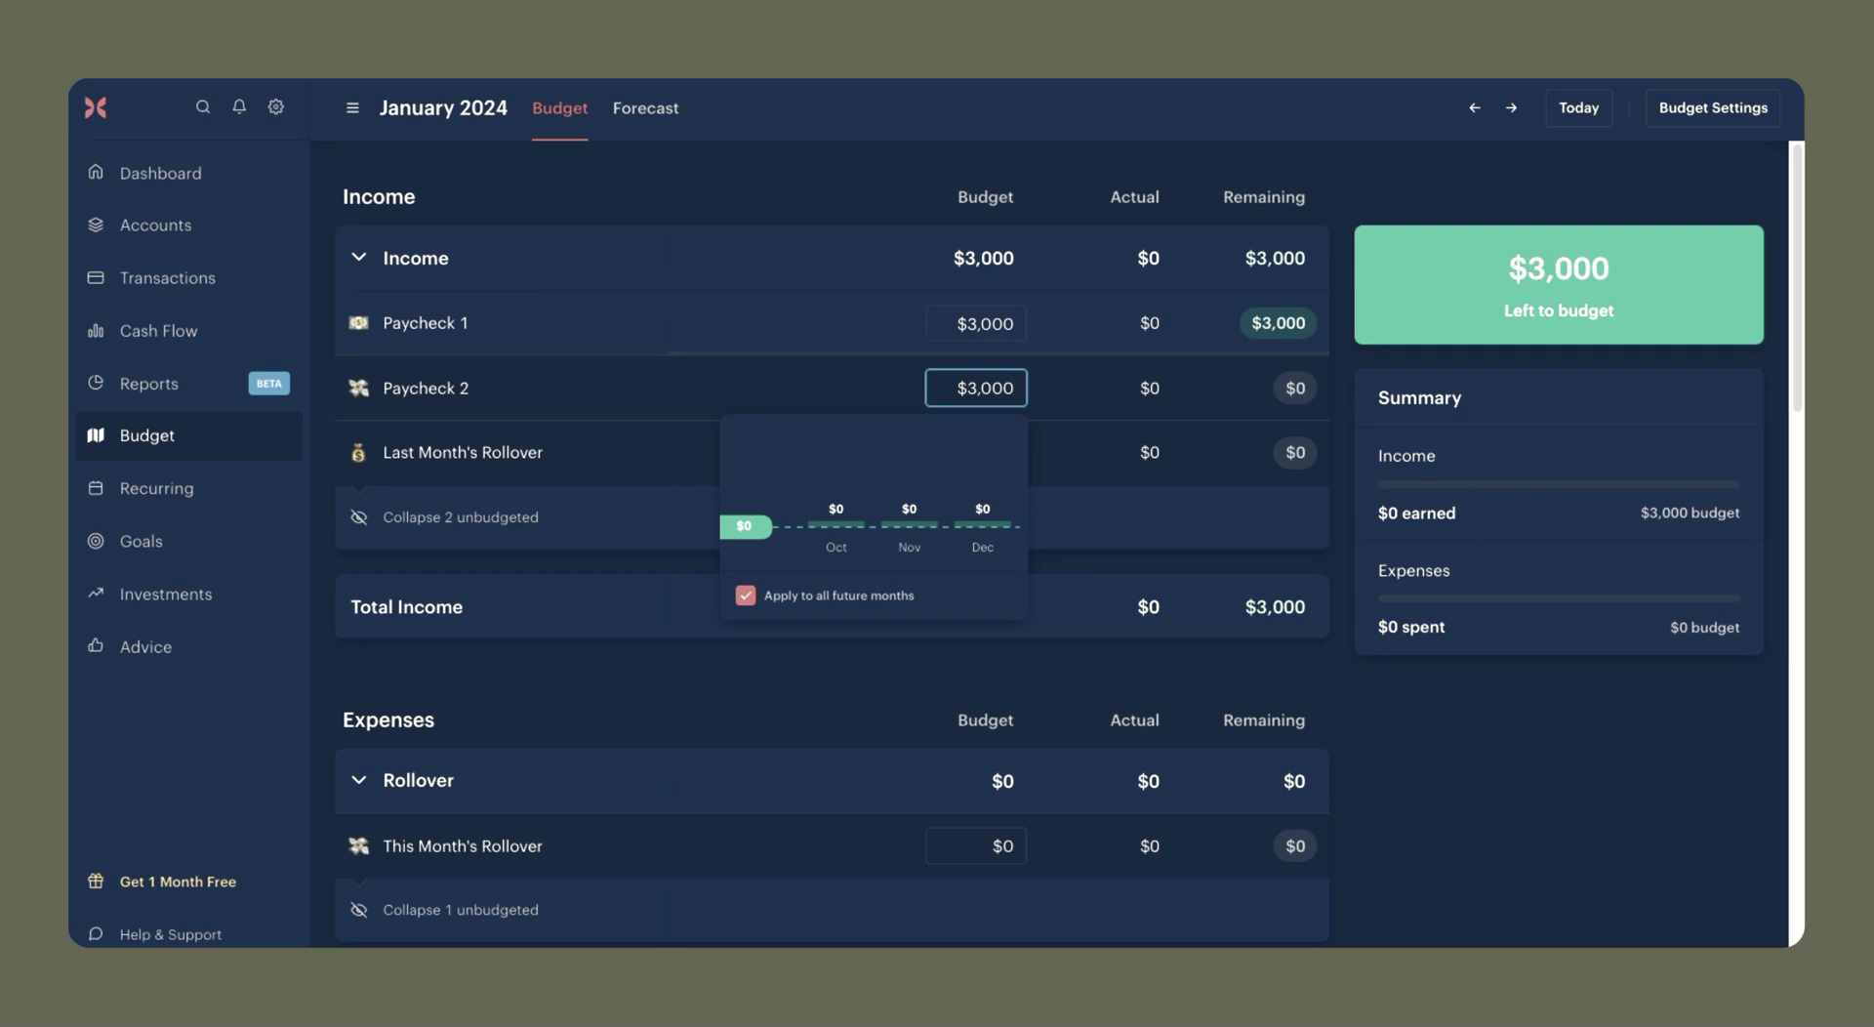
key(Return)
Check the EXAMPLE Checking balance in the accounts and budget $200 for Last Month's Rollover in January 2024, applied to all future months.
mouse_move(1642, 252)
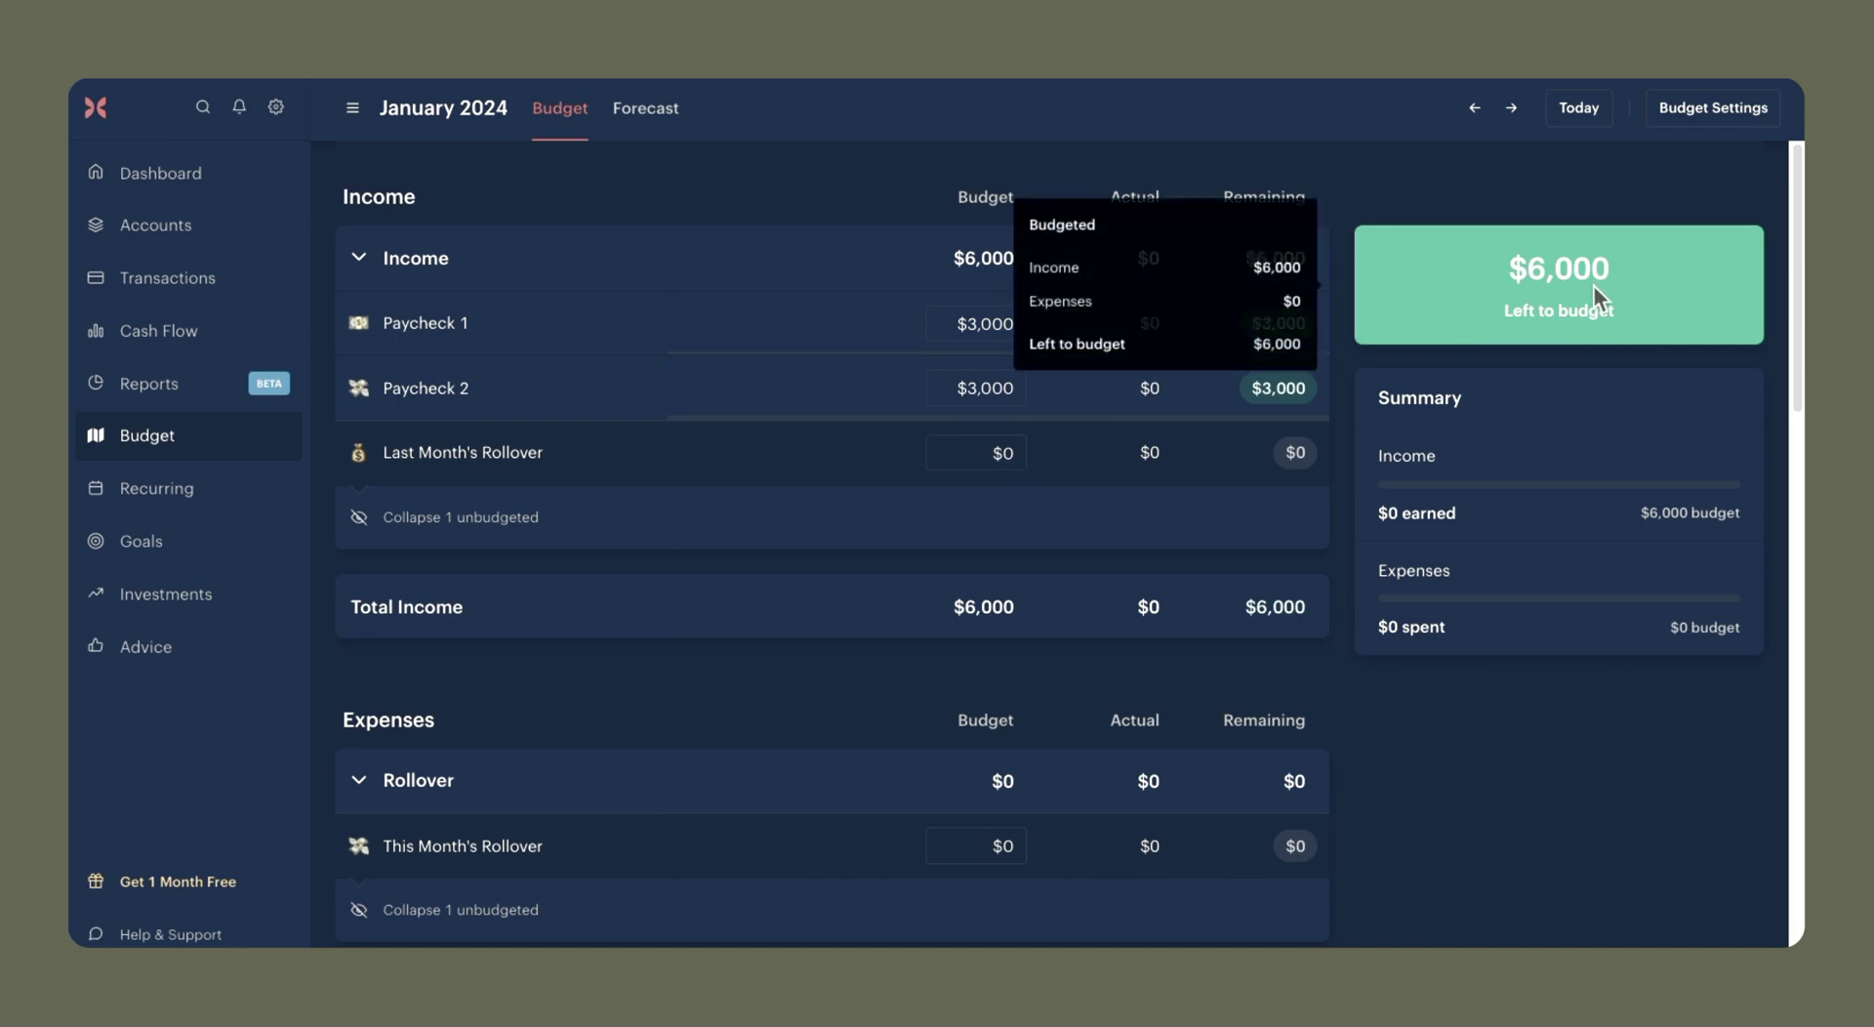
scroll(1190, 594, down, 5)
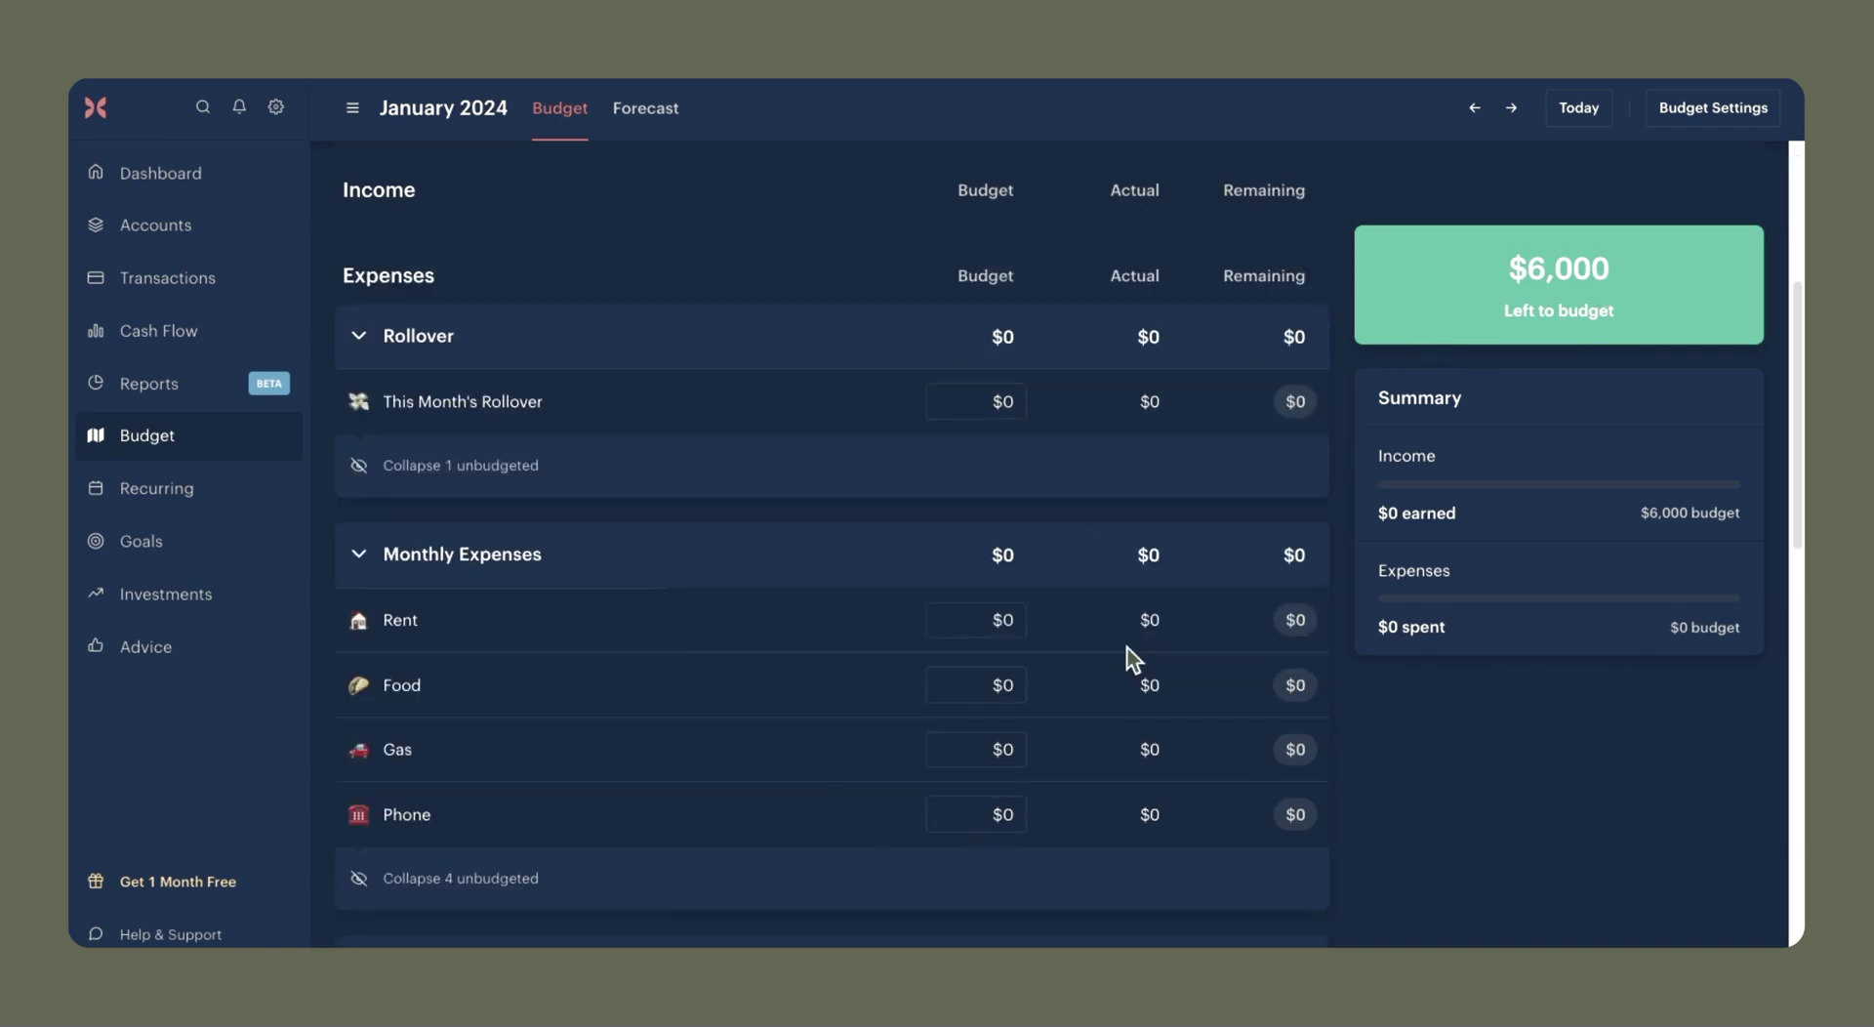
scroll(1129, 644, up, 5)
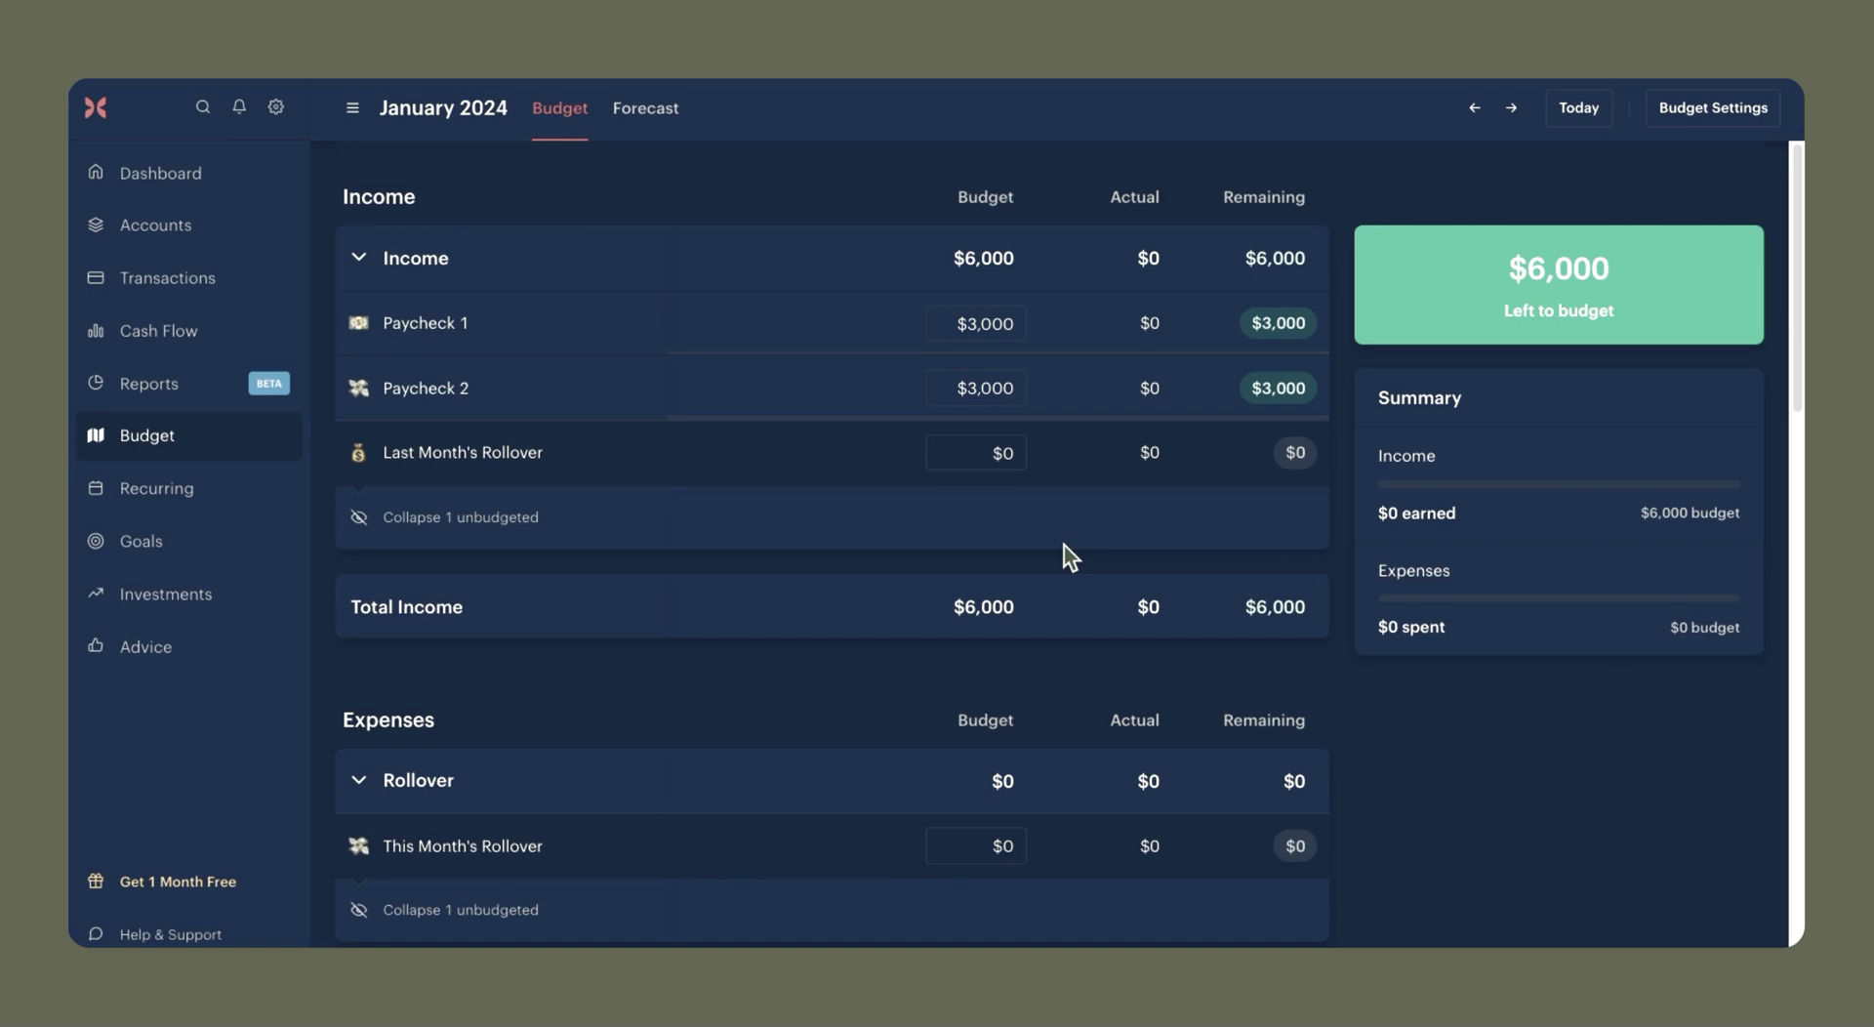
click(200, 230)
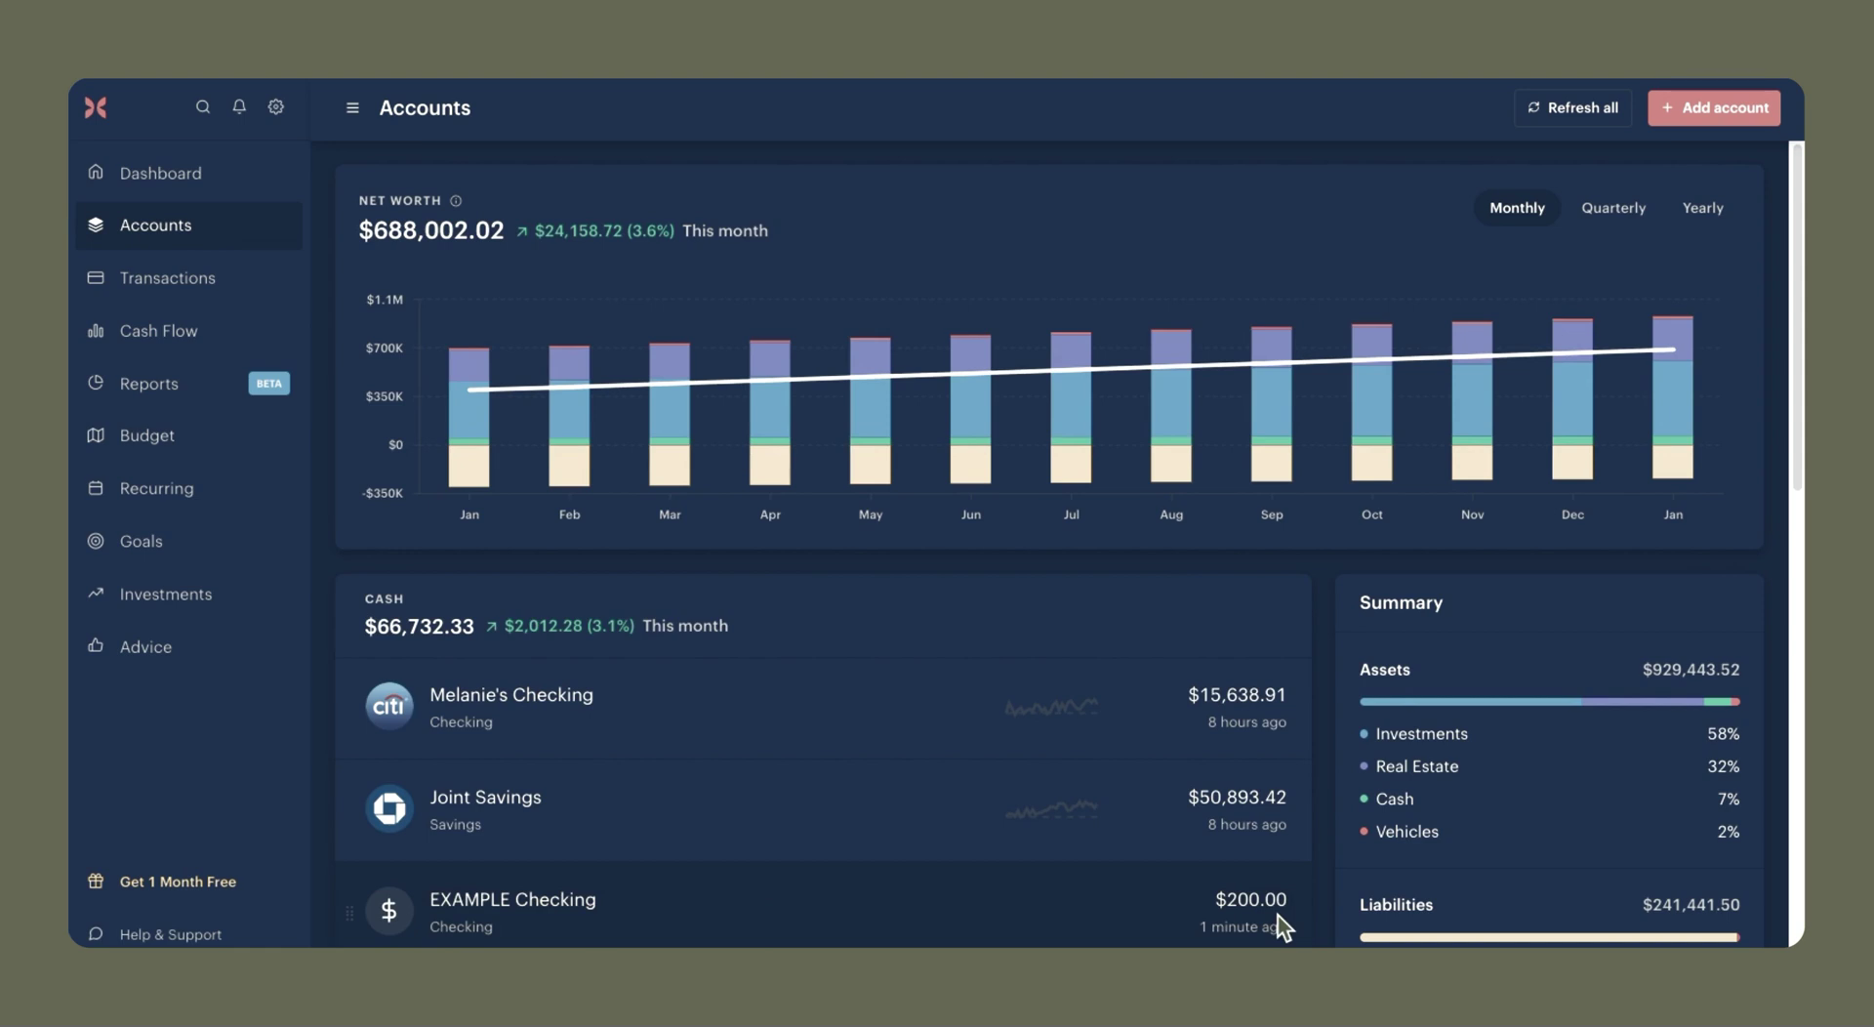
click(255, 436)
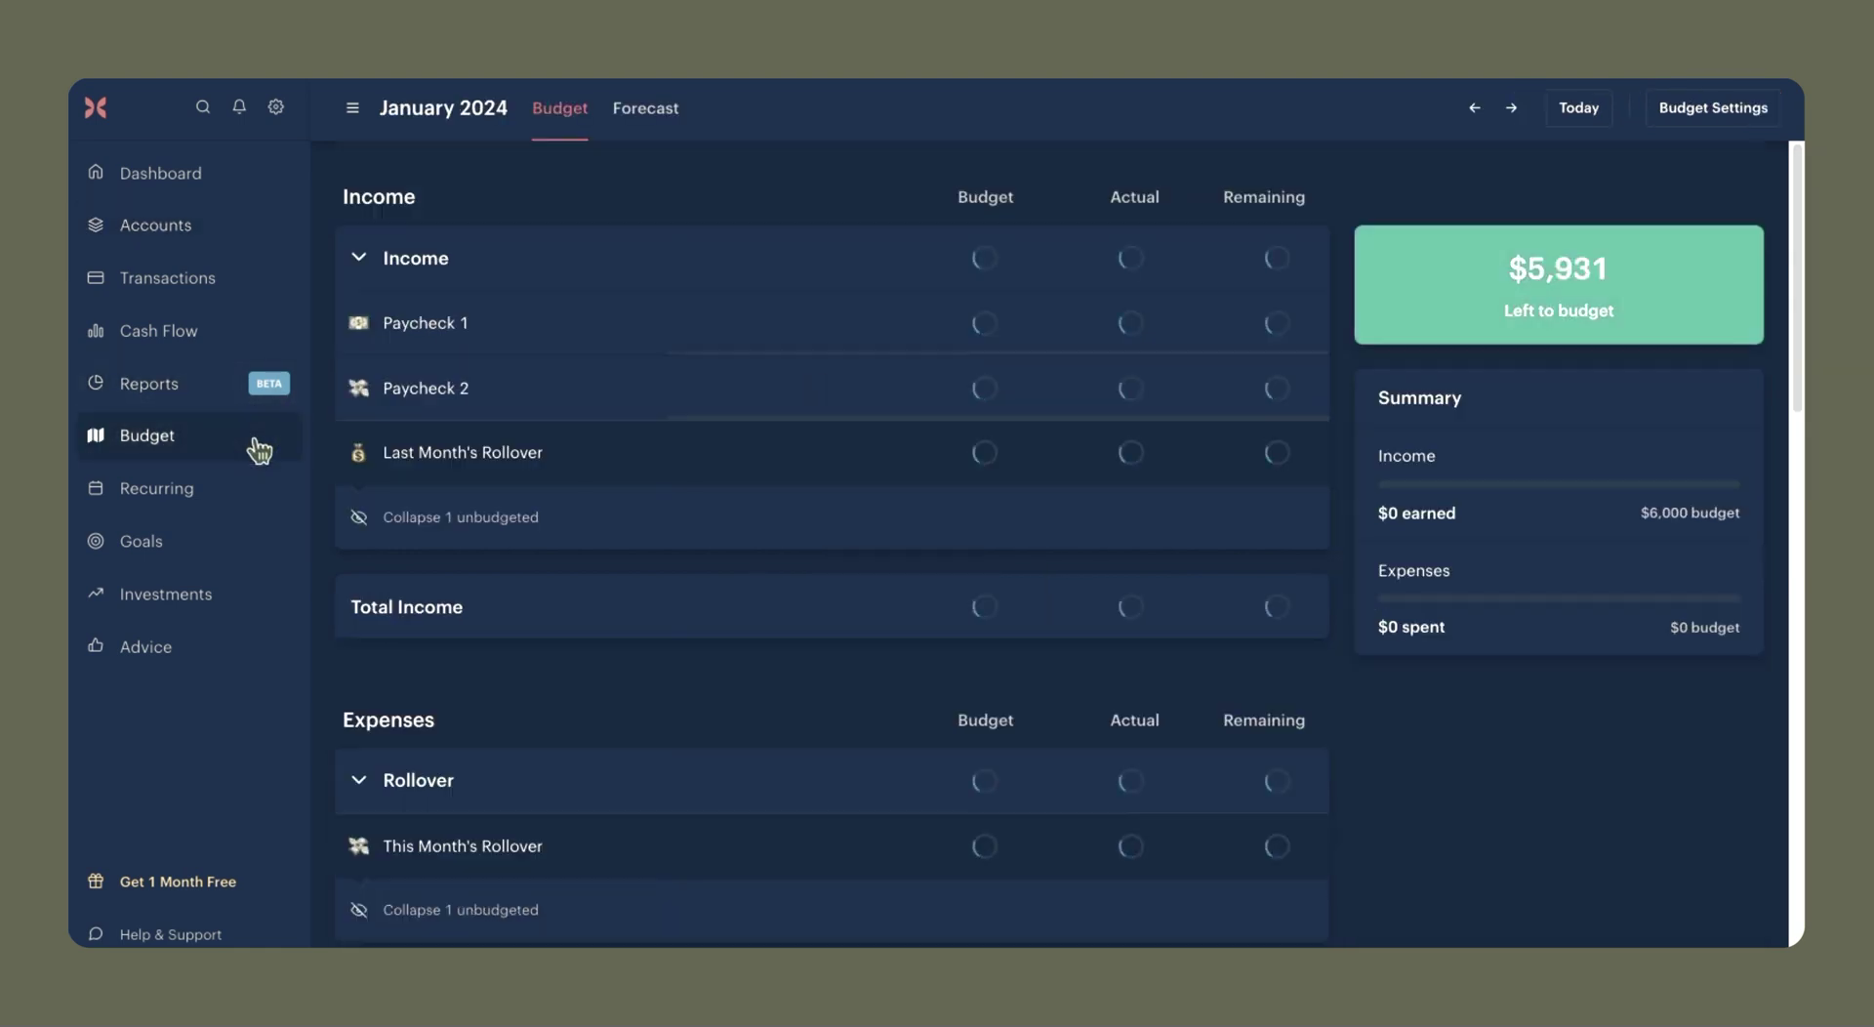
click(1005, 453)
text(200)
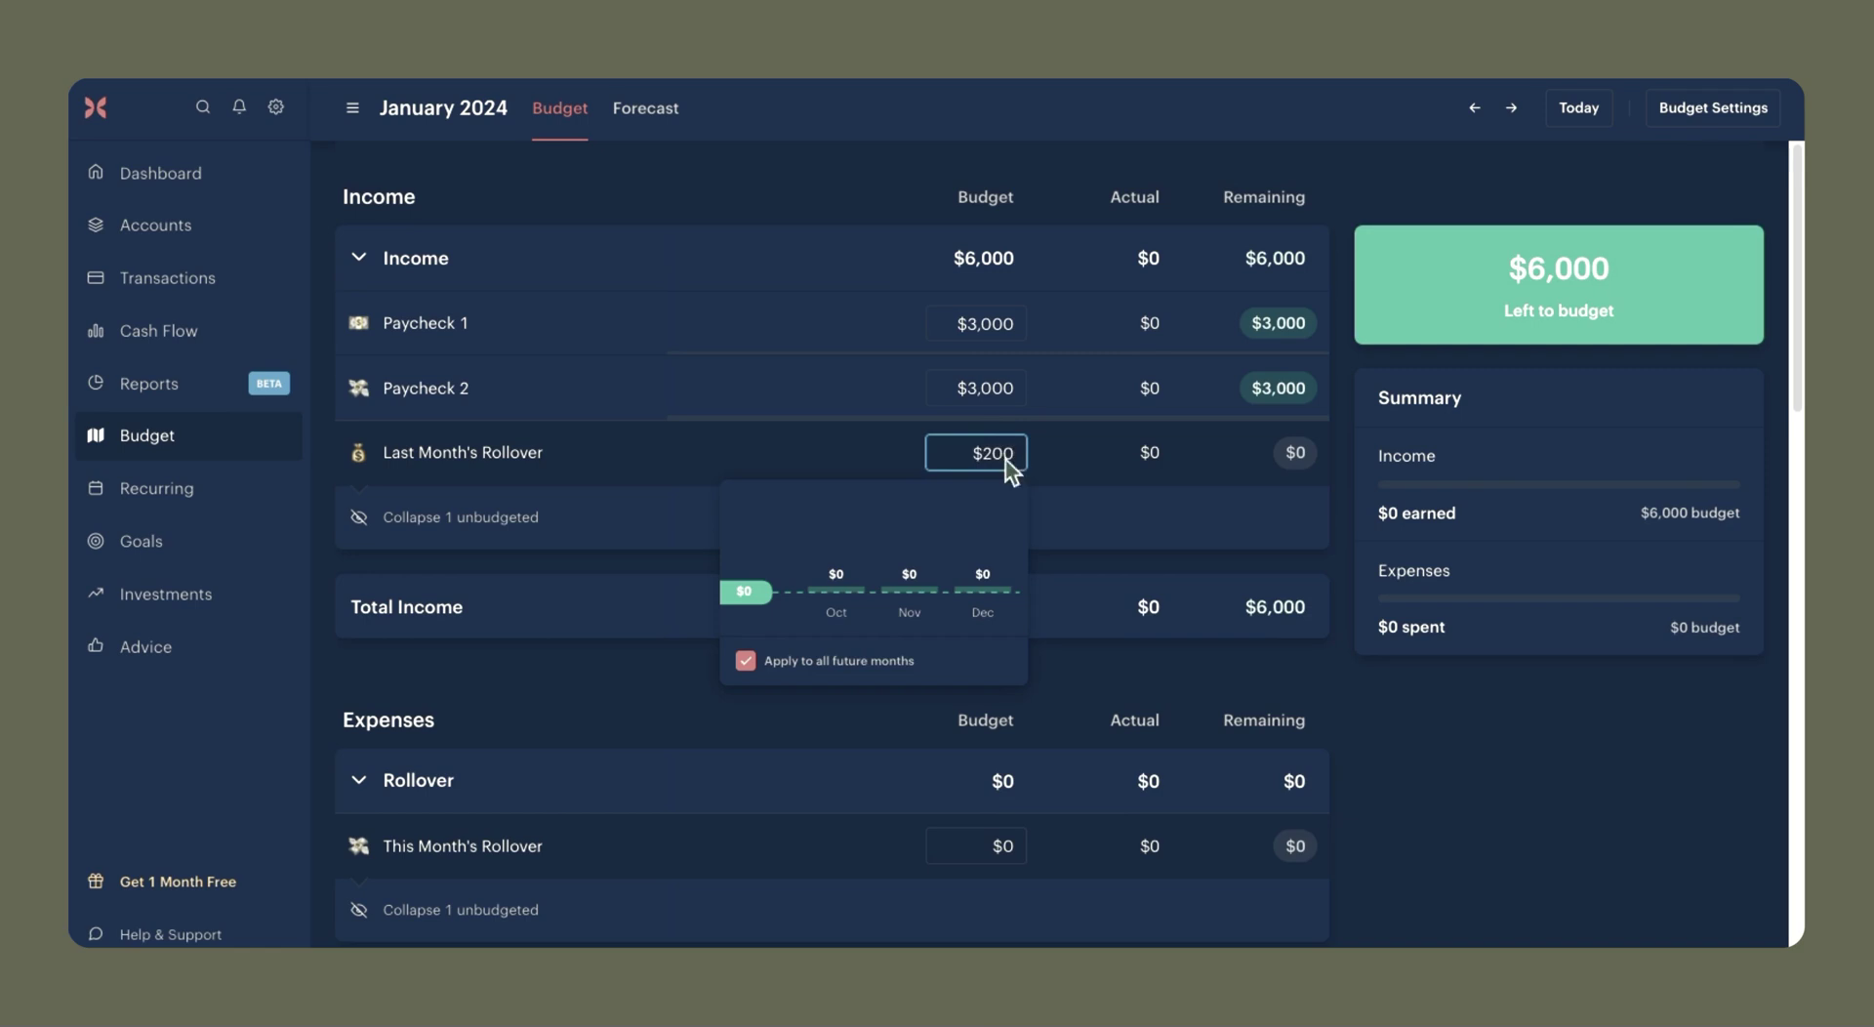
click(1190, 533)
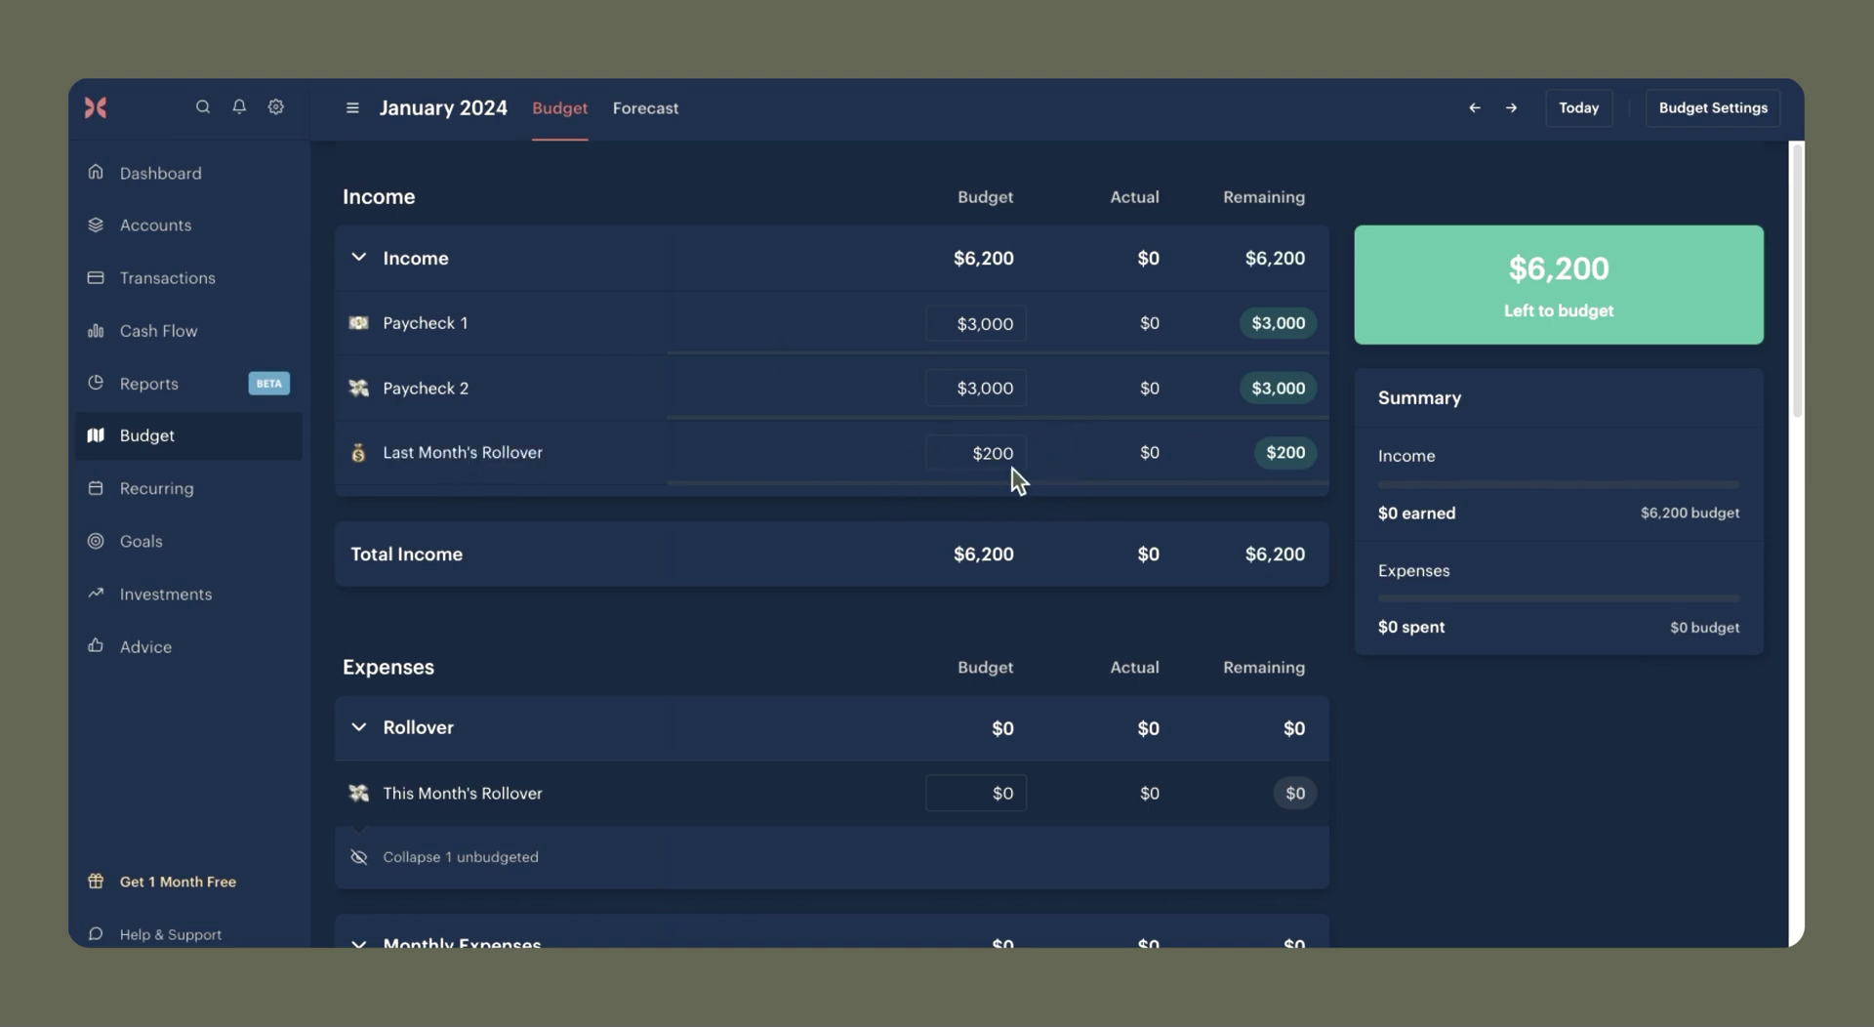
mouse_move(1489, 296)
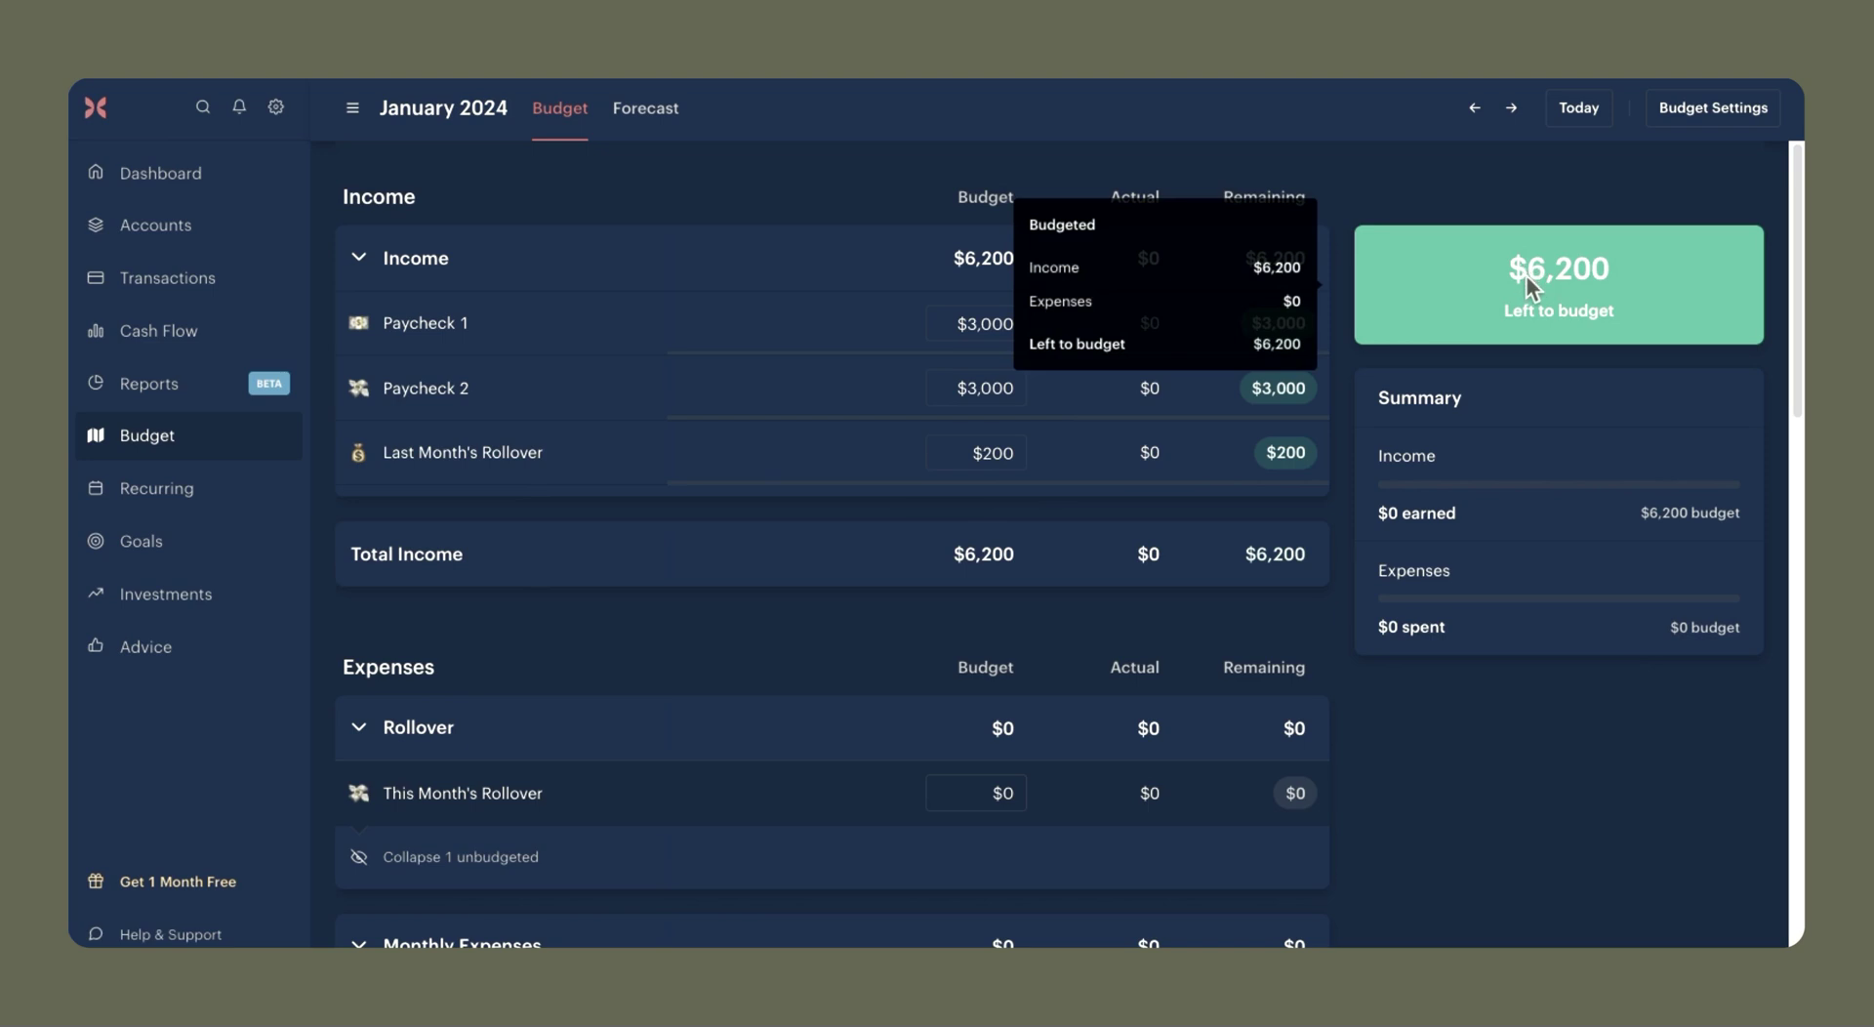
Budget the January 2024 monthly expenses: Rent $4,000, Food $1,000, Gas $500 and Phone $500.
scroll(1370, 653, down, 3)
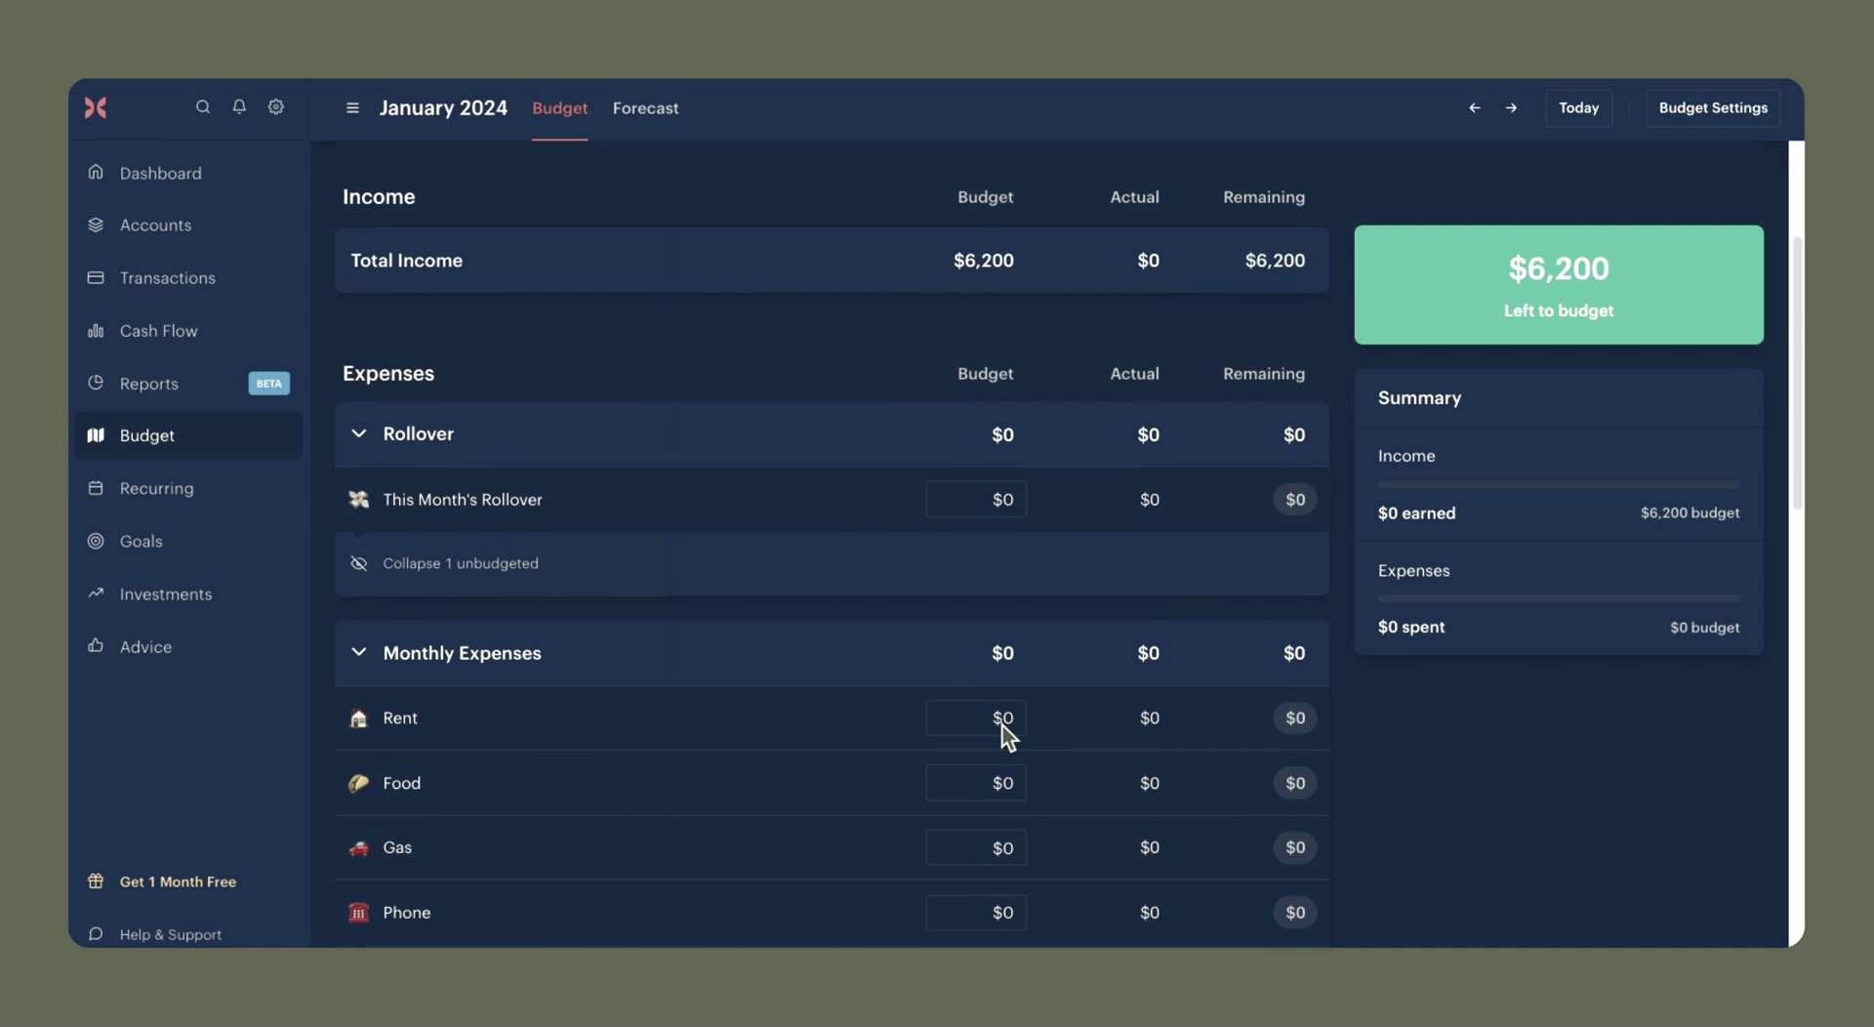
scroll(1001, 724, down, 1)
click(1005, 698)
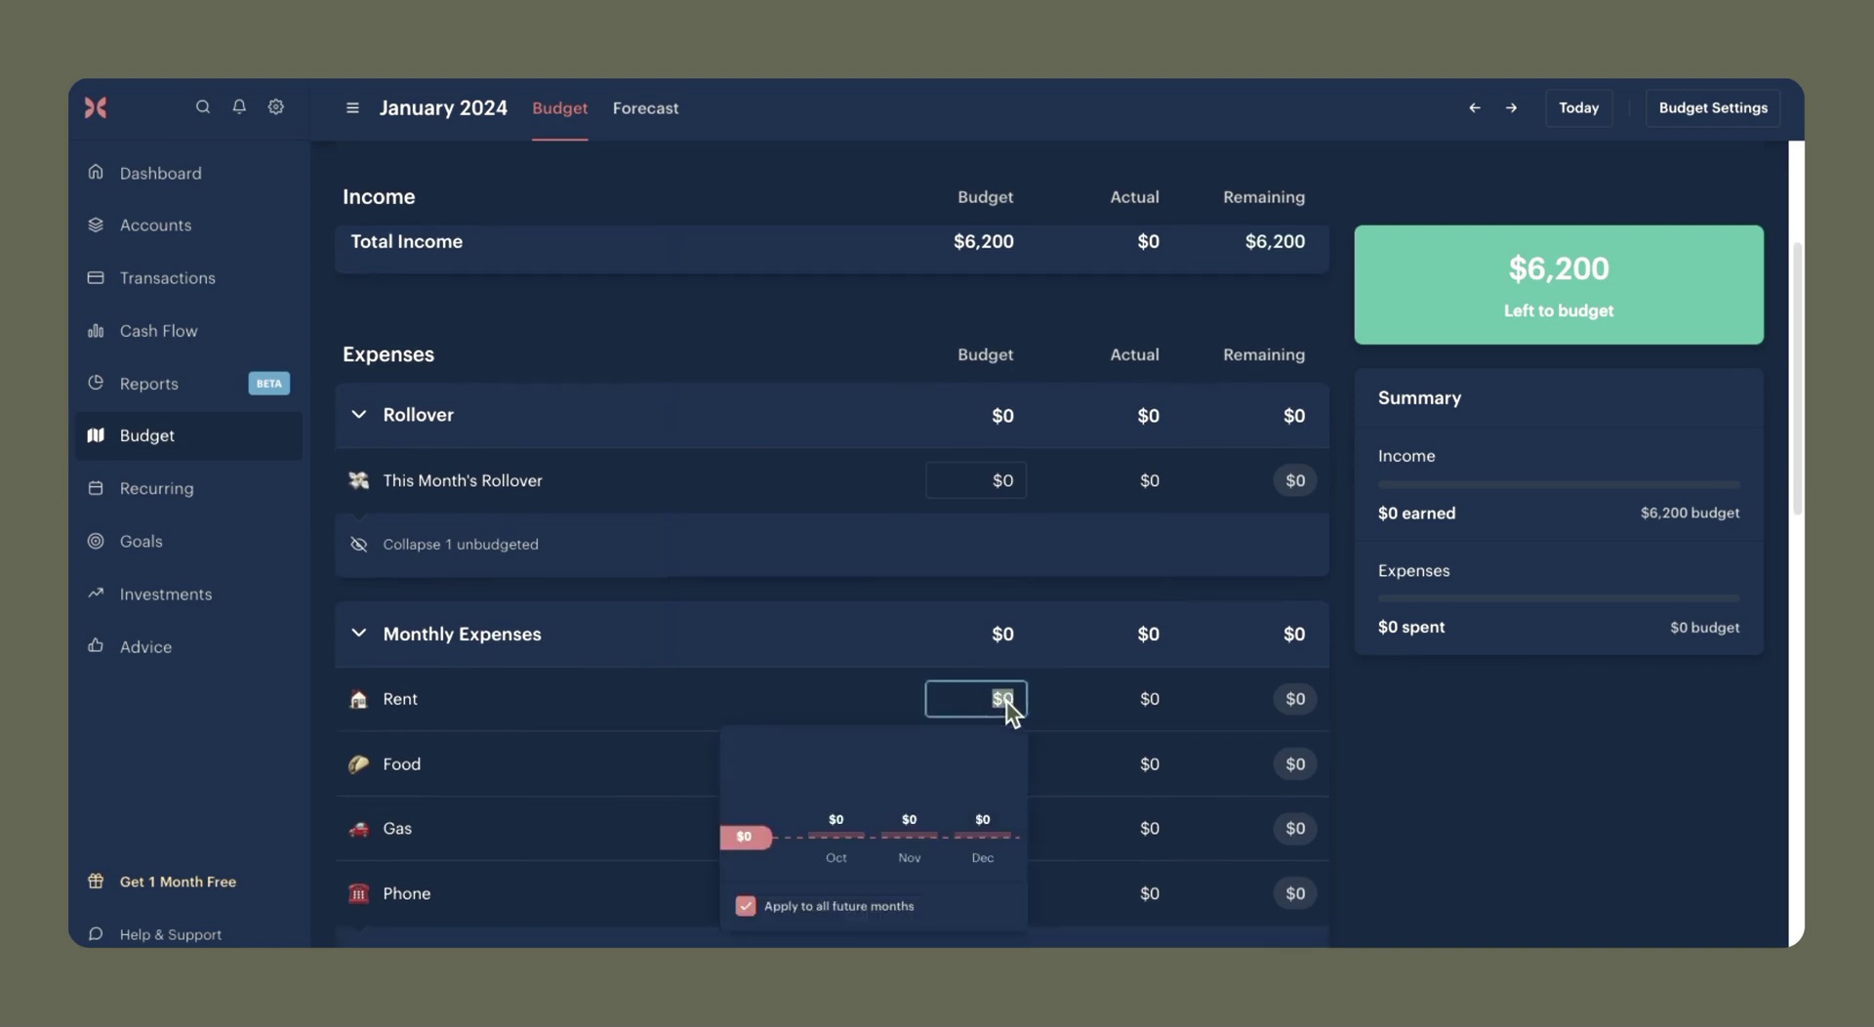
text(4000)
key(Tab)
text(1000)
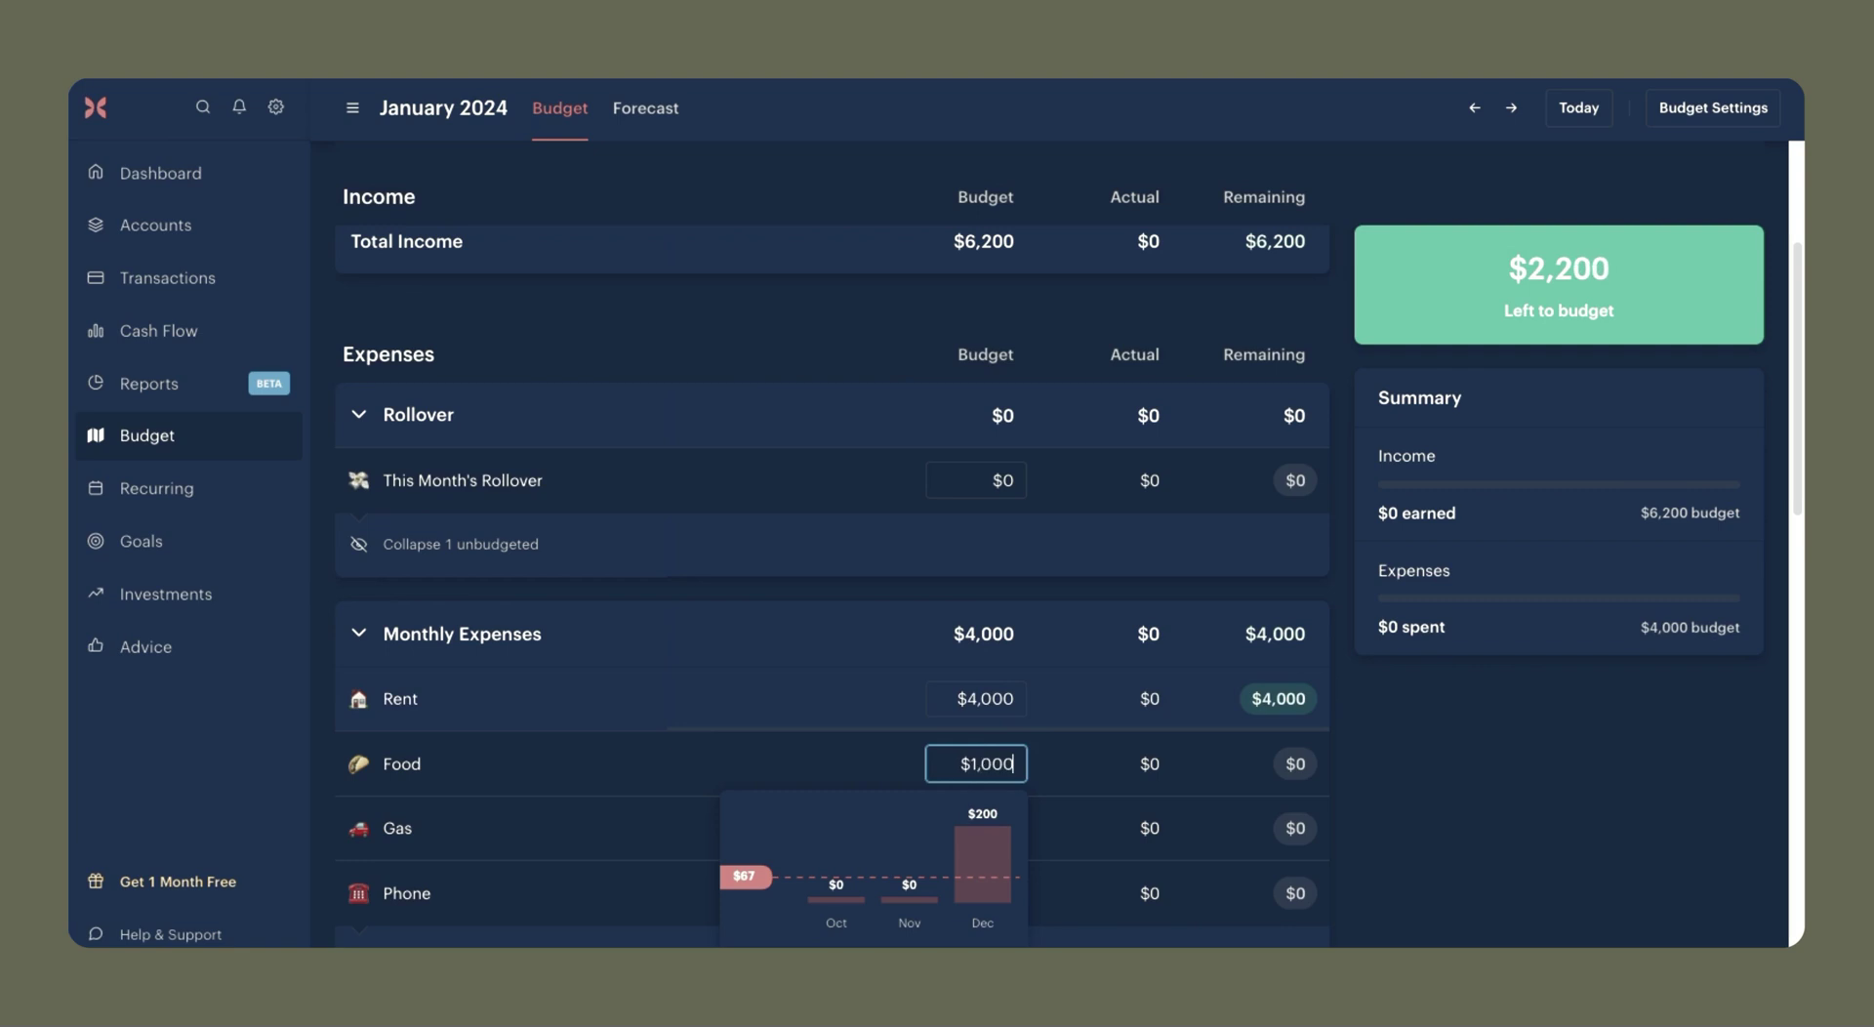
key(Tab)
text(500)
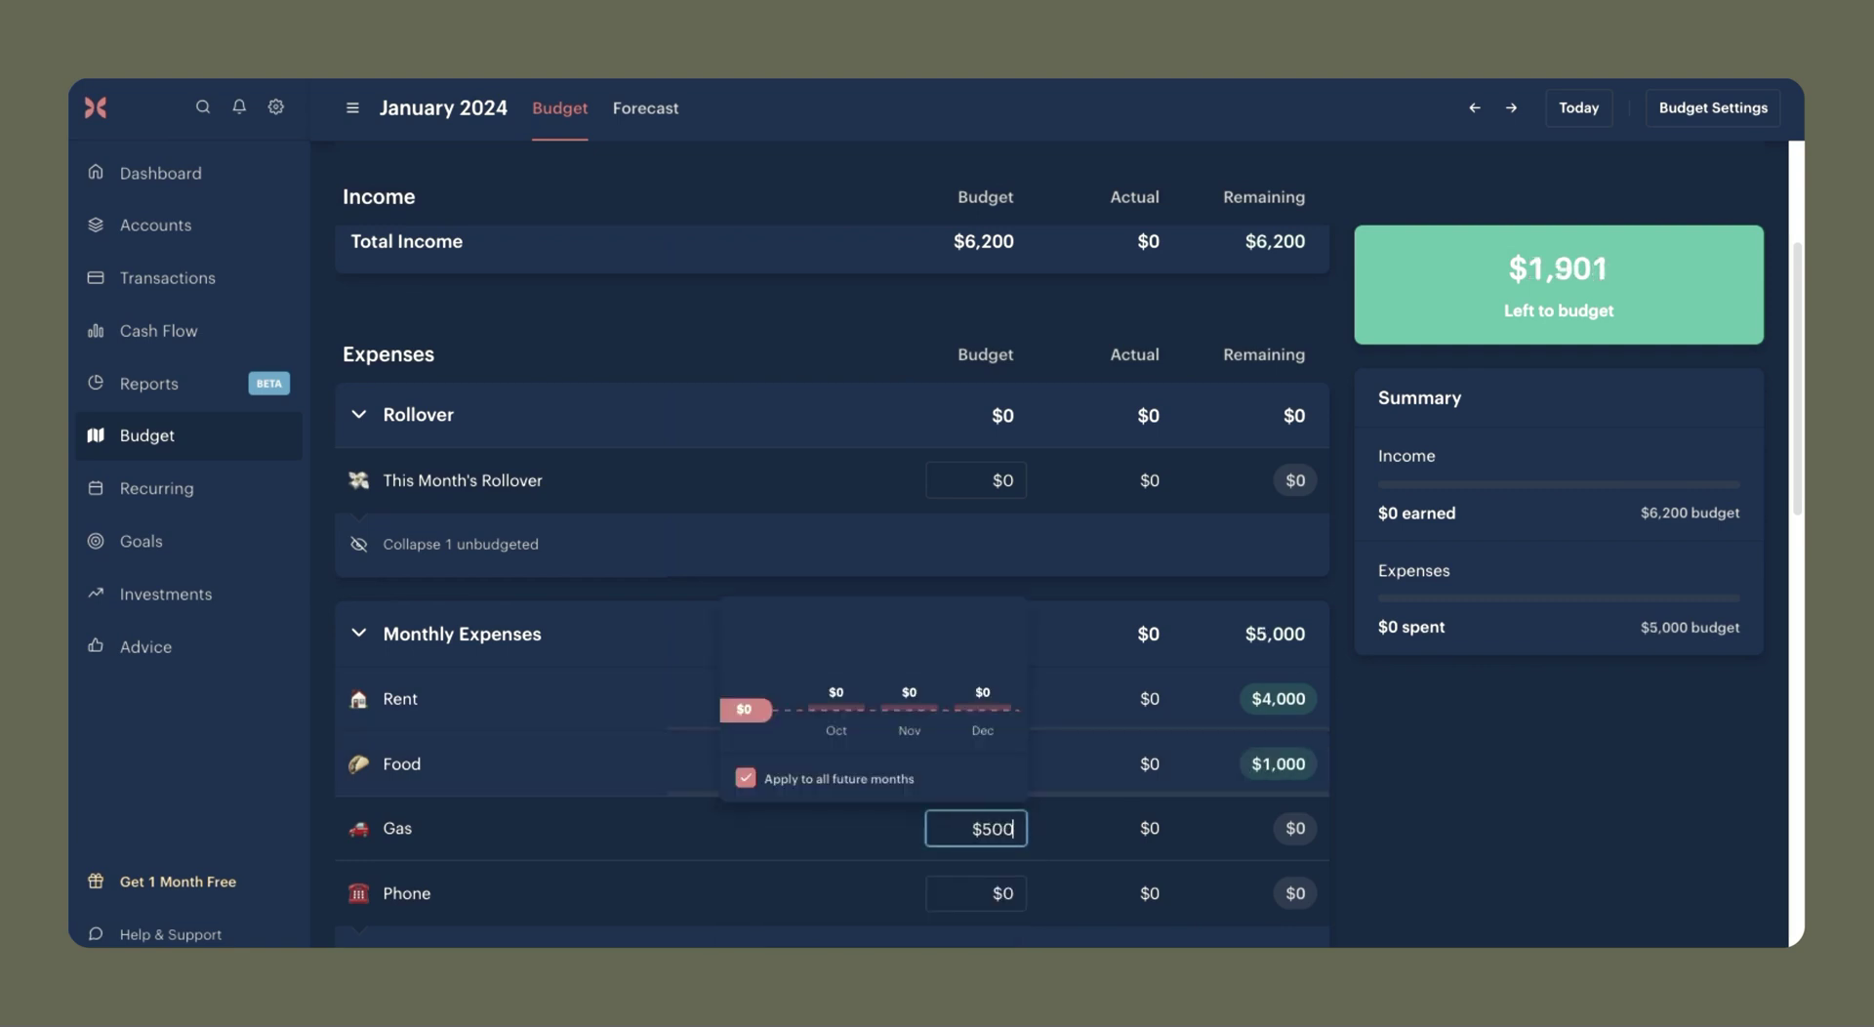
key(Tab)
text(500)
click(1546, 707)
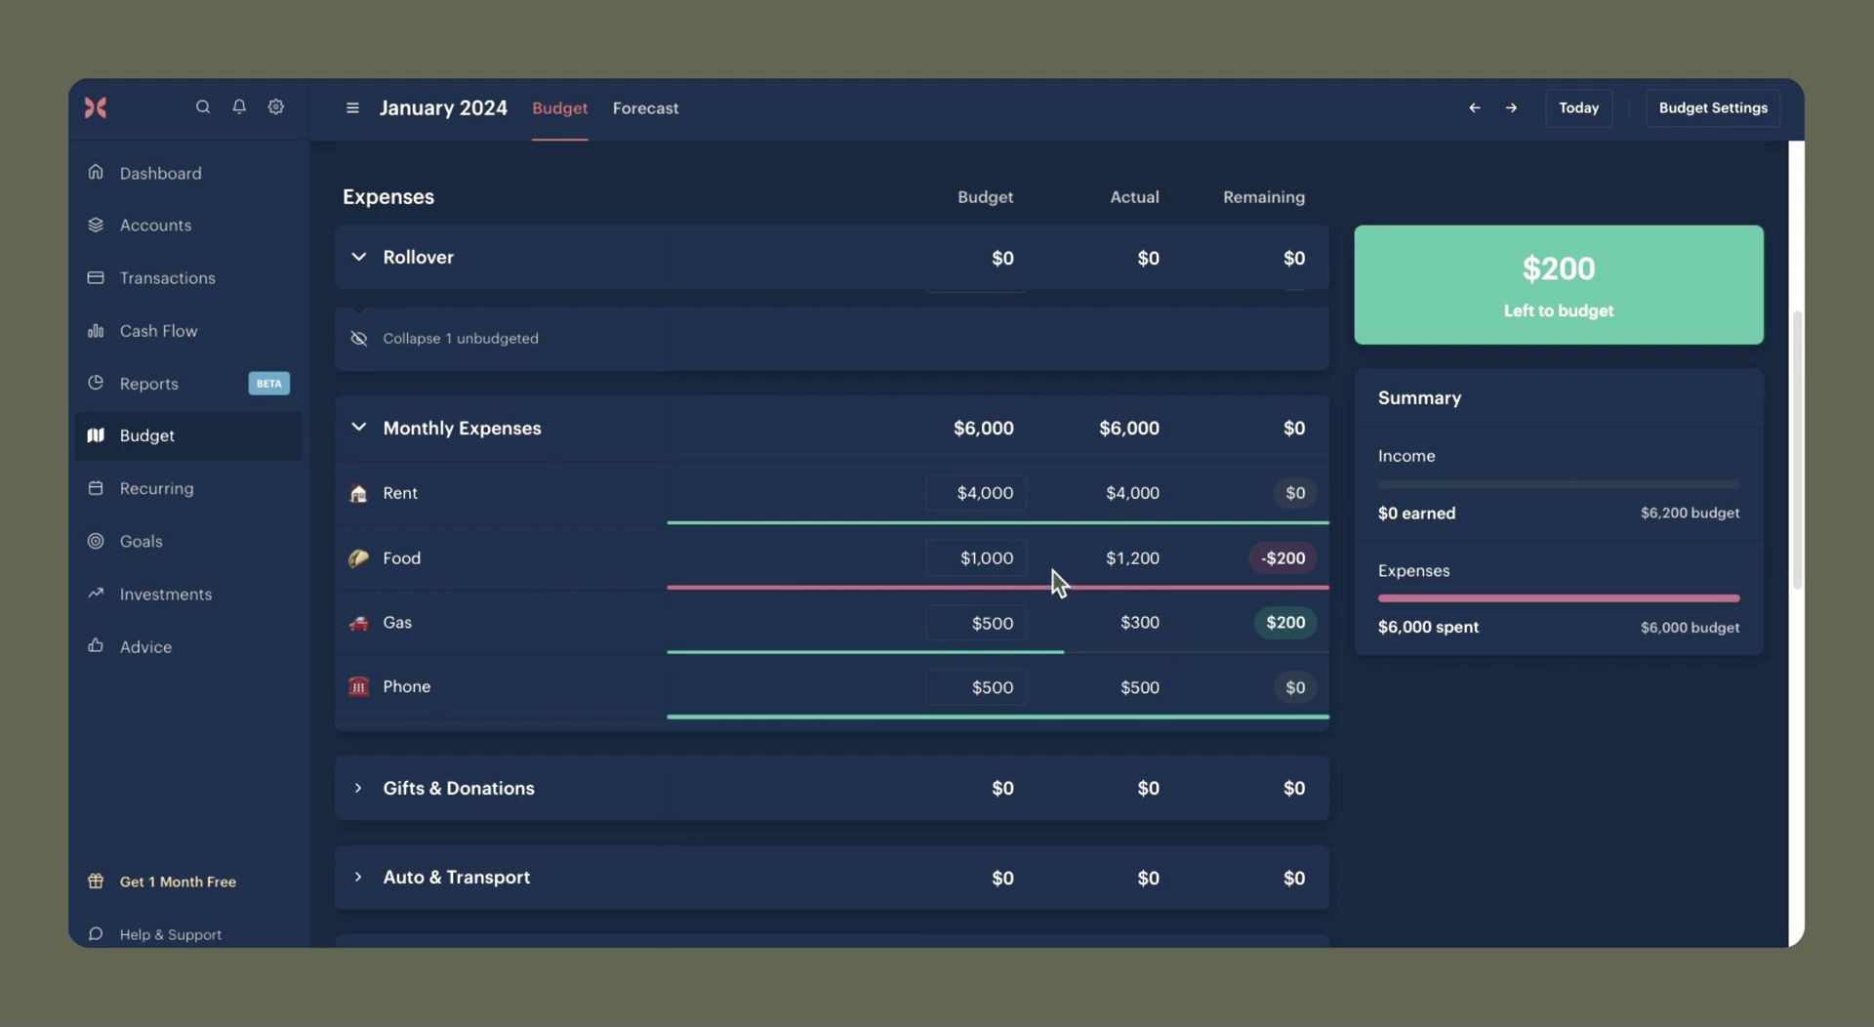
Try raising the Food budget to $1,200 directly, with the amount applied to all future months.
click(1001, 560)
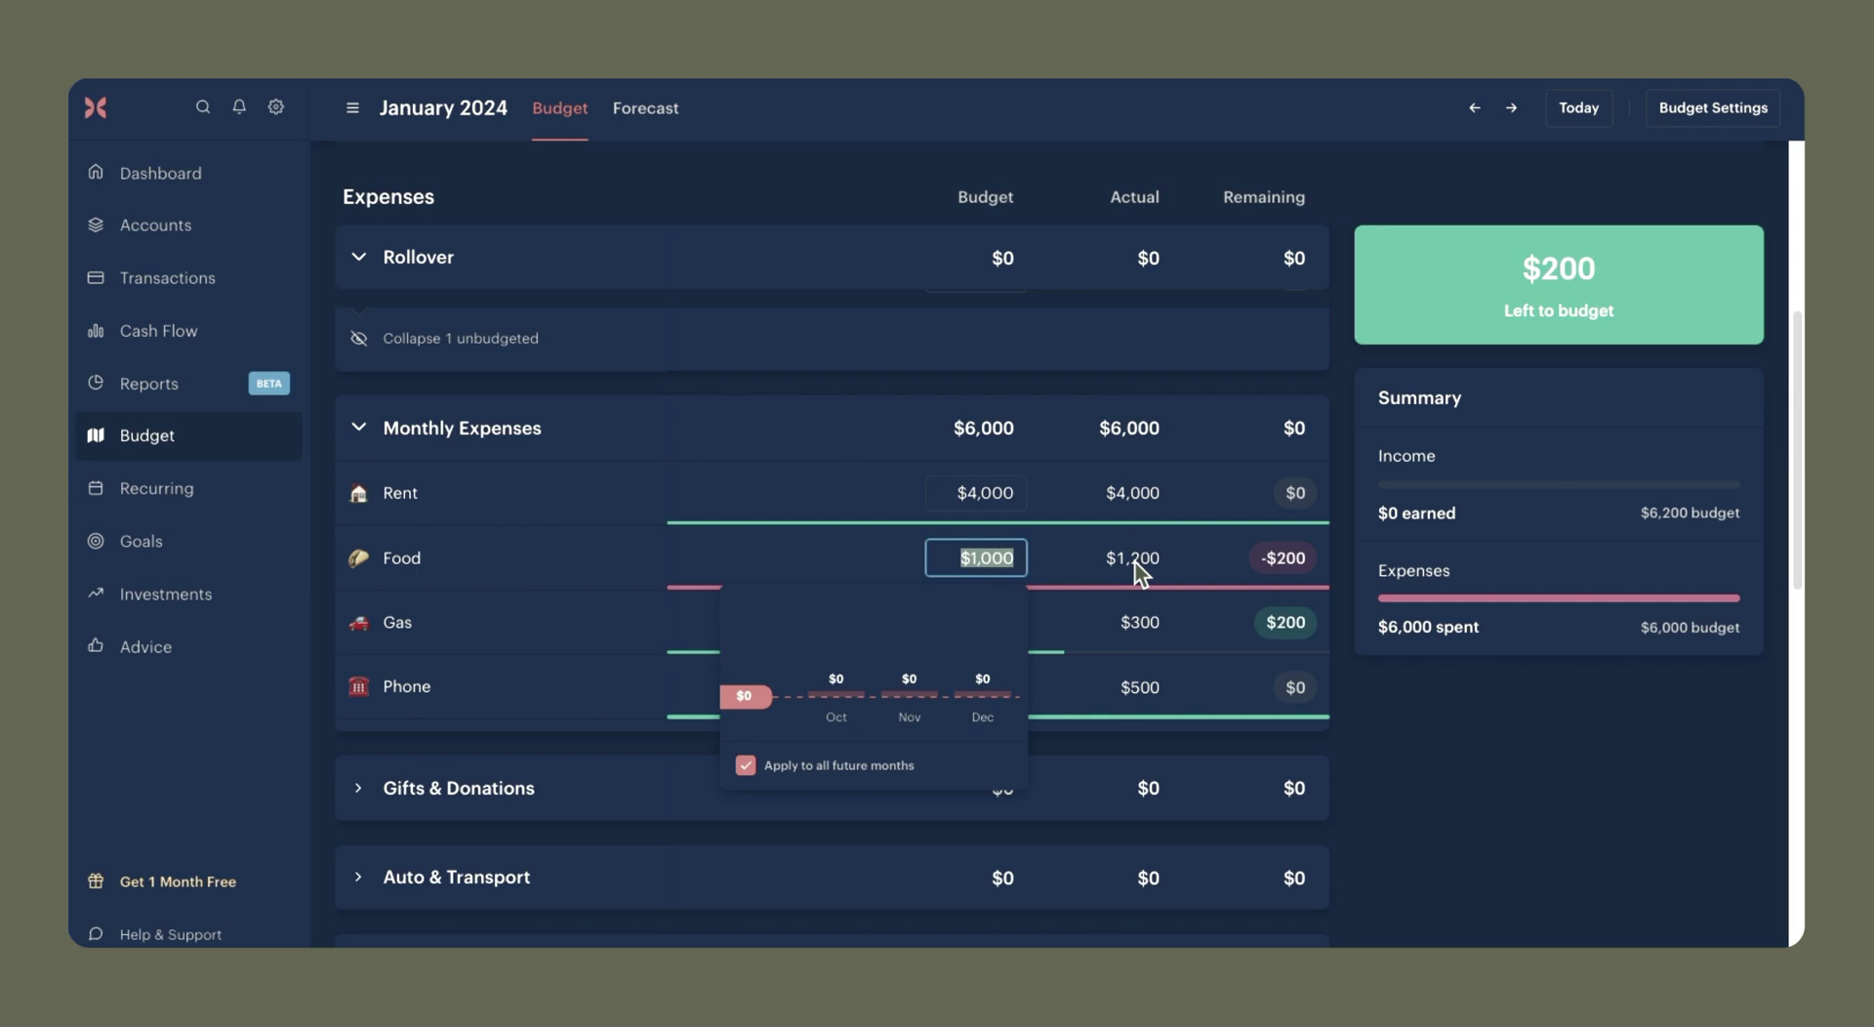
text(1200)
key(Return)
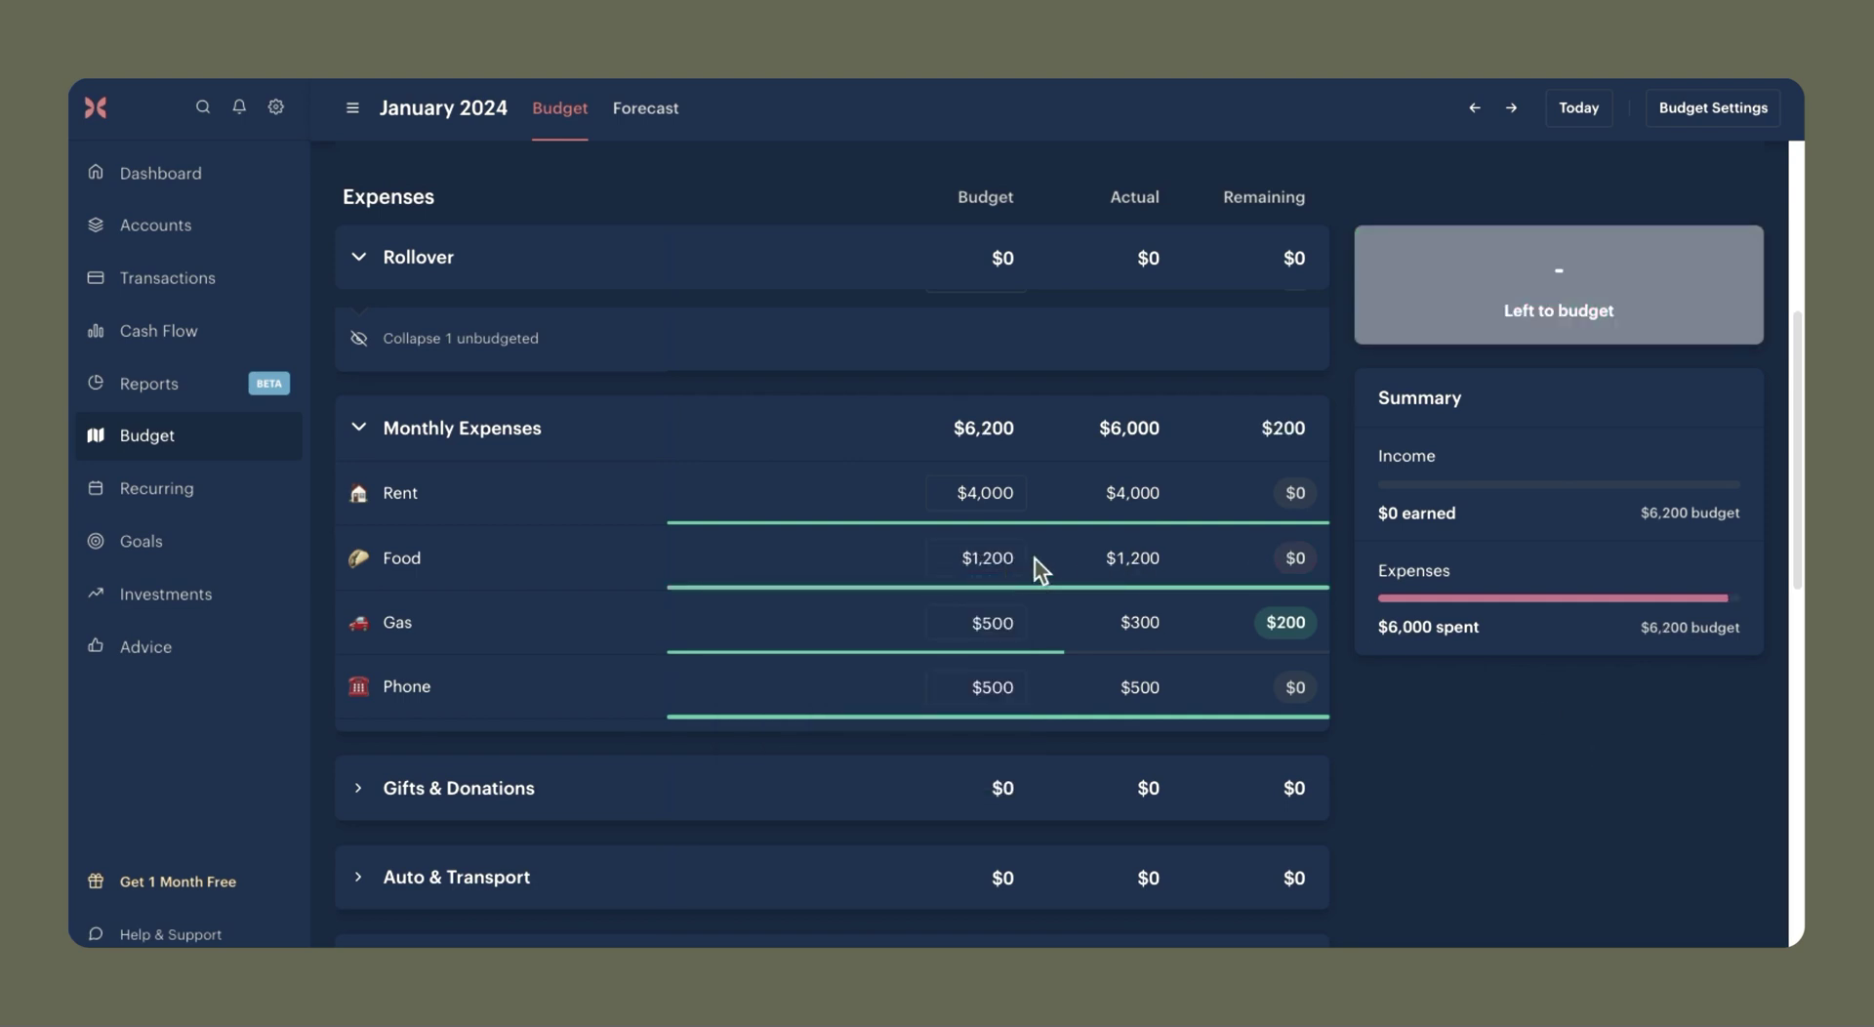
Move $200 of the January 2024 budget from Gas to Food to cover the overspending.
mouse_move(1295, 561)
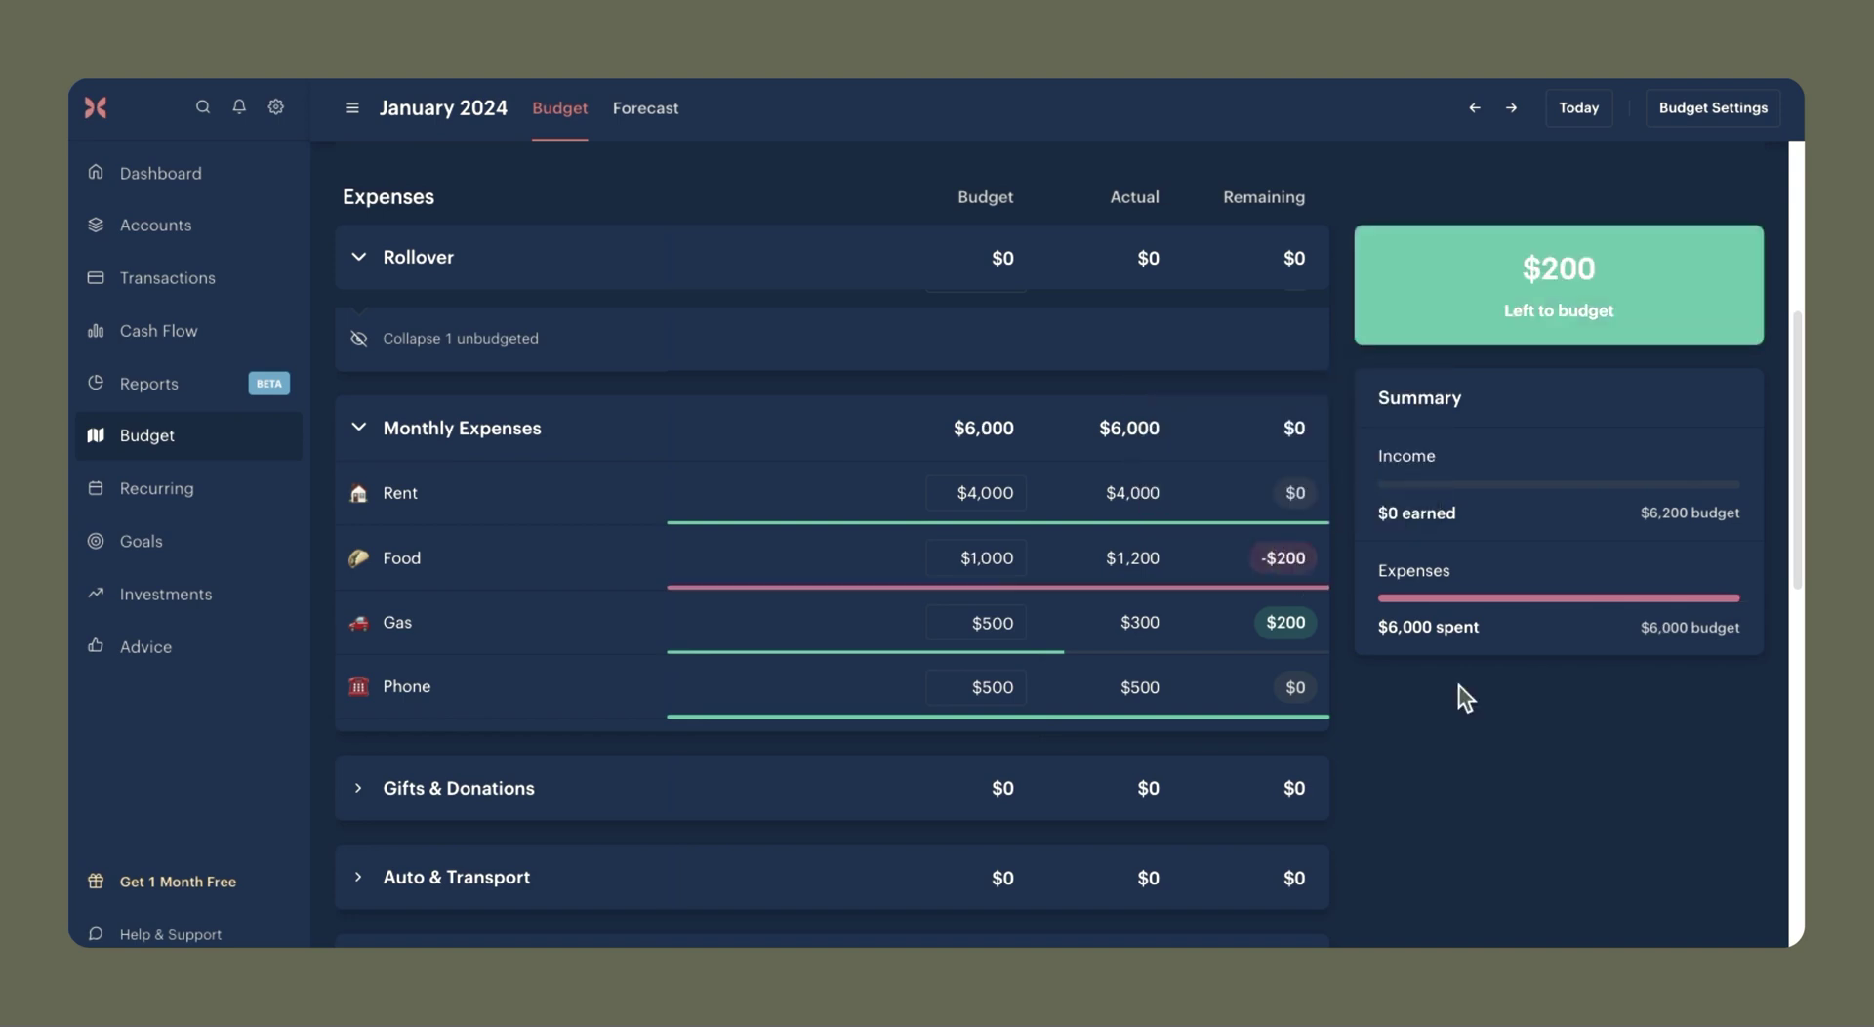
mouse_move(1282, 568)
click(1286, 560)
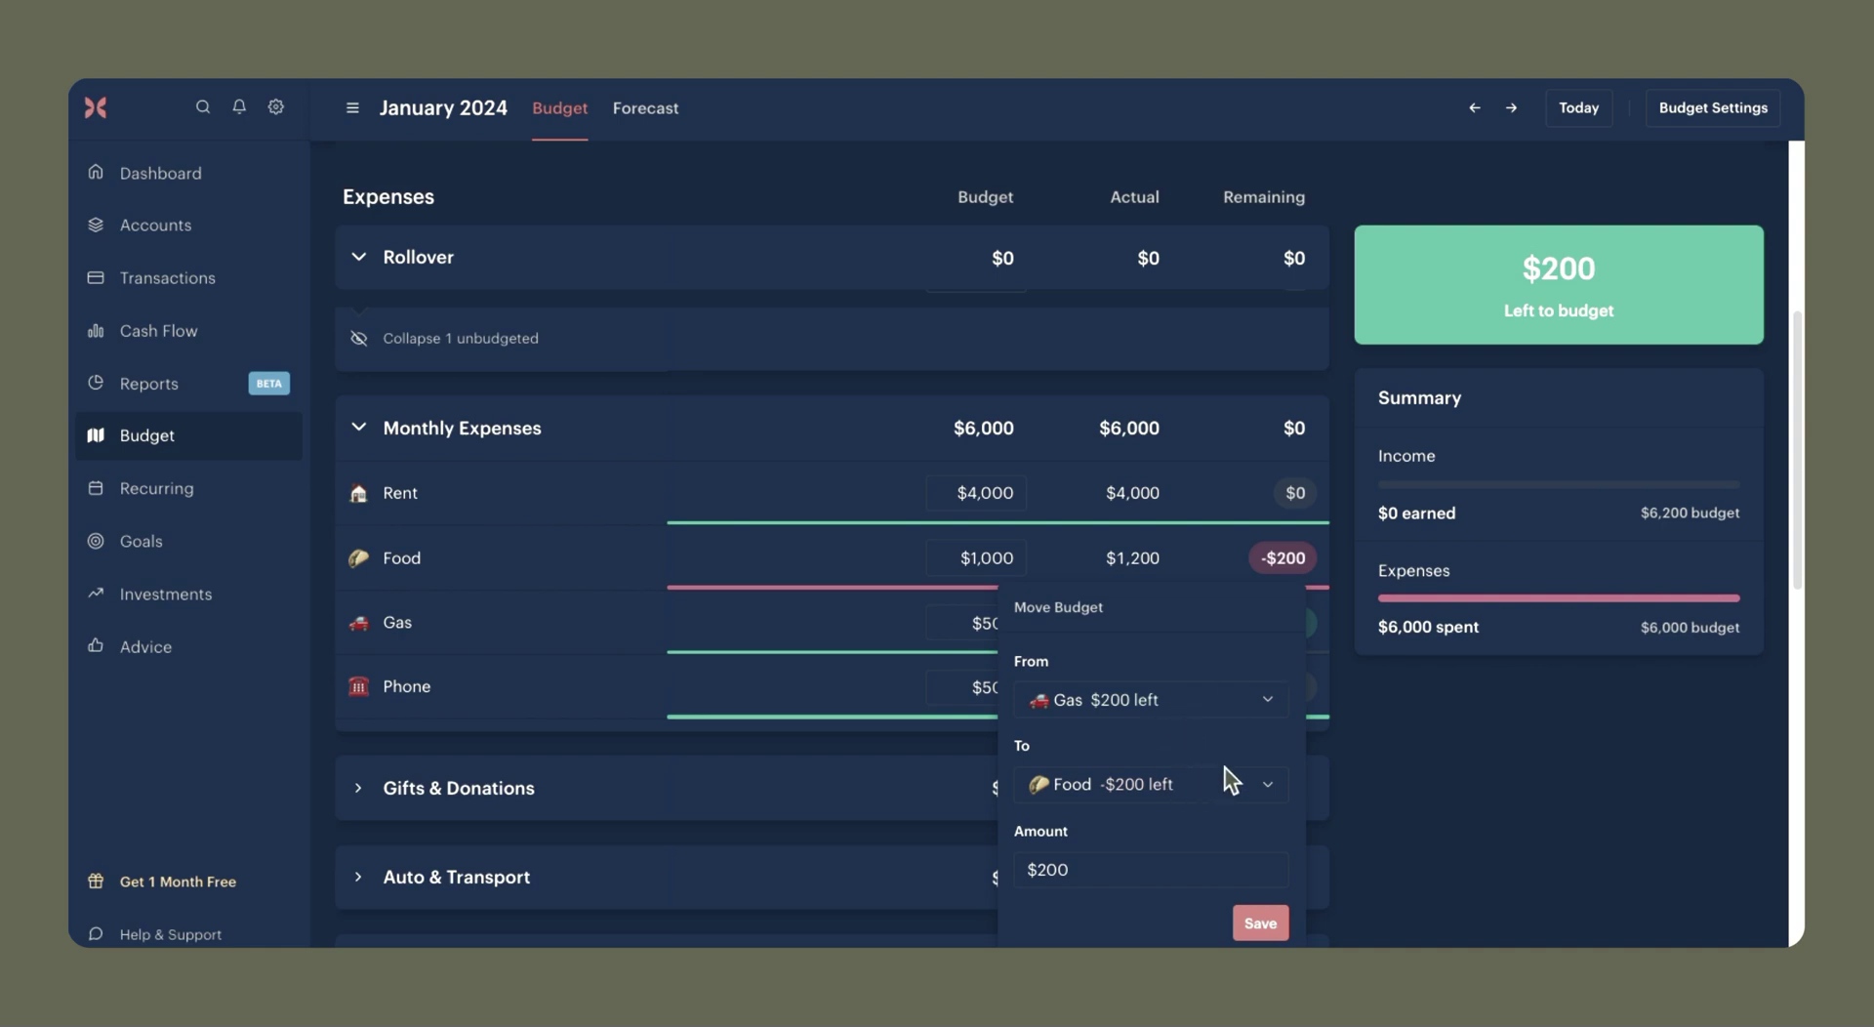
click(1397, 697)
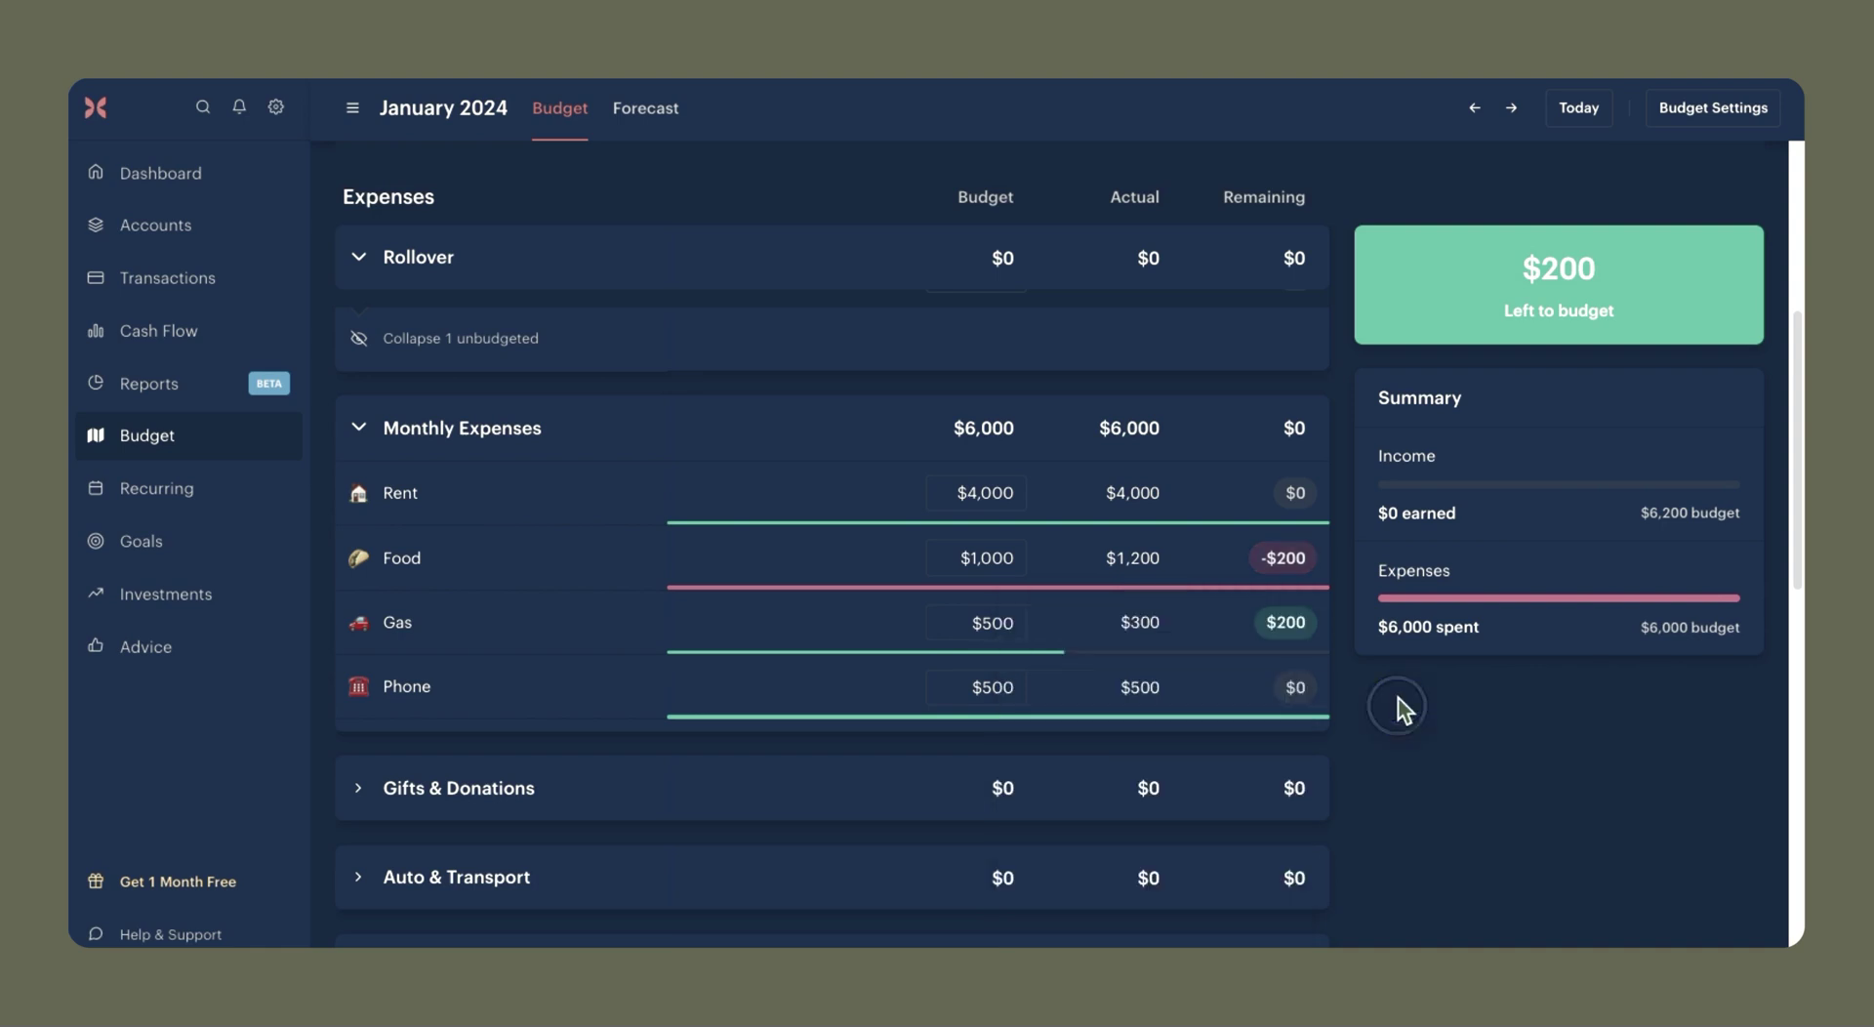
click(1280, 559)
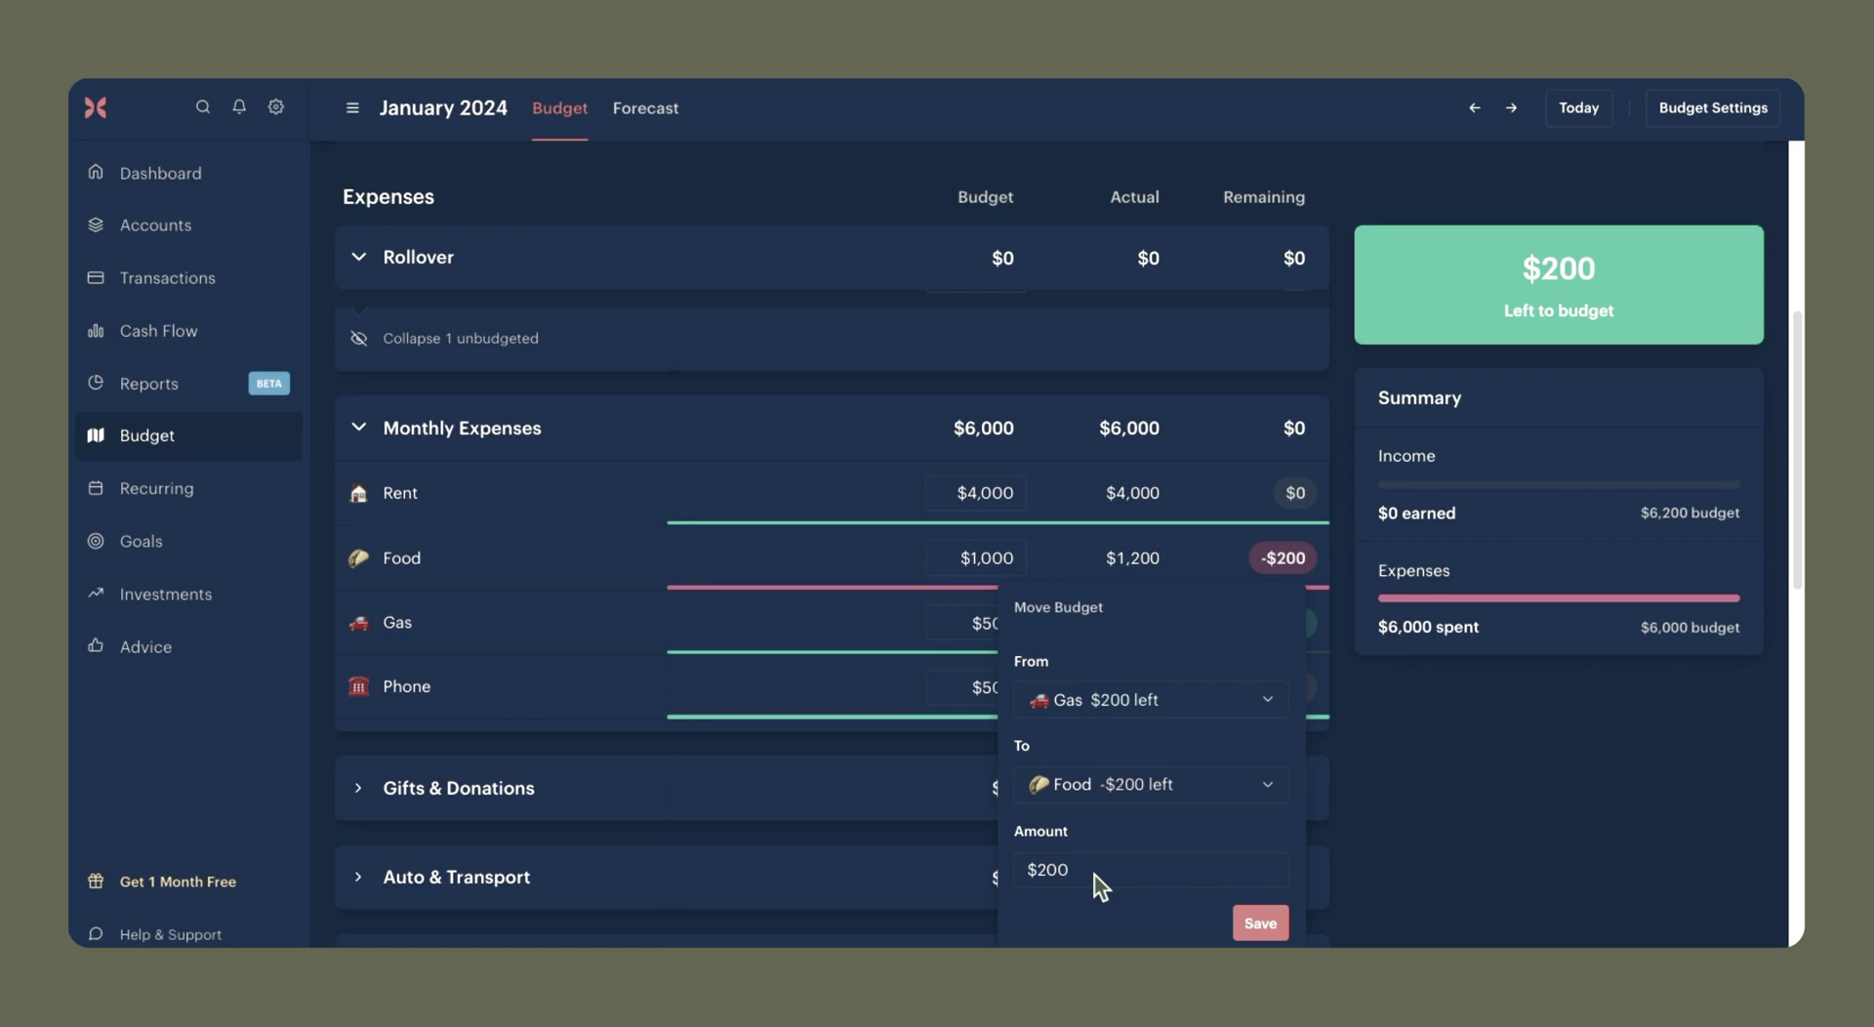
click(1261, 924)
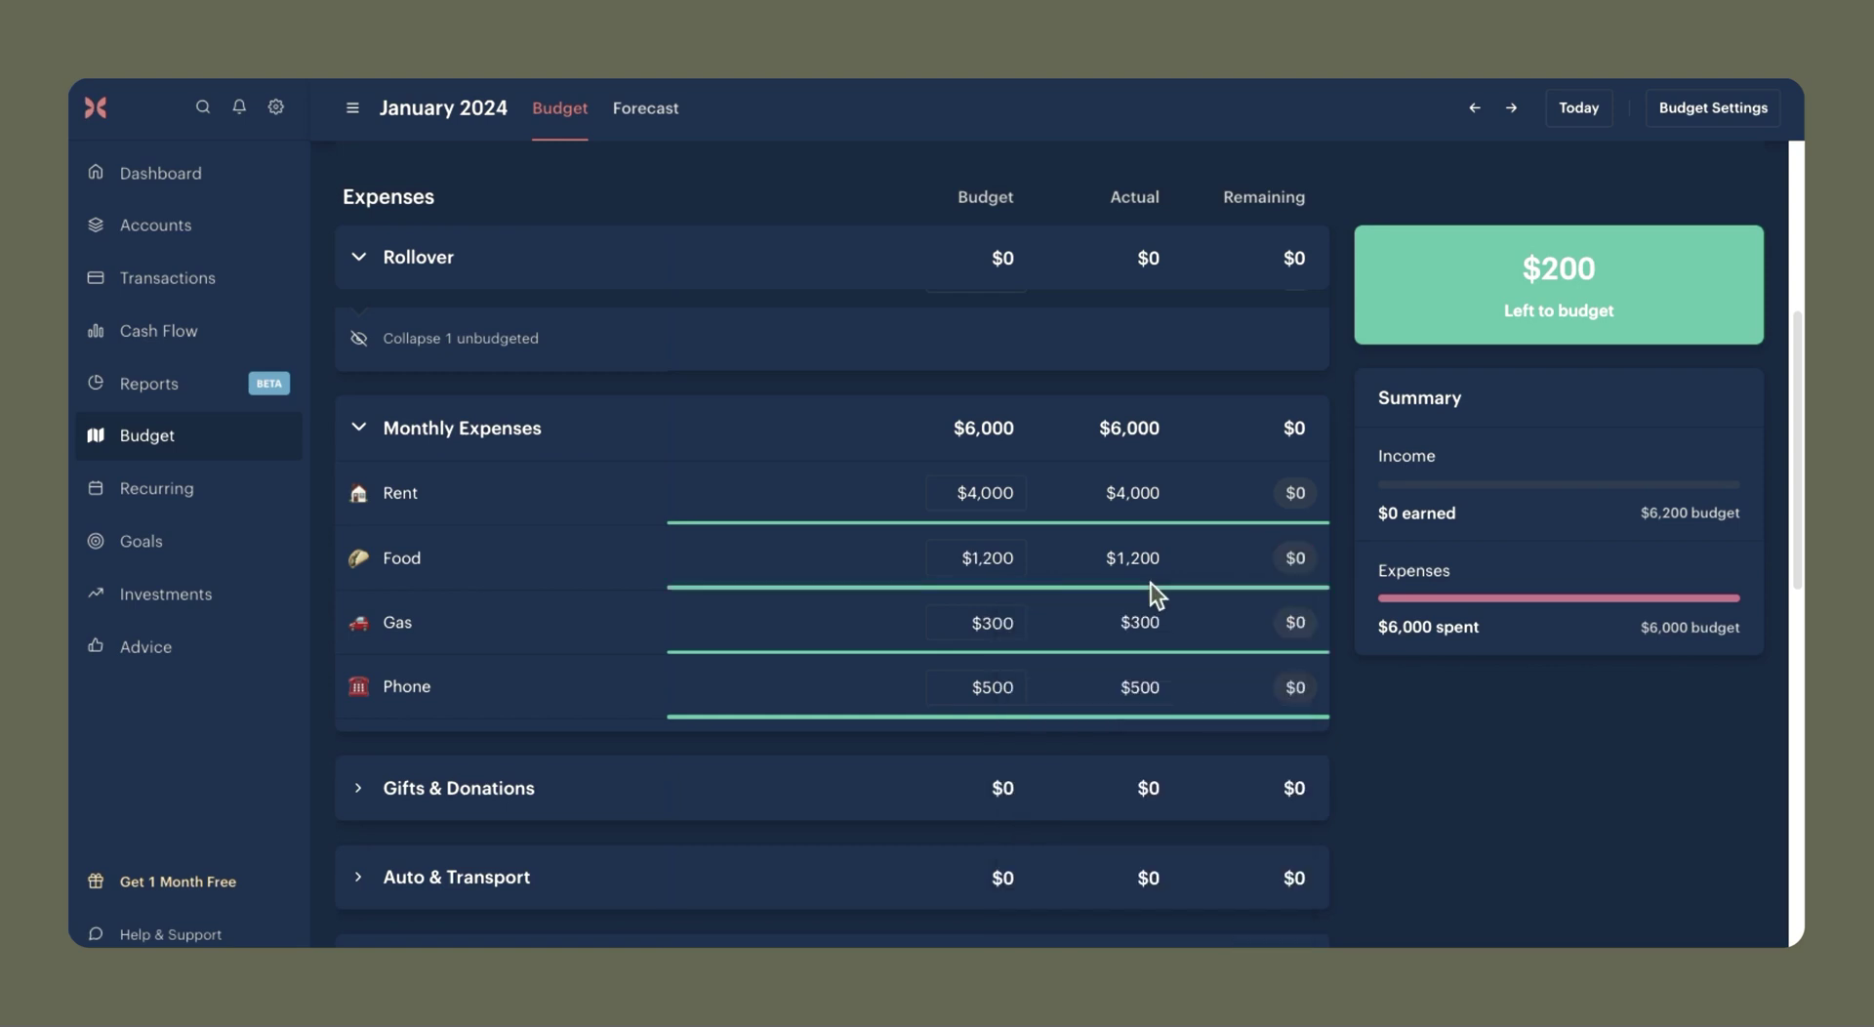
Compare the amount left to budget and the remaining January amounts with the EXAMPLE Checking balance in the accounts.
mouse_move(1603, 303)
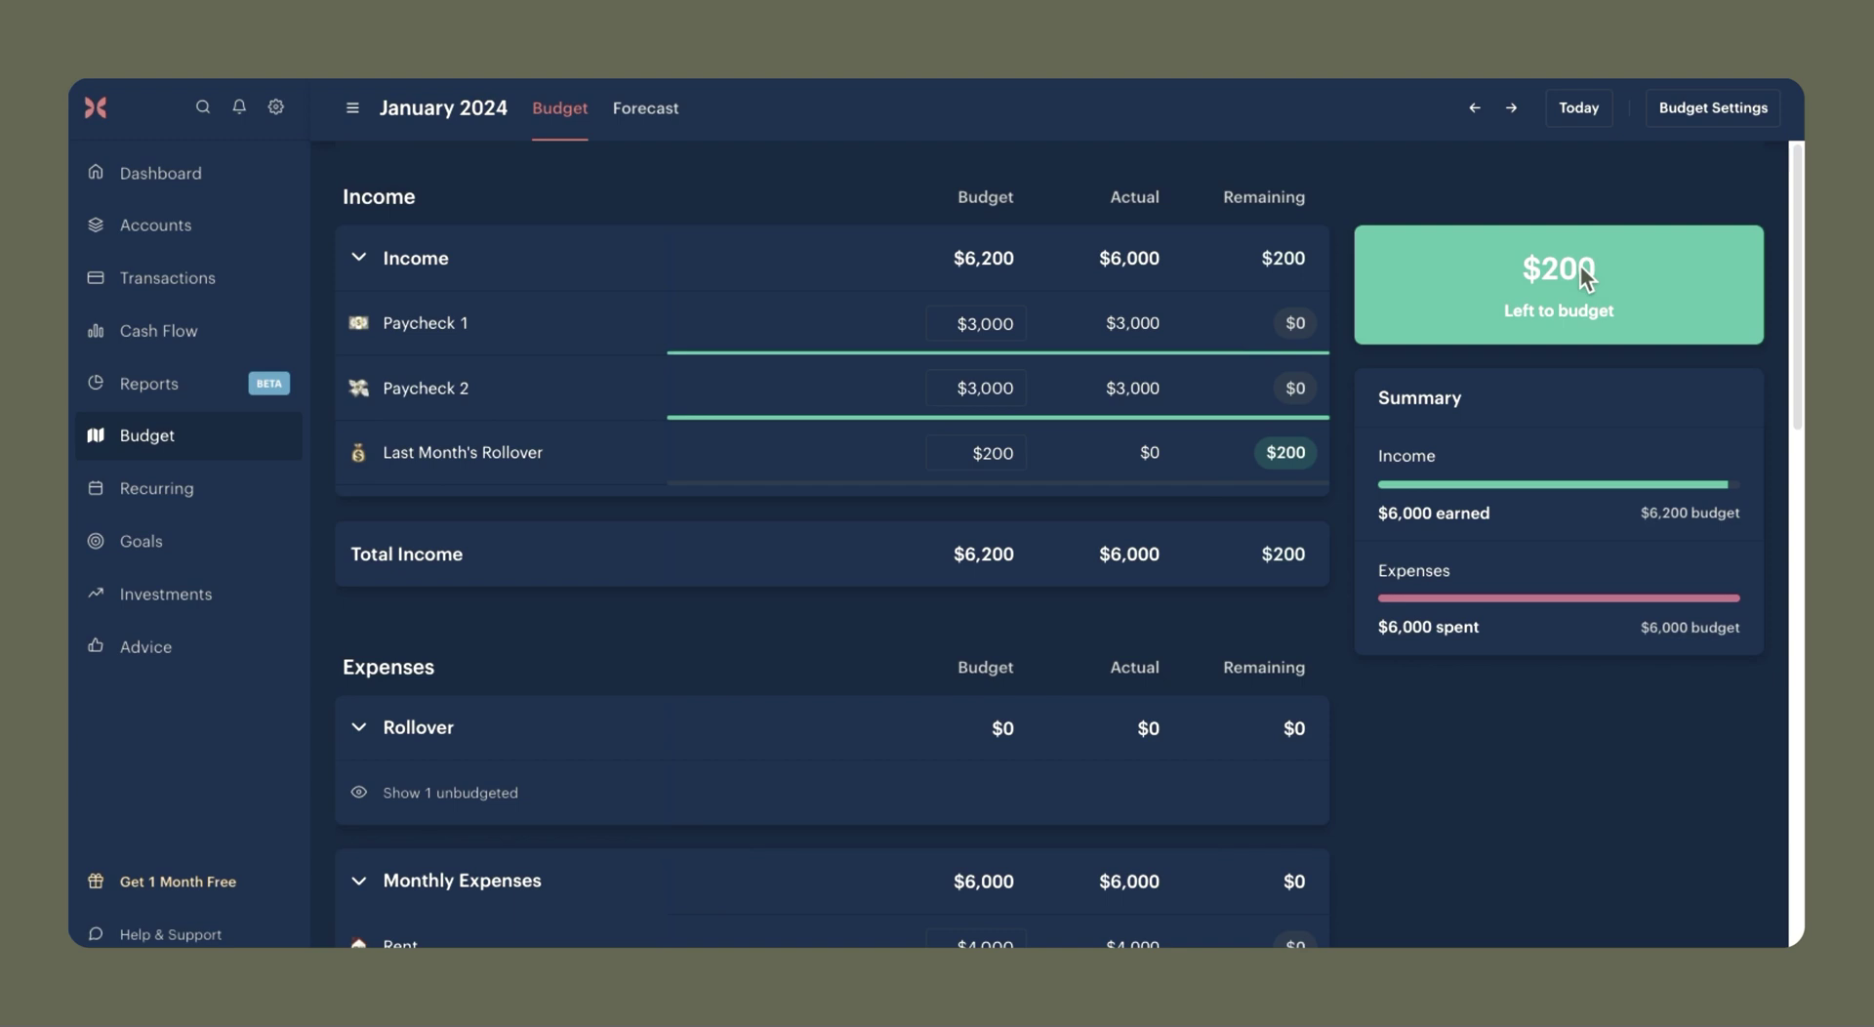
click(238, 232)
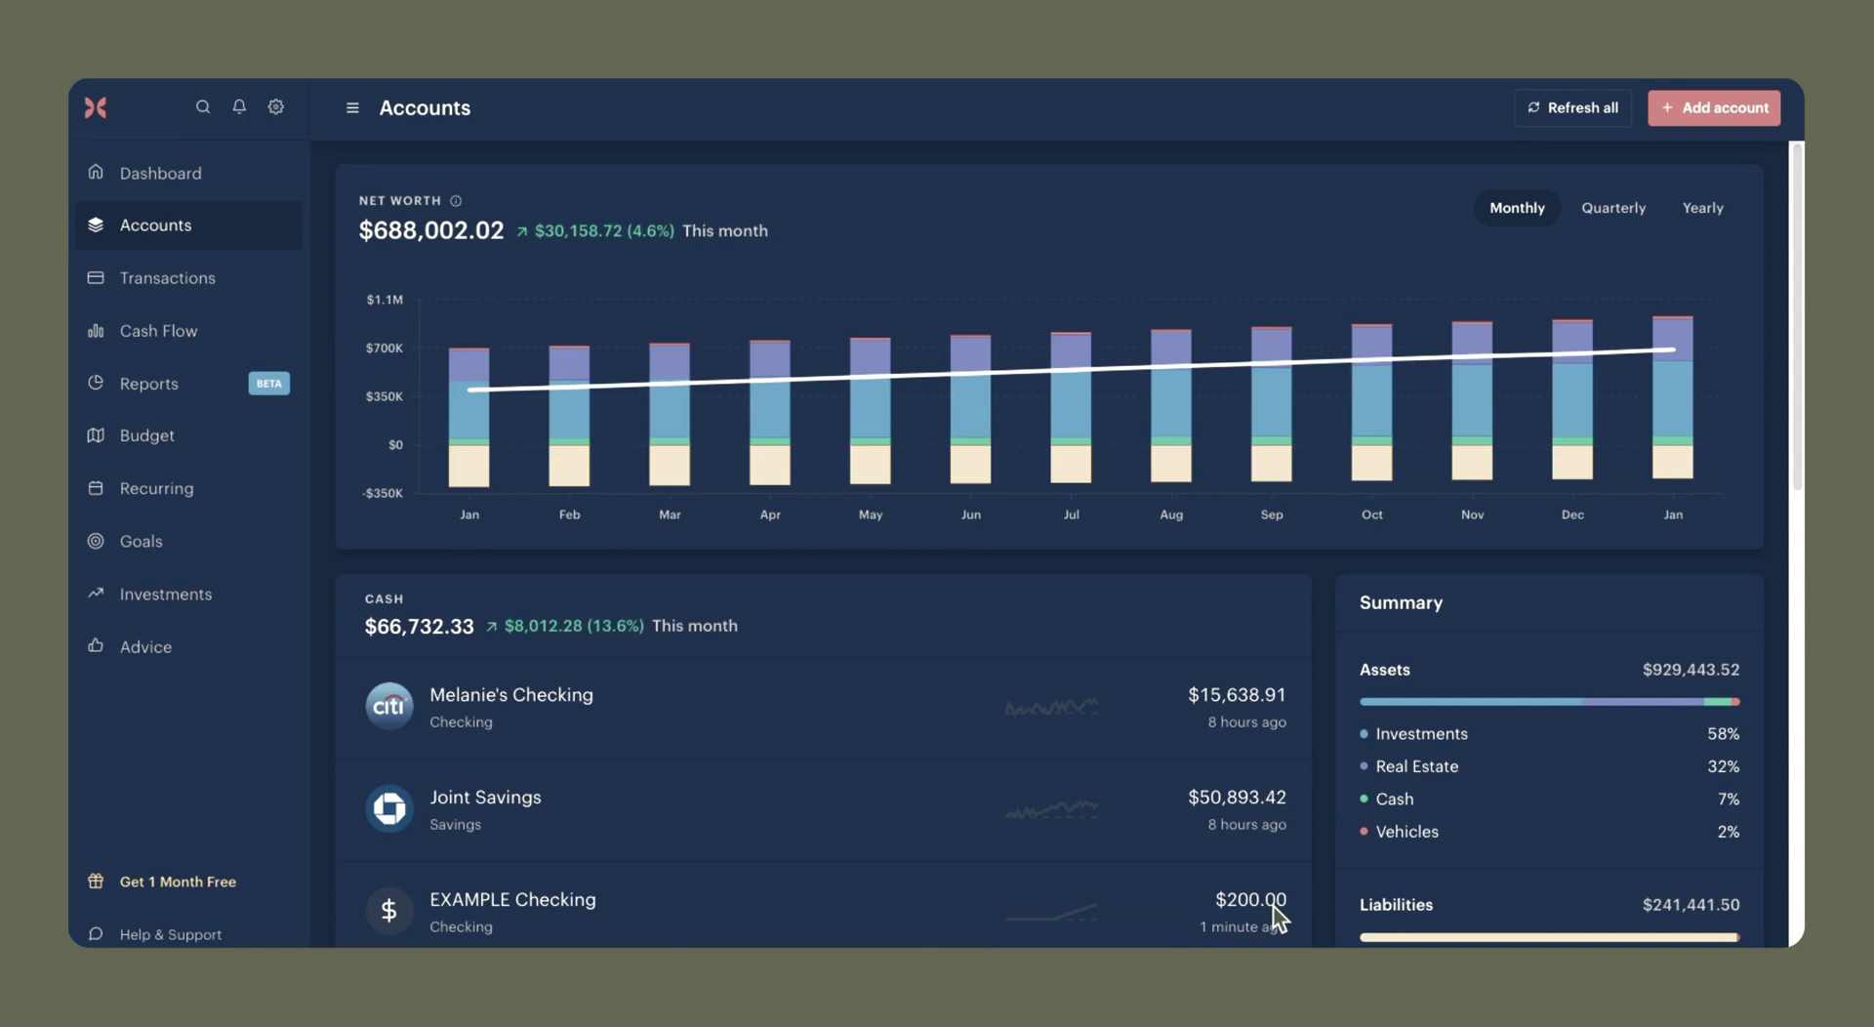
click(216, 455)
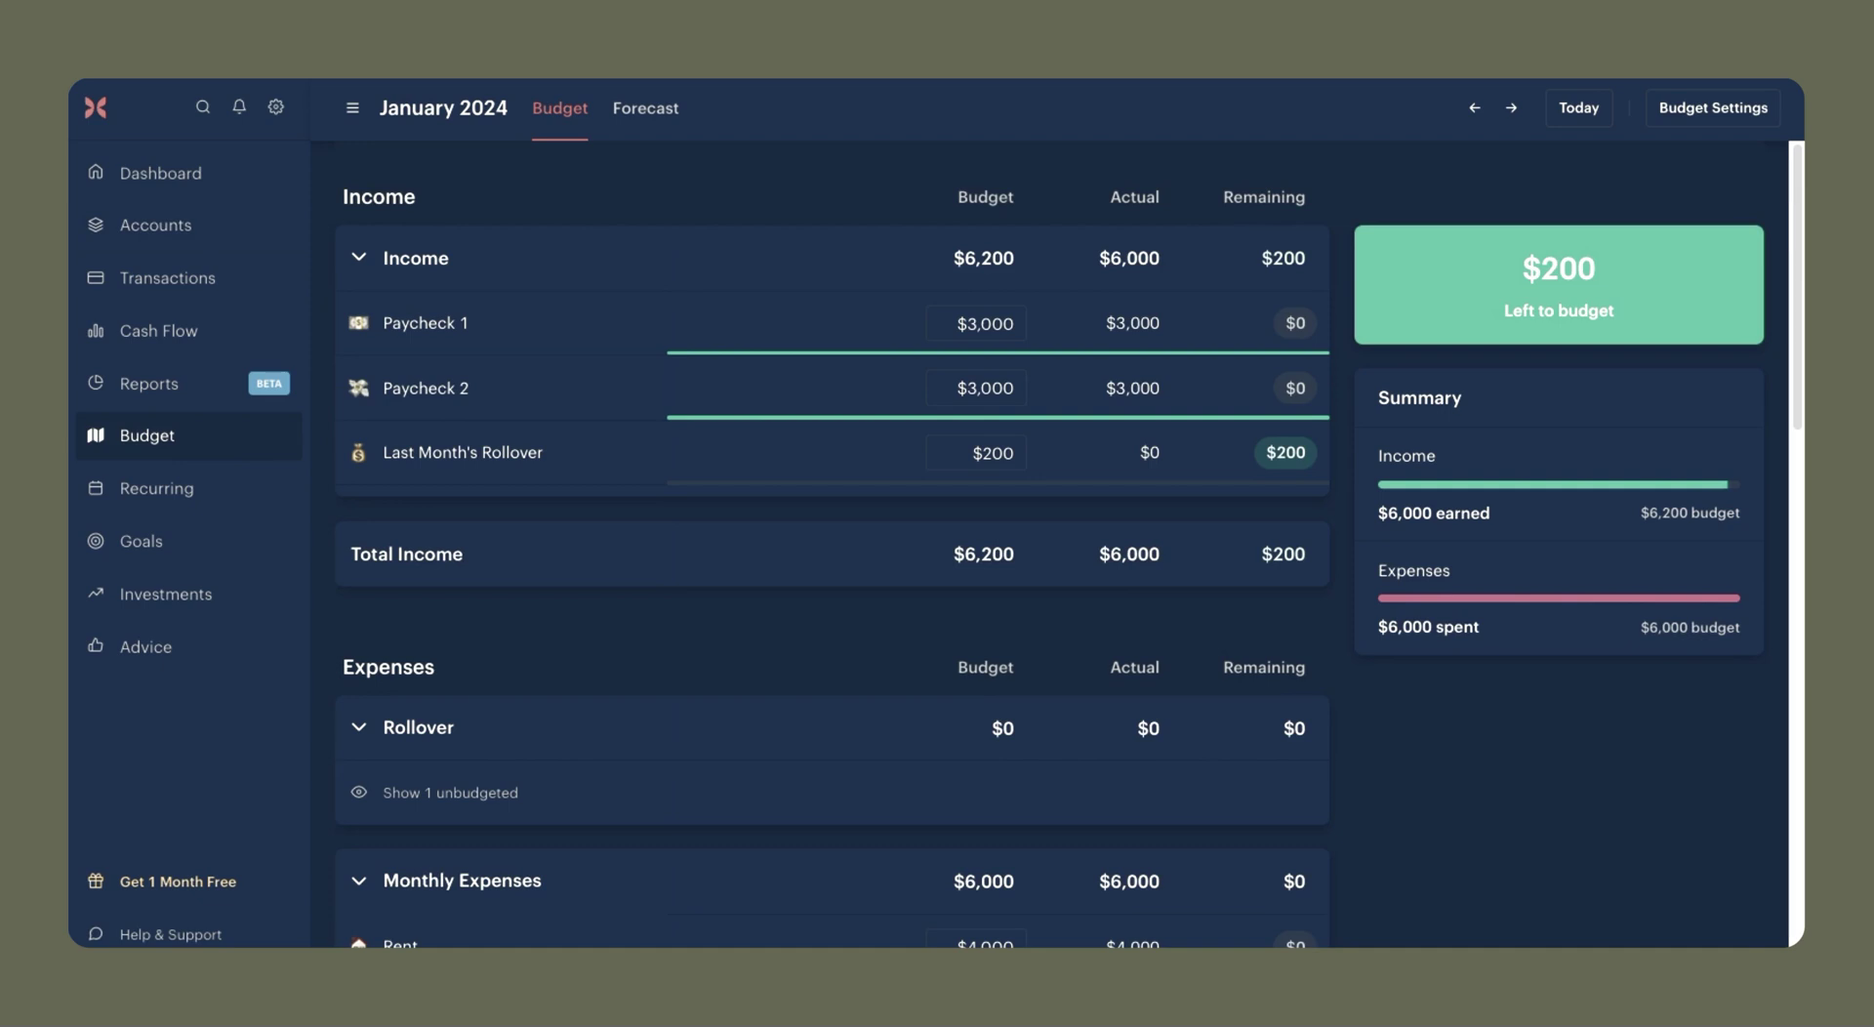
click(224, 228)
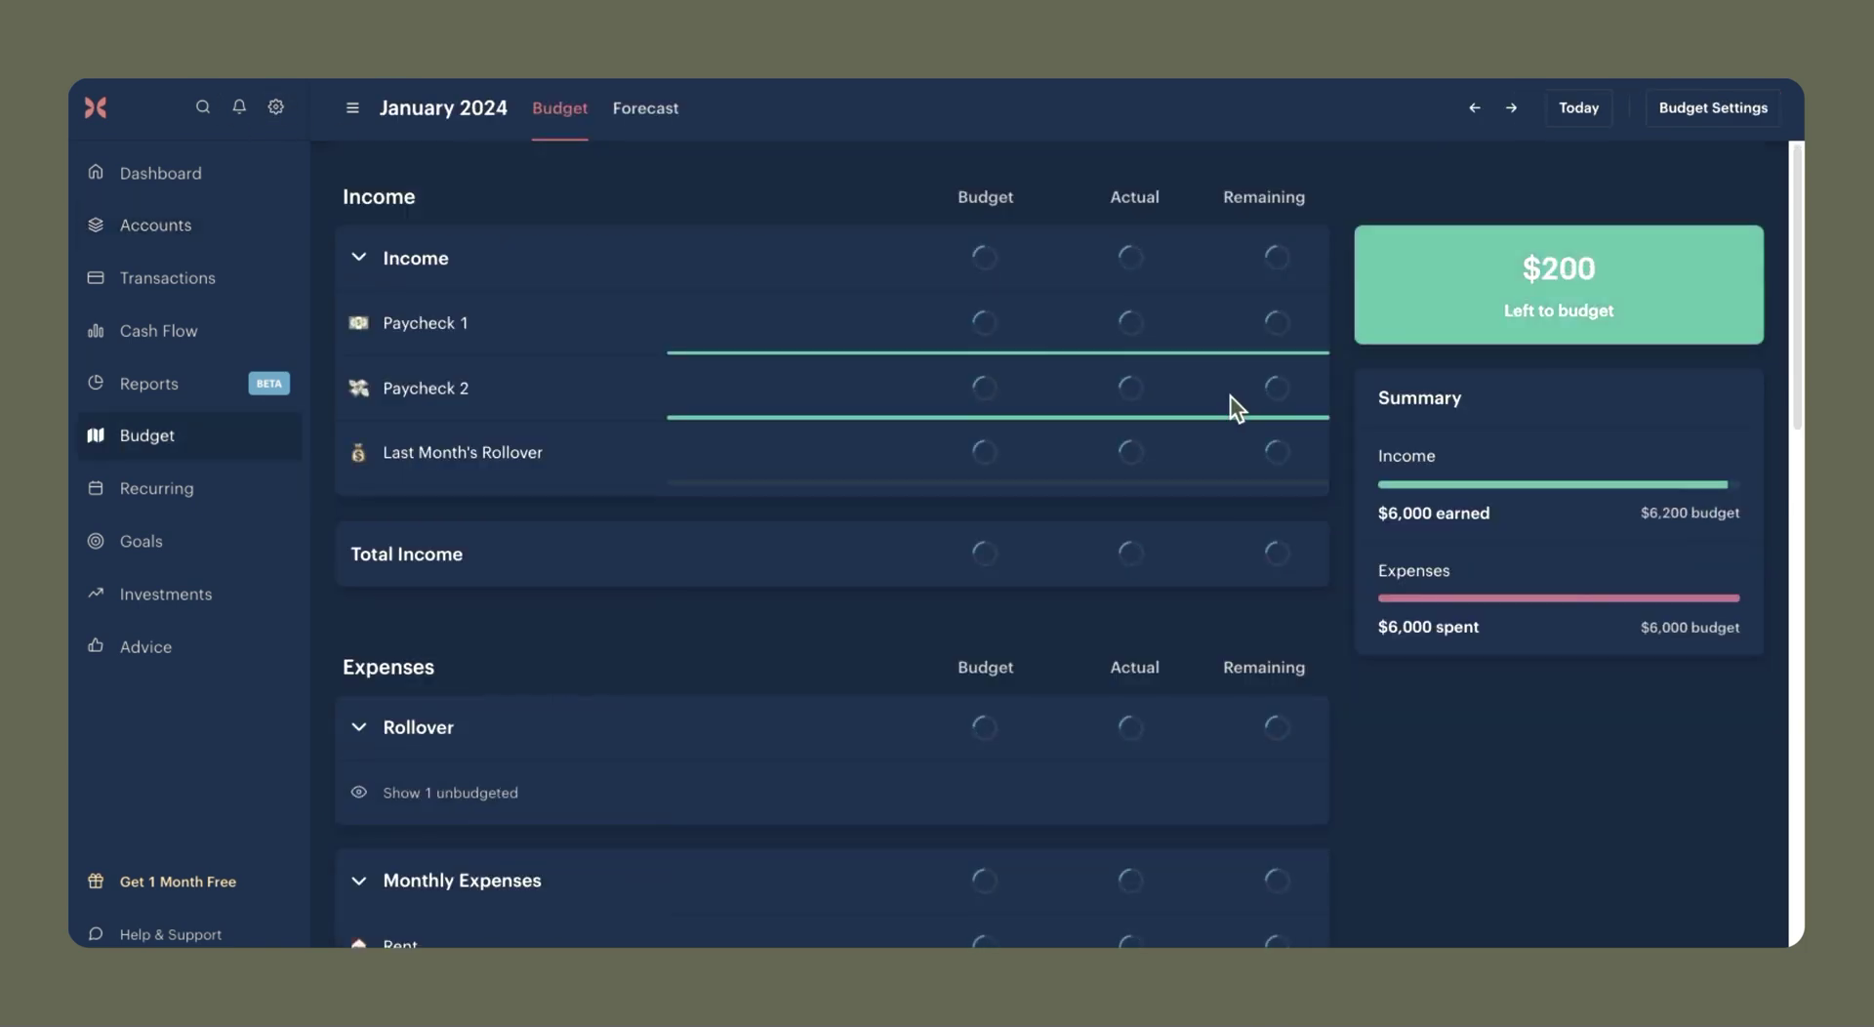
mouse_move(1290, 326)
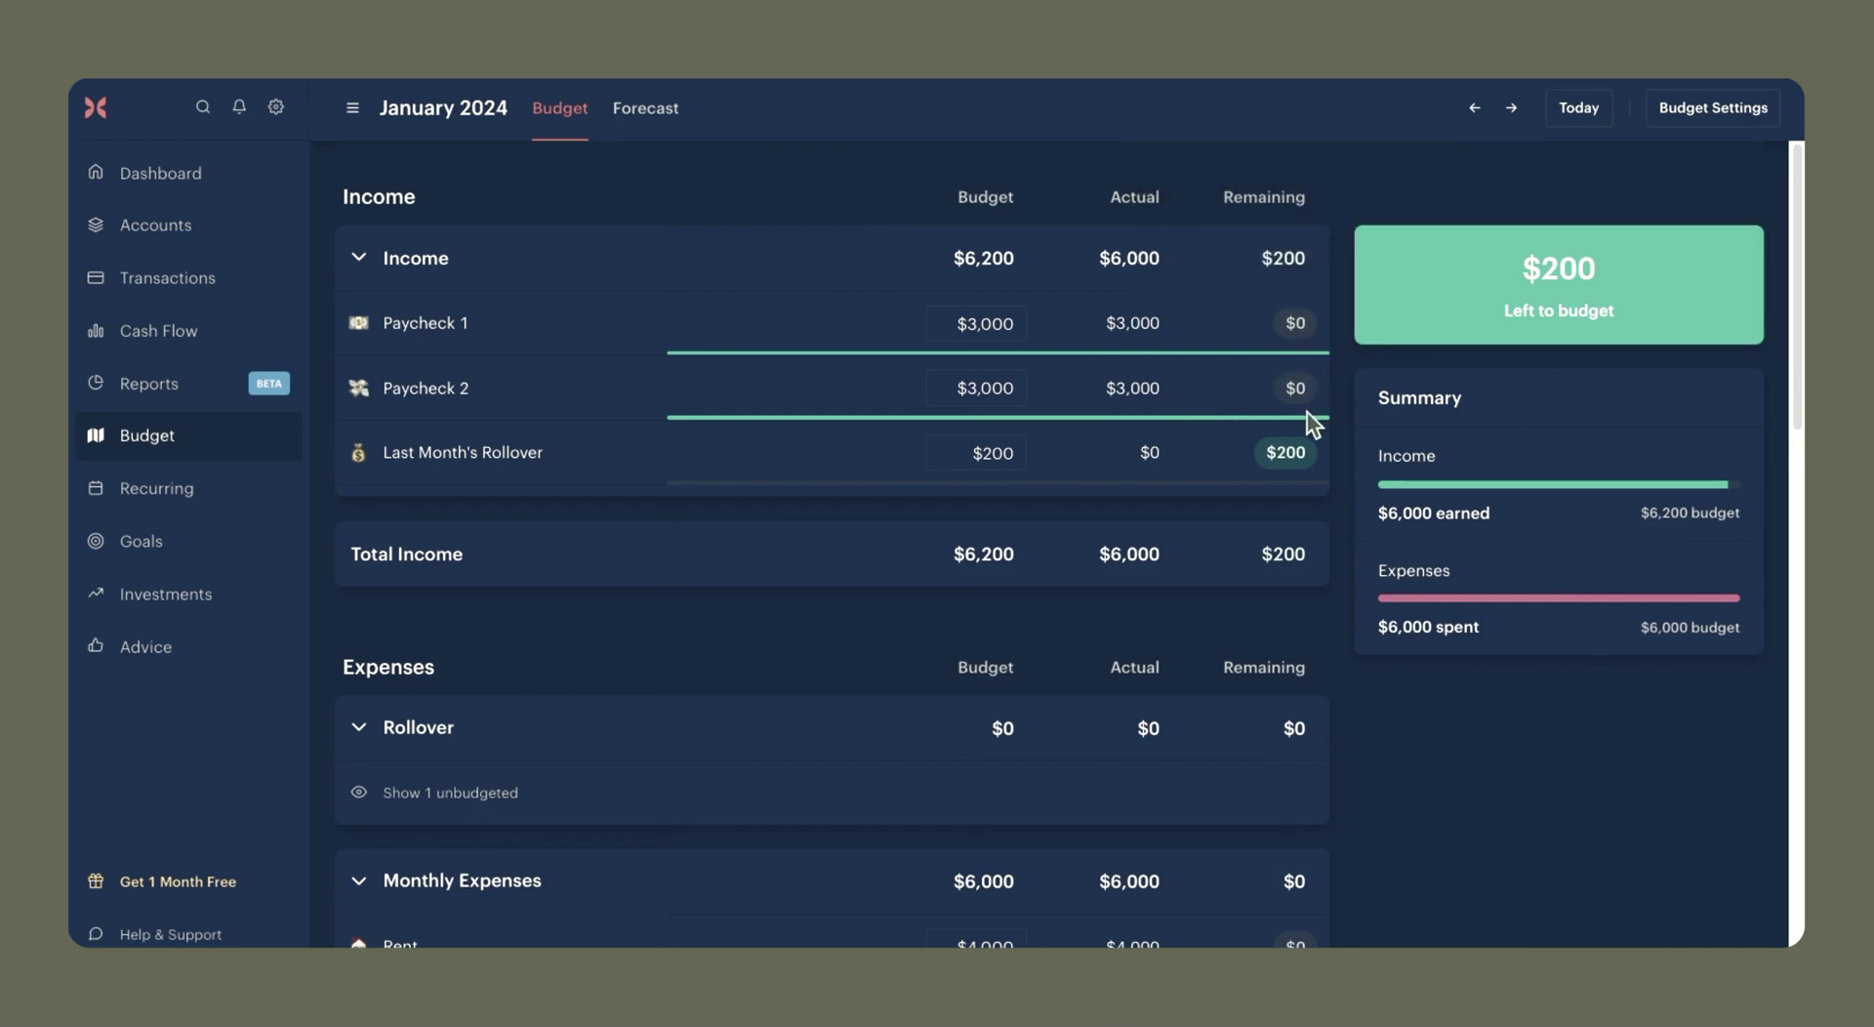
scroll(1338, 477, down, 2)
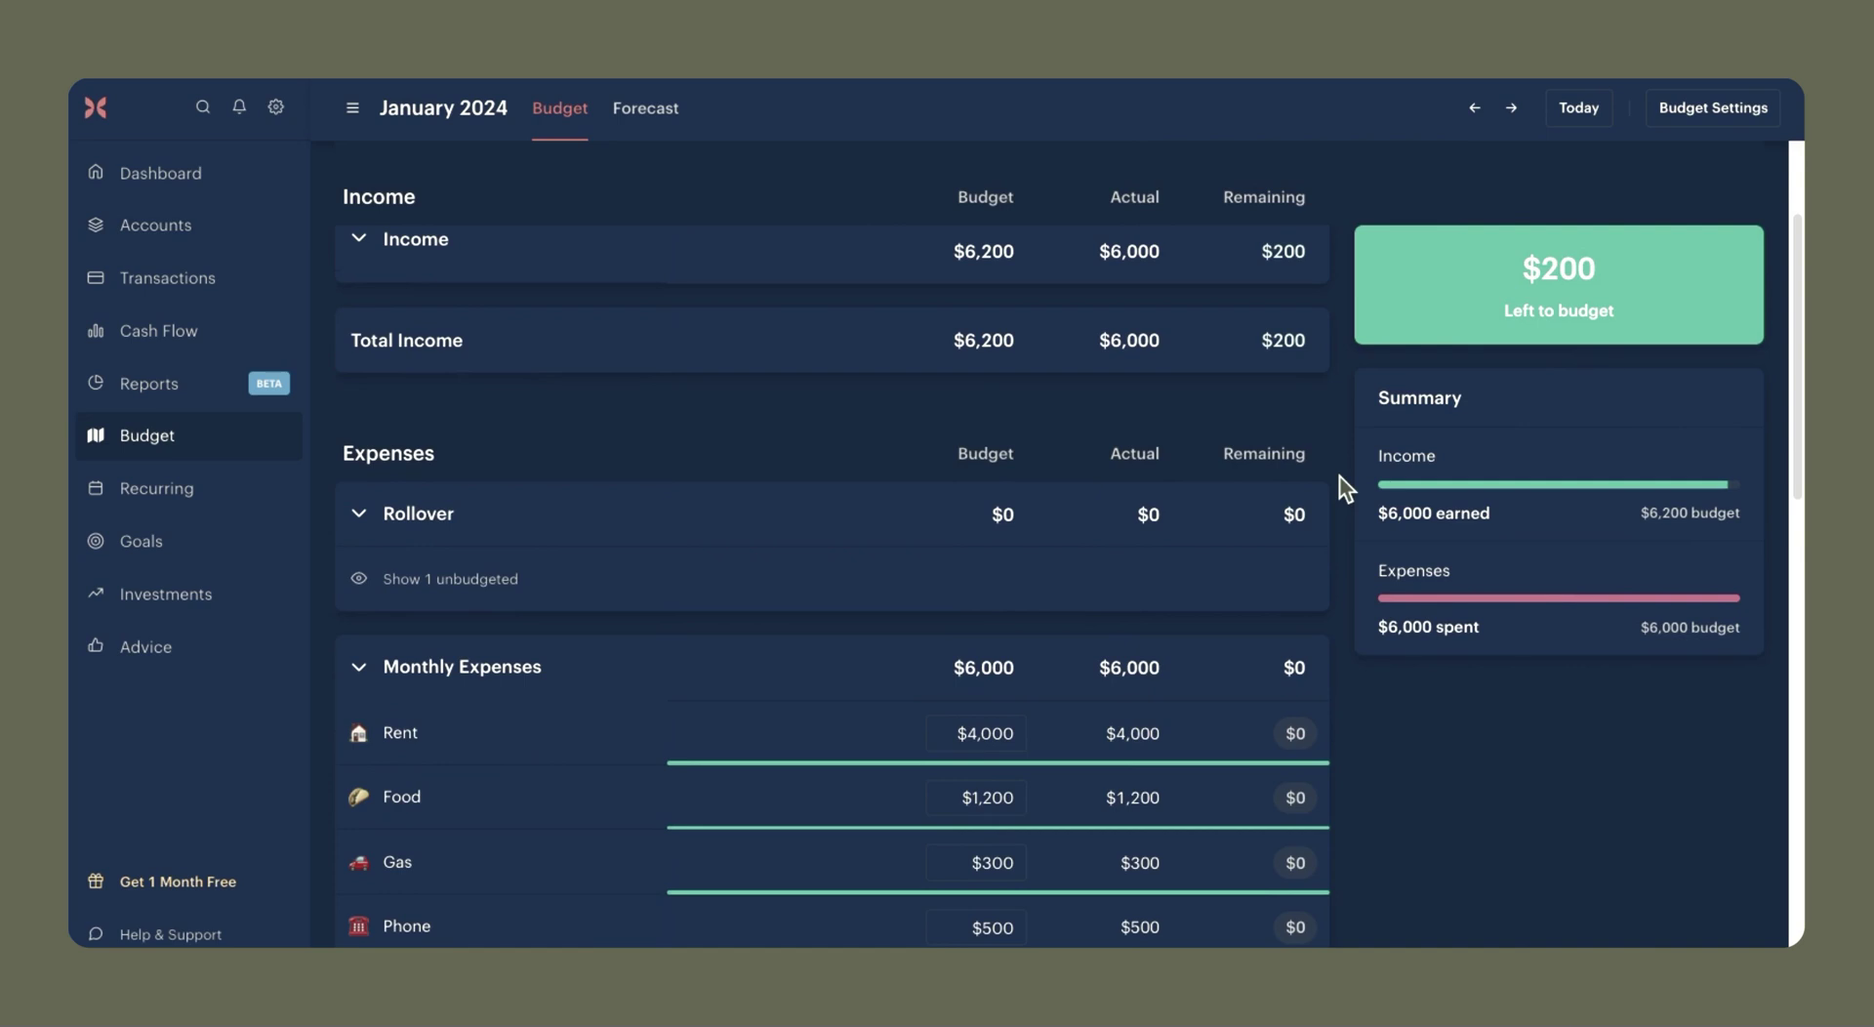
scroll(1339, 476, up, 2)
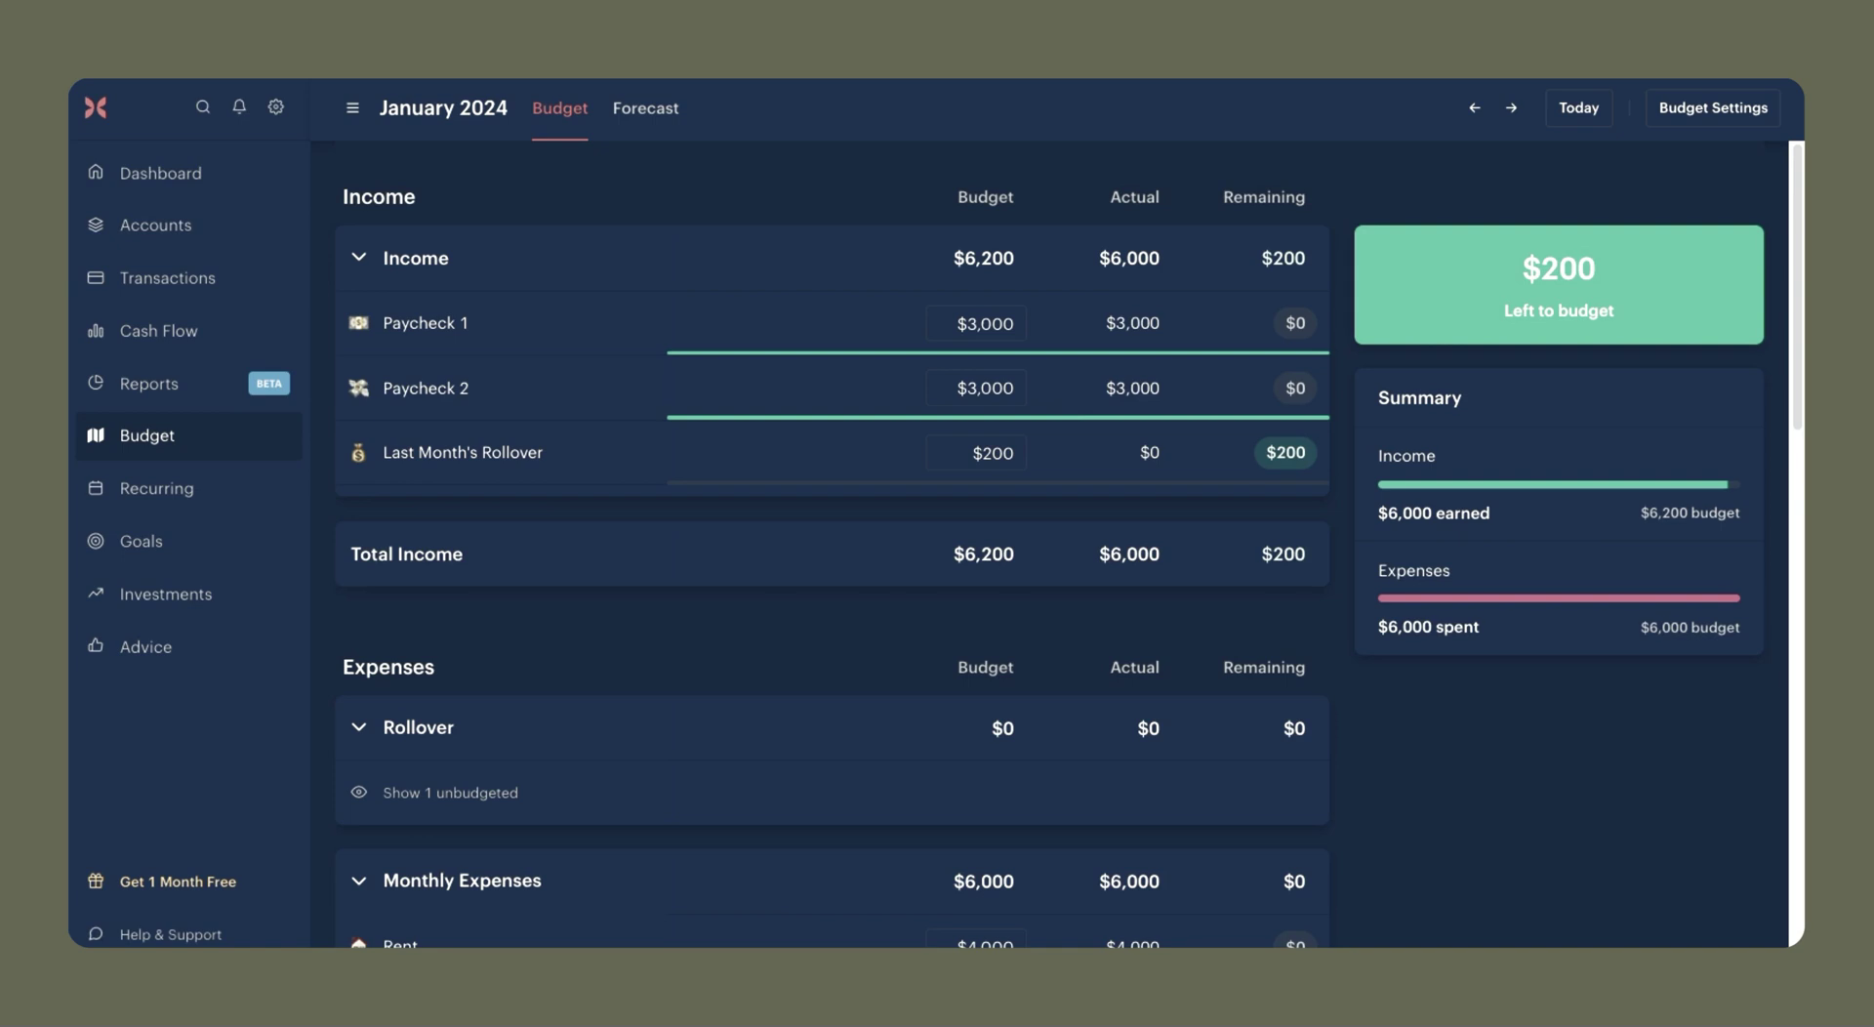
Look through the remaining January 2024 expense groups and expand the Goals contributions.
scroll(763, 576, down, 1)
scroll(763, 576, up, 1)
scroll(808, 664, down, 15)
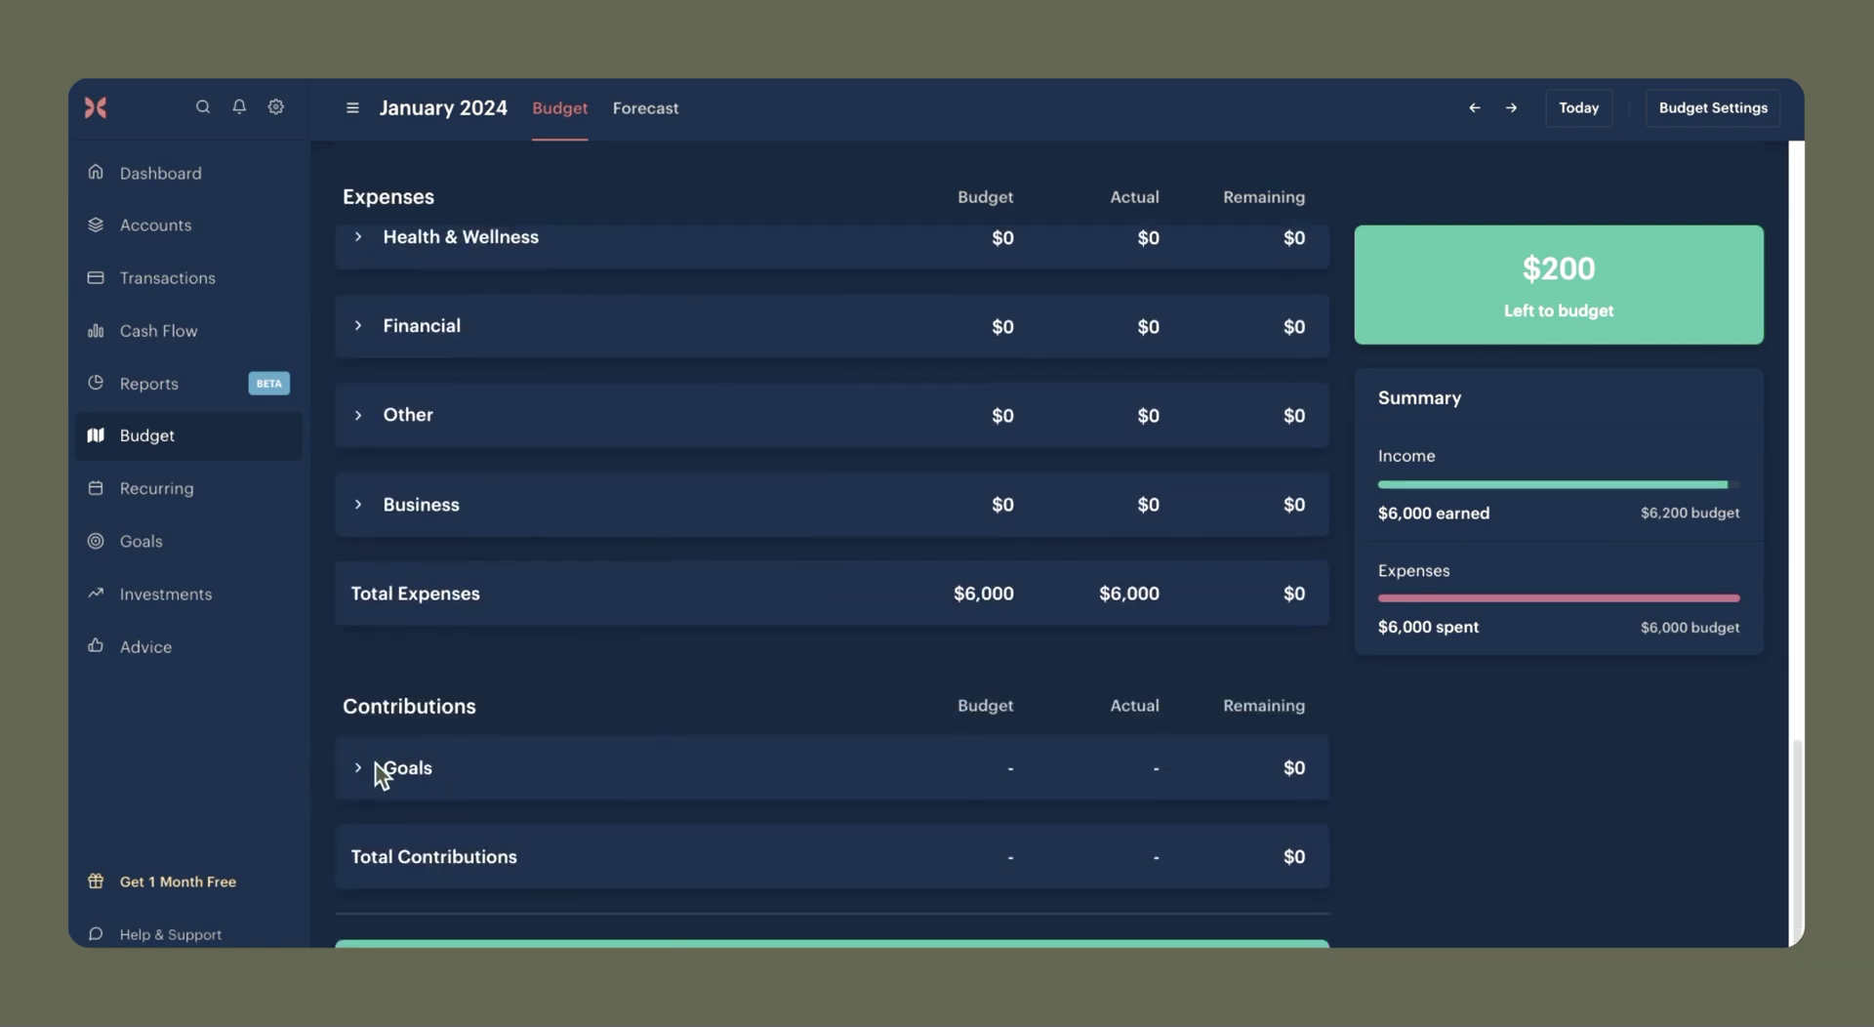
click(359, 769)
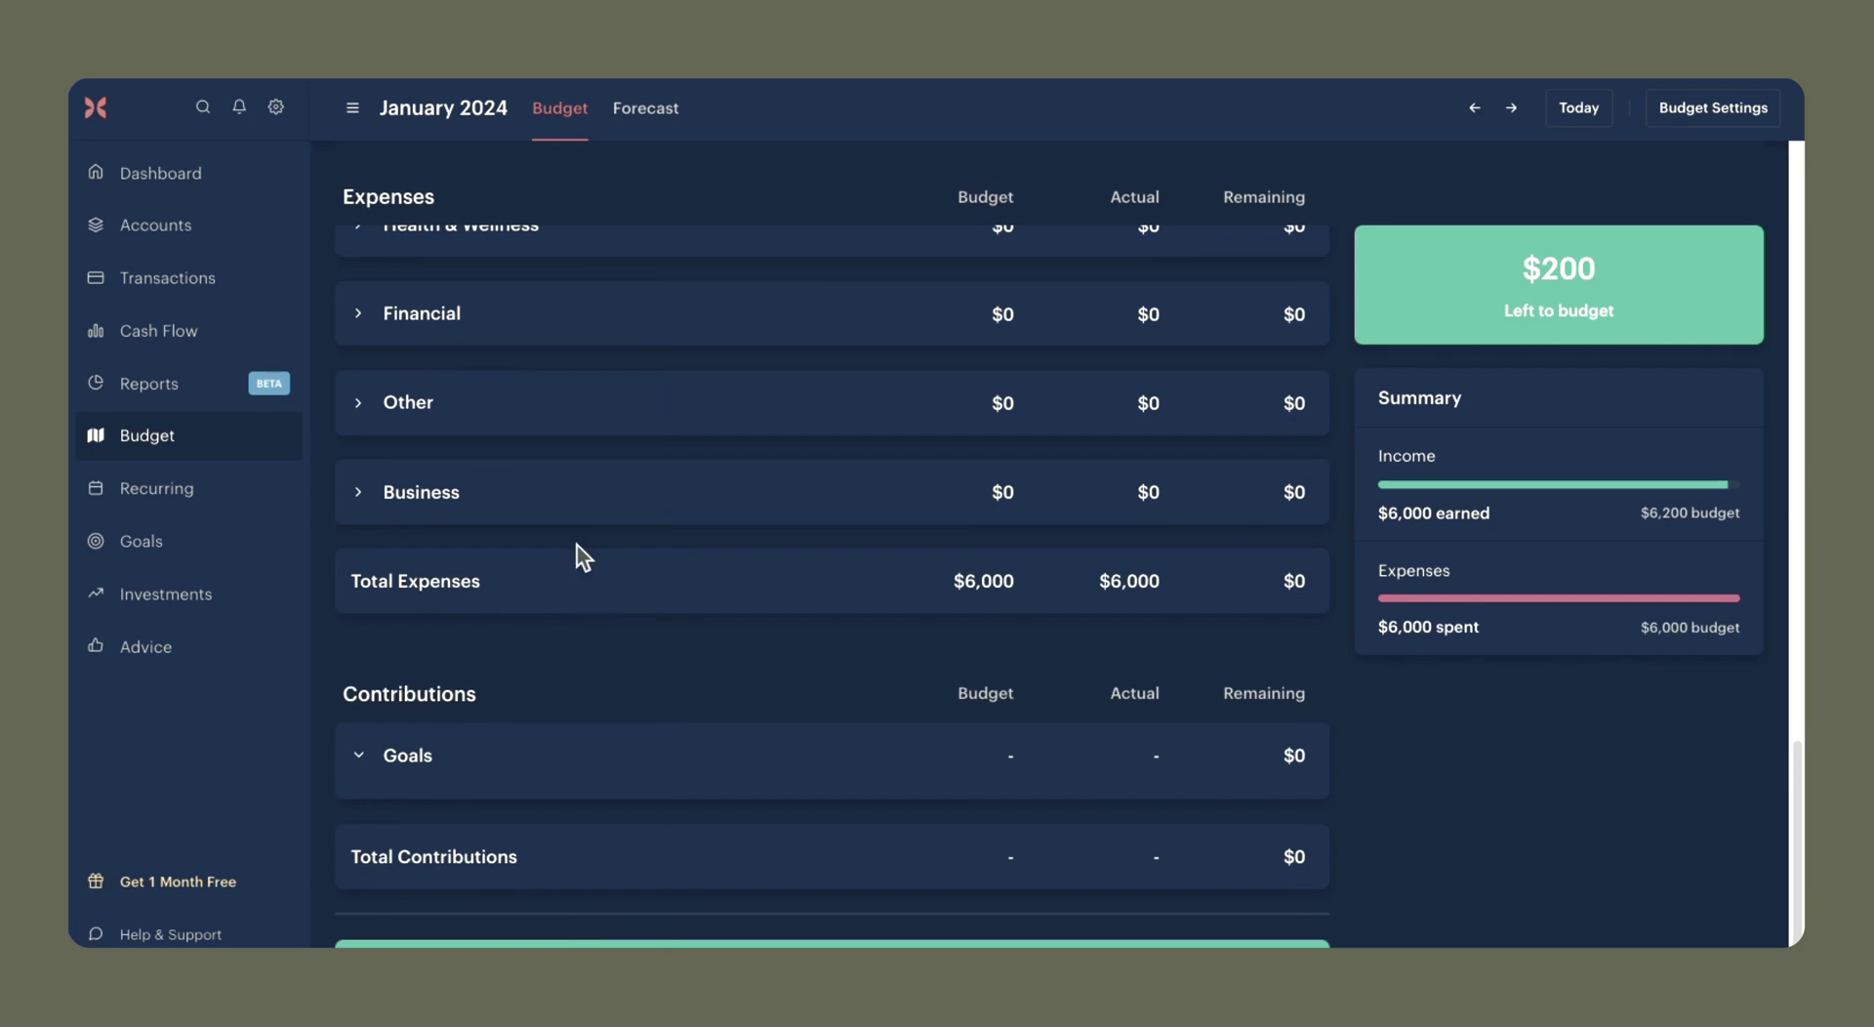
scroll(577, 543, up, 10)
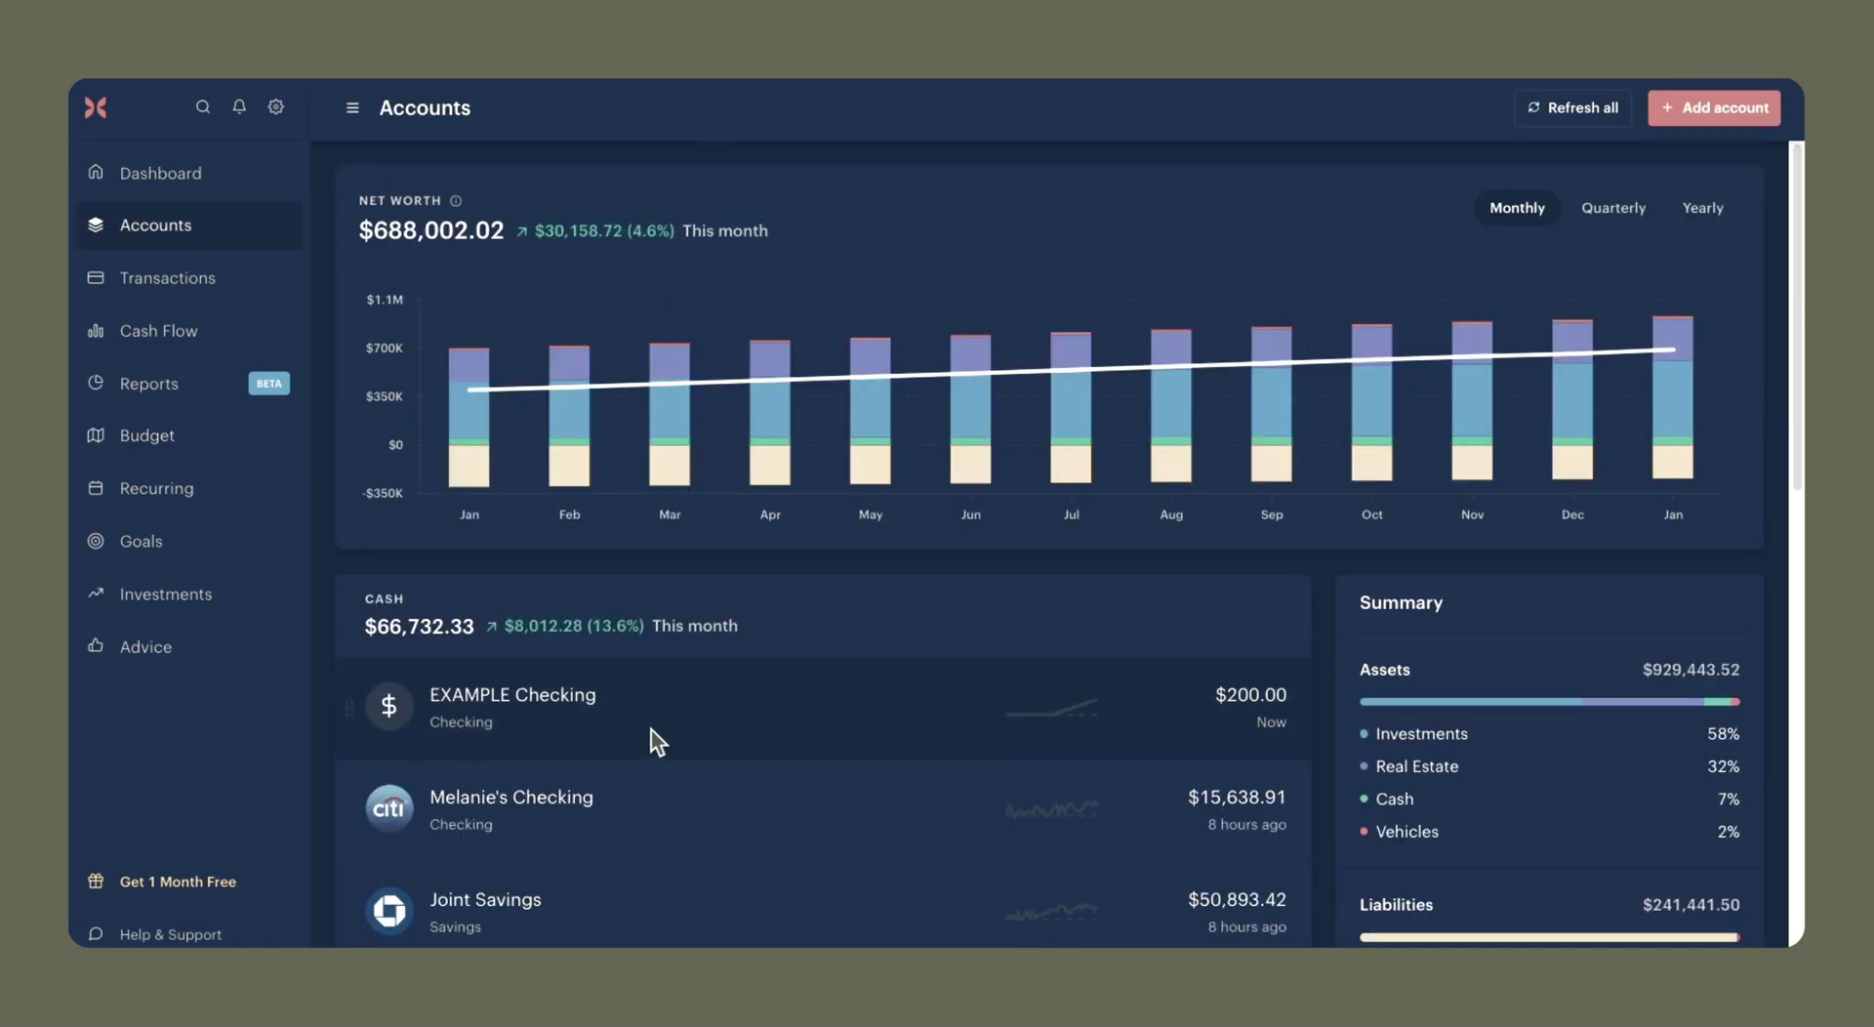
Compare the EXAMPLE Checking account balance with the amount left to budget for January 2024.
click(652, 729)
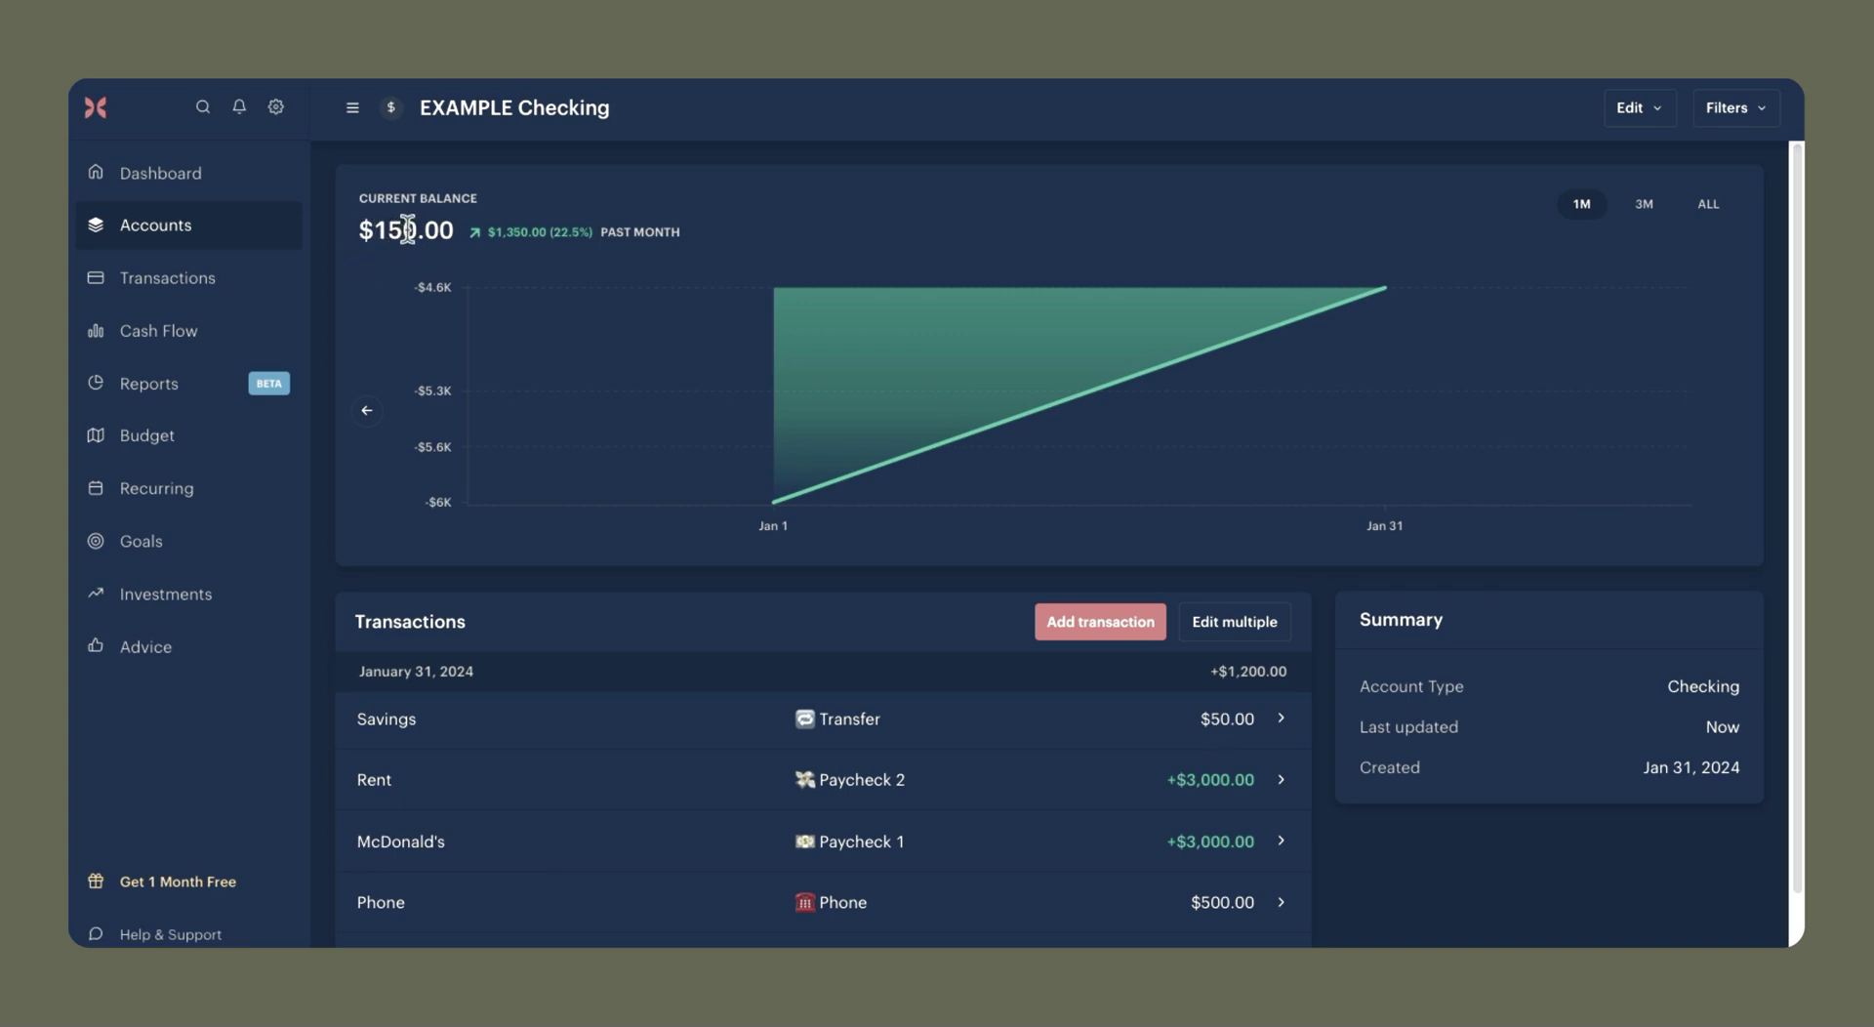
click(231, 441)
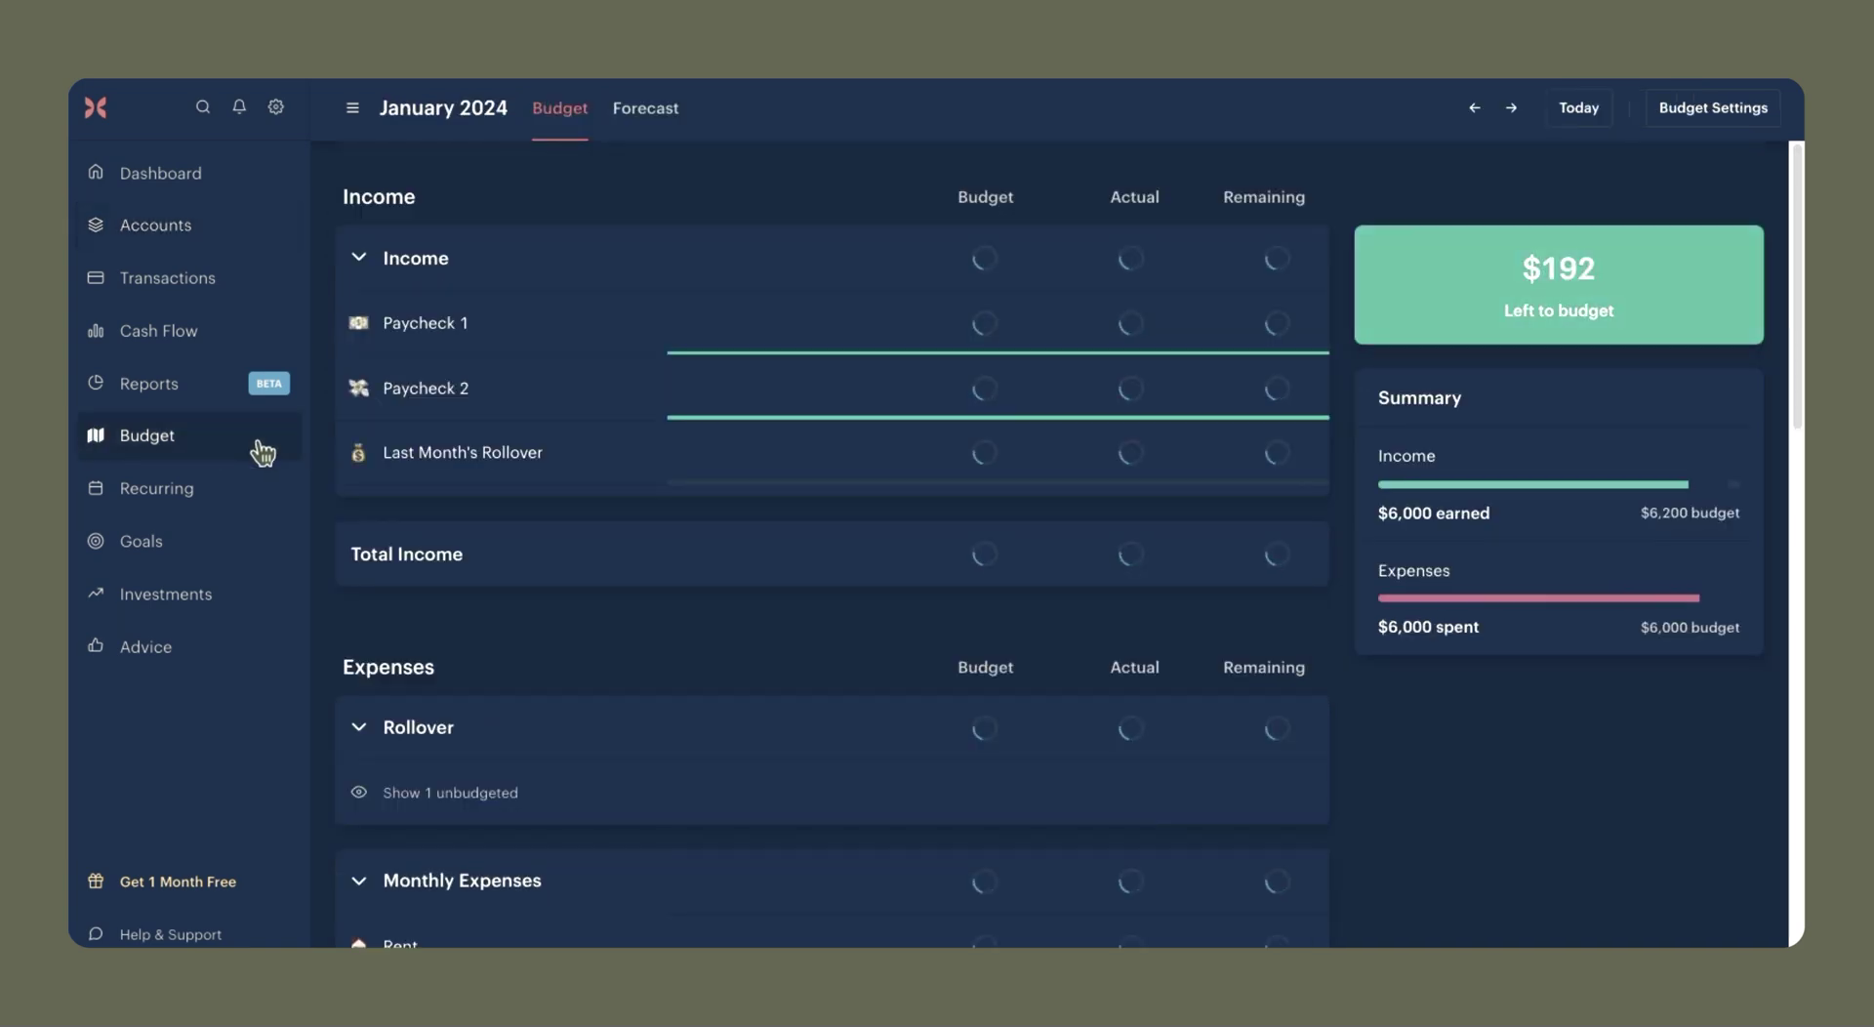
mouse_move(1589, 284)
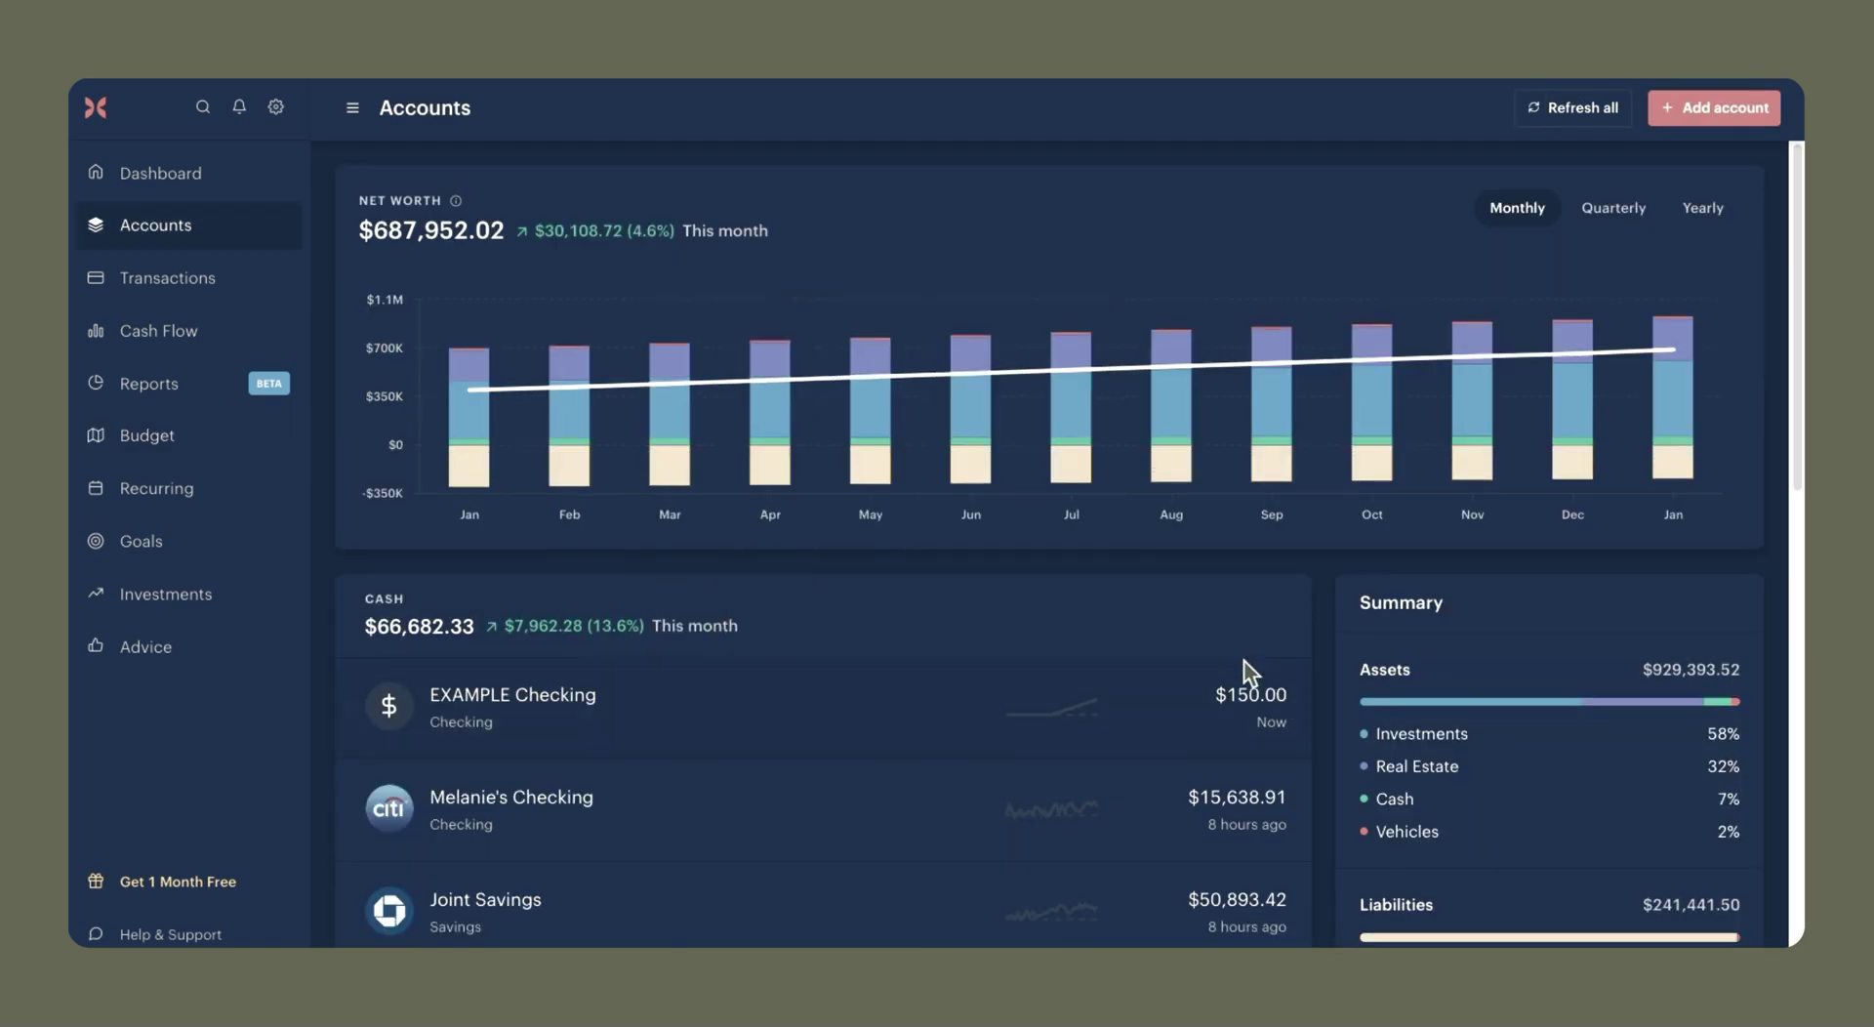
click(156, 436)
mouse_move(1683, 259)
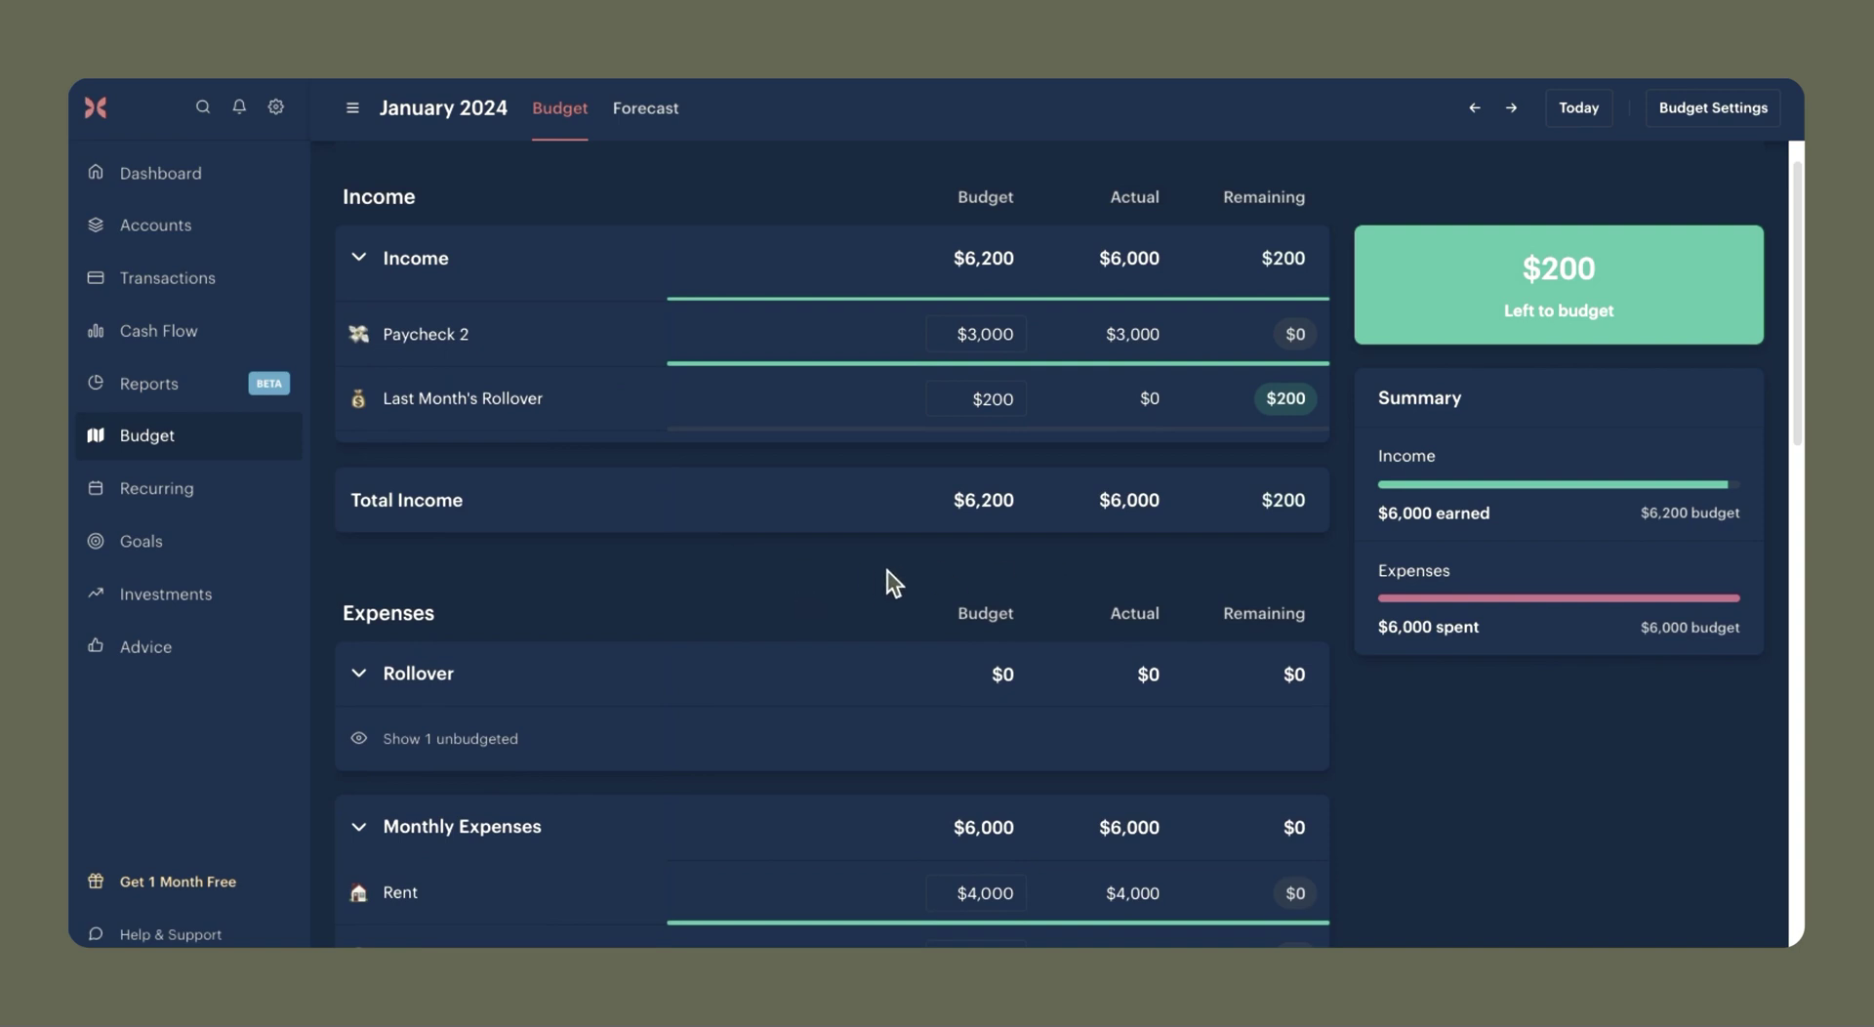
mouse_move(1584, 295)
Create a category named Savings Transfer in the Rollover expense group from the category settings.
click(171, 933)
click(258, 900)
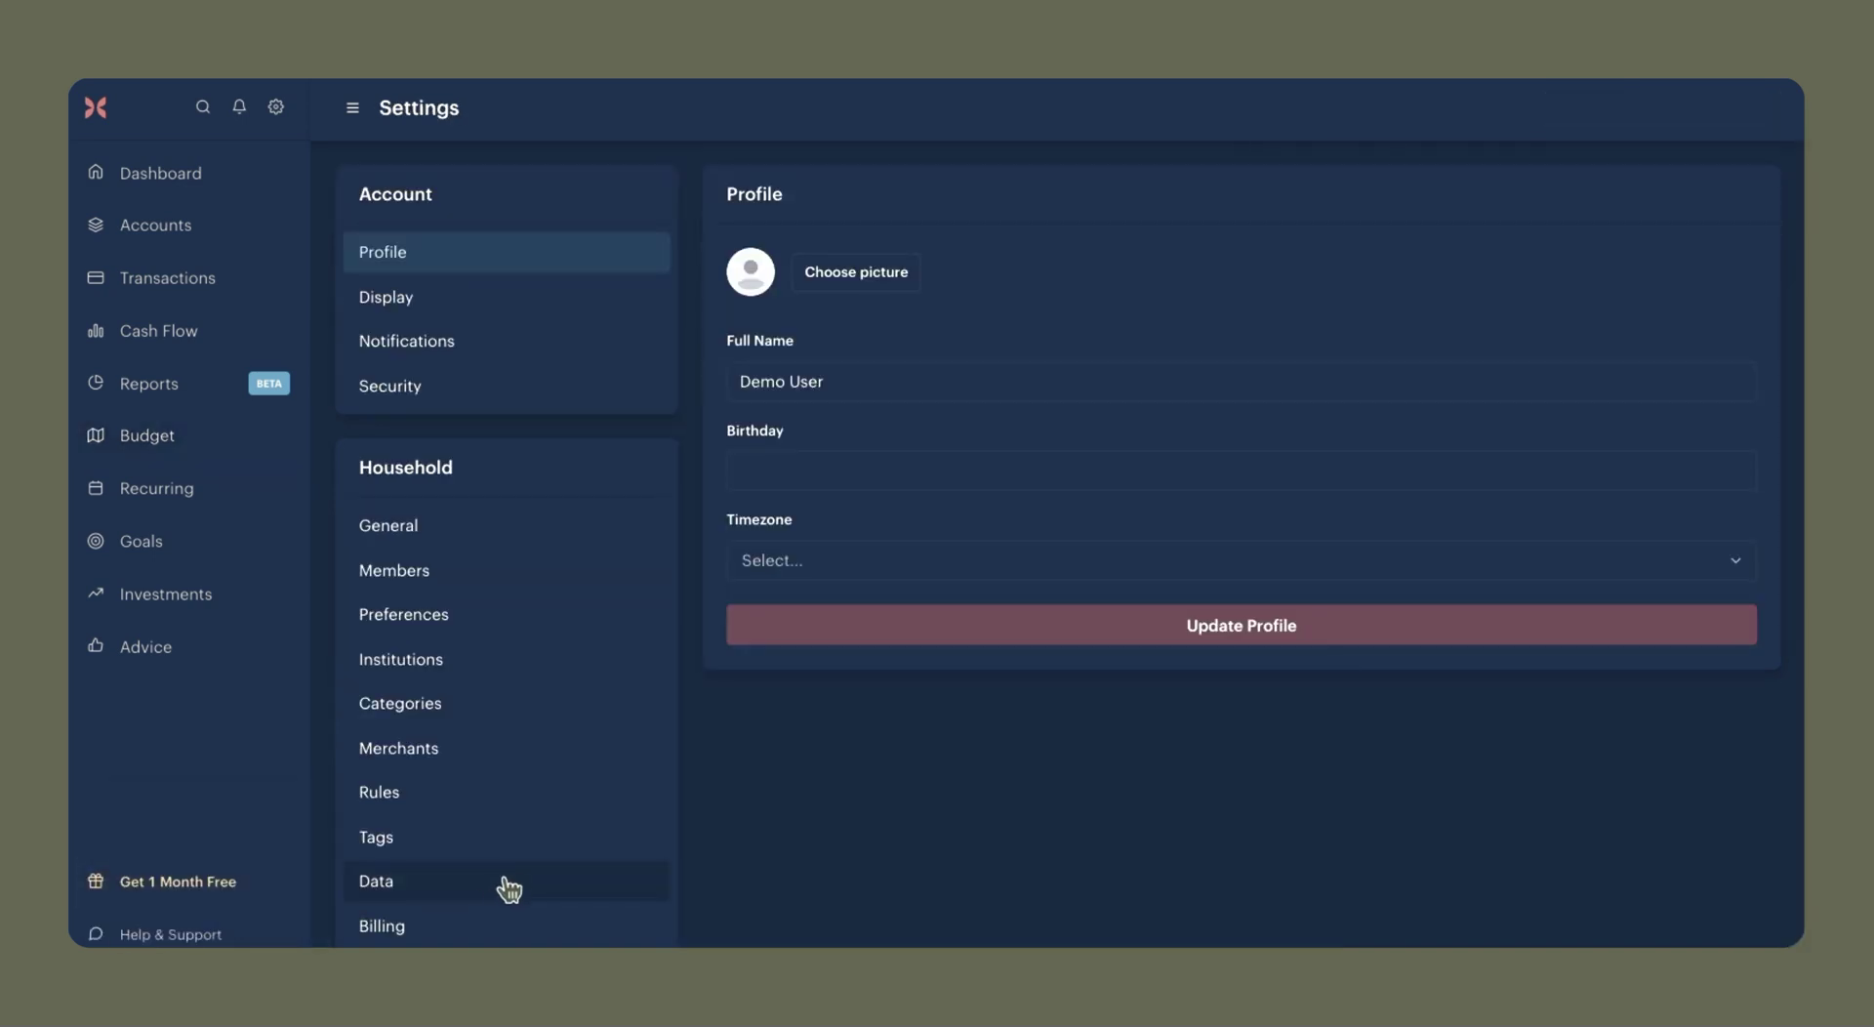
click(459, 709)
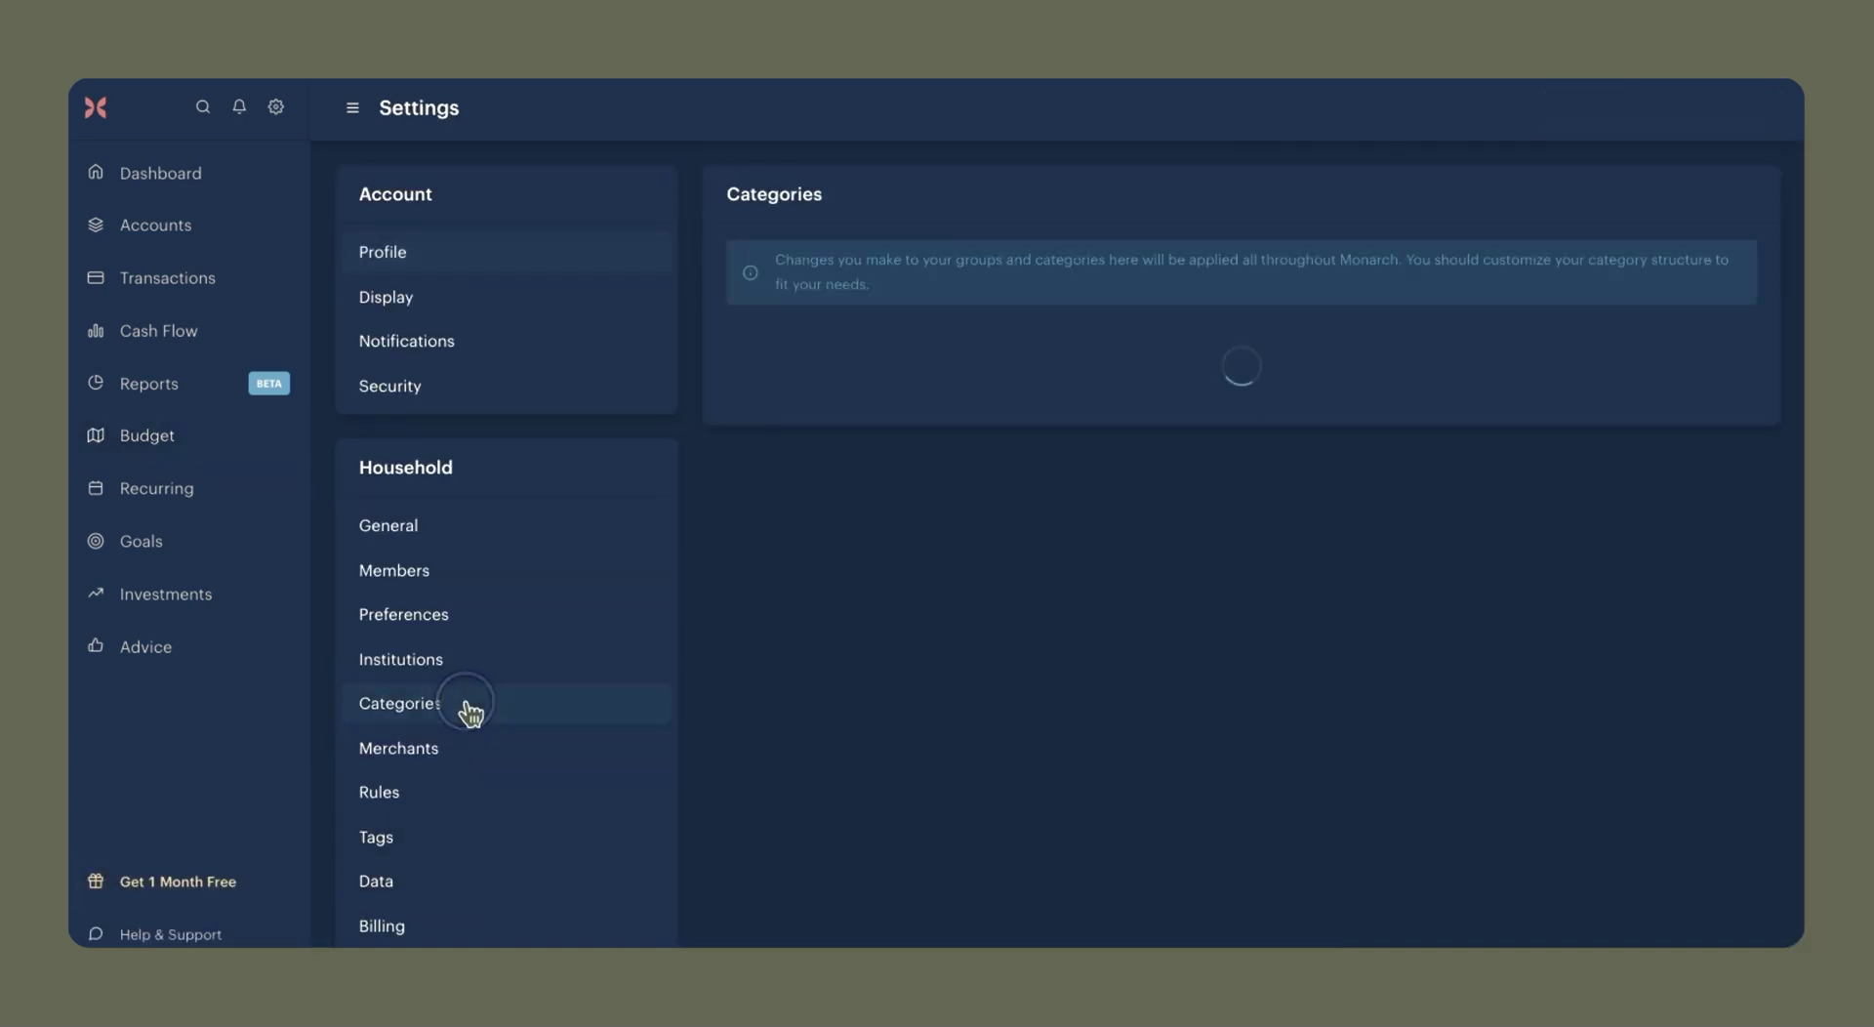
scroll(1121, 701, down, 3)
click(816, 597)
click(838, 337)
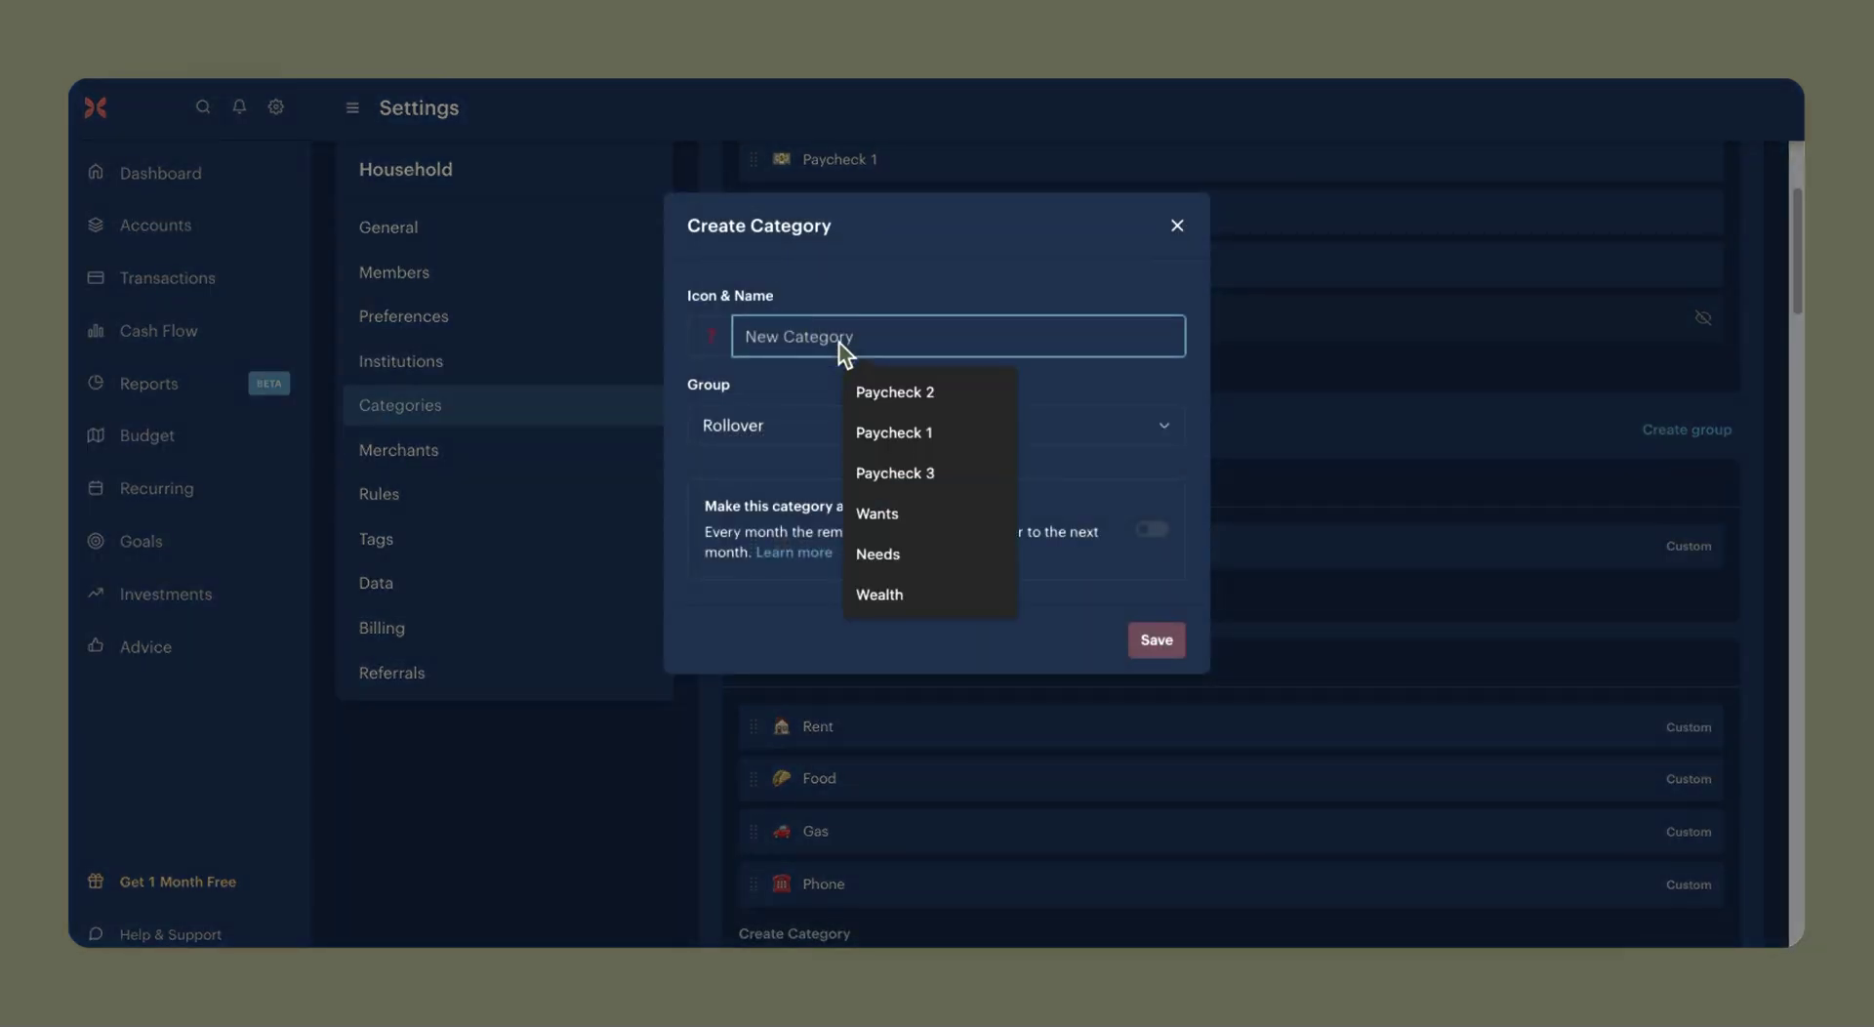
text(Savings Transfer)
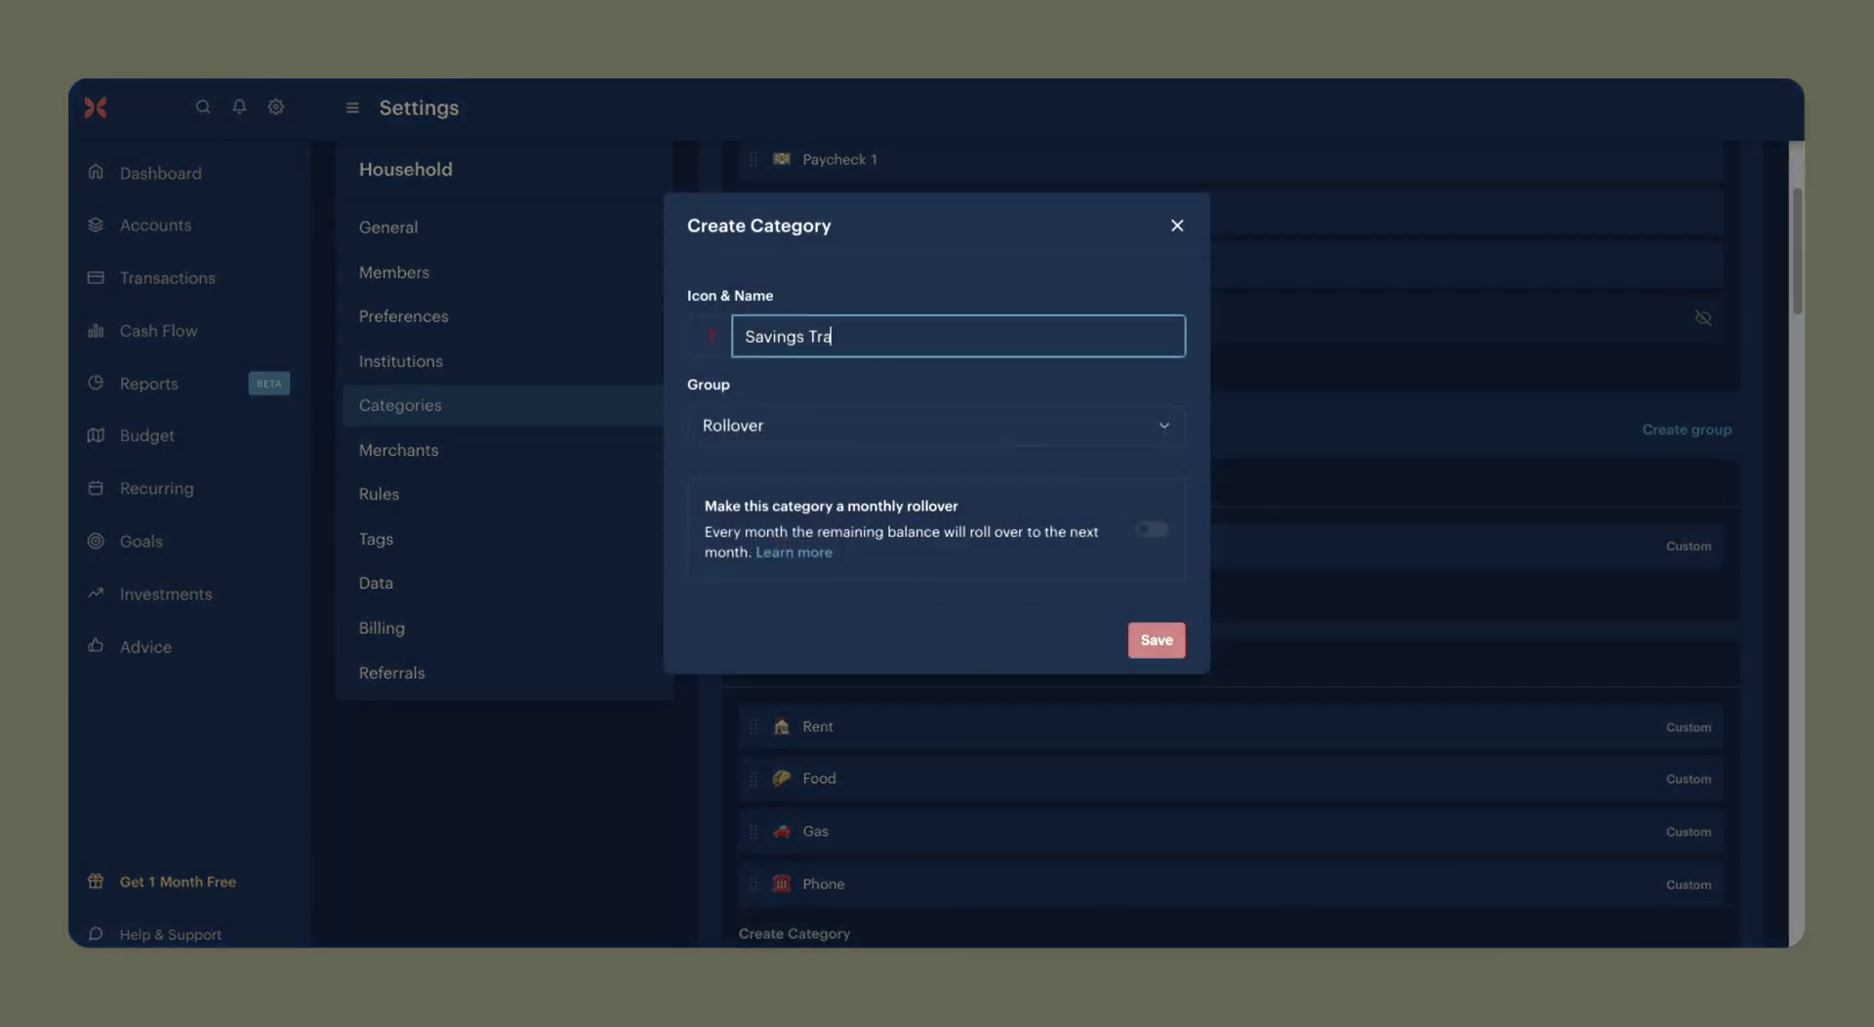
click(1156, 639)
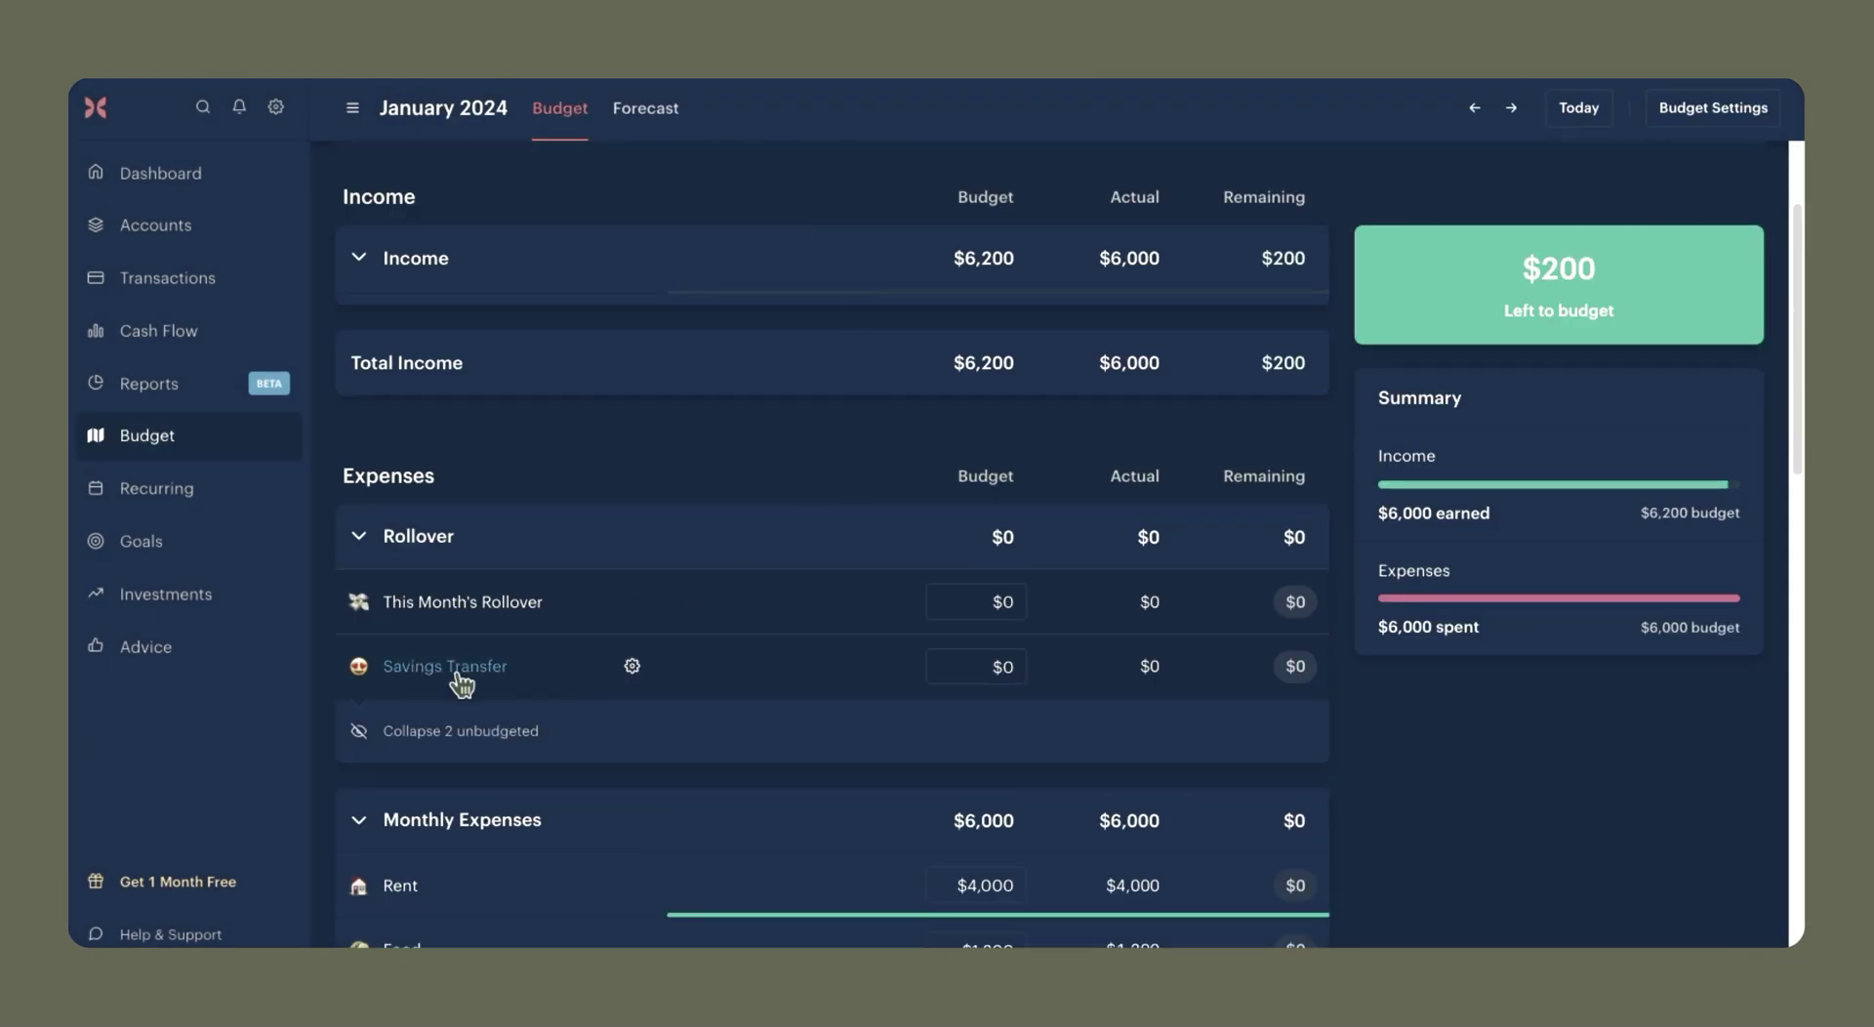
Set the January 2024 budget for Savings Transfer to $50, applied to all future months.
click(1005, 671)
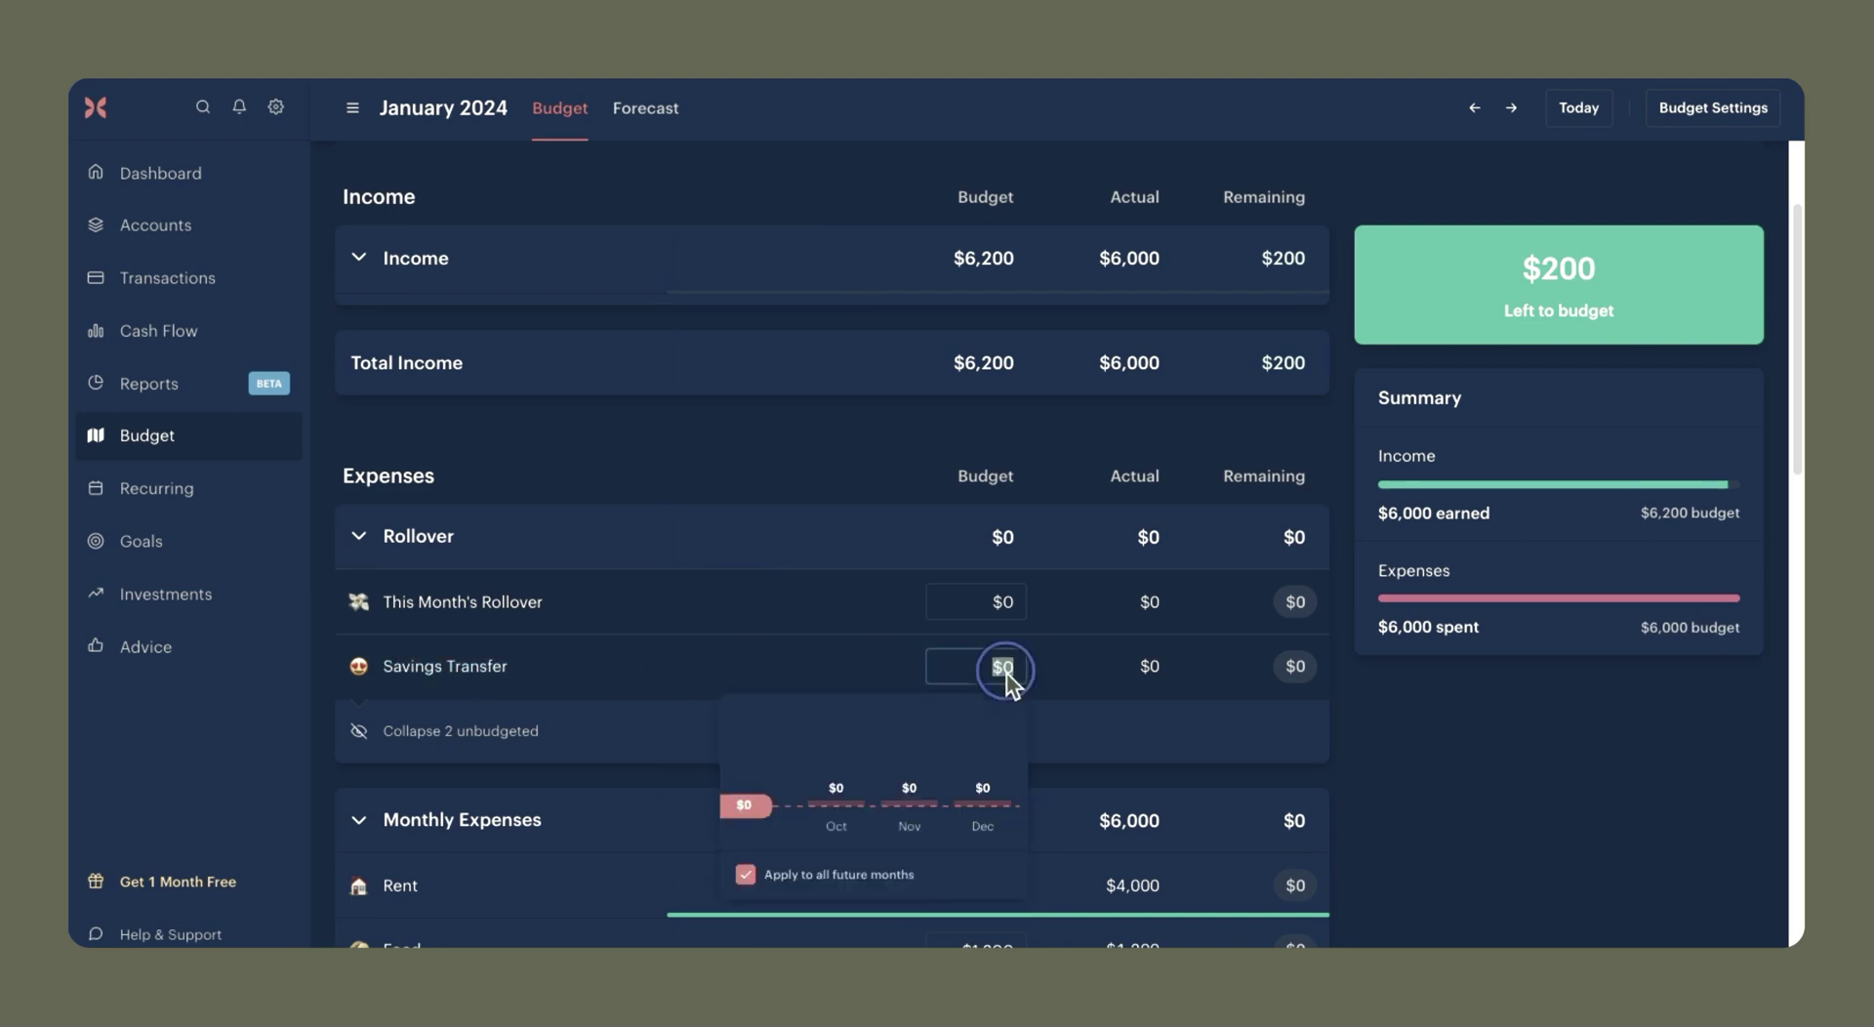
text(50)
click(1222, 749)
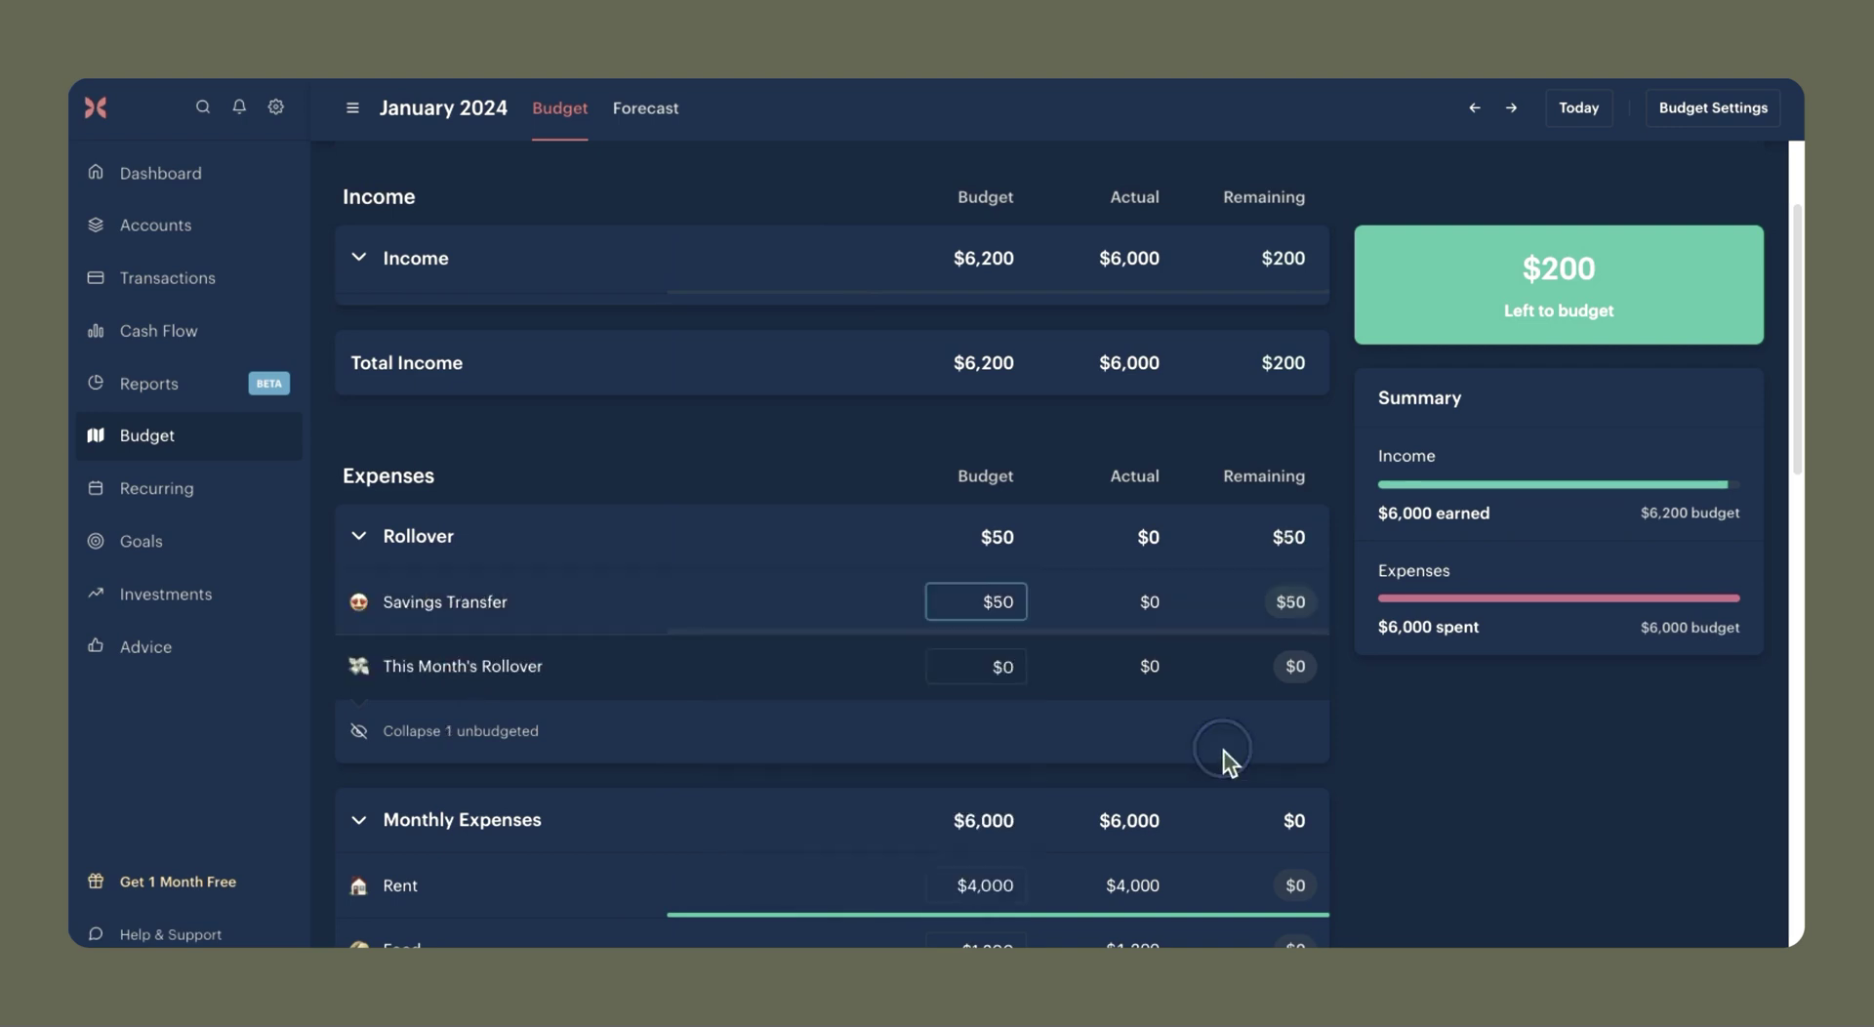
Check the left-to-budget breakdown against the Savings Transfer amount and look through the remaining January expense groups.
mouse_move(1557, 296)
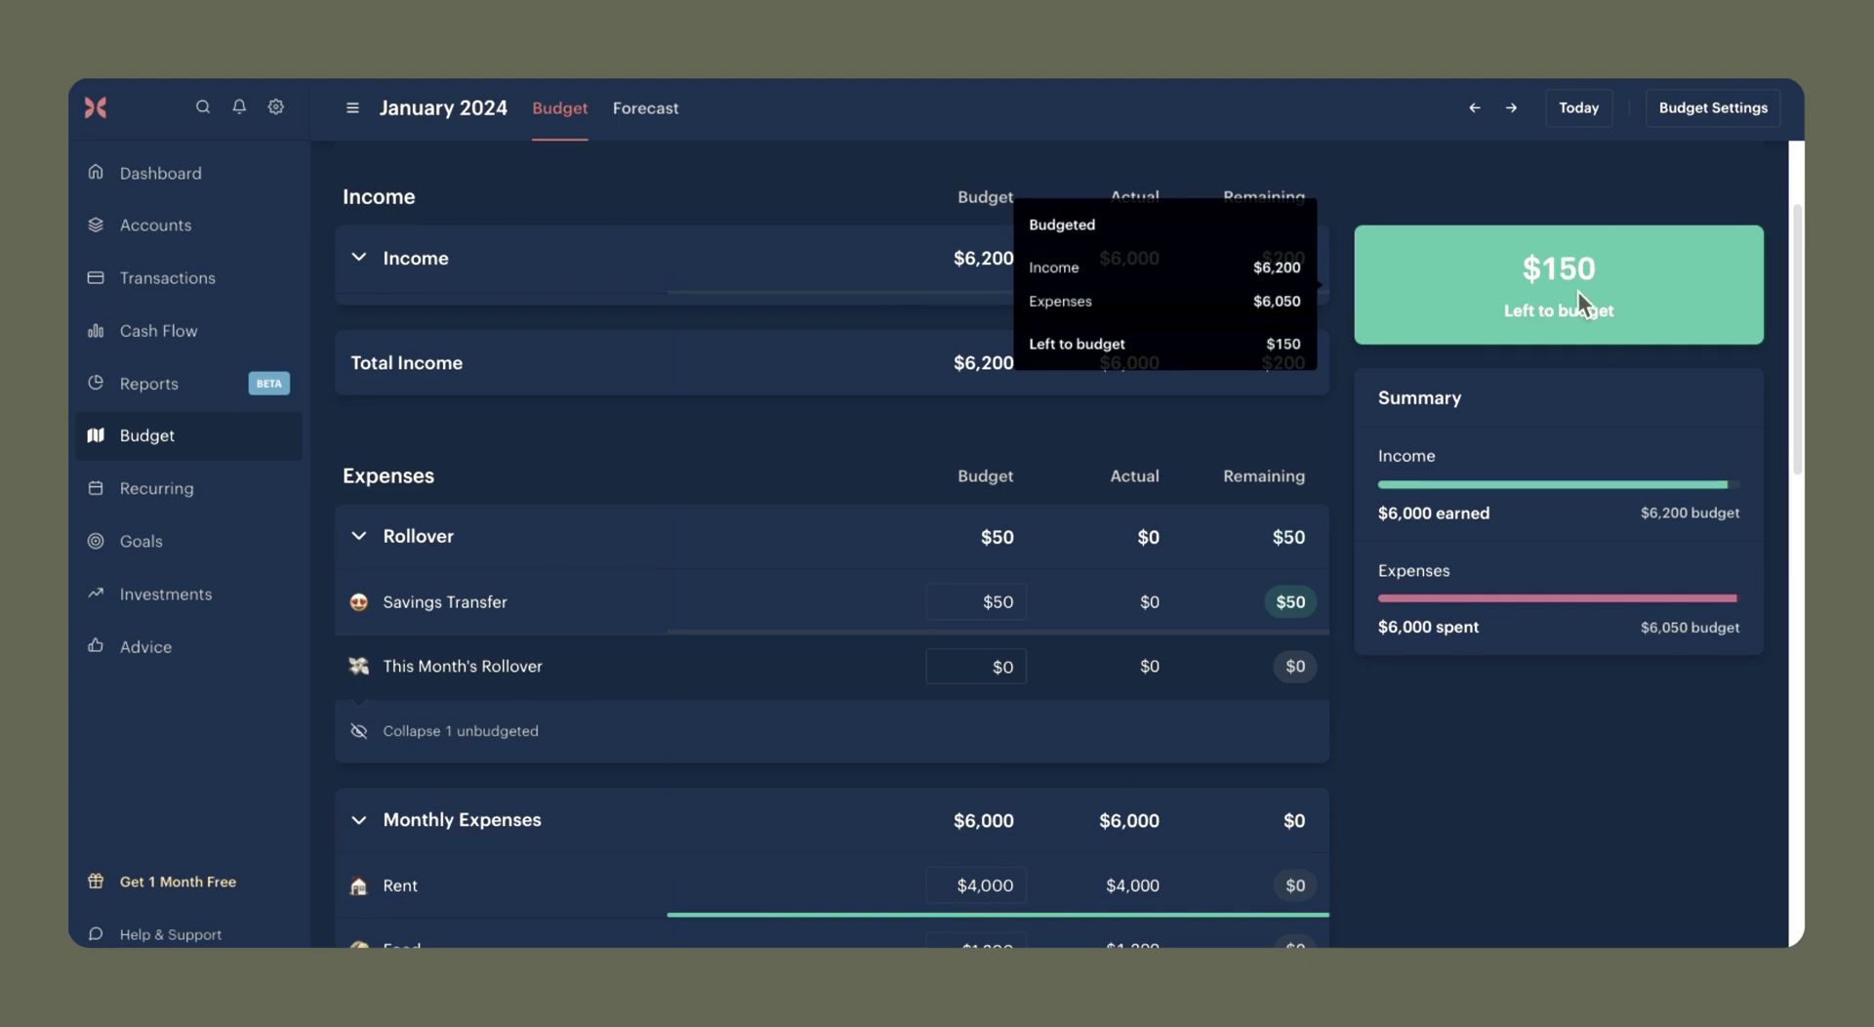
click(1009, 607)
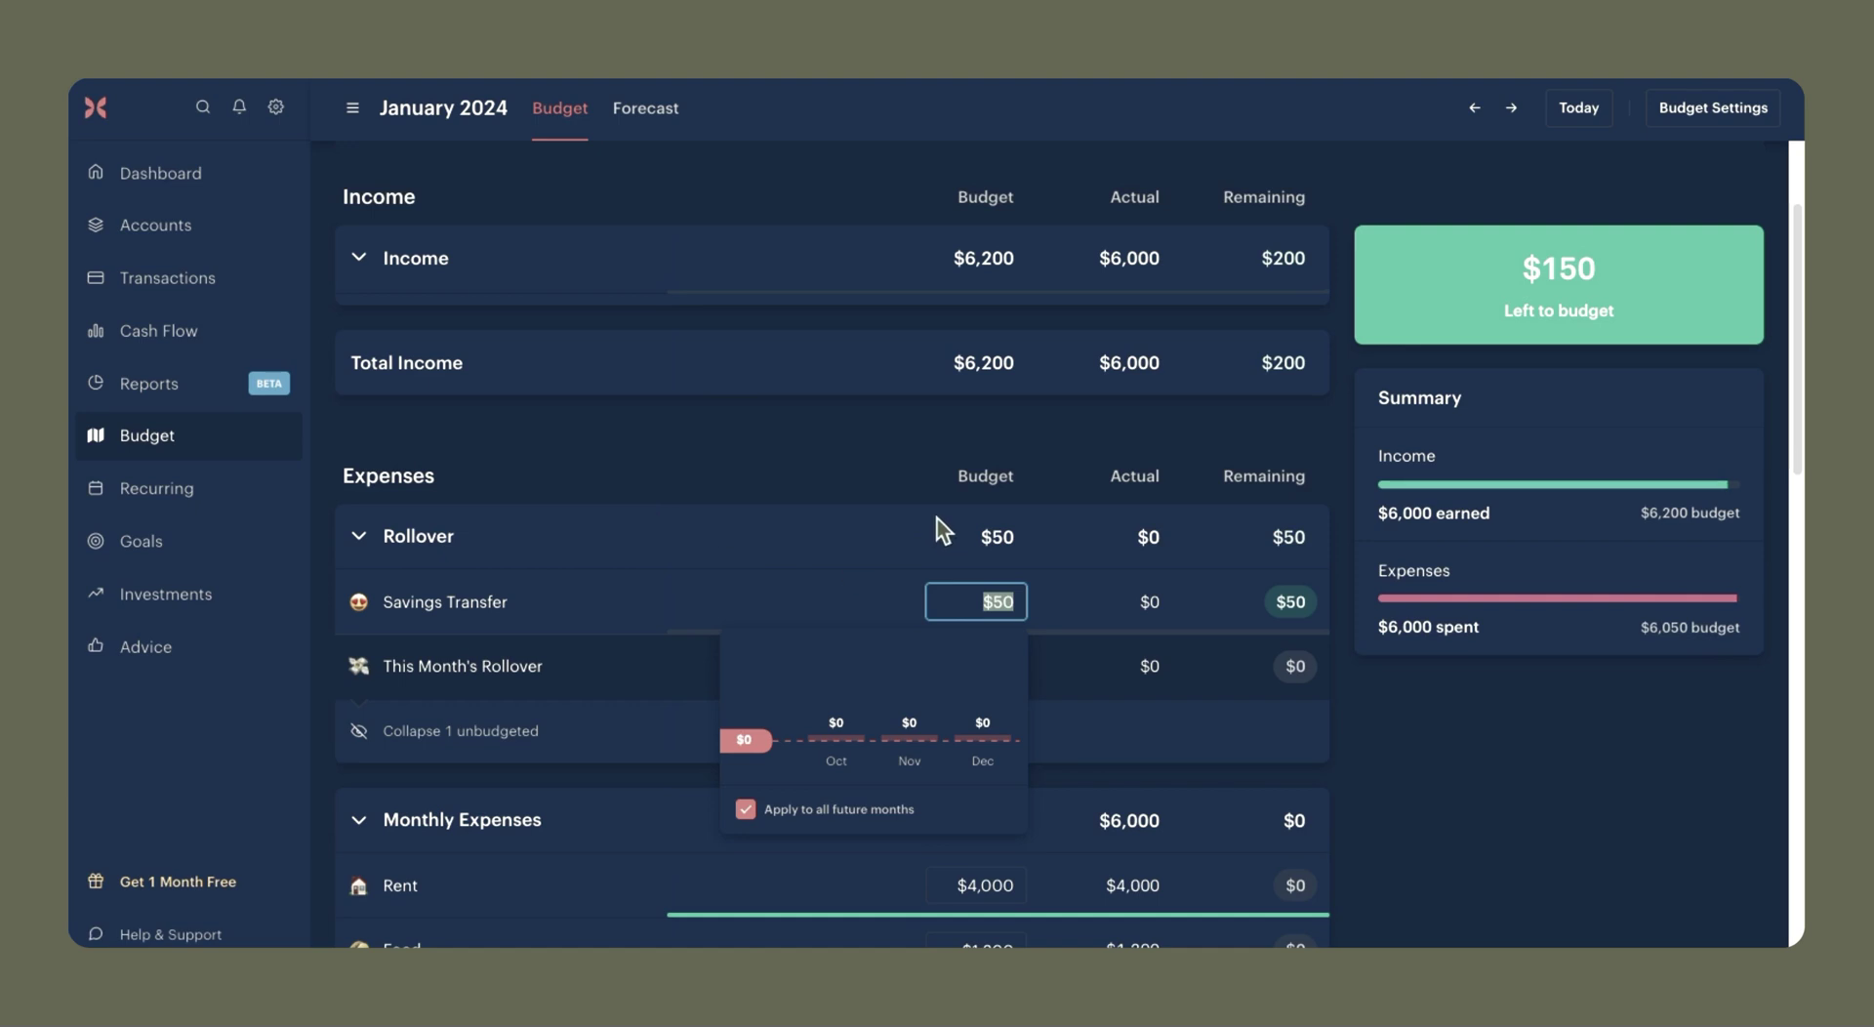
mouse_move(1583, 285)
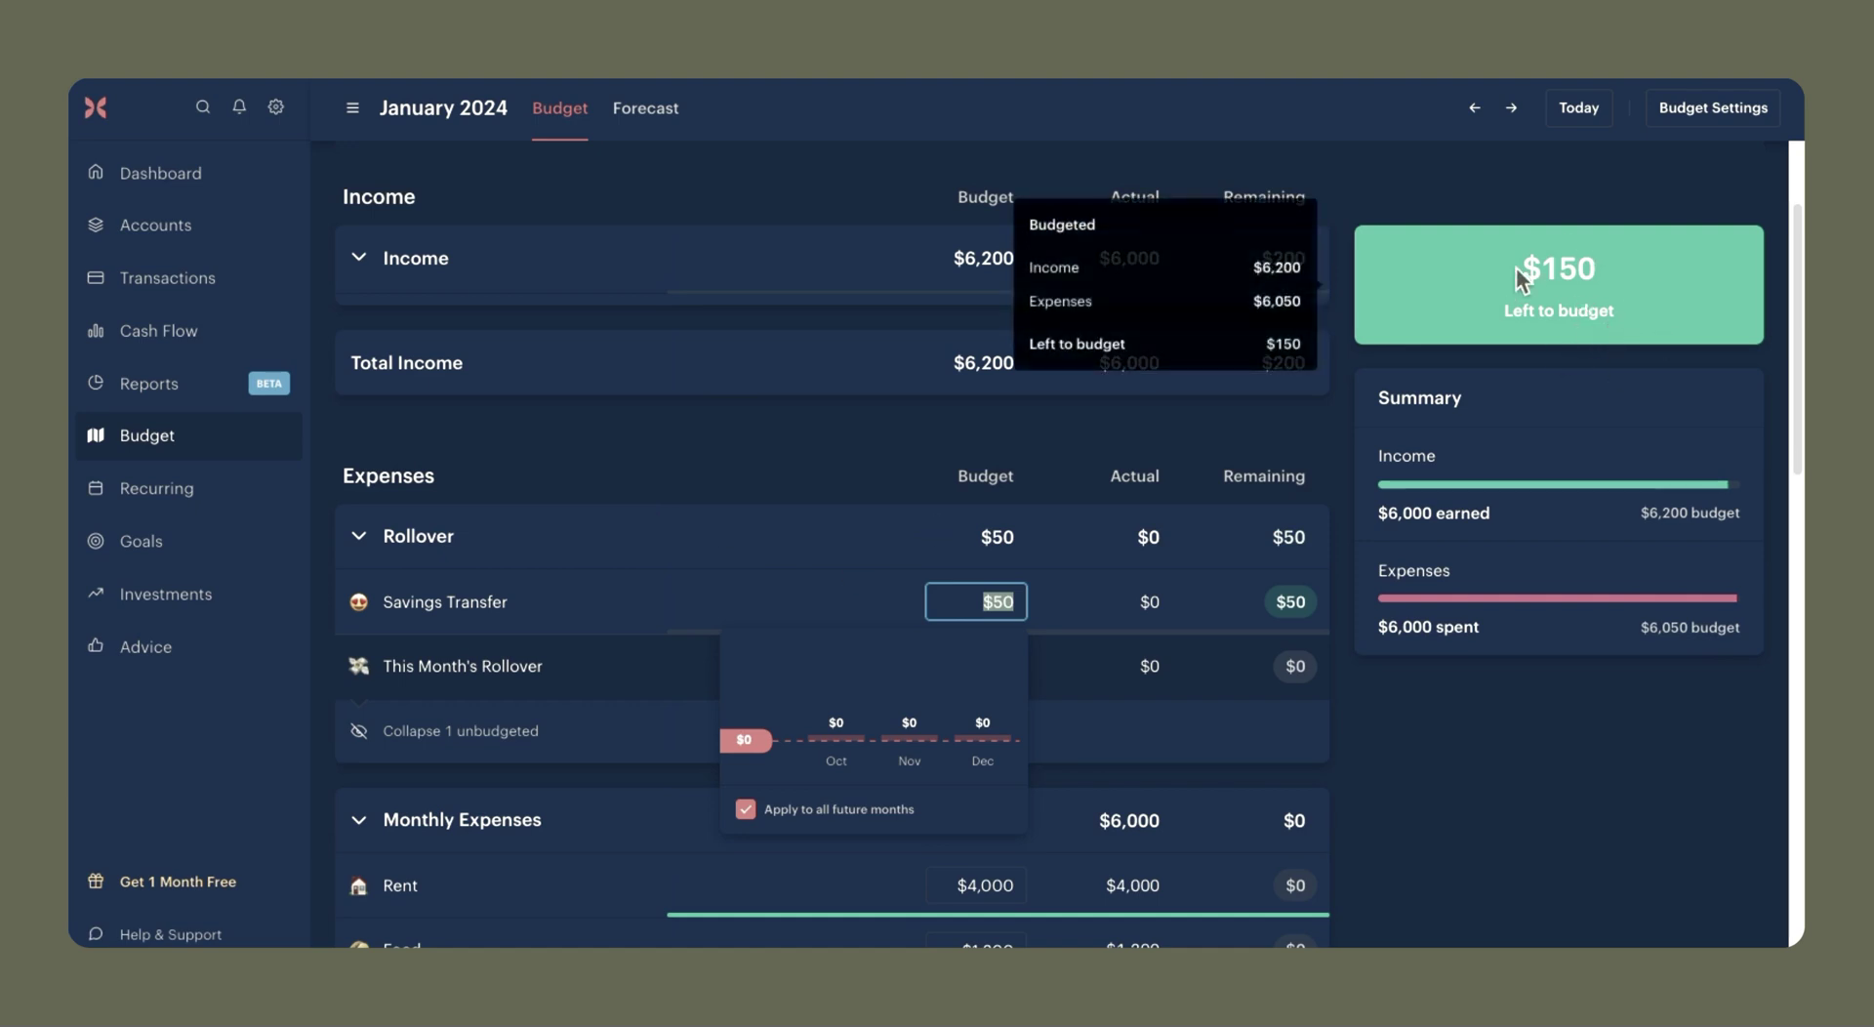
click(217, 240)
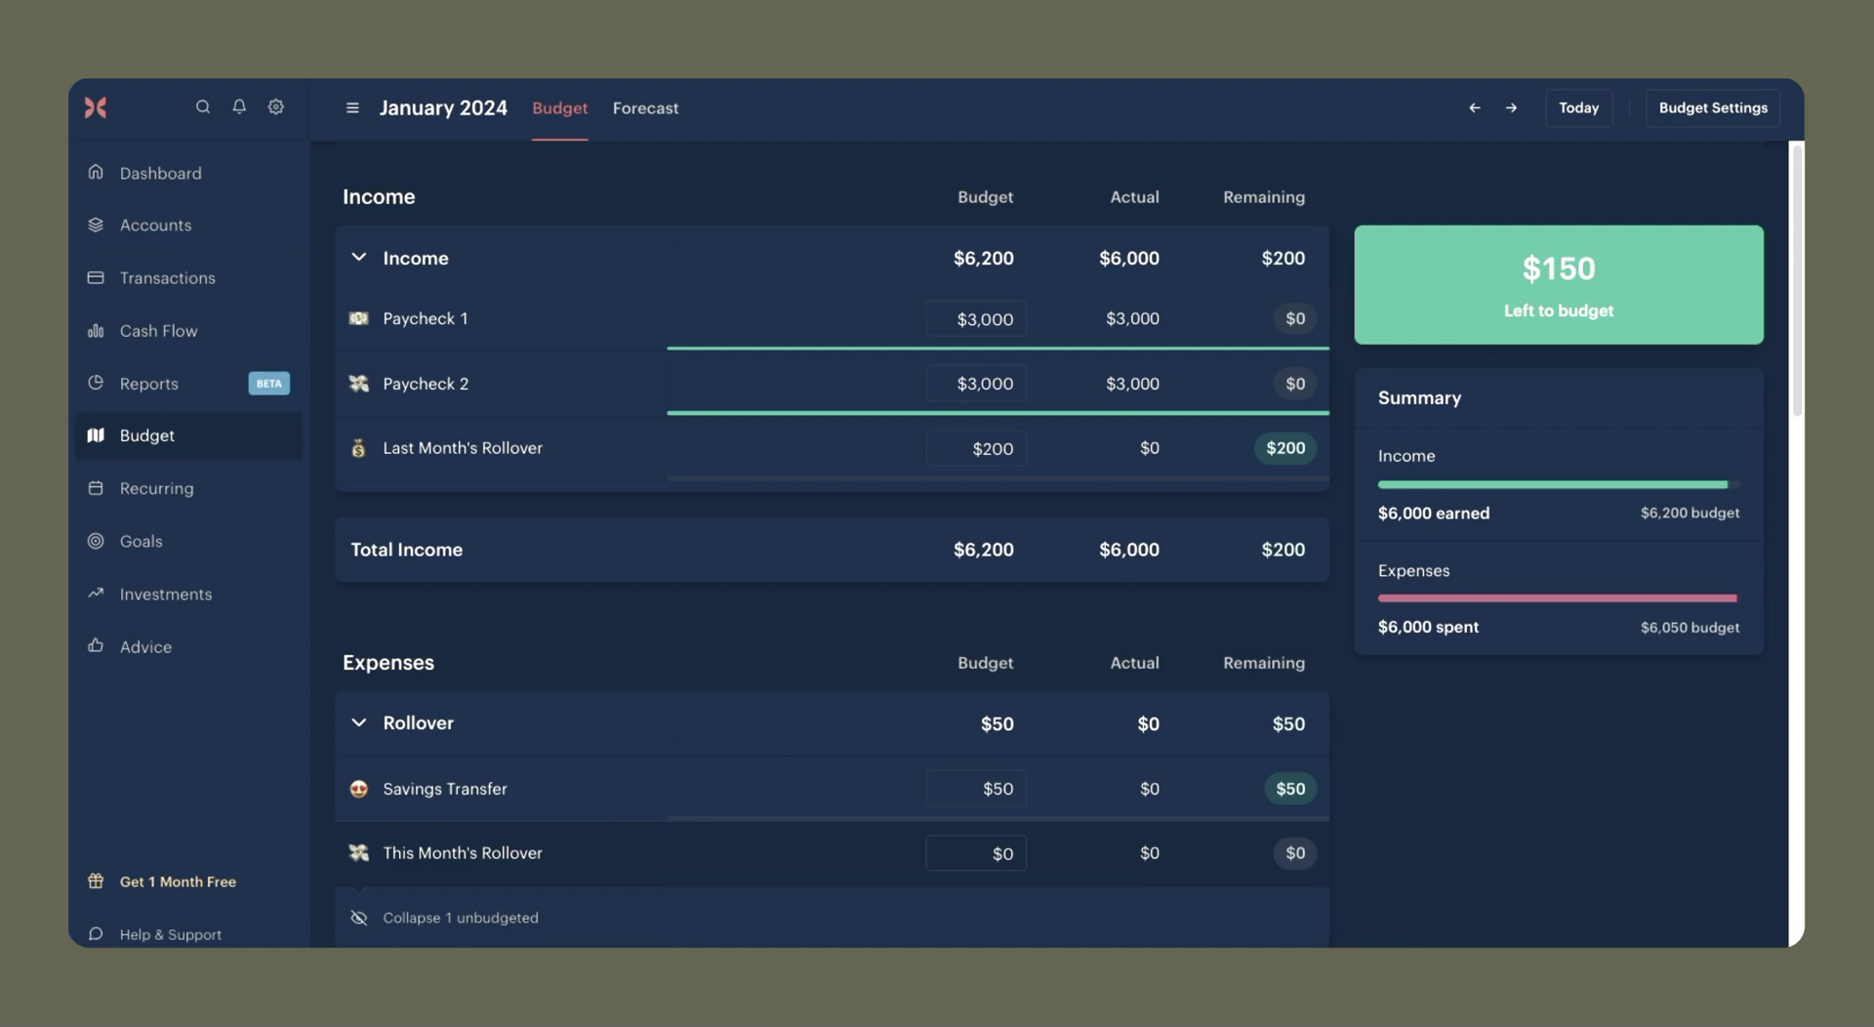
scroll(657, 401, down, 8)
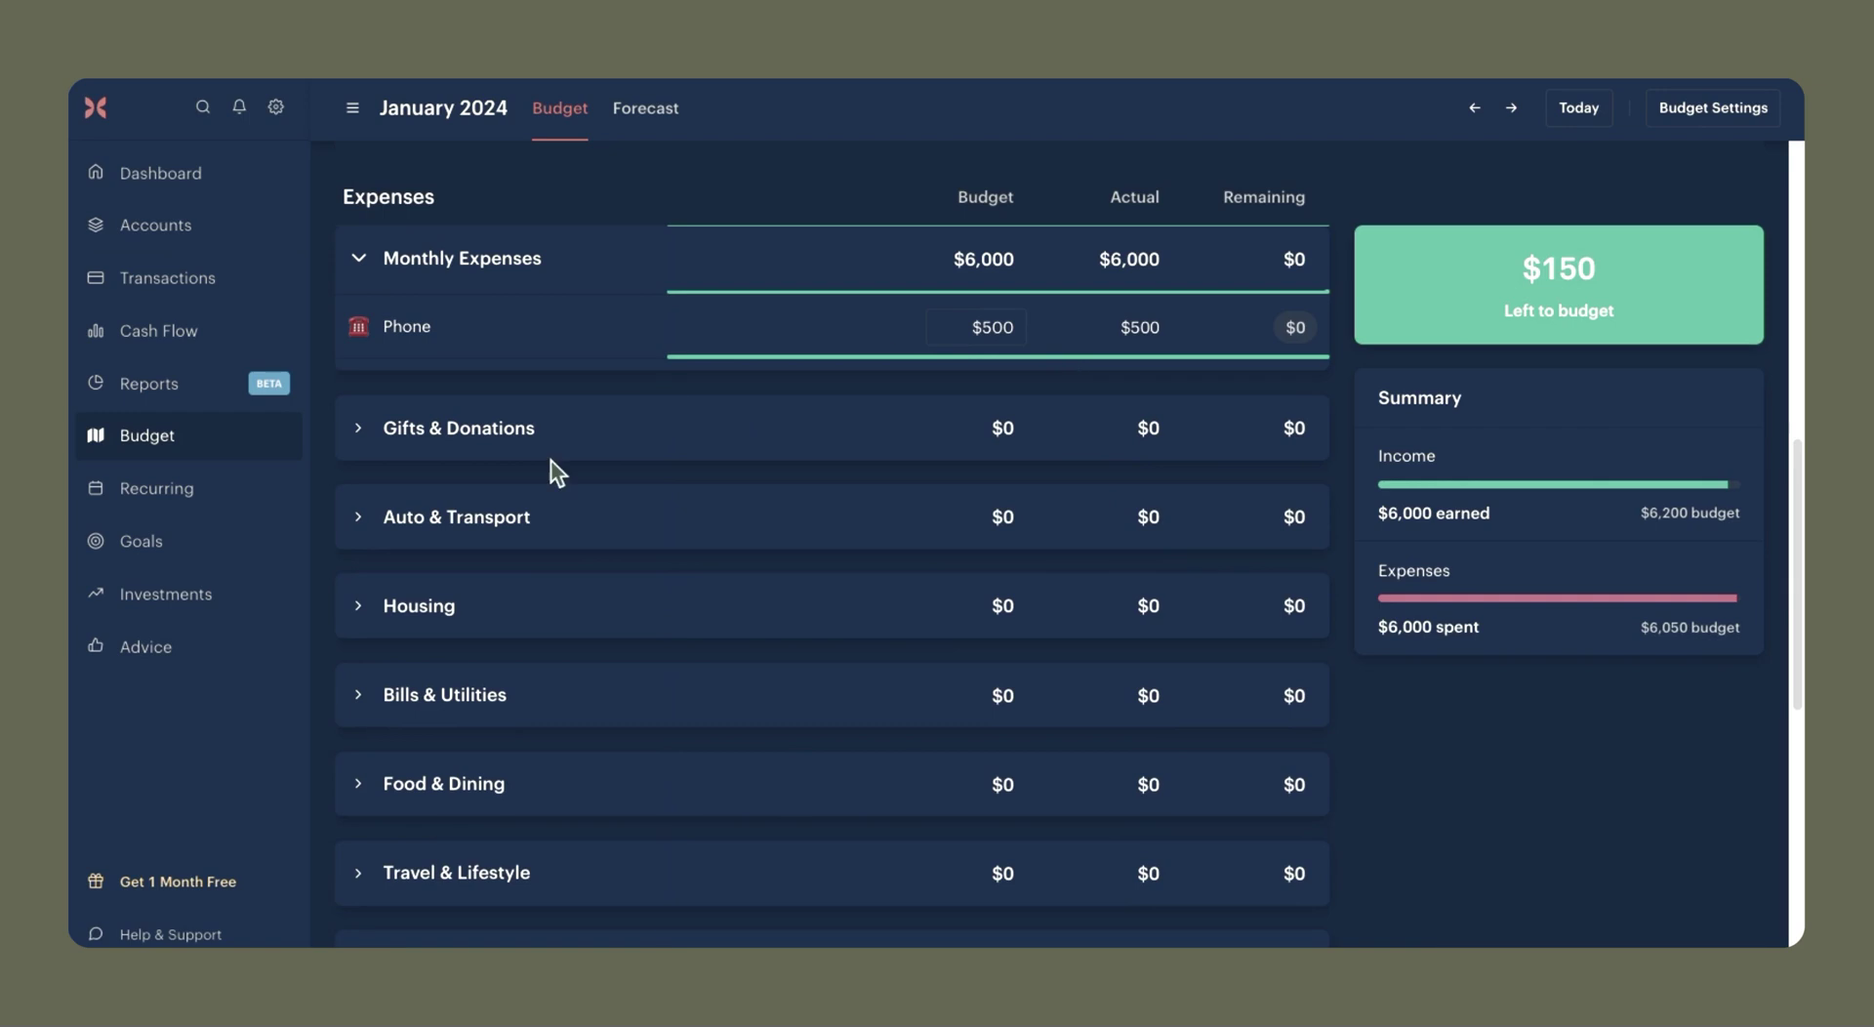
scroll(728, 577, down, 7)
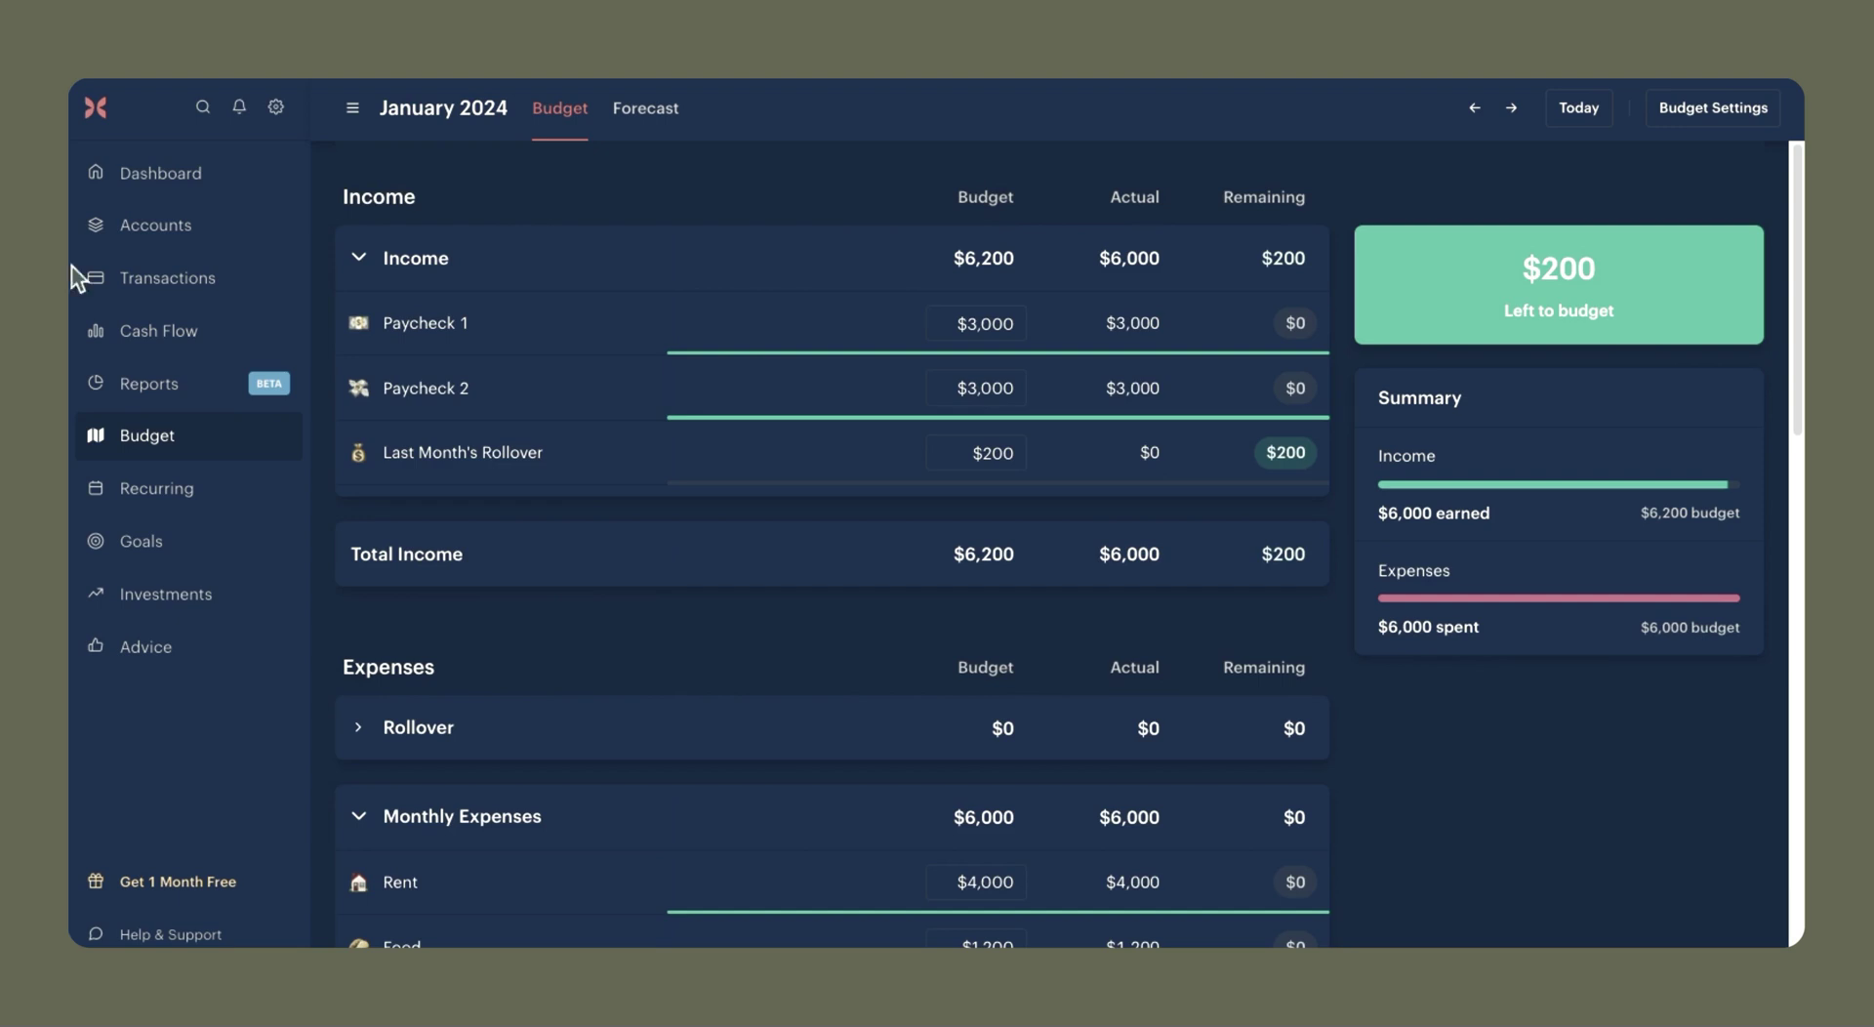
Start a new manual cash account and name it EXAMPLE Savings.
click(257, 234)
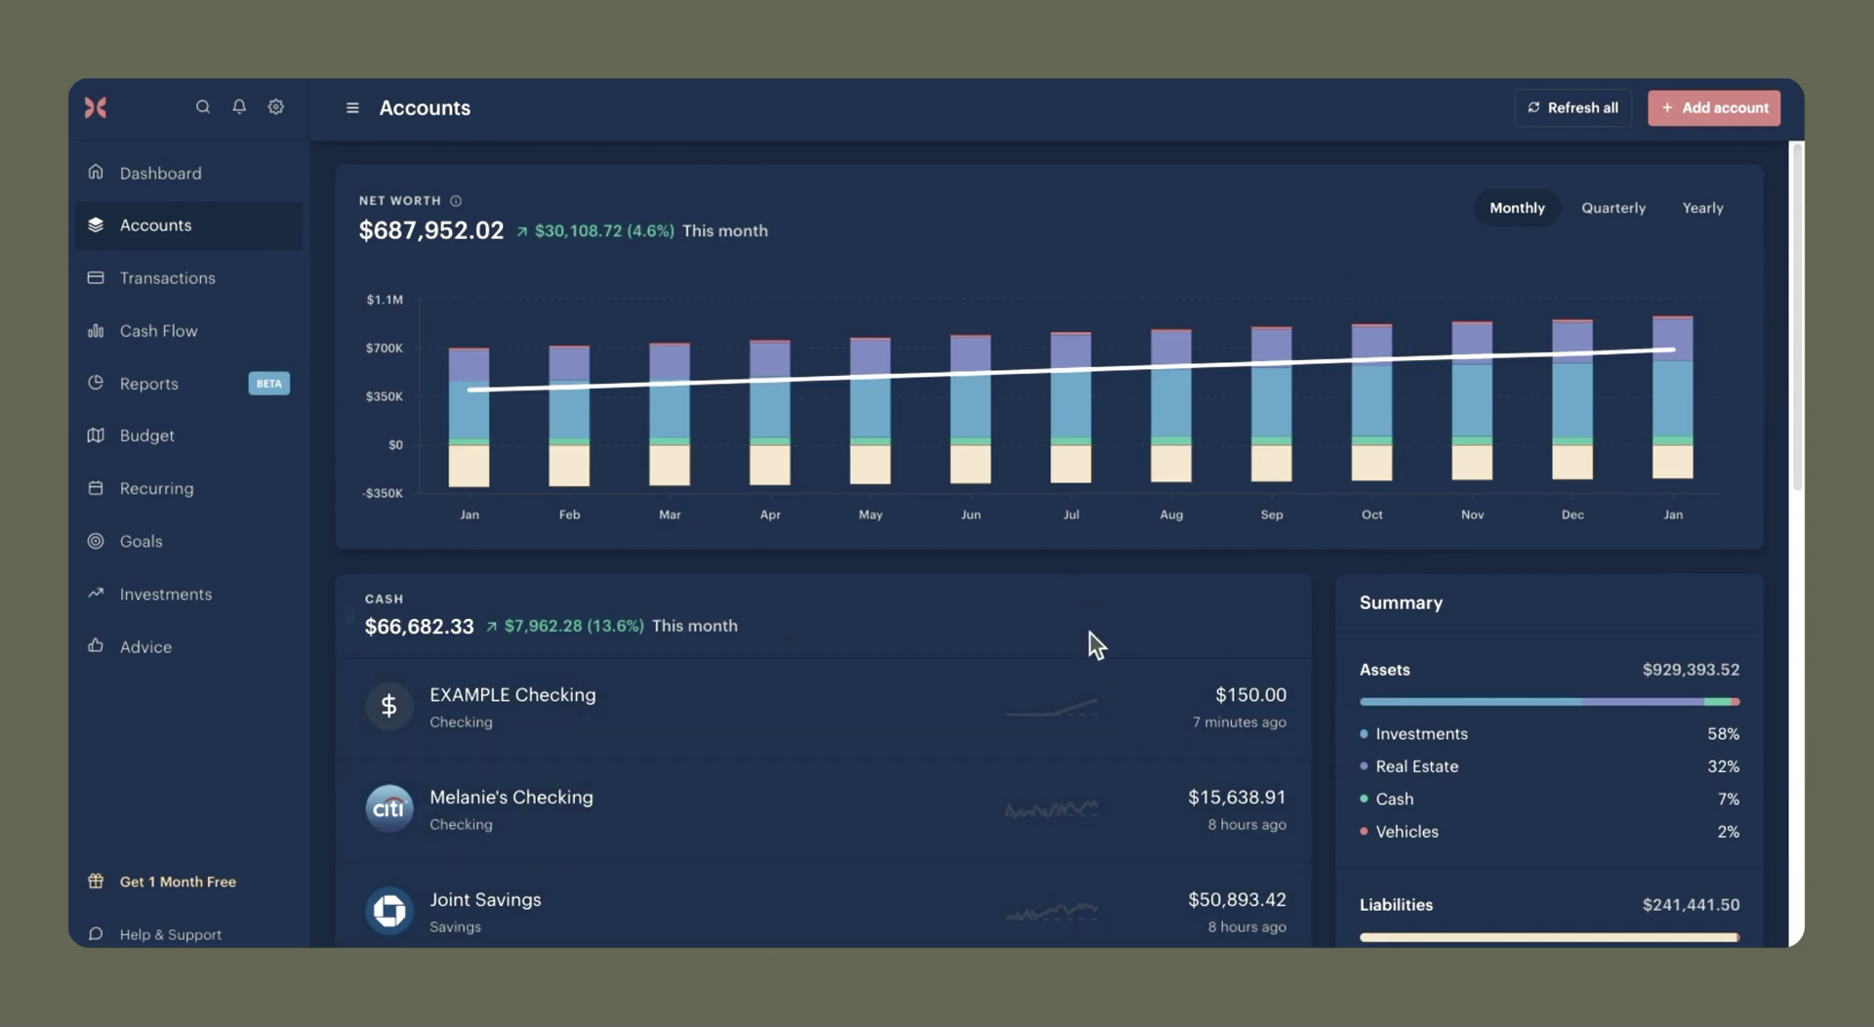
click(1719, 109)
click(1098, 847)
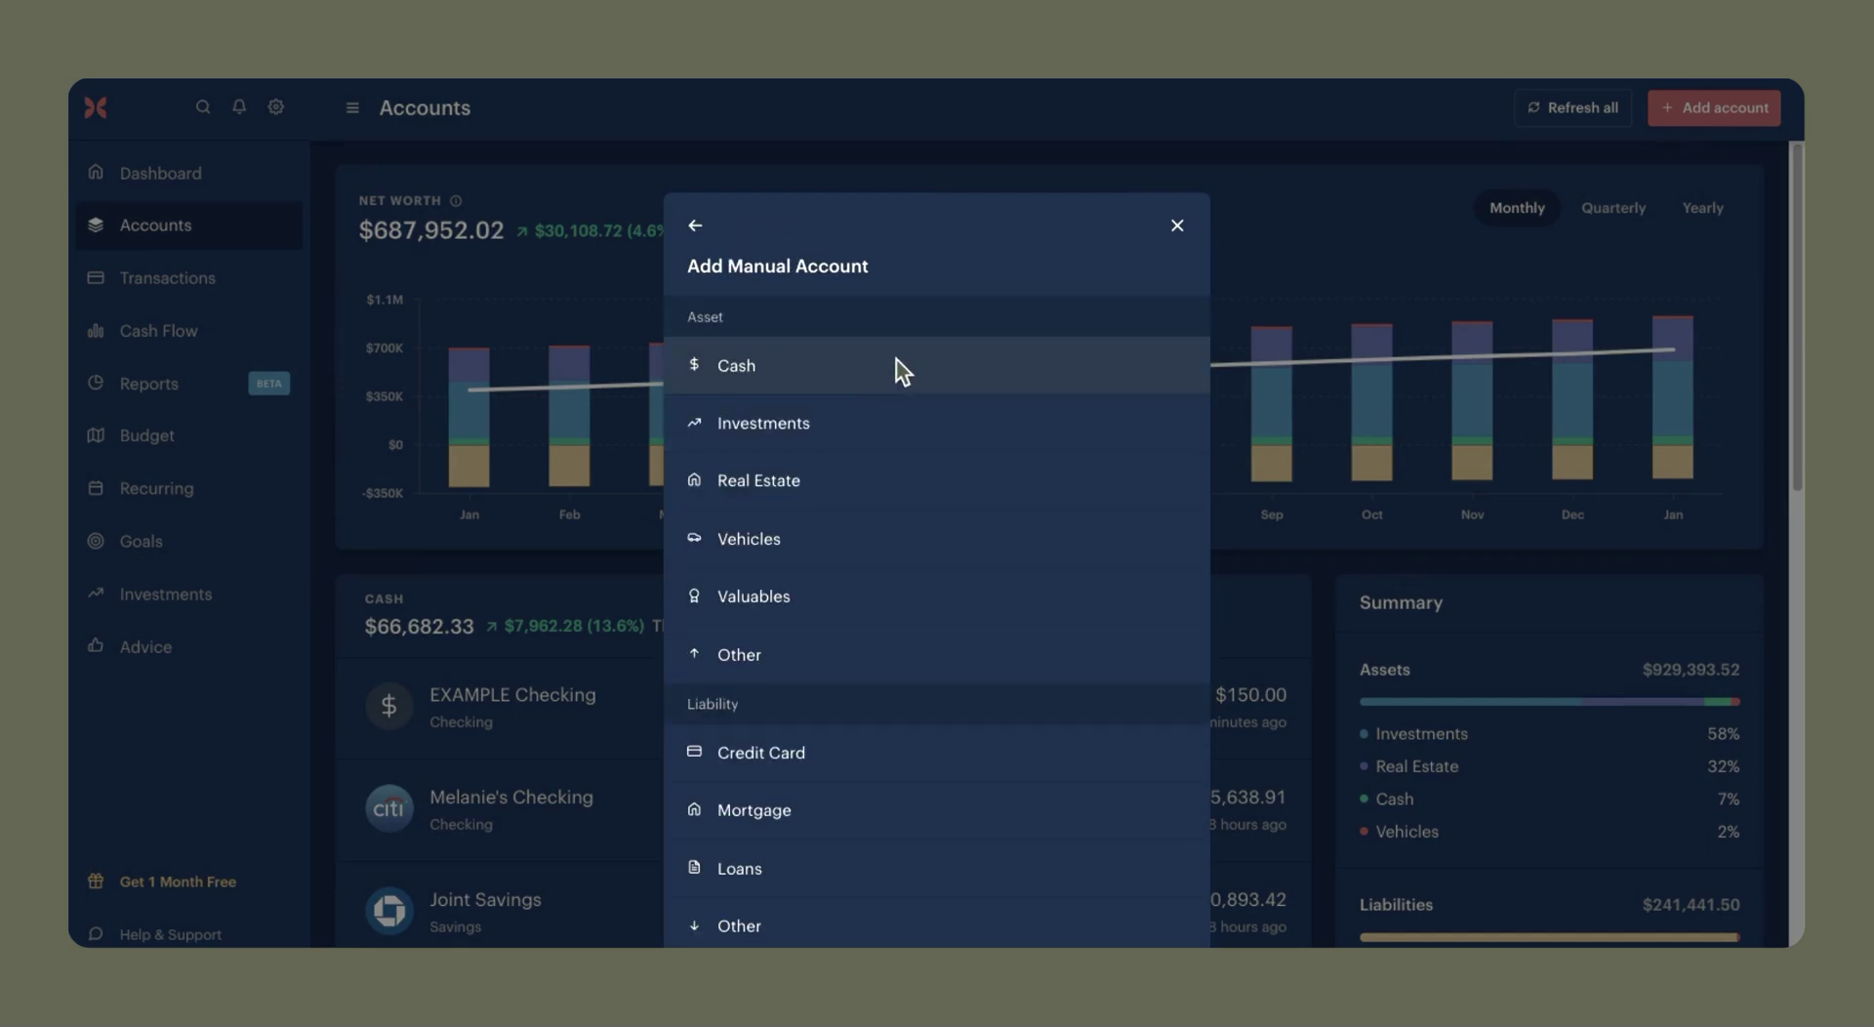
click(888, 363)
click(853, 371)
text(EXAMPL)
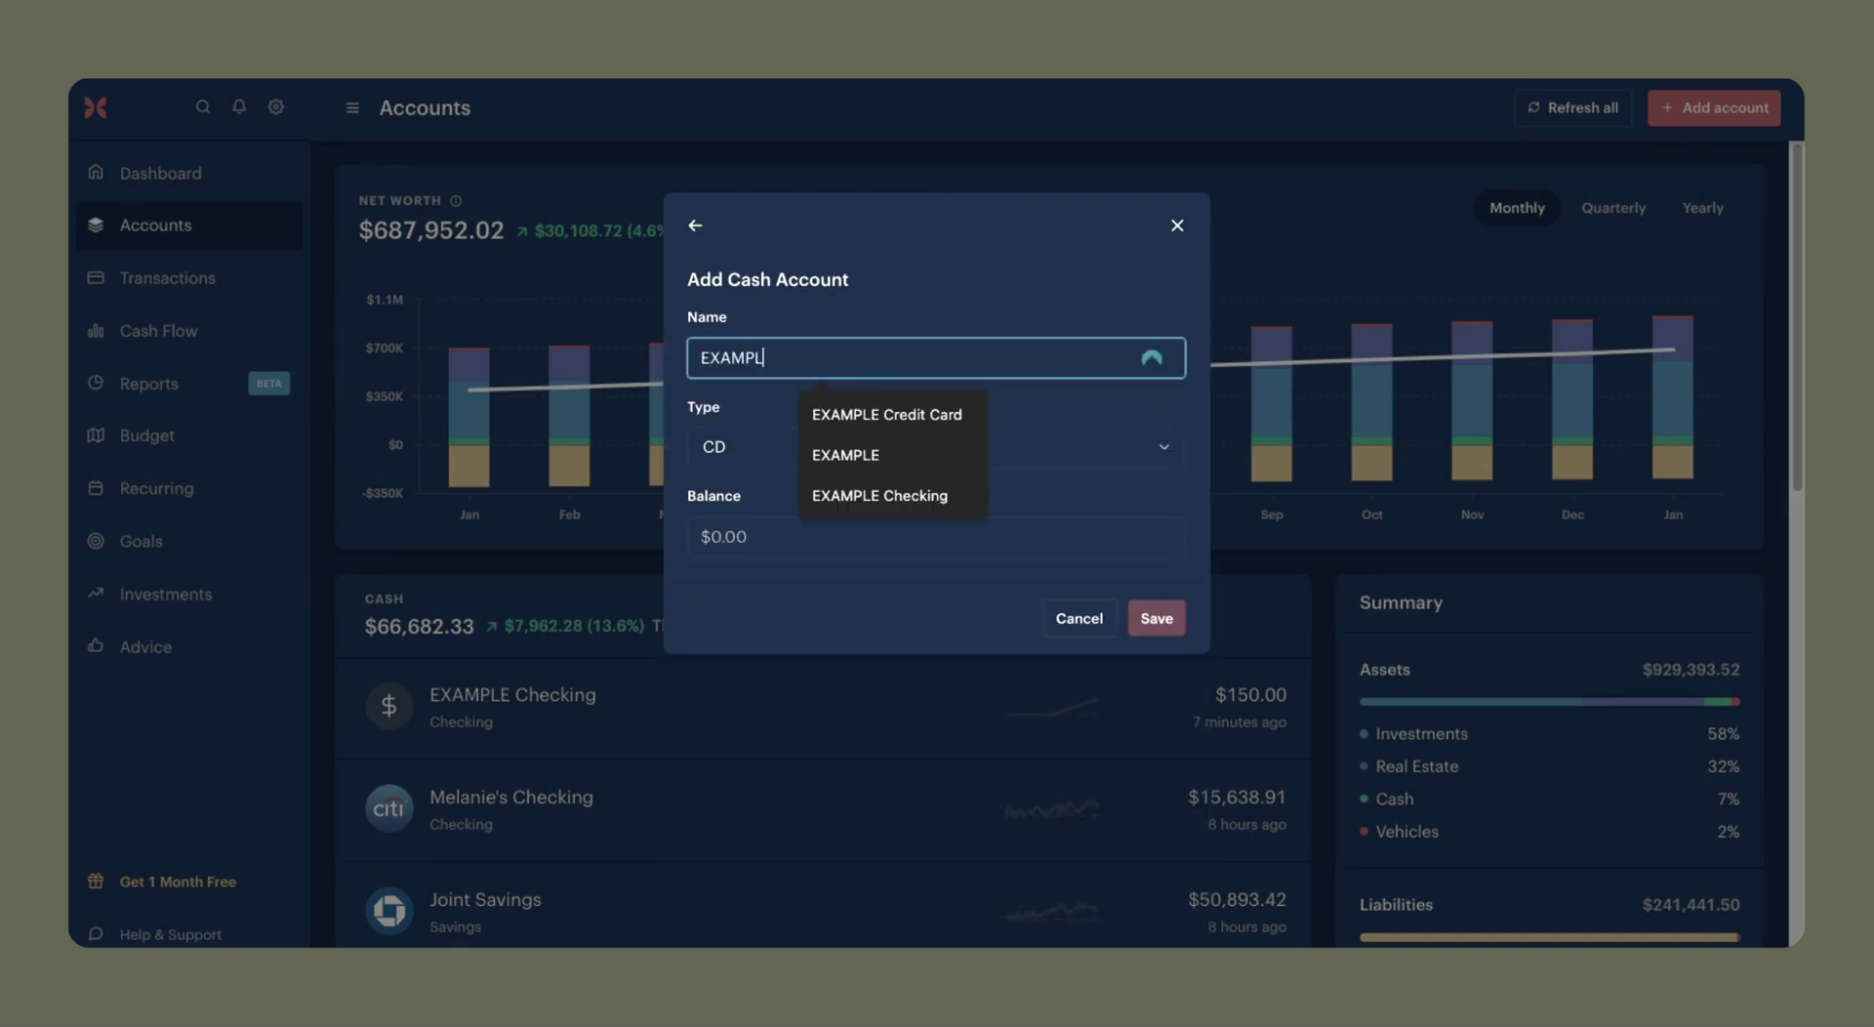
text(E Savings)
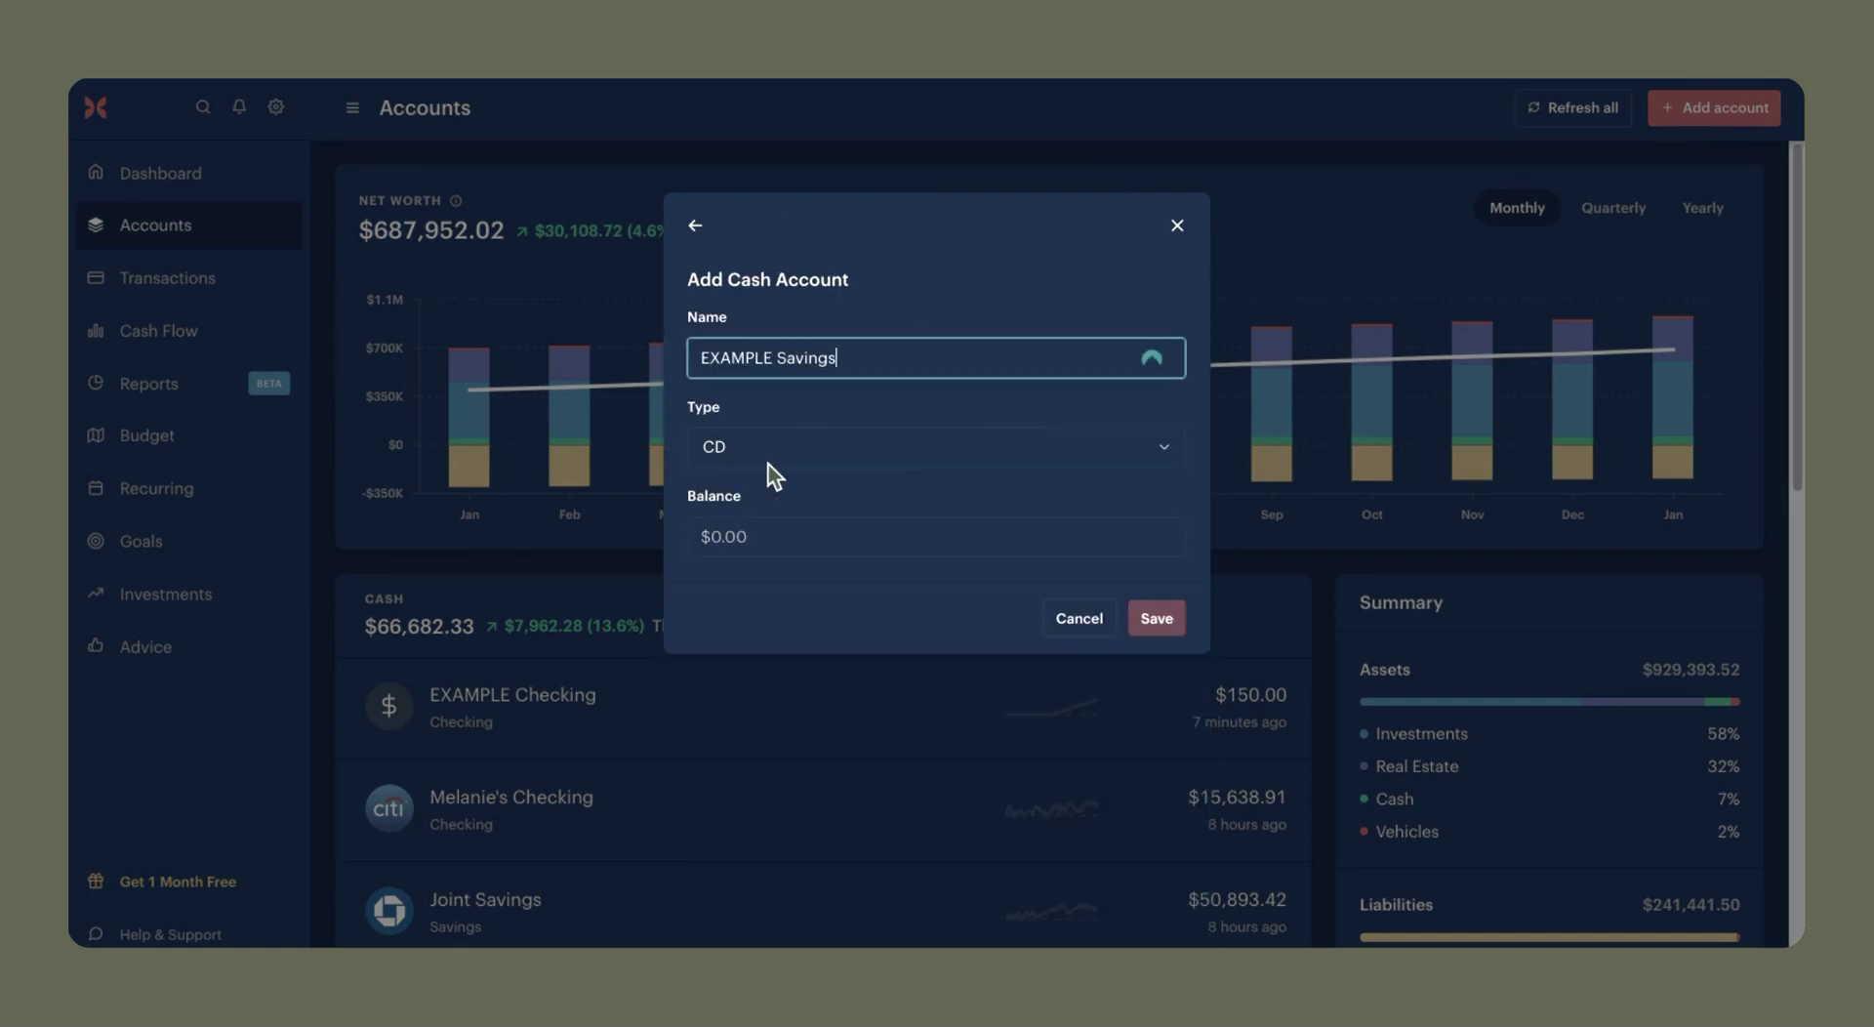
Make the new cash account a Savings type with a balance of $0 and save it.
click(771, 457)
click(806, 593)
click(822, 543)
text(0)
click(865, 483)
click(1154, 619)
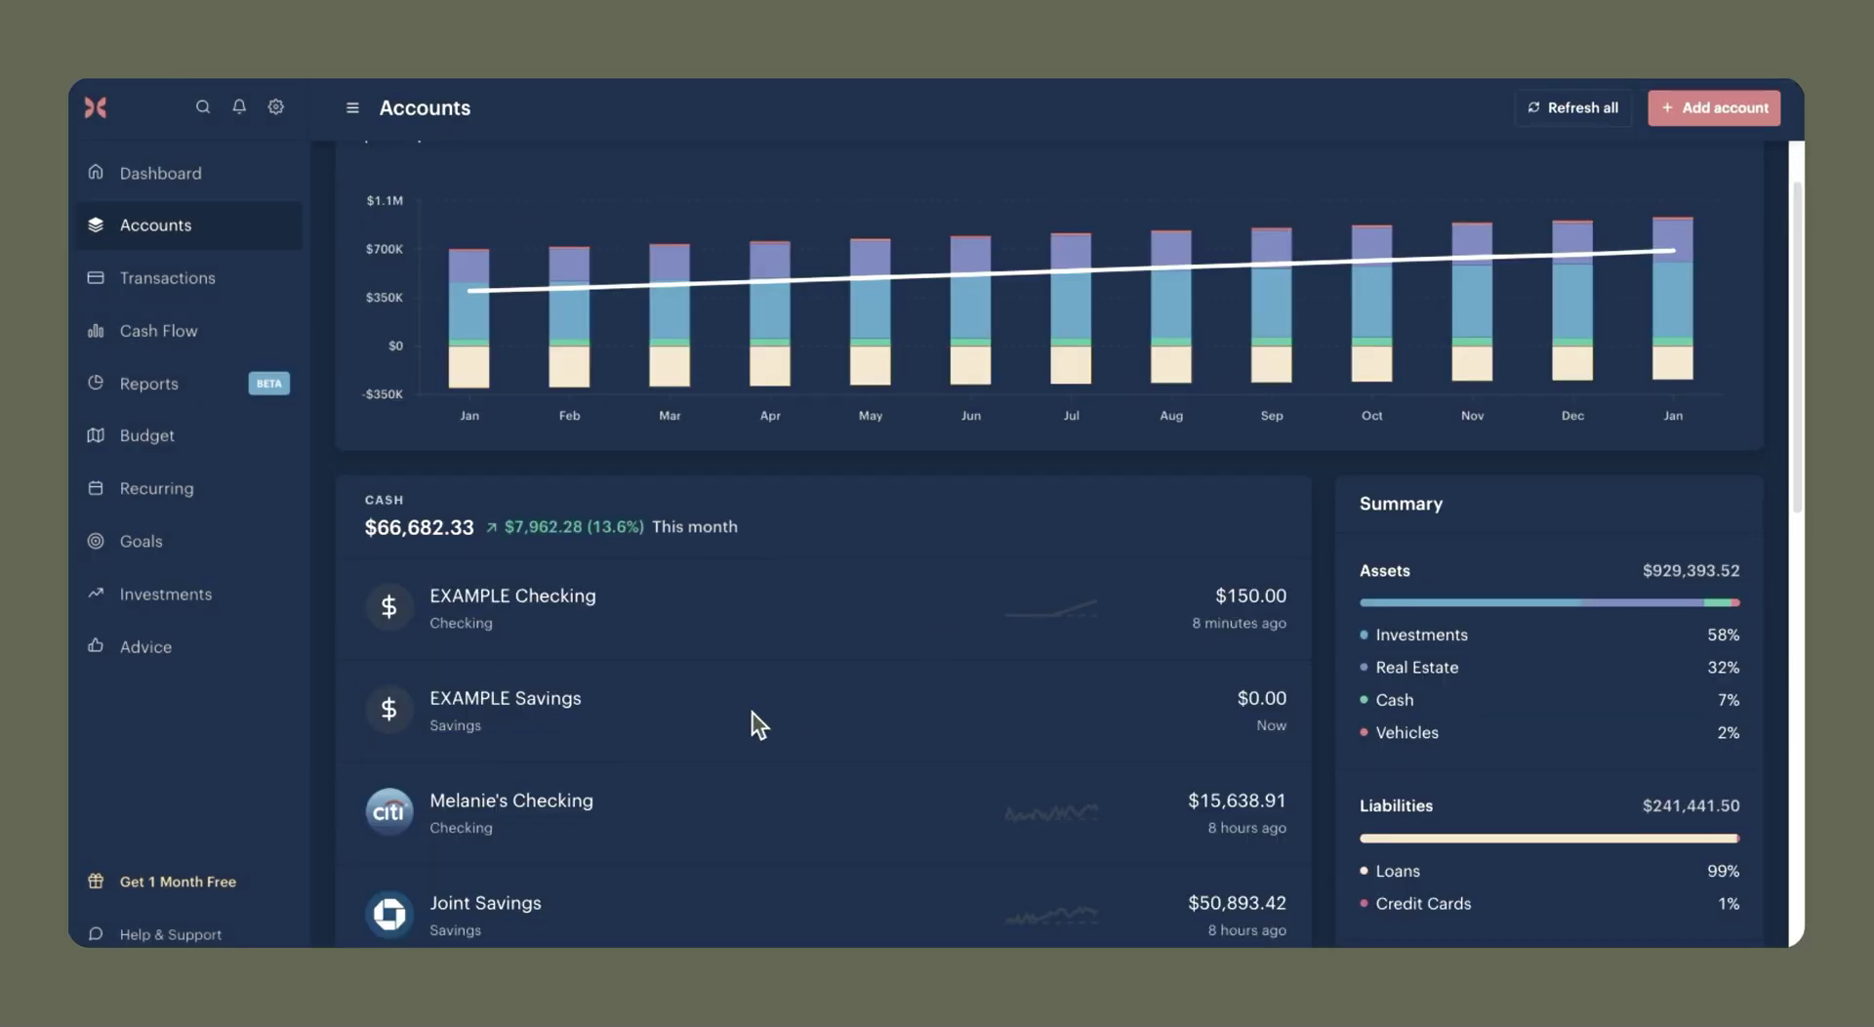
Set up a Savings goal in the save-up category with a $1,000 target and continue to account assignment.
click(230, 554)
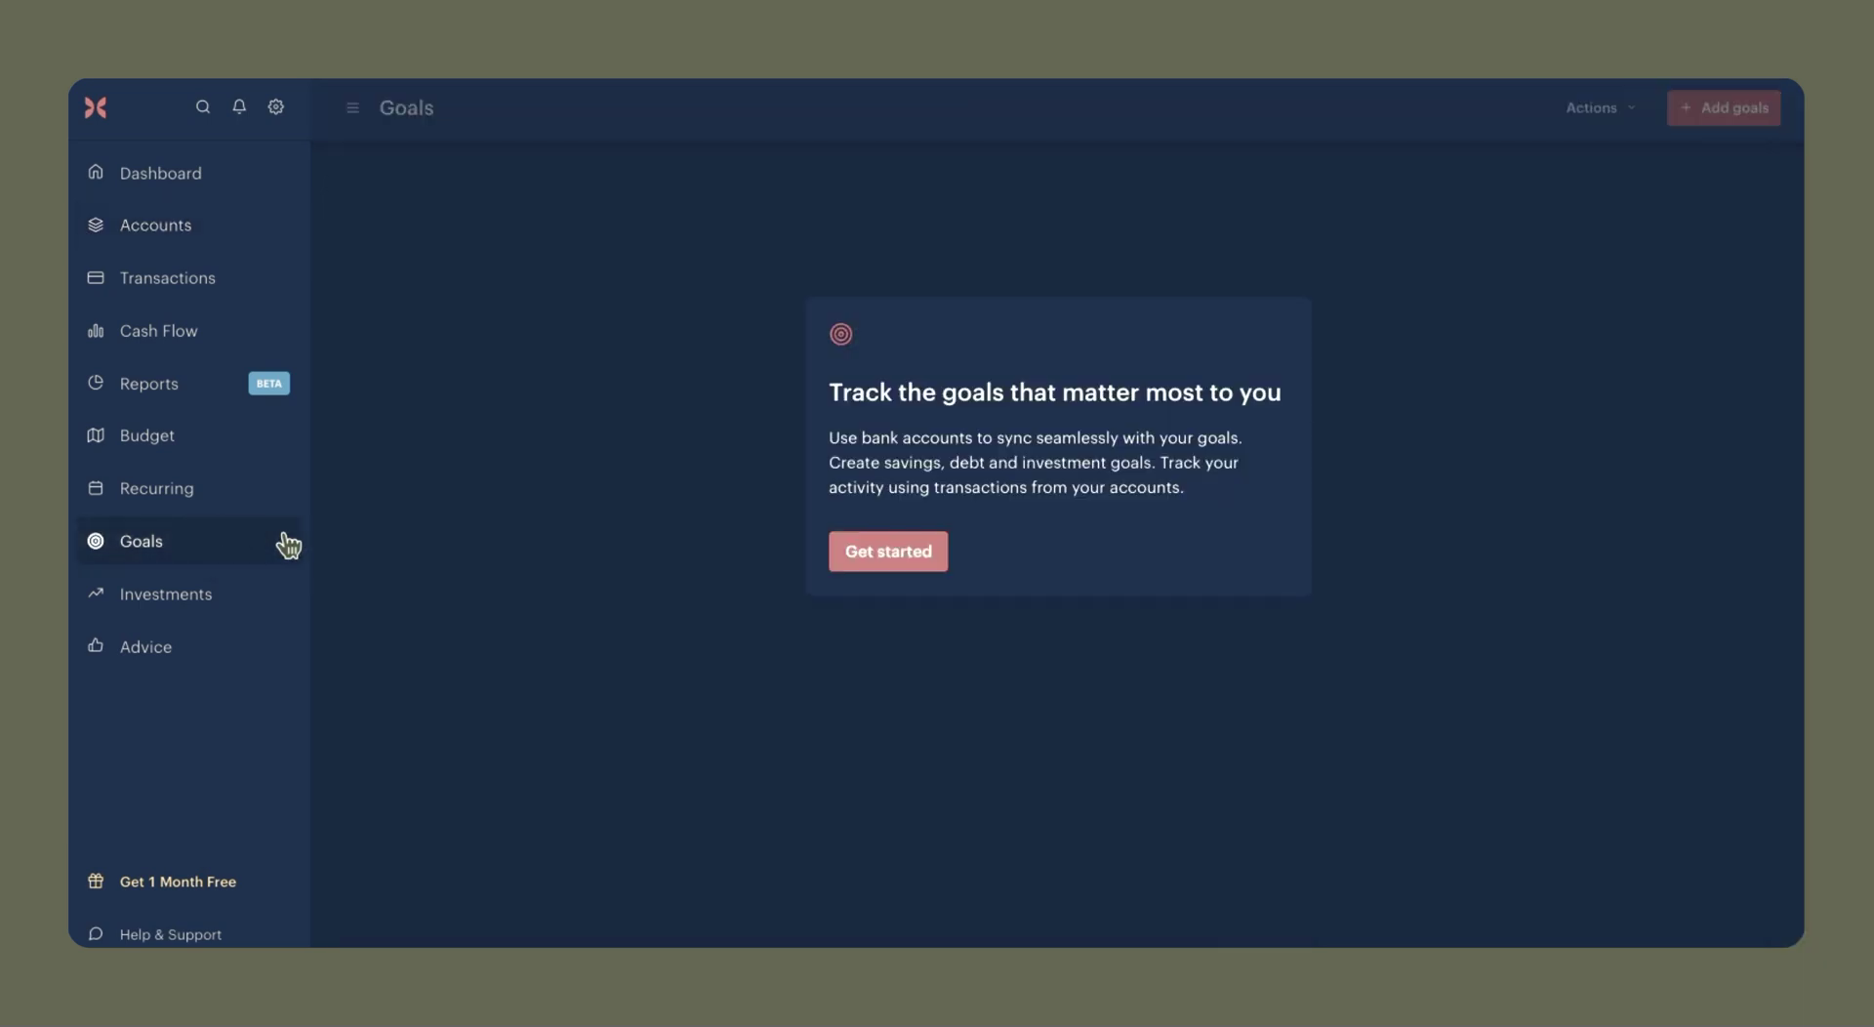
click(909, 554)
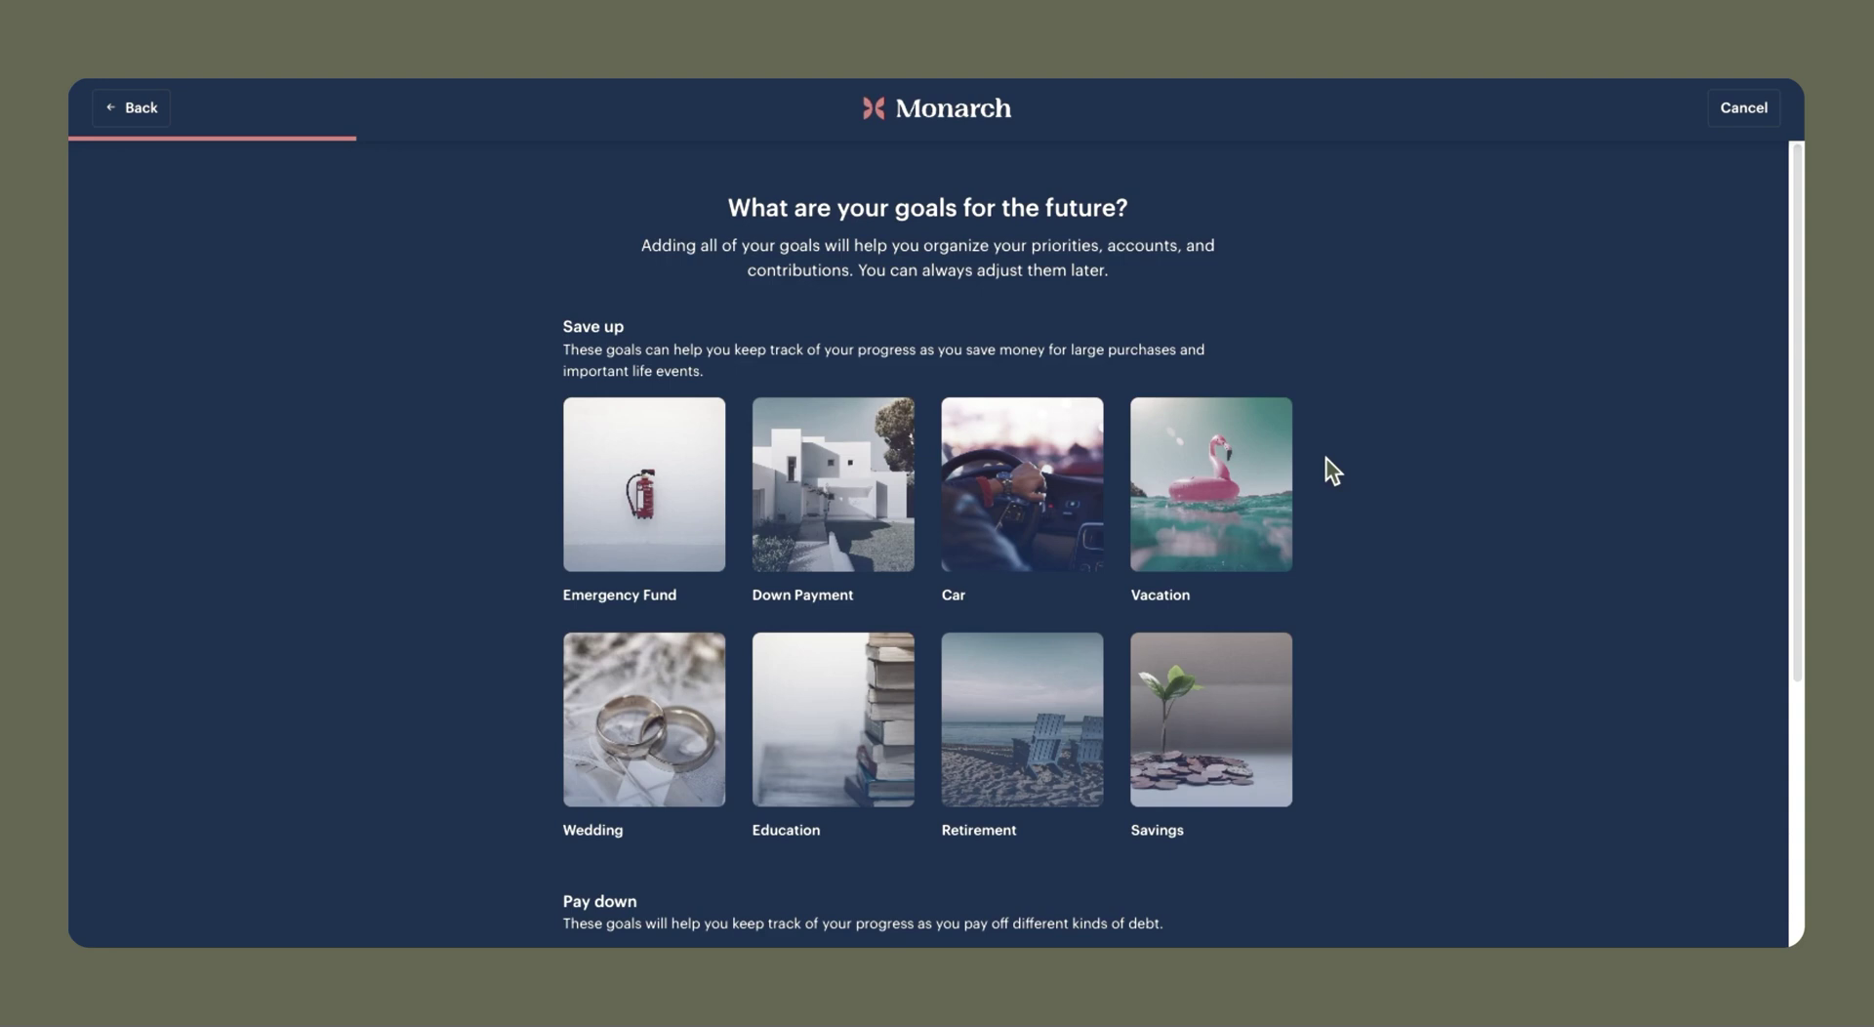
click(1226, 711)
scroll(1351, 464, down, 5)
click(992, 935)
click(935, 402)
click(923, 447)
click(962, 543)
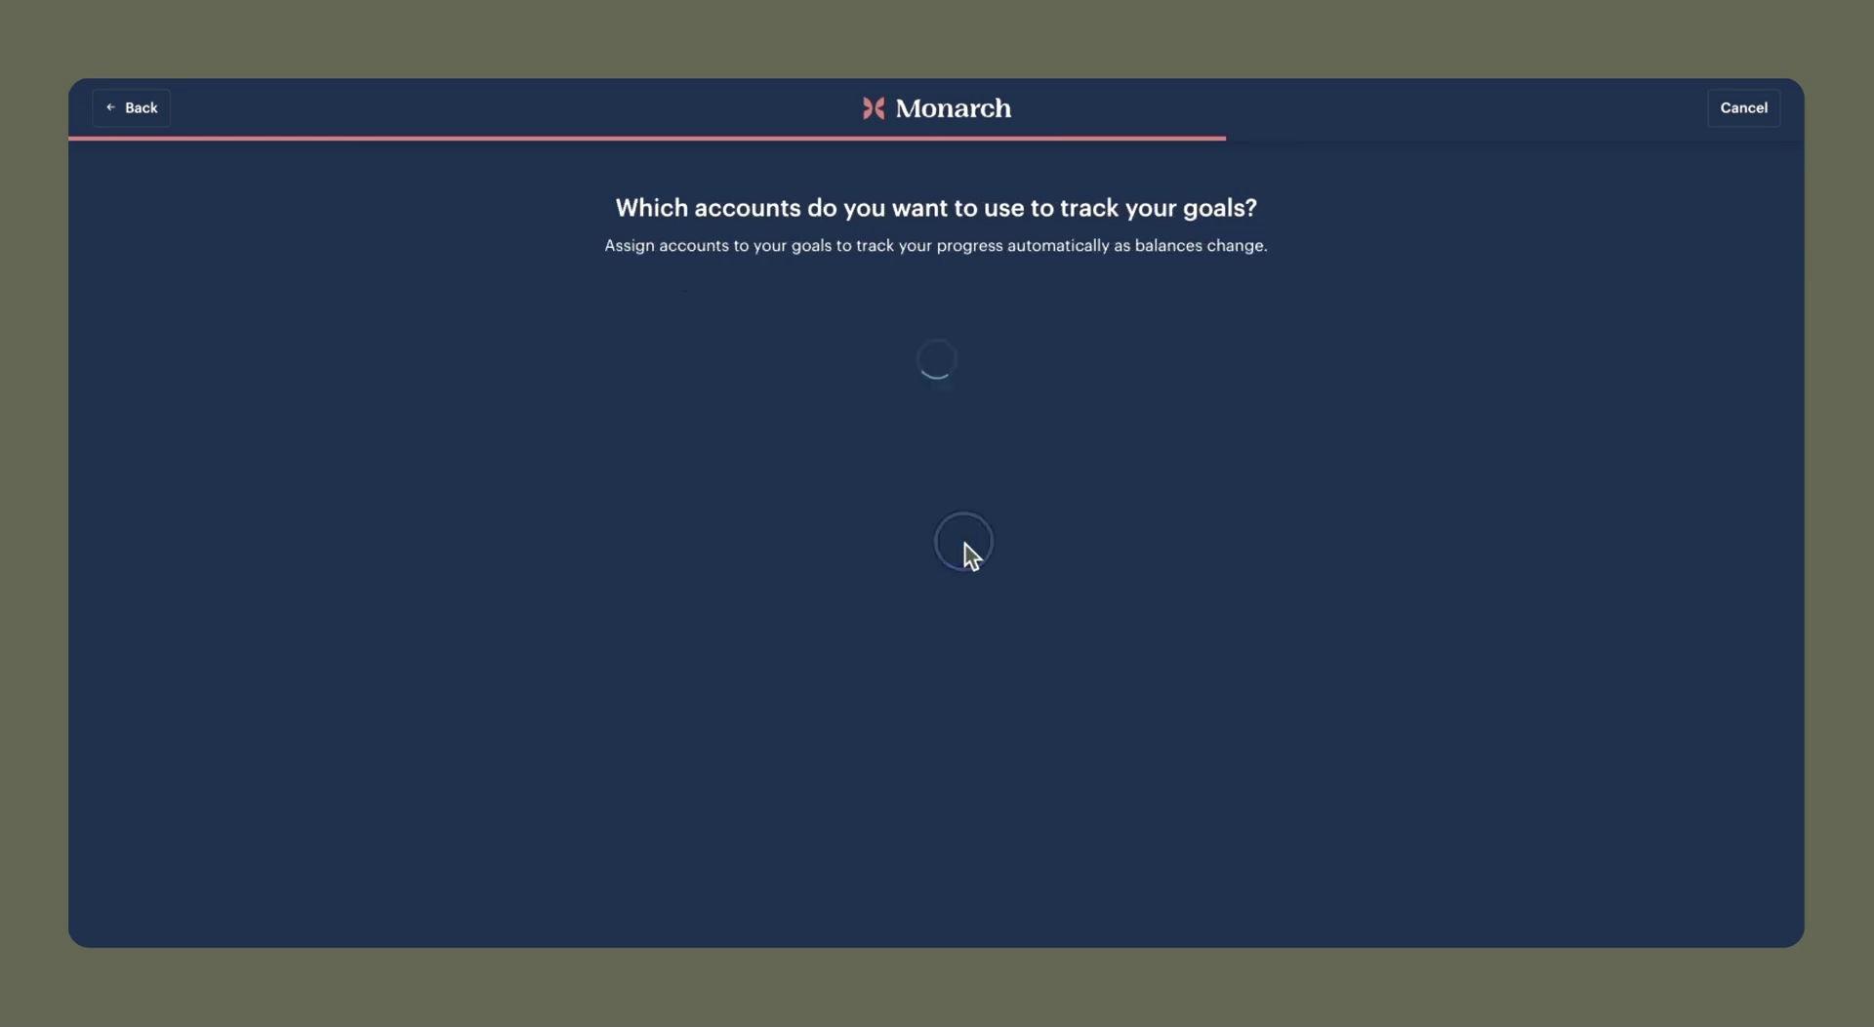
Assign the entire EXAMPLE Savings balance to the Savings goal and finish the setup without a monthly contribution.
click(1105, 337)
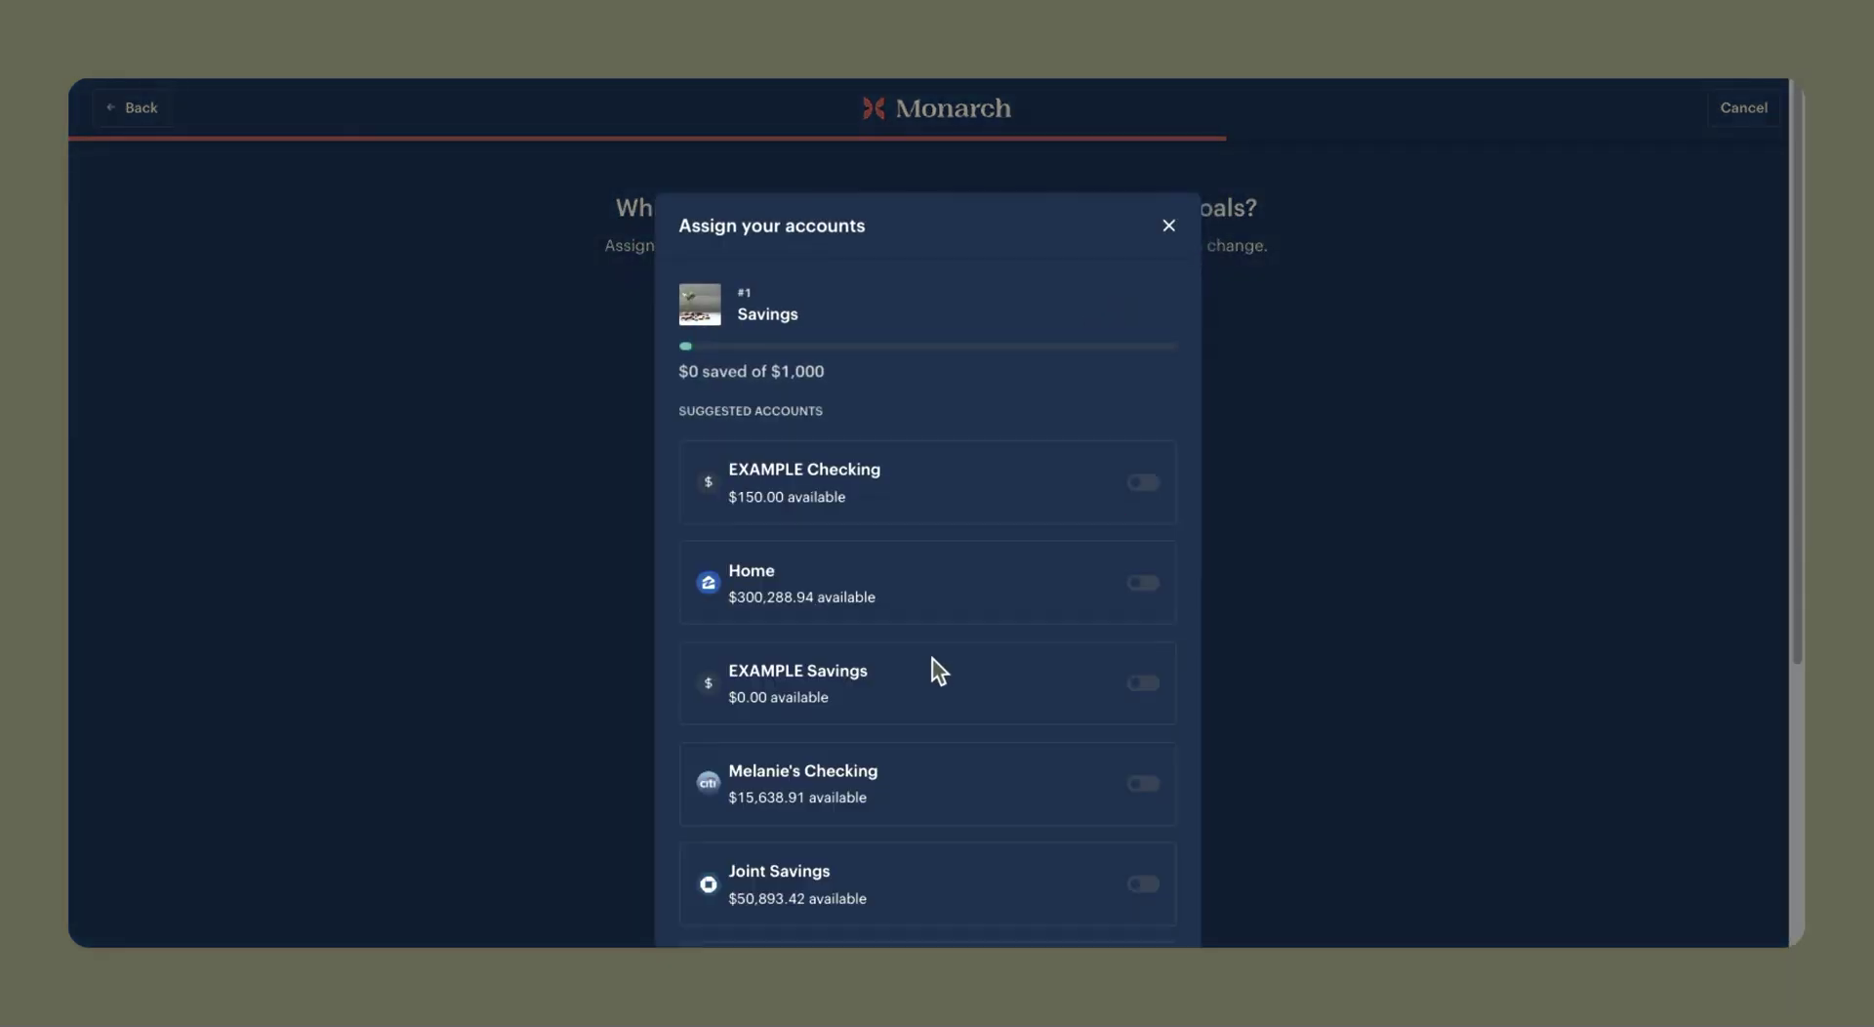
click(1142, 683)
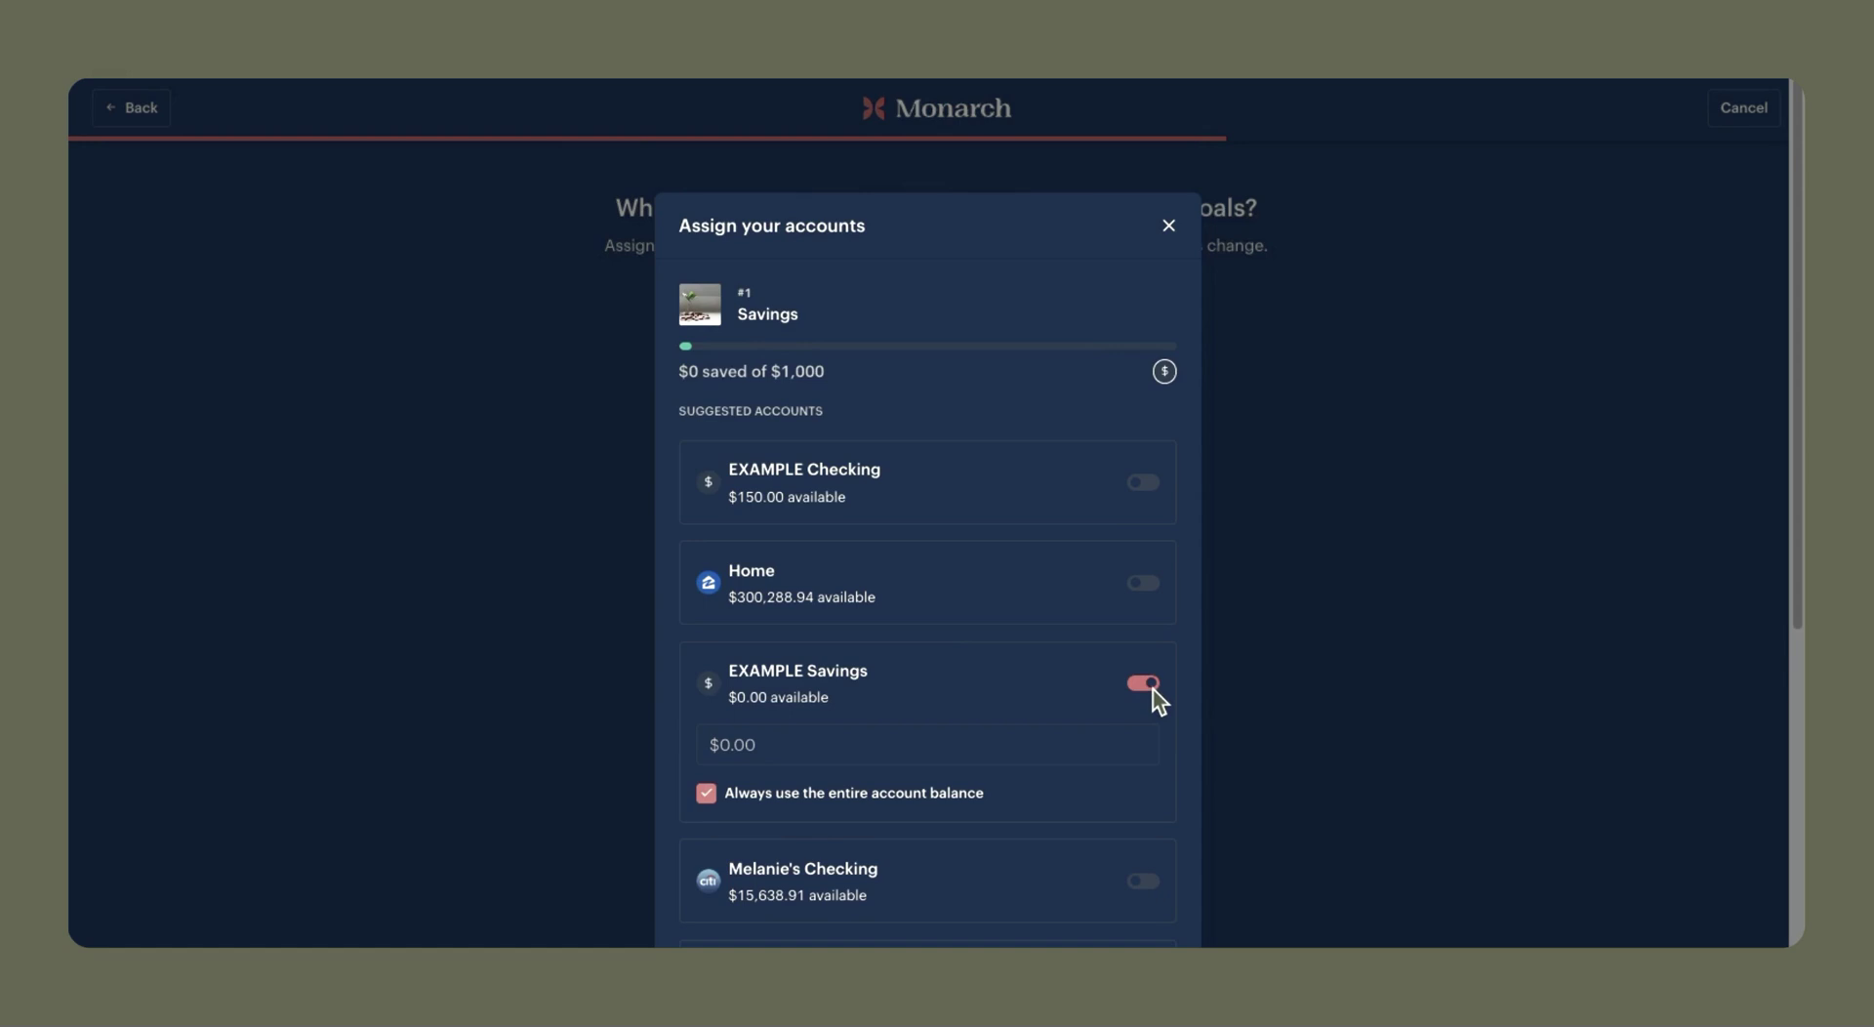
scroll(1123, 703, down, 7)
key(Escape)
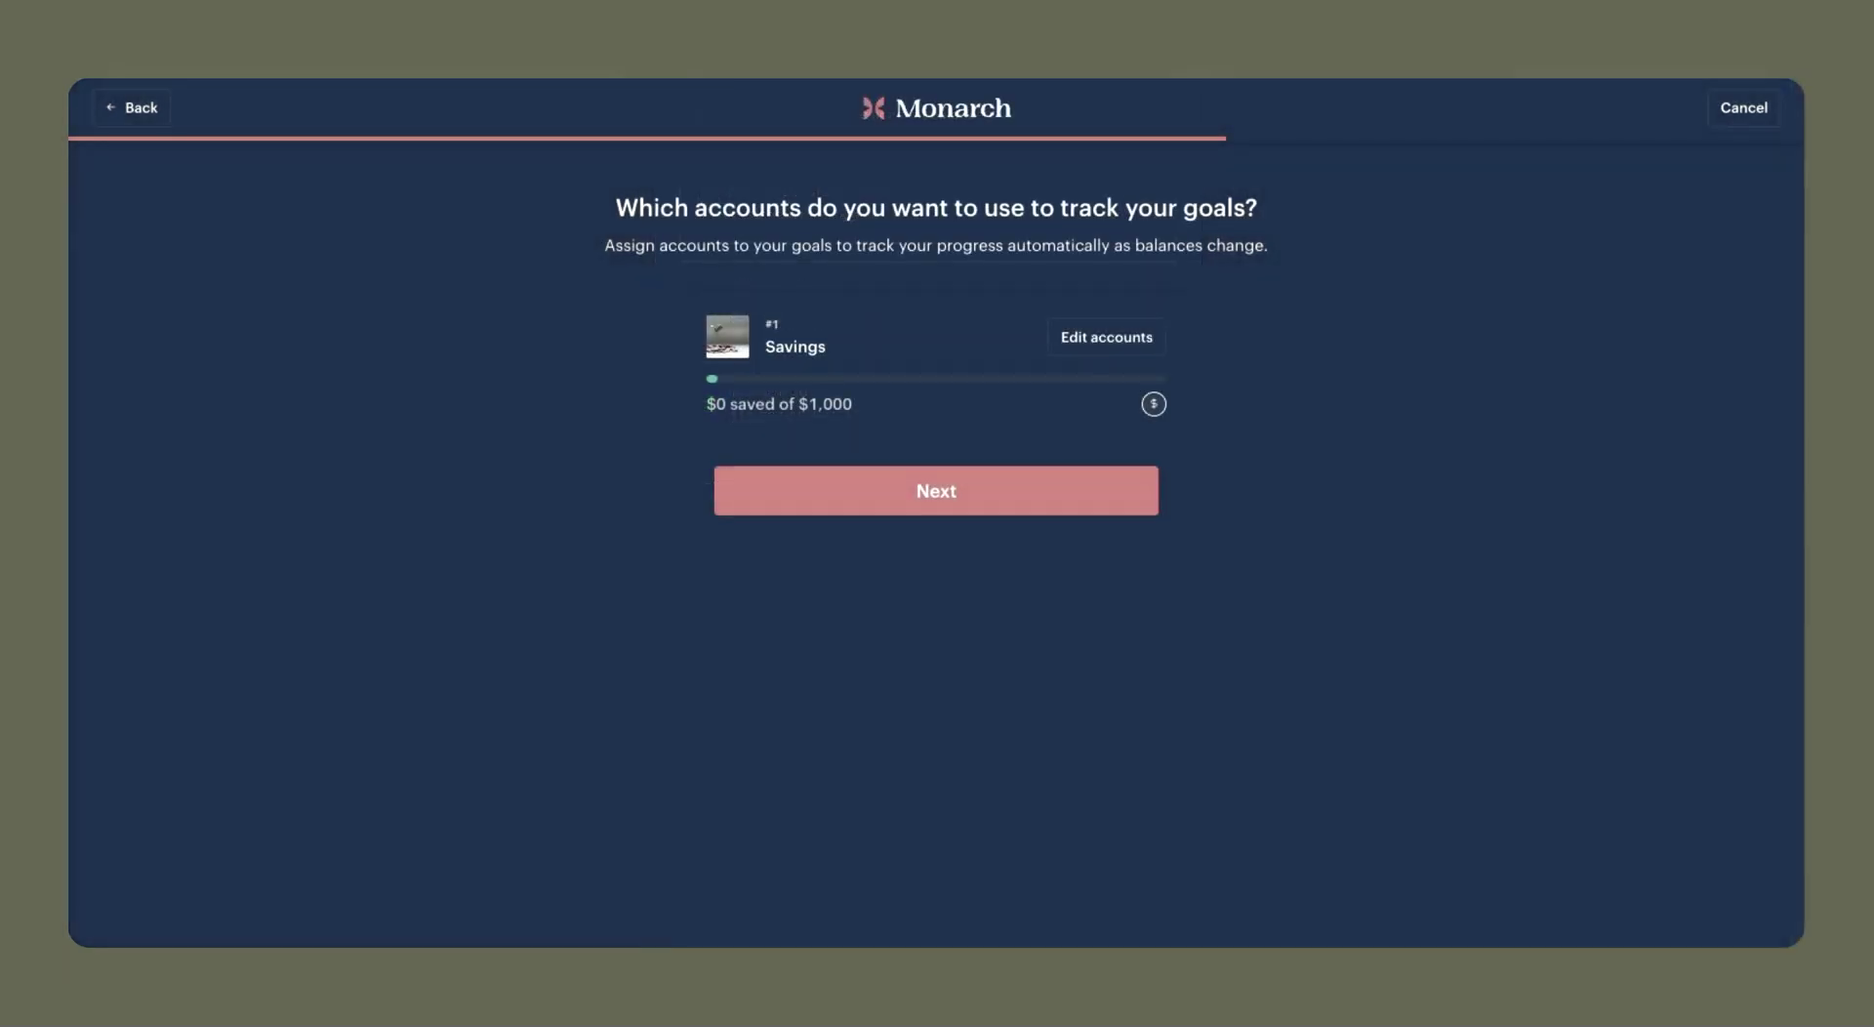
click(964, 499)
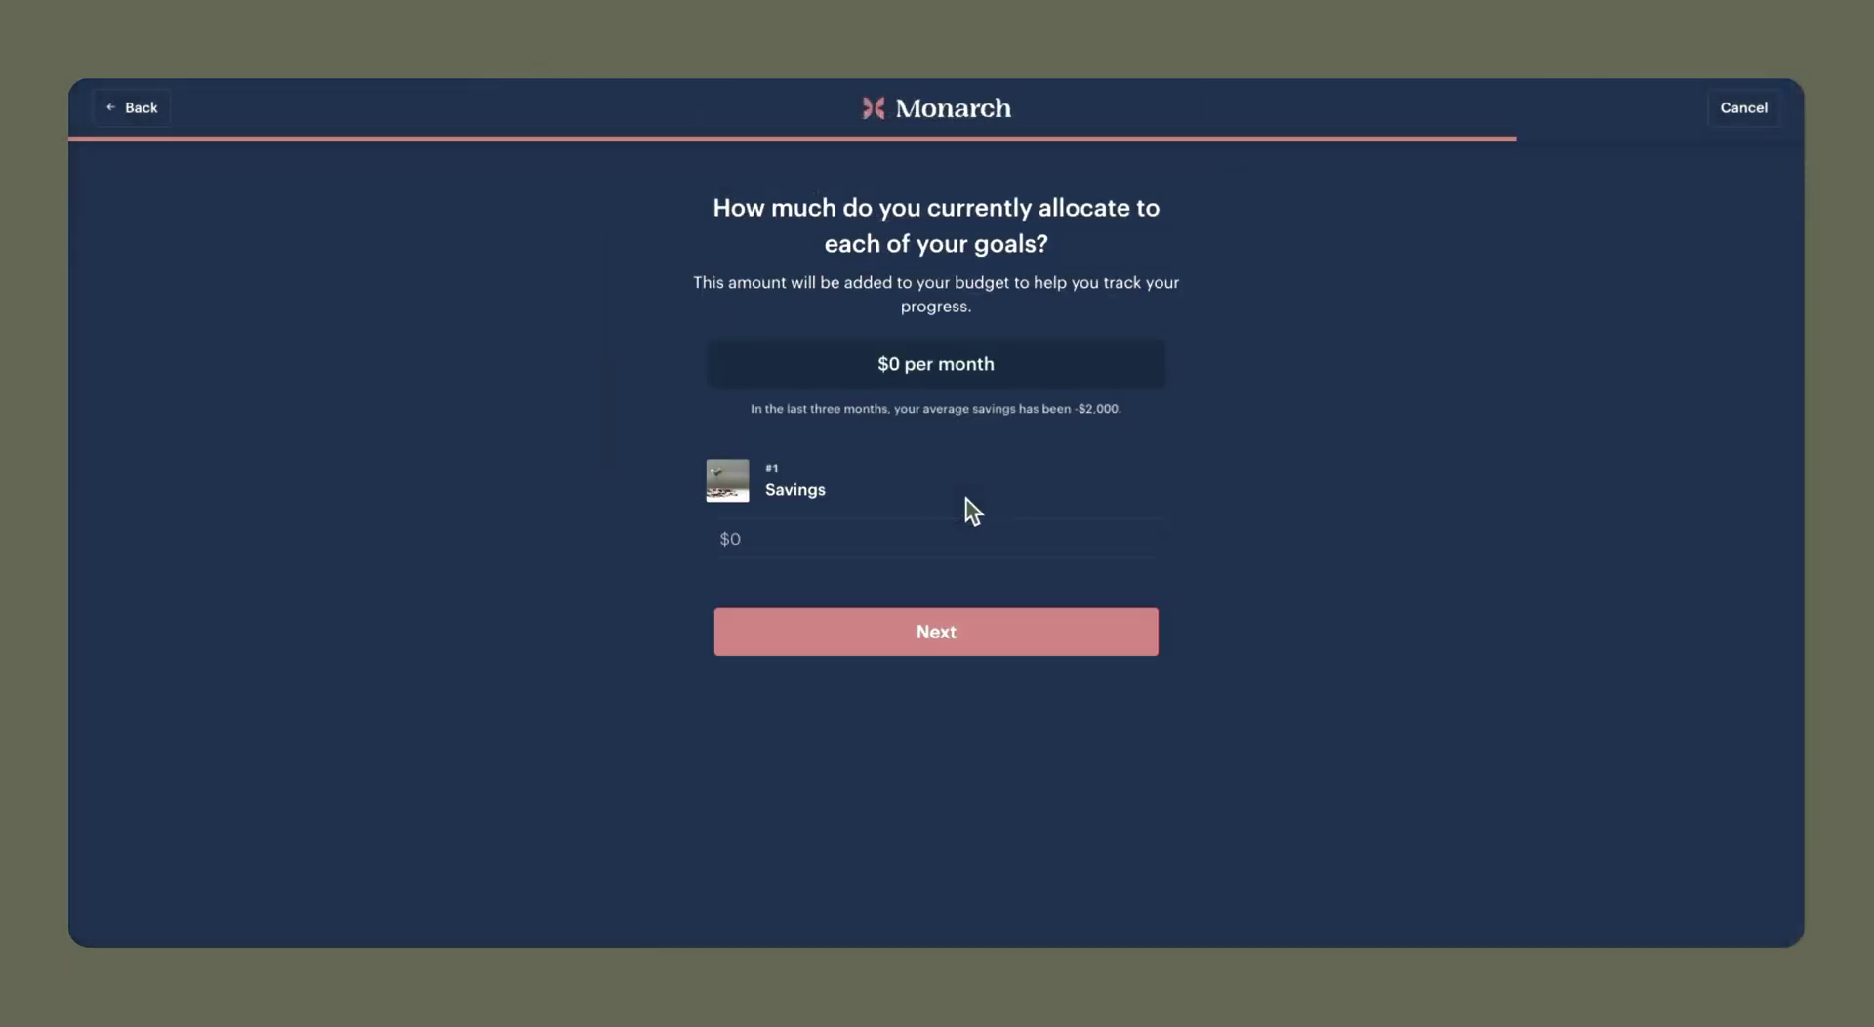
click(919, 642)
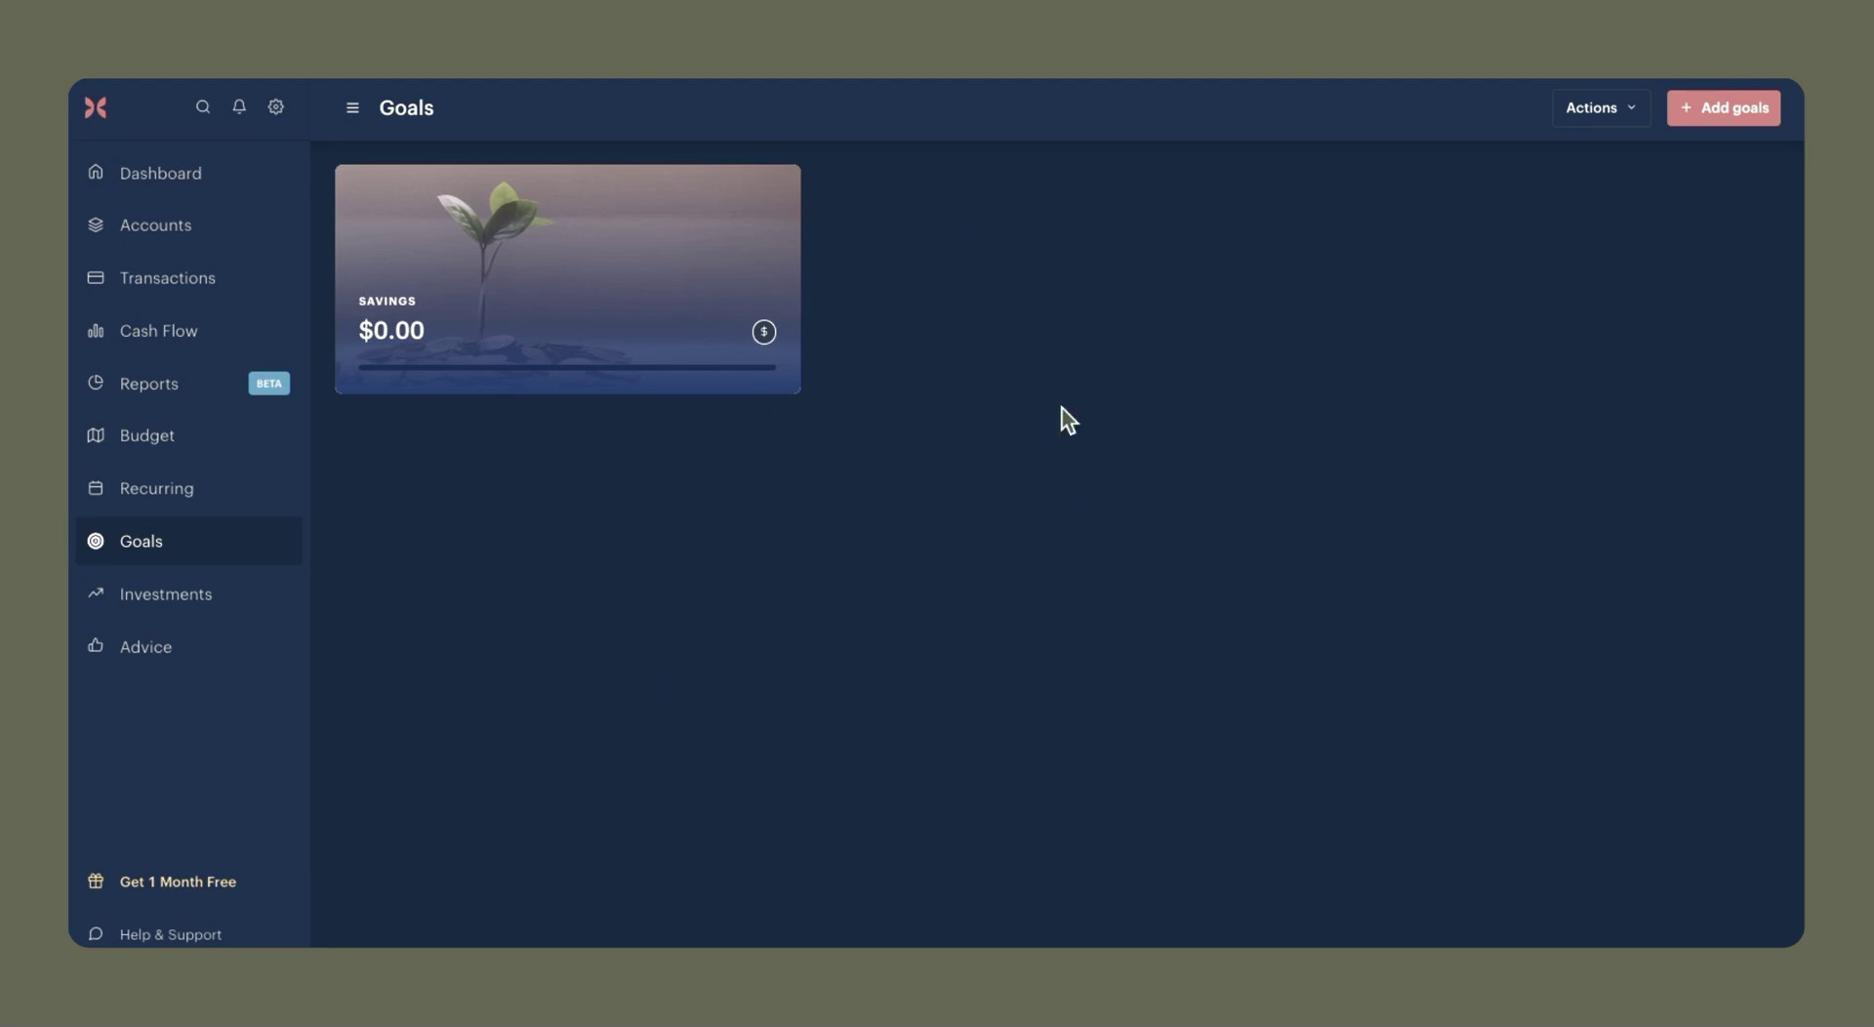
Examine the Savings goal's contributions, balances and details, and open its linked EXAMPLE Savings account.
click(633, 262)
scroll(1197, 574, down, 1)
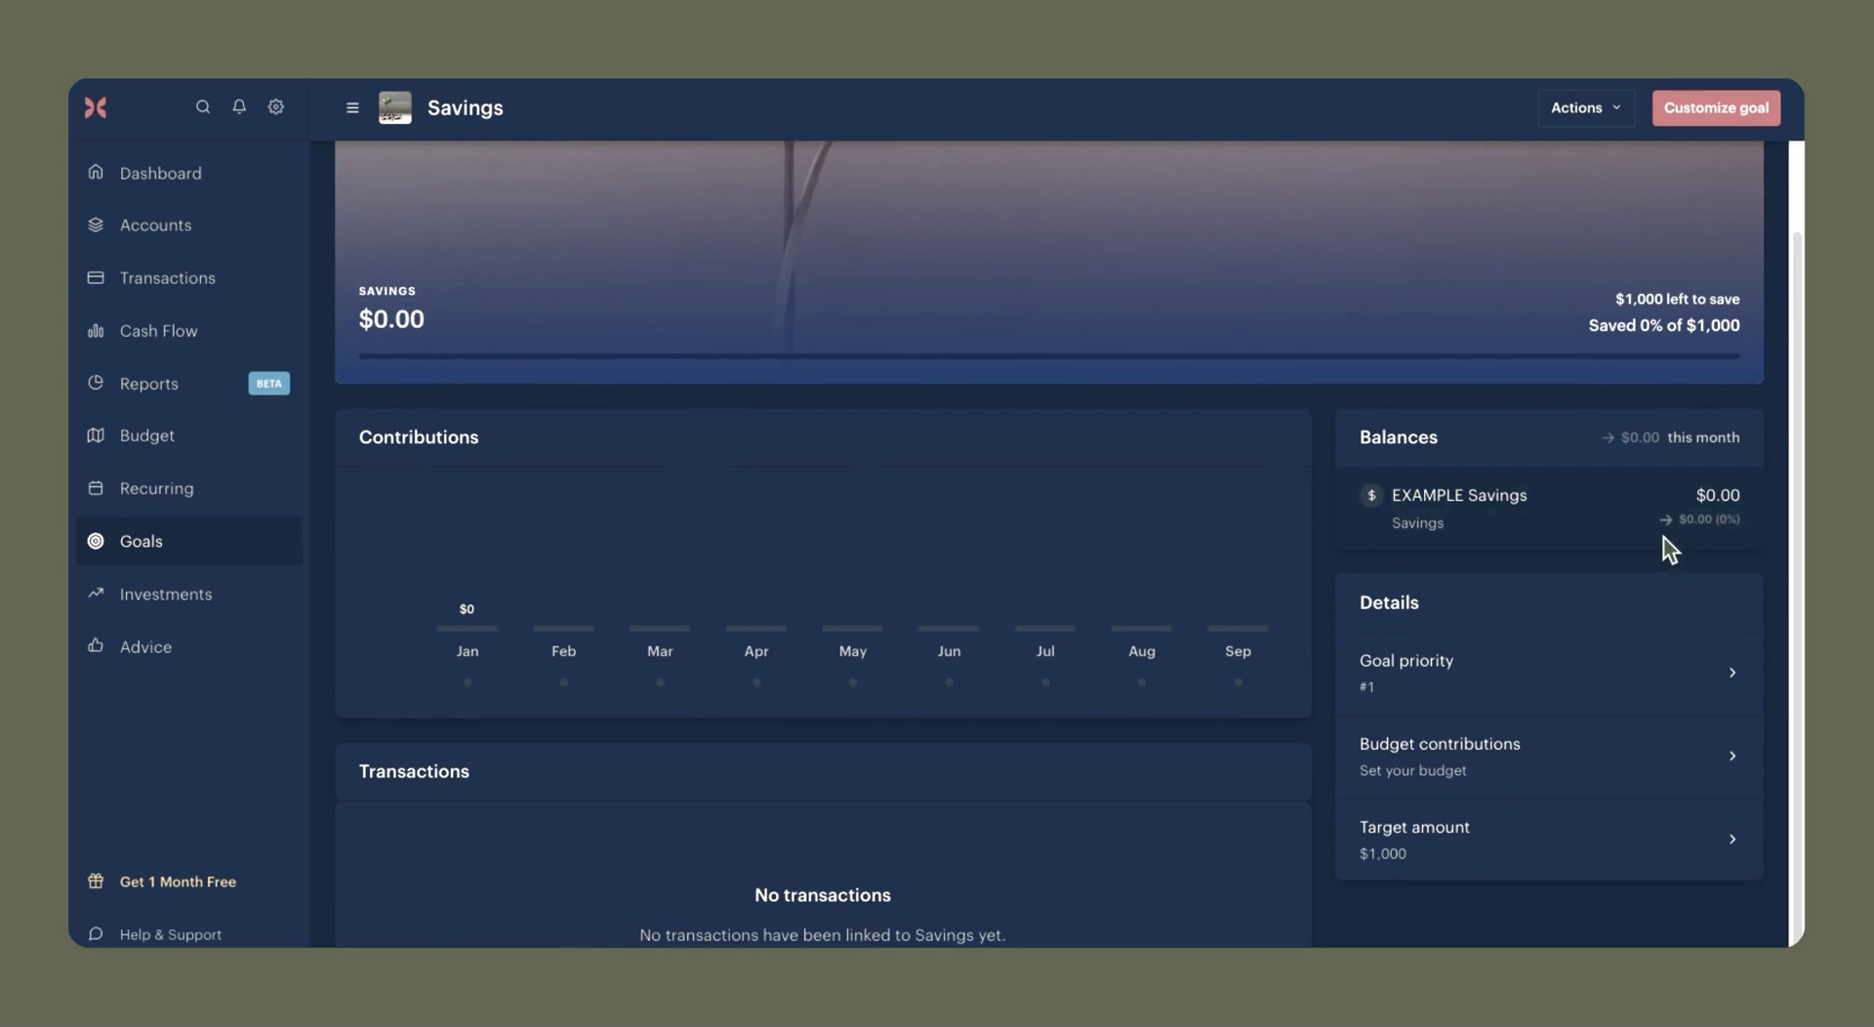
click(1511, 531)
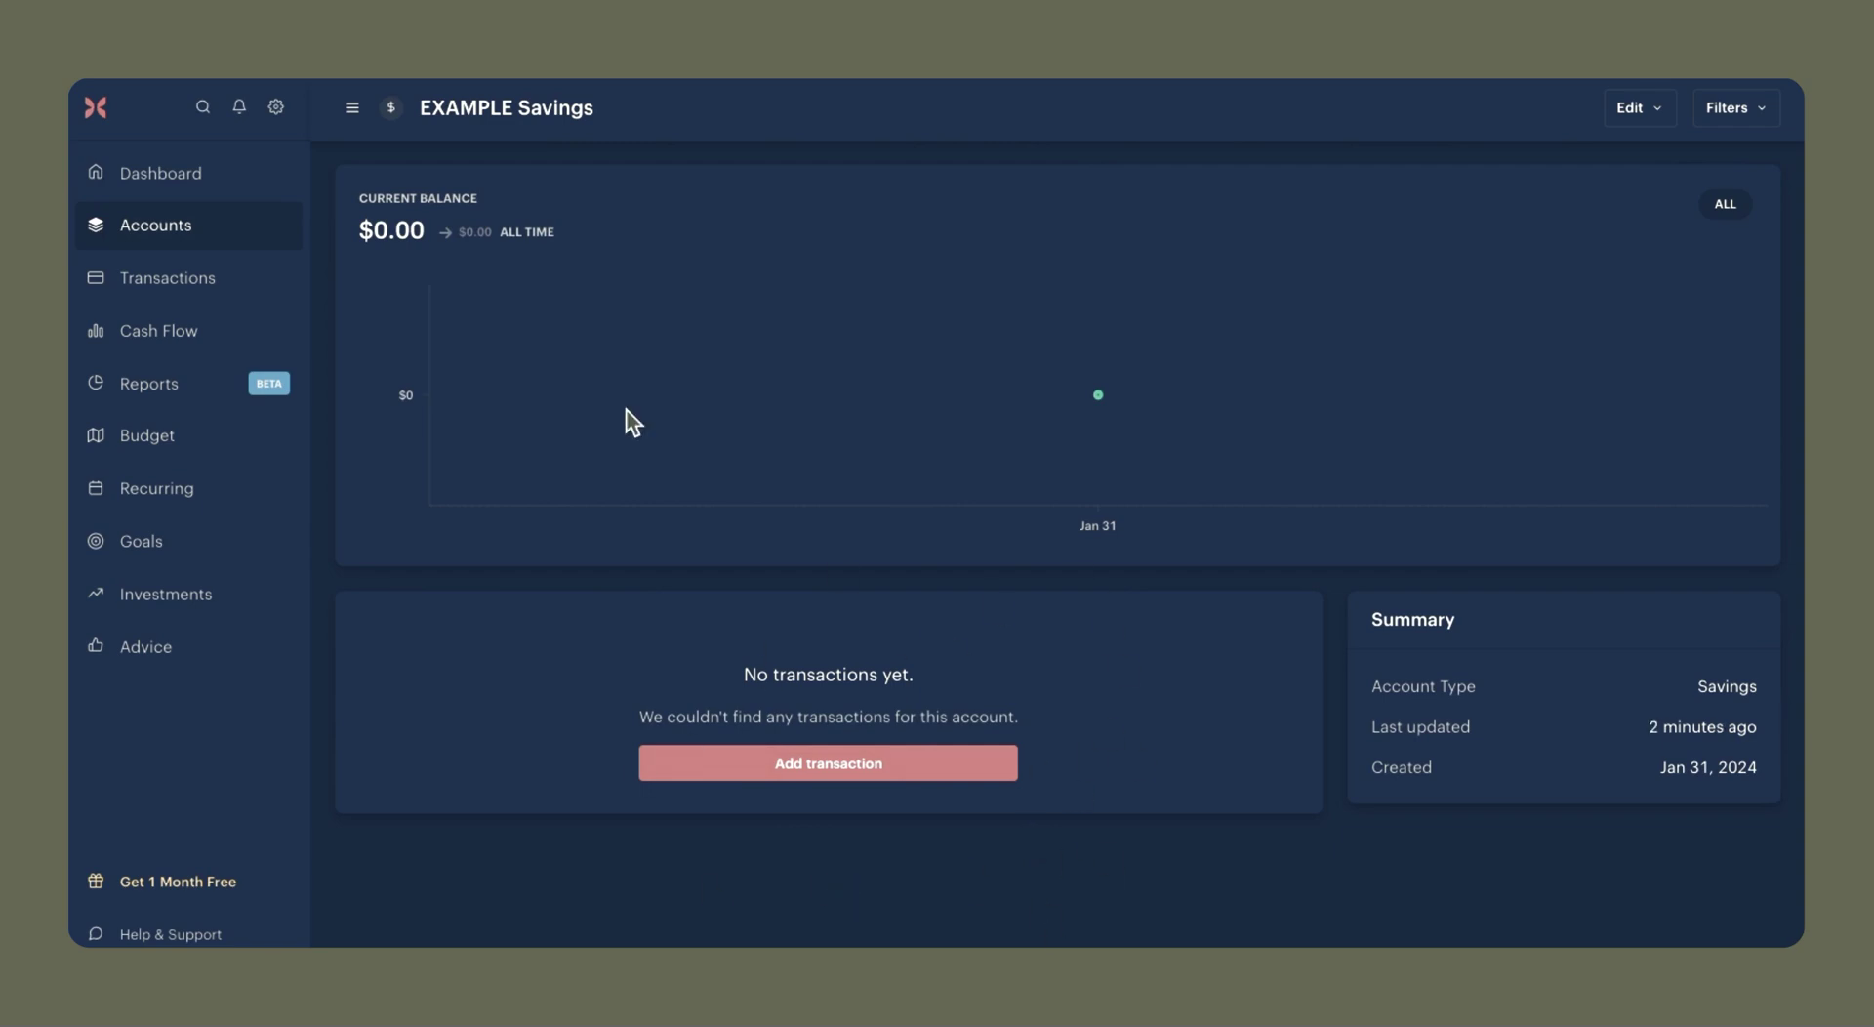
Review the details of the $50 Savings transfer from EXAMPLE Checking in the transaction list.
click(221, 285)
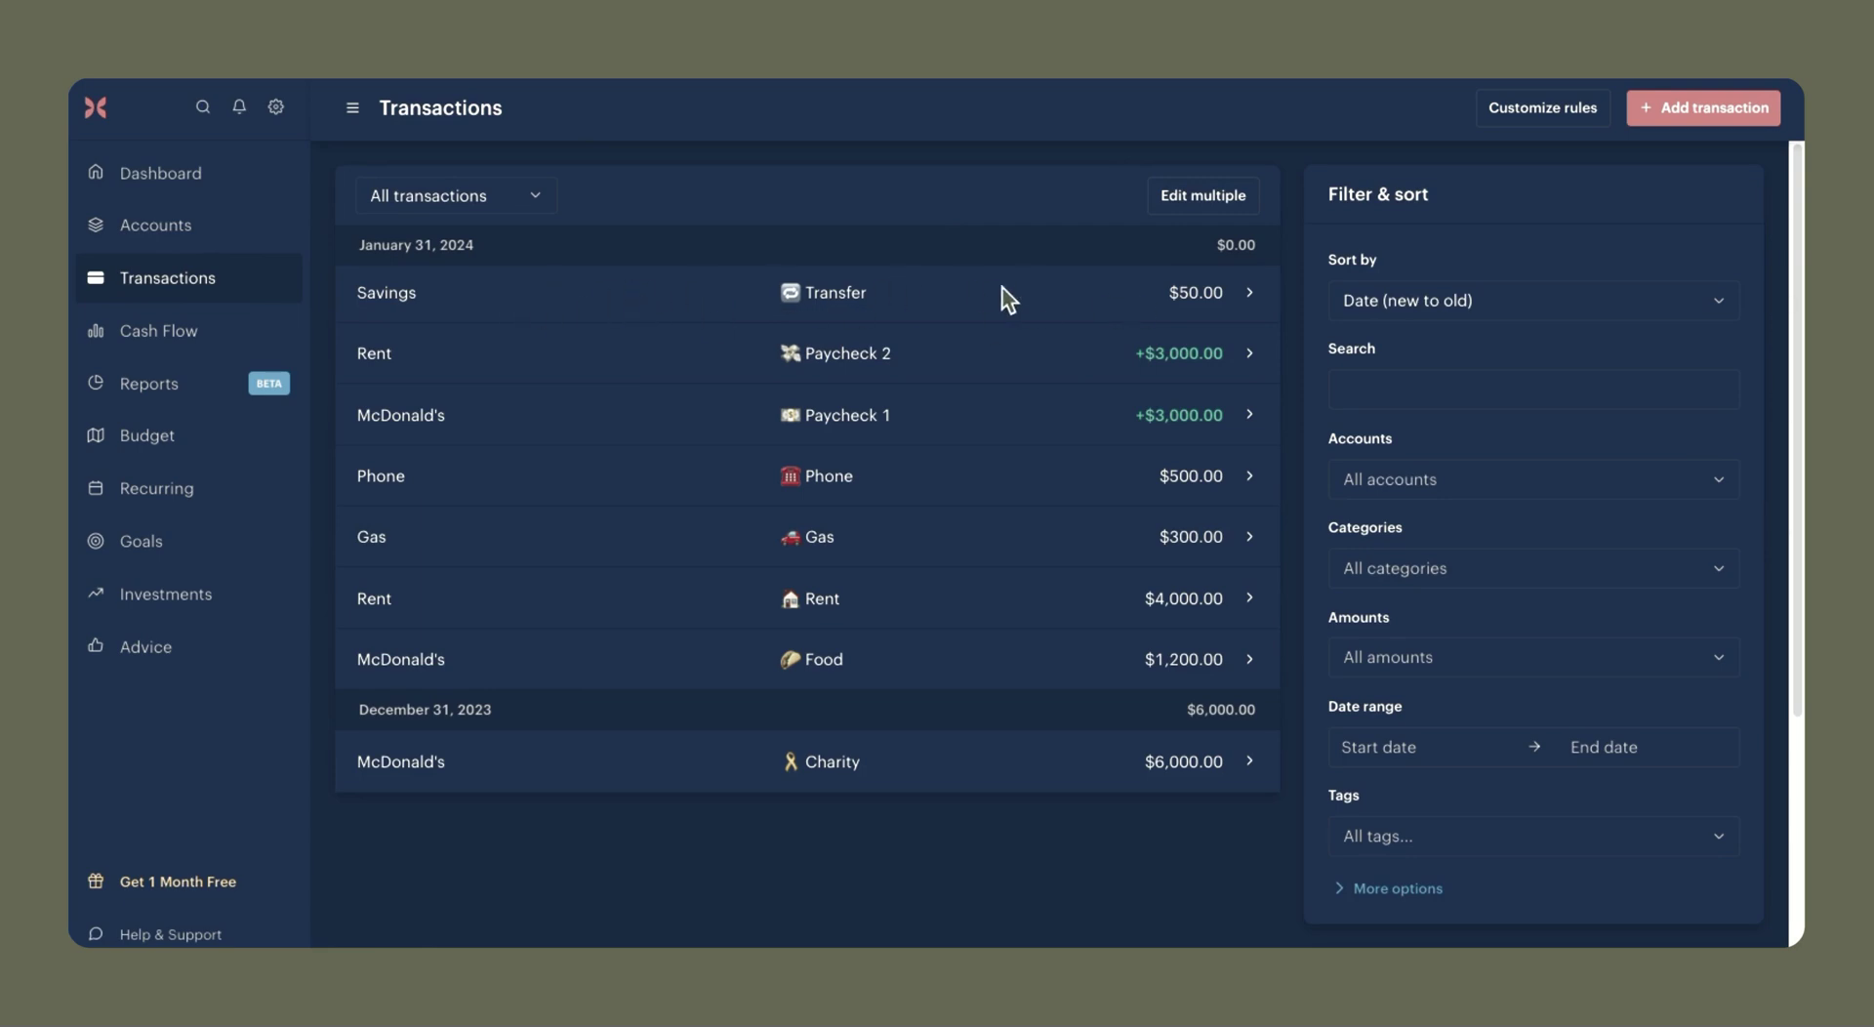
click(1130, 290)
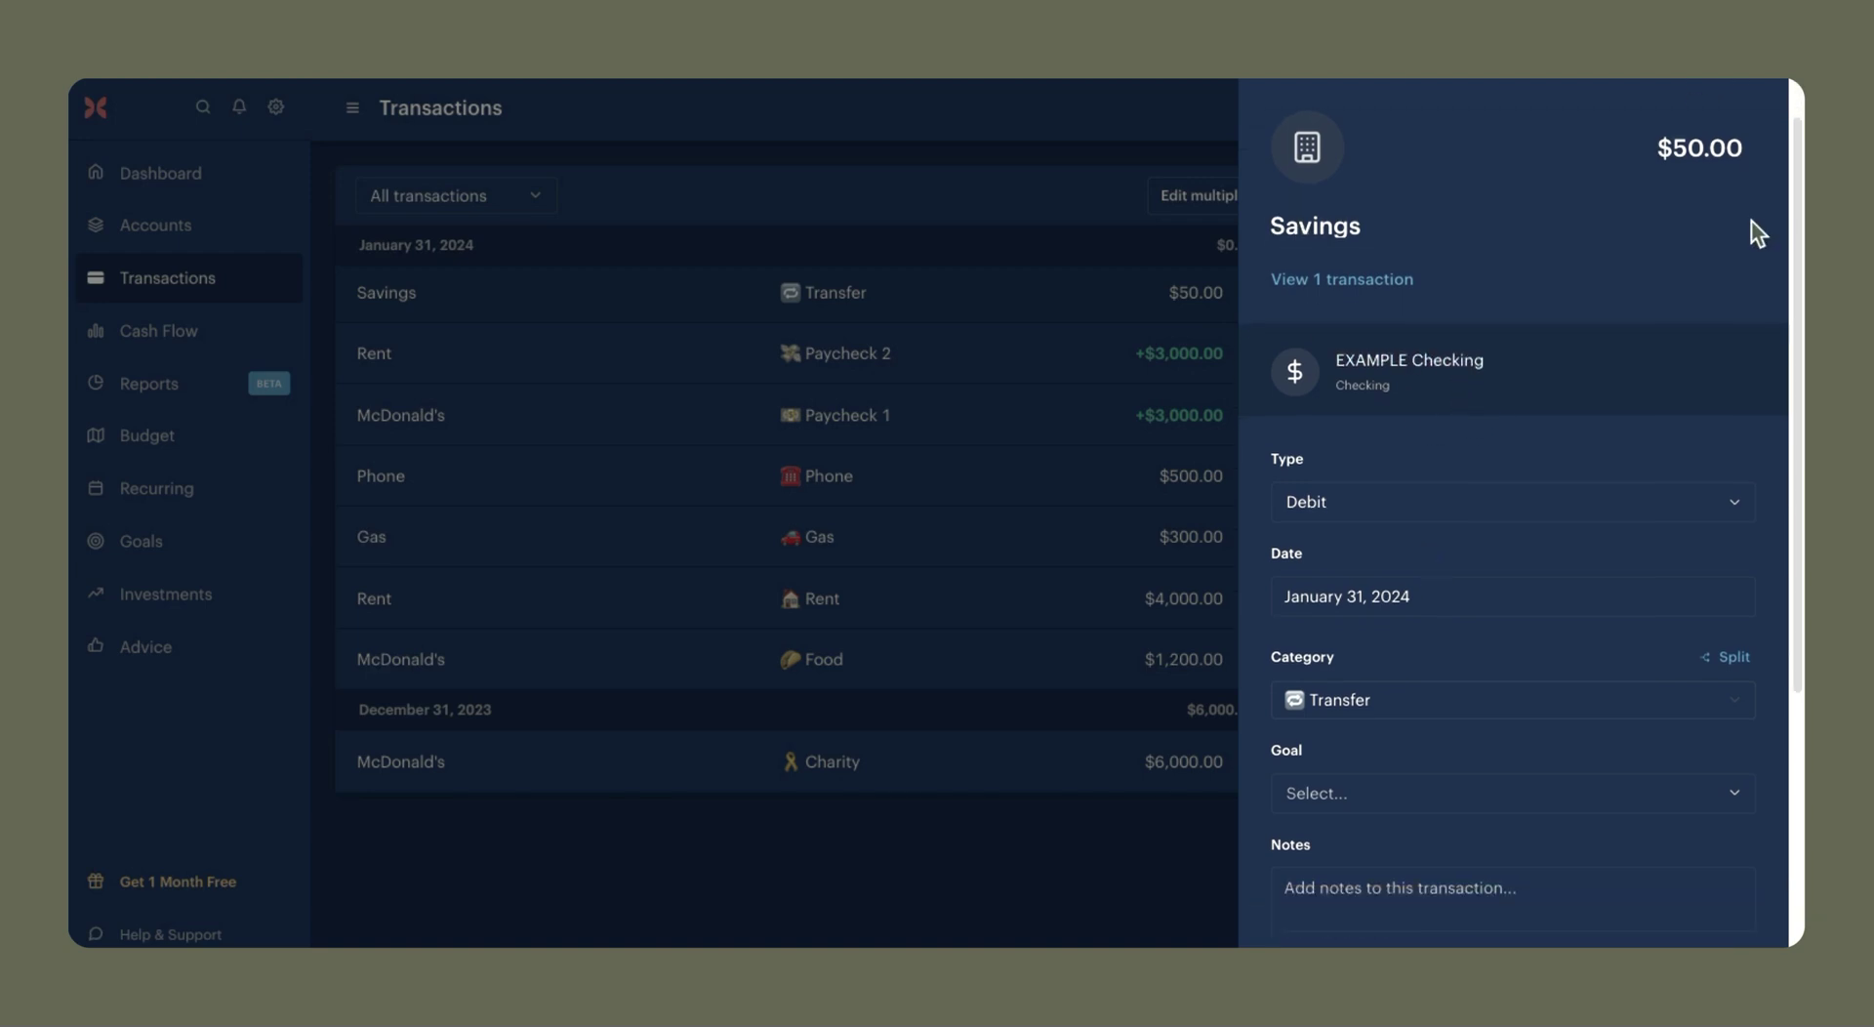
click(1737, 112)
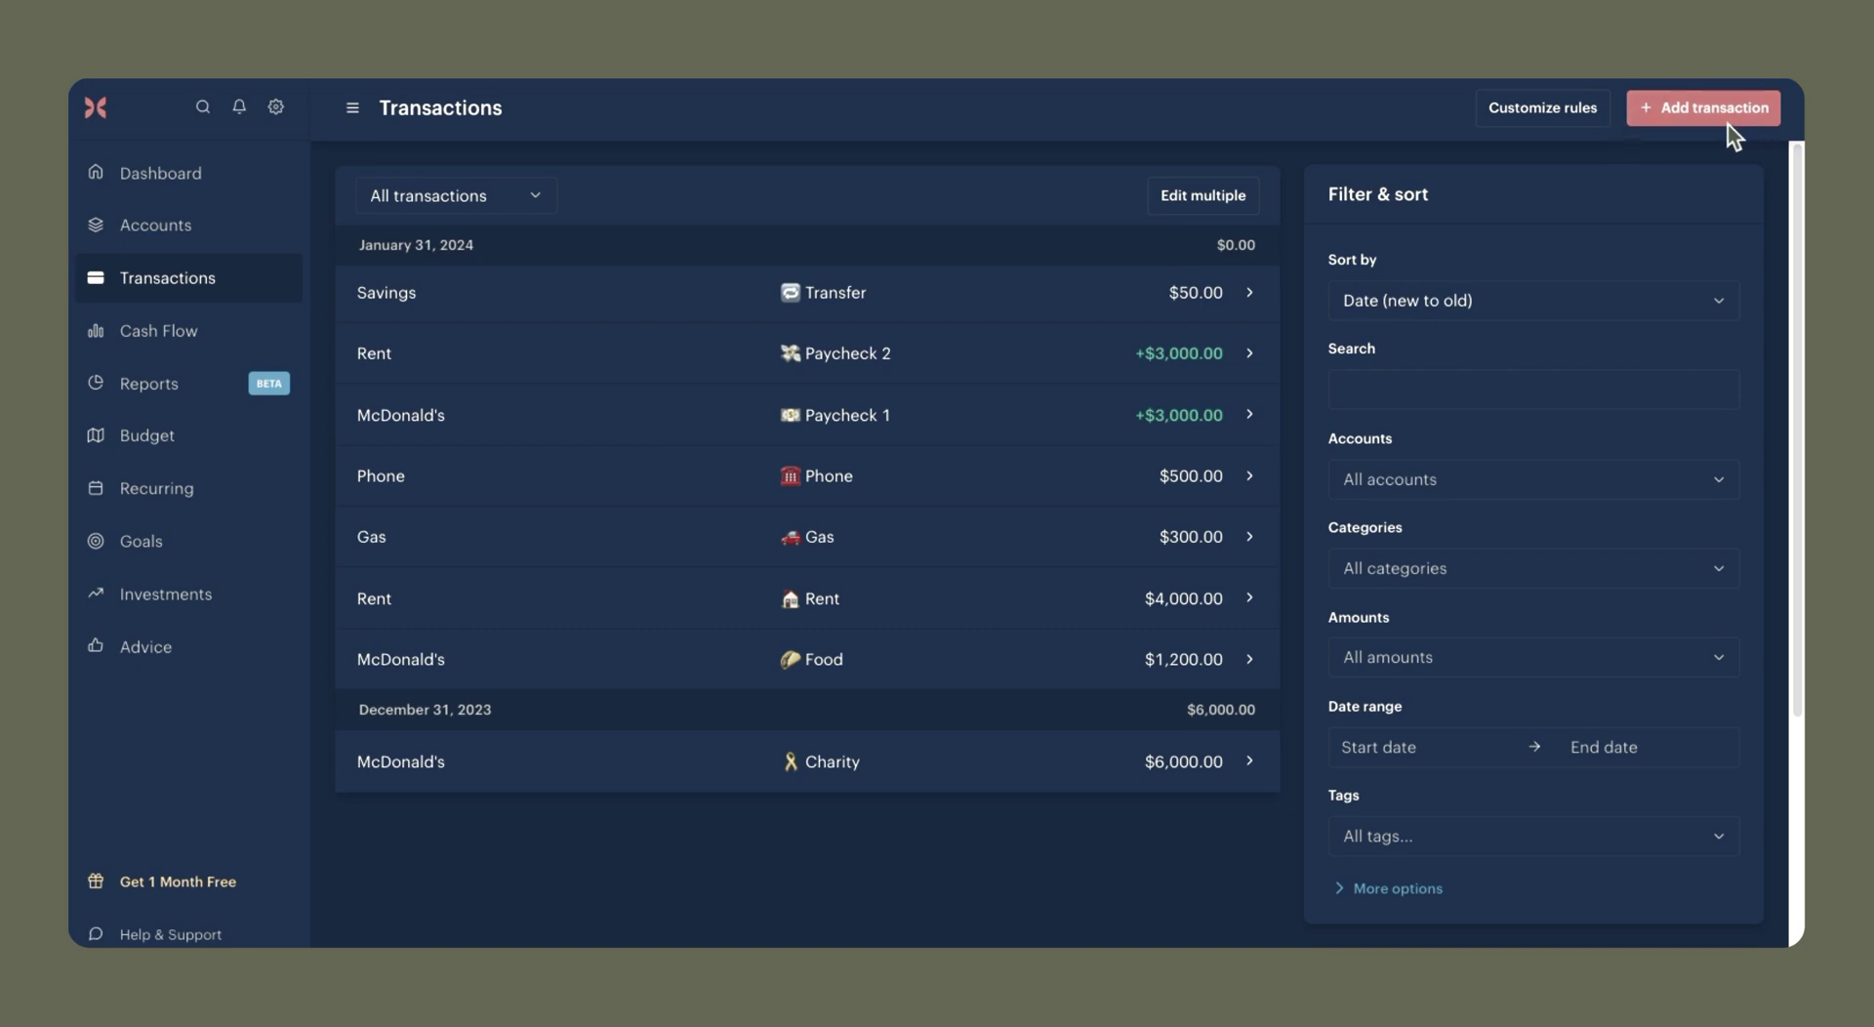
Add a $50 credit transaction for merchant Savings in EXAMPLE Savings, dated January 31, 2024 and categorized as Transfer.
click(1698, 119)
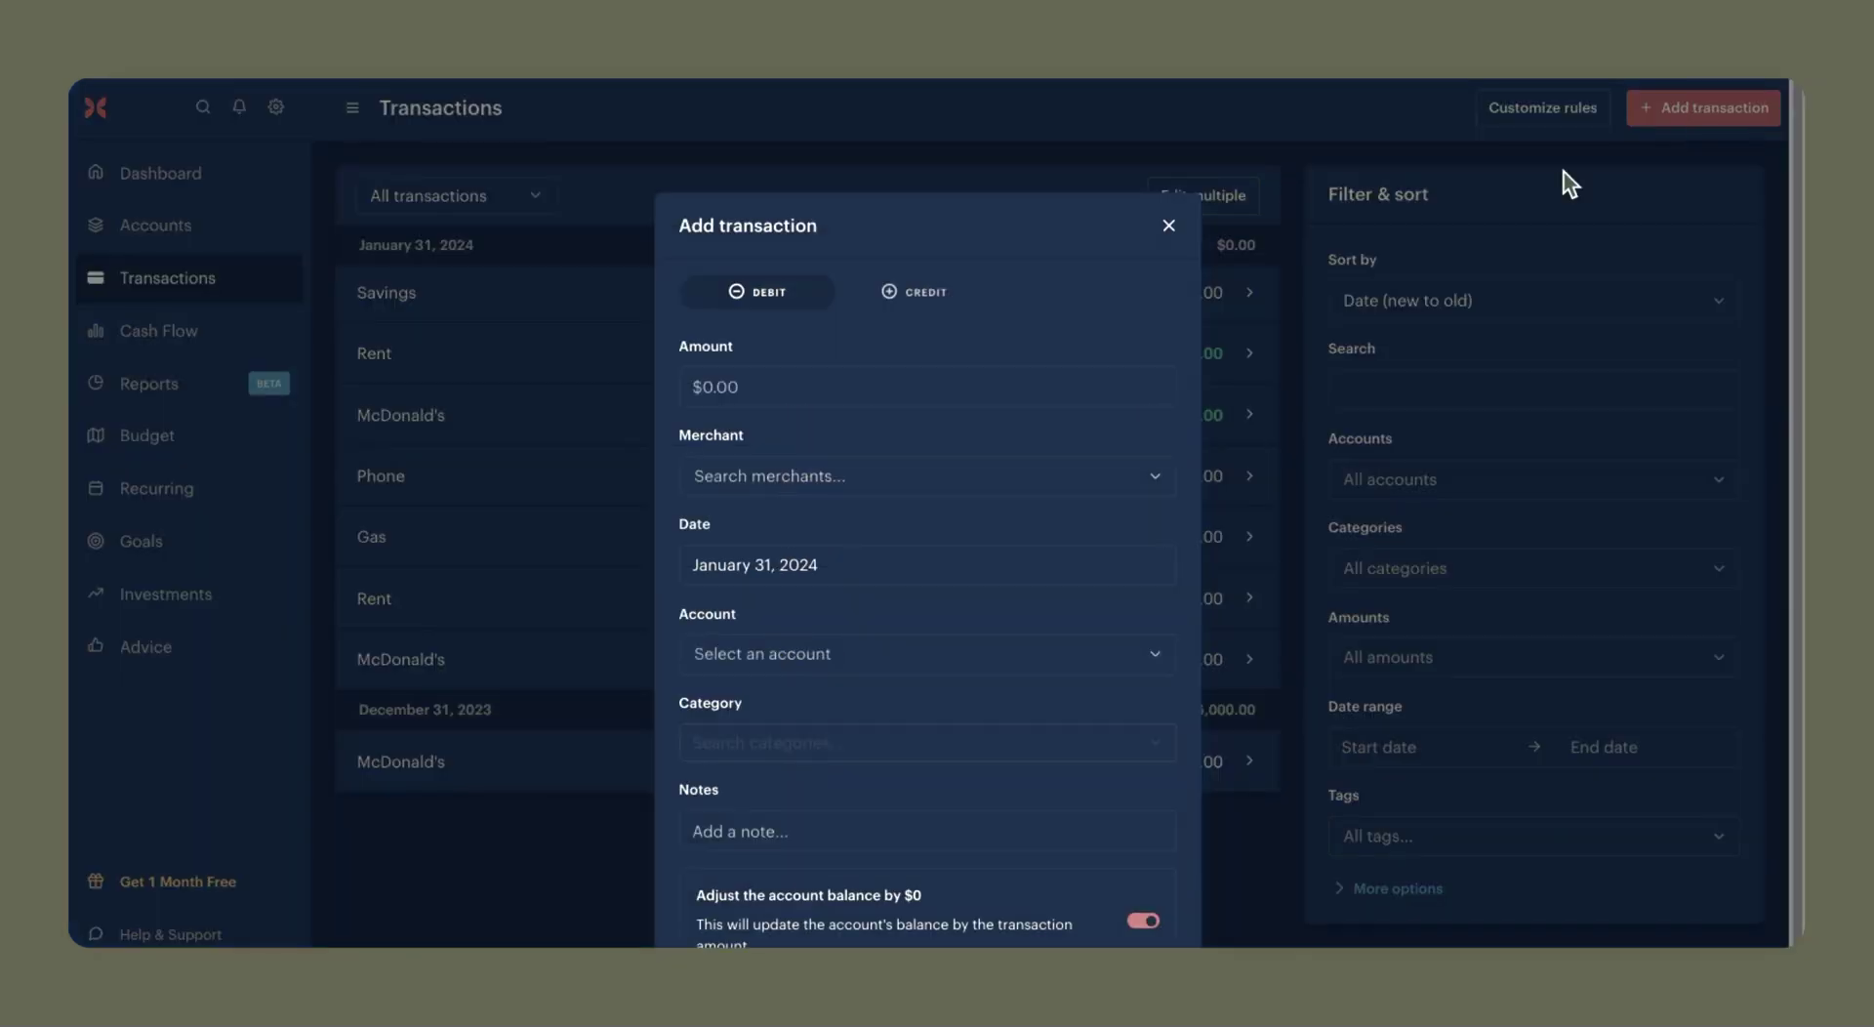
click(844, 400)
text(50)
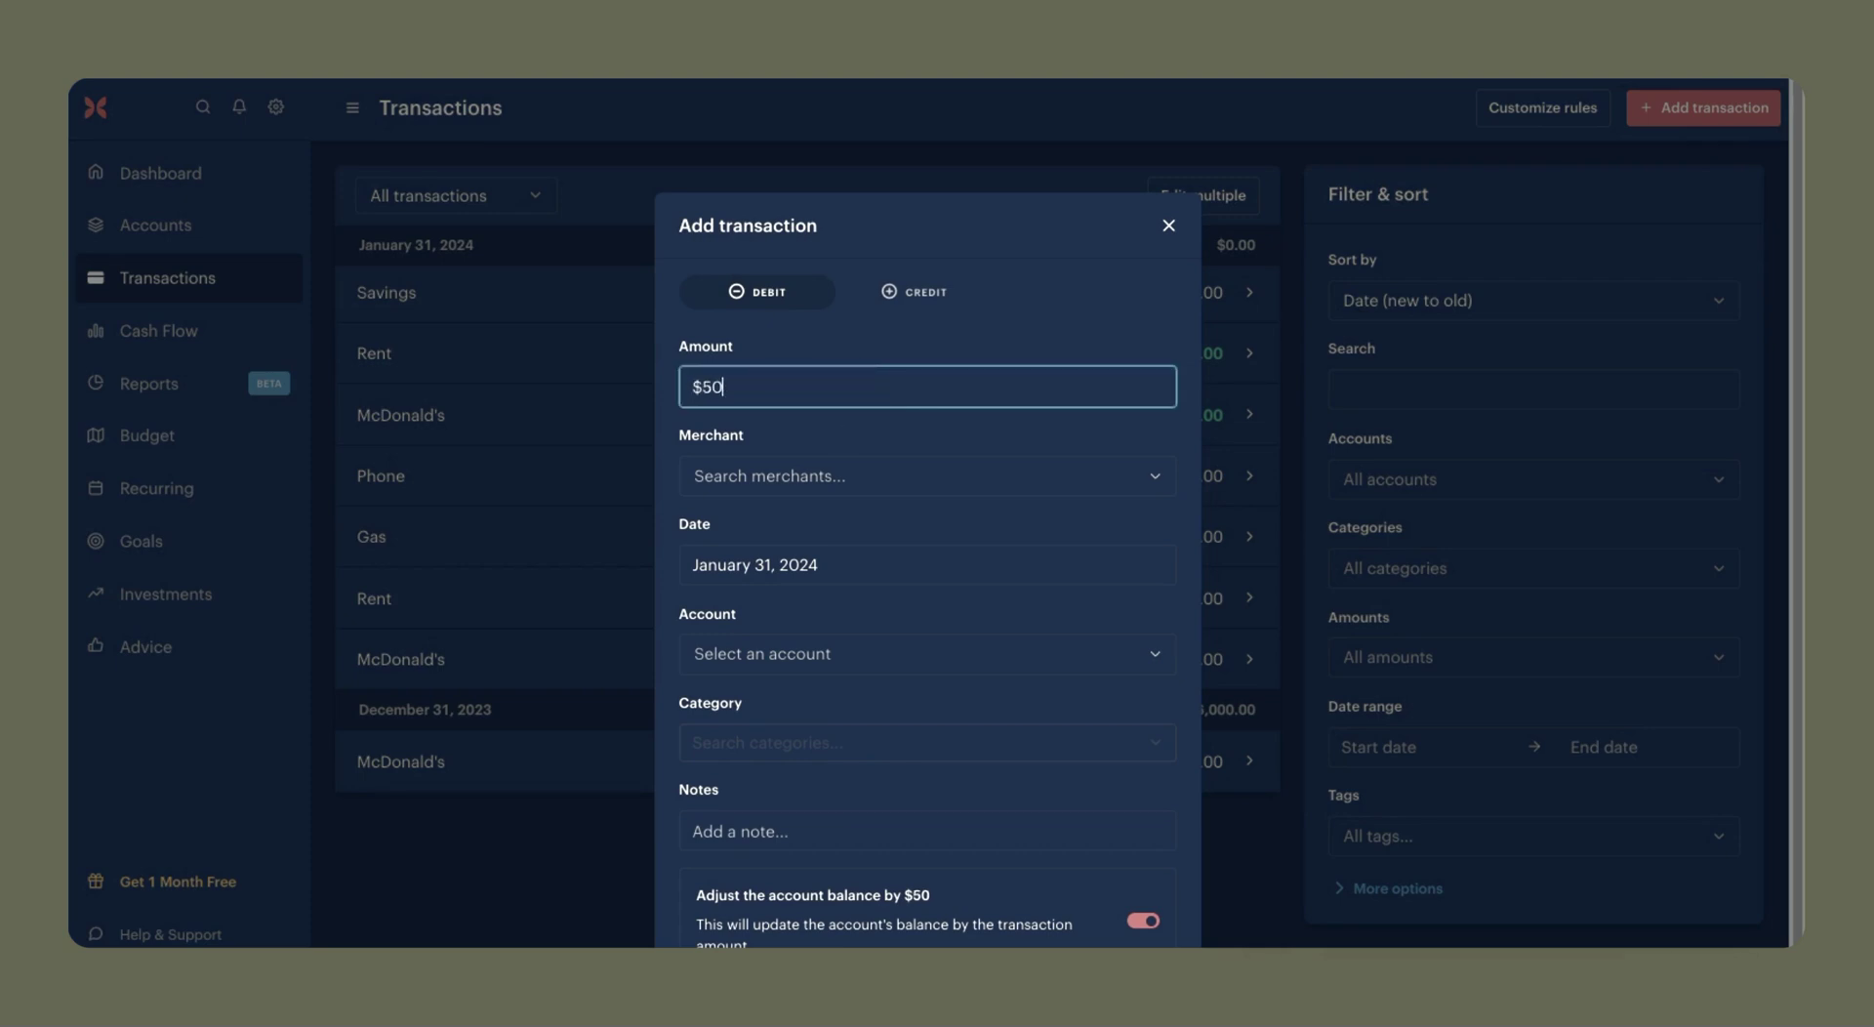
click(927, 291)
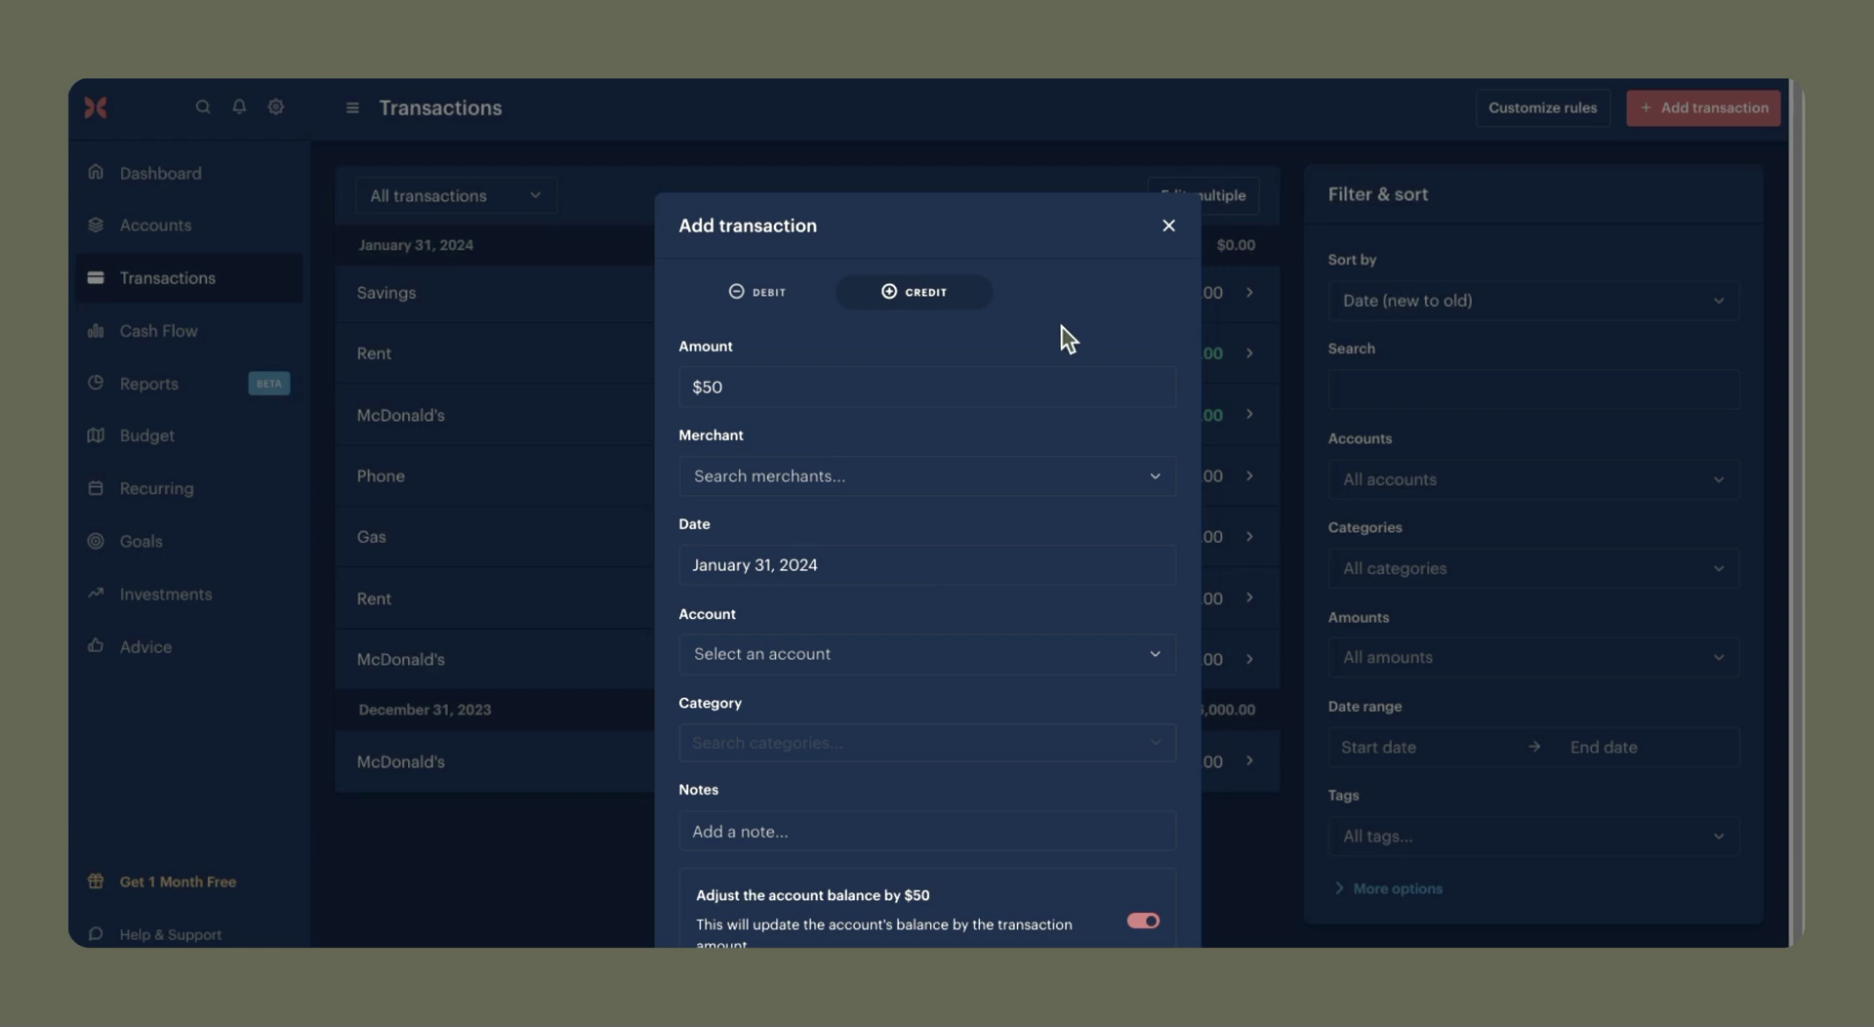
click(839, 656)
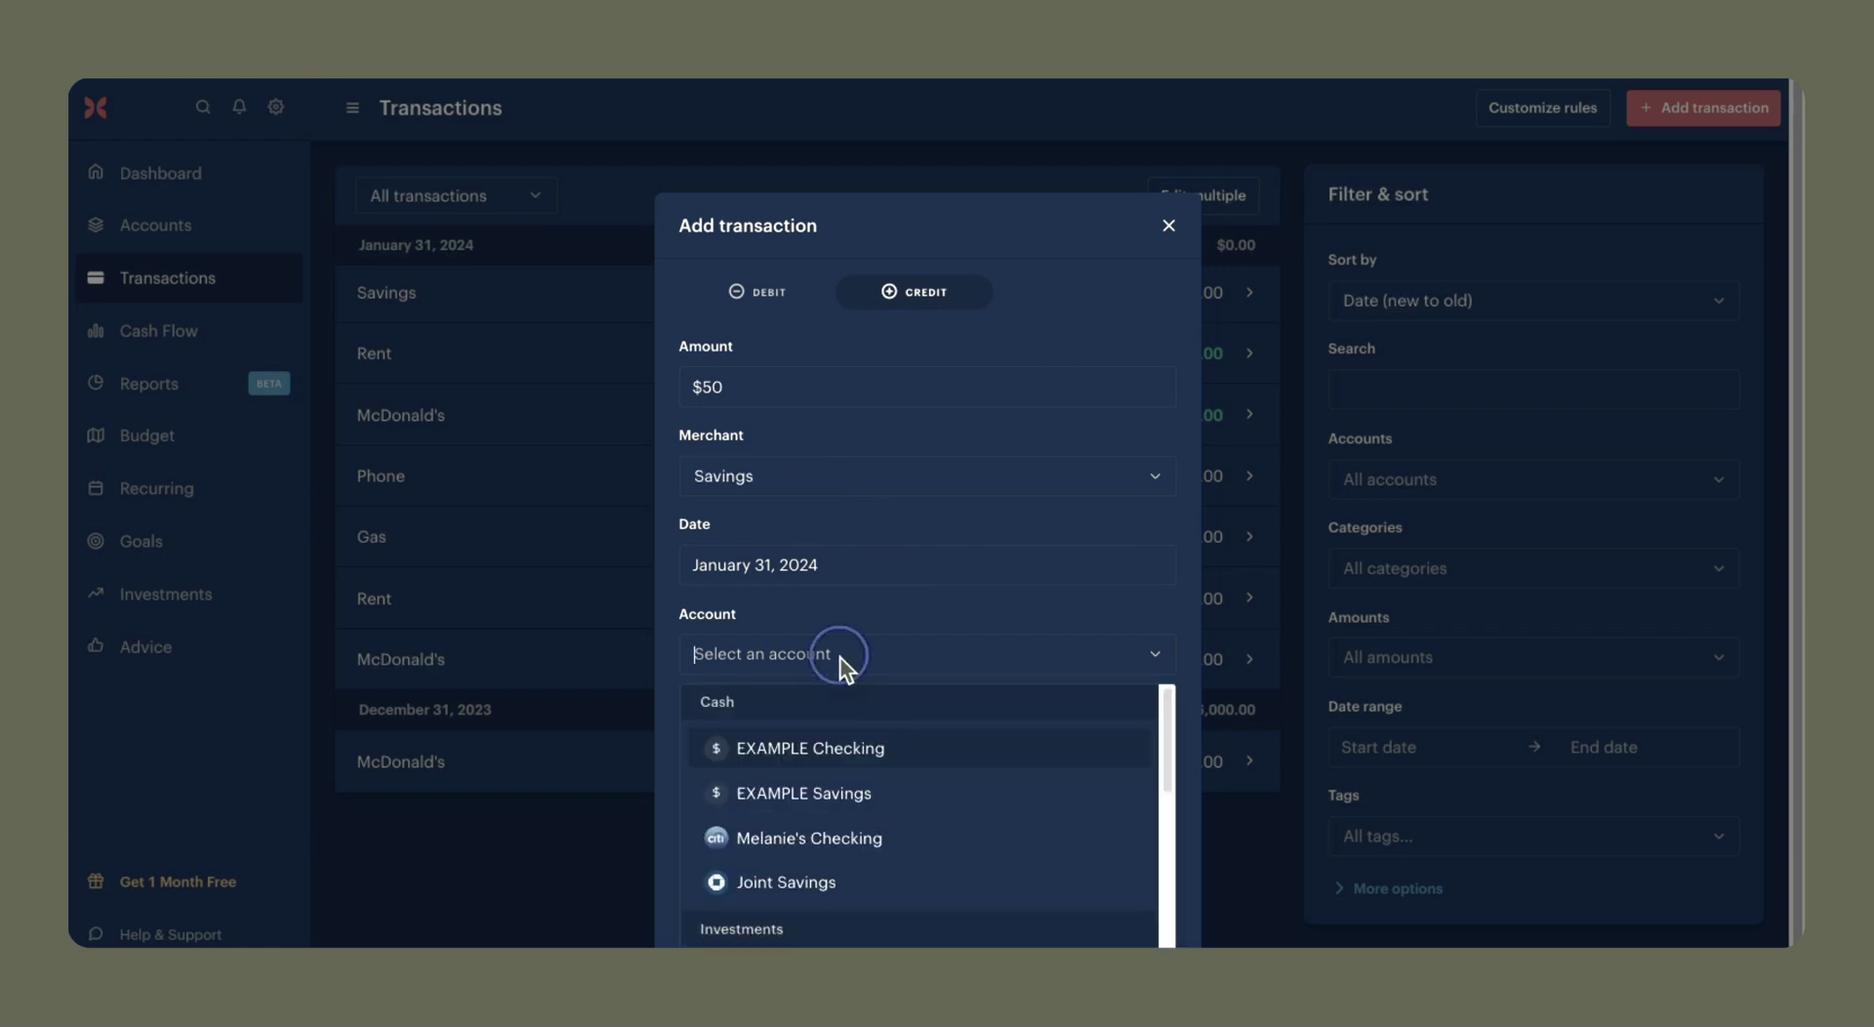
click(847, 794)
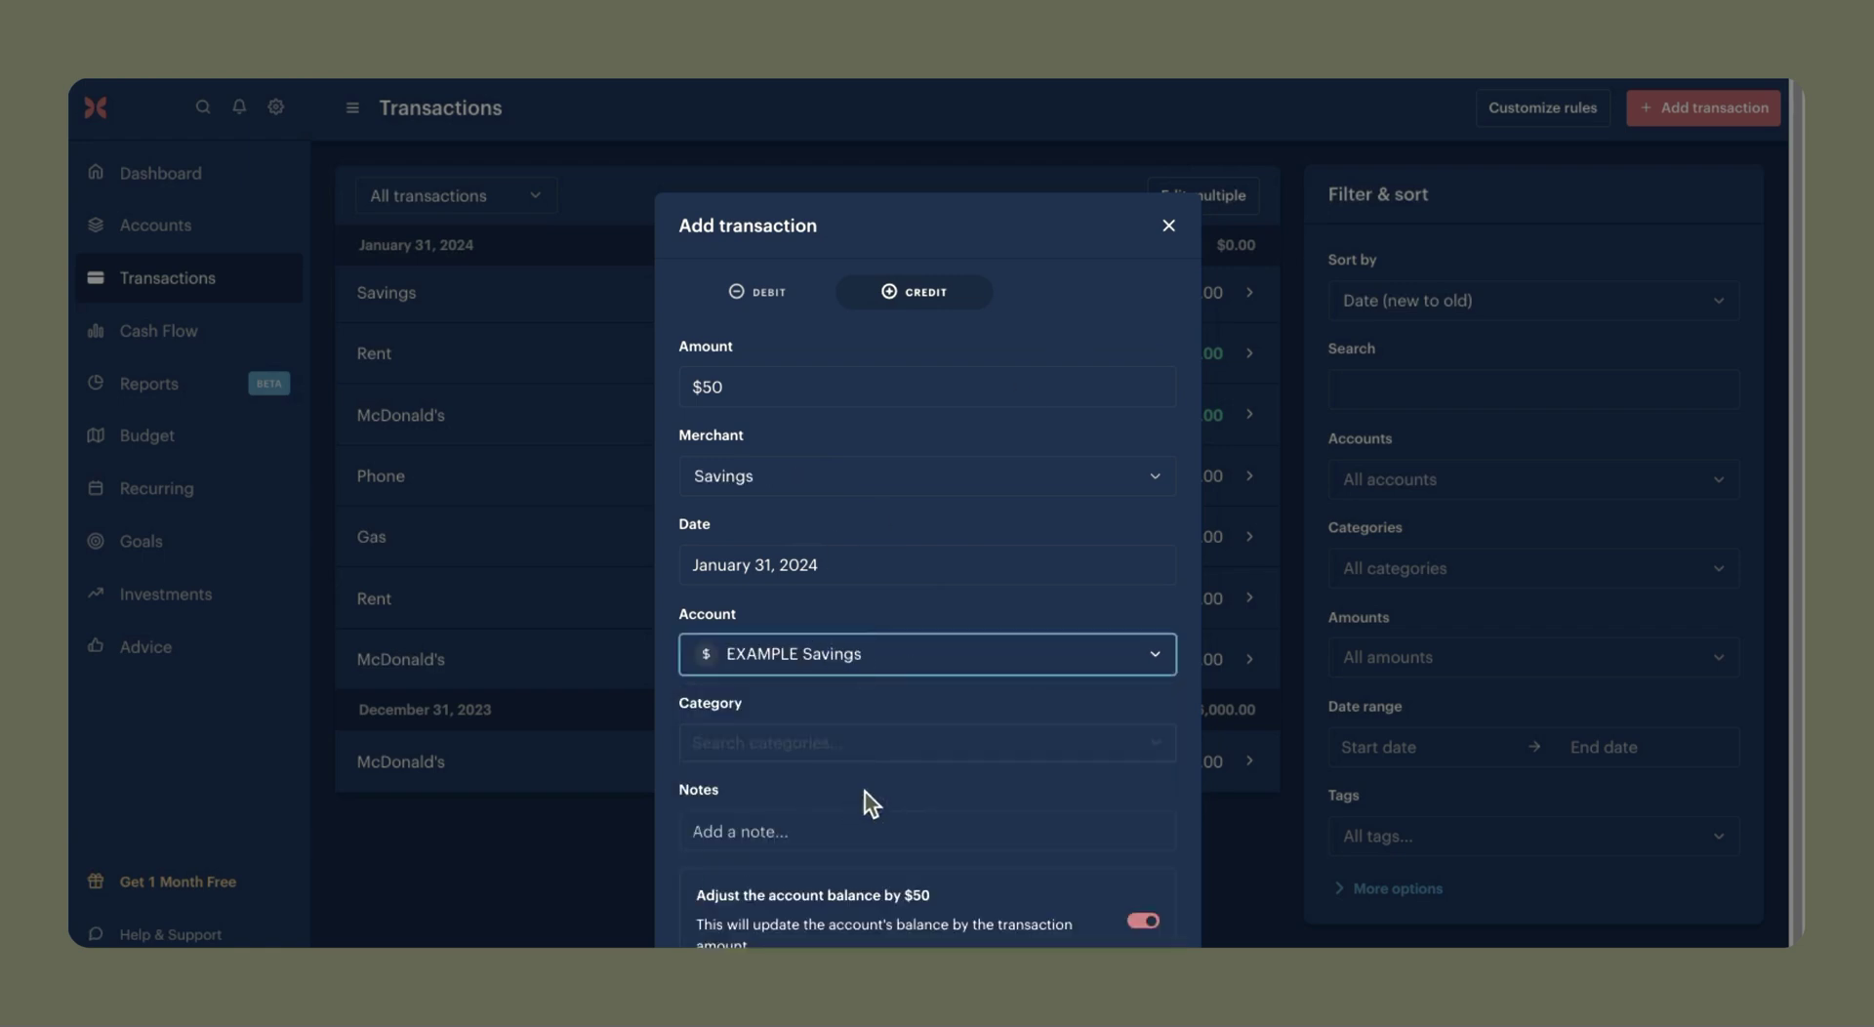
click(895, 756)
scroll(1256, 717, down, 10)
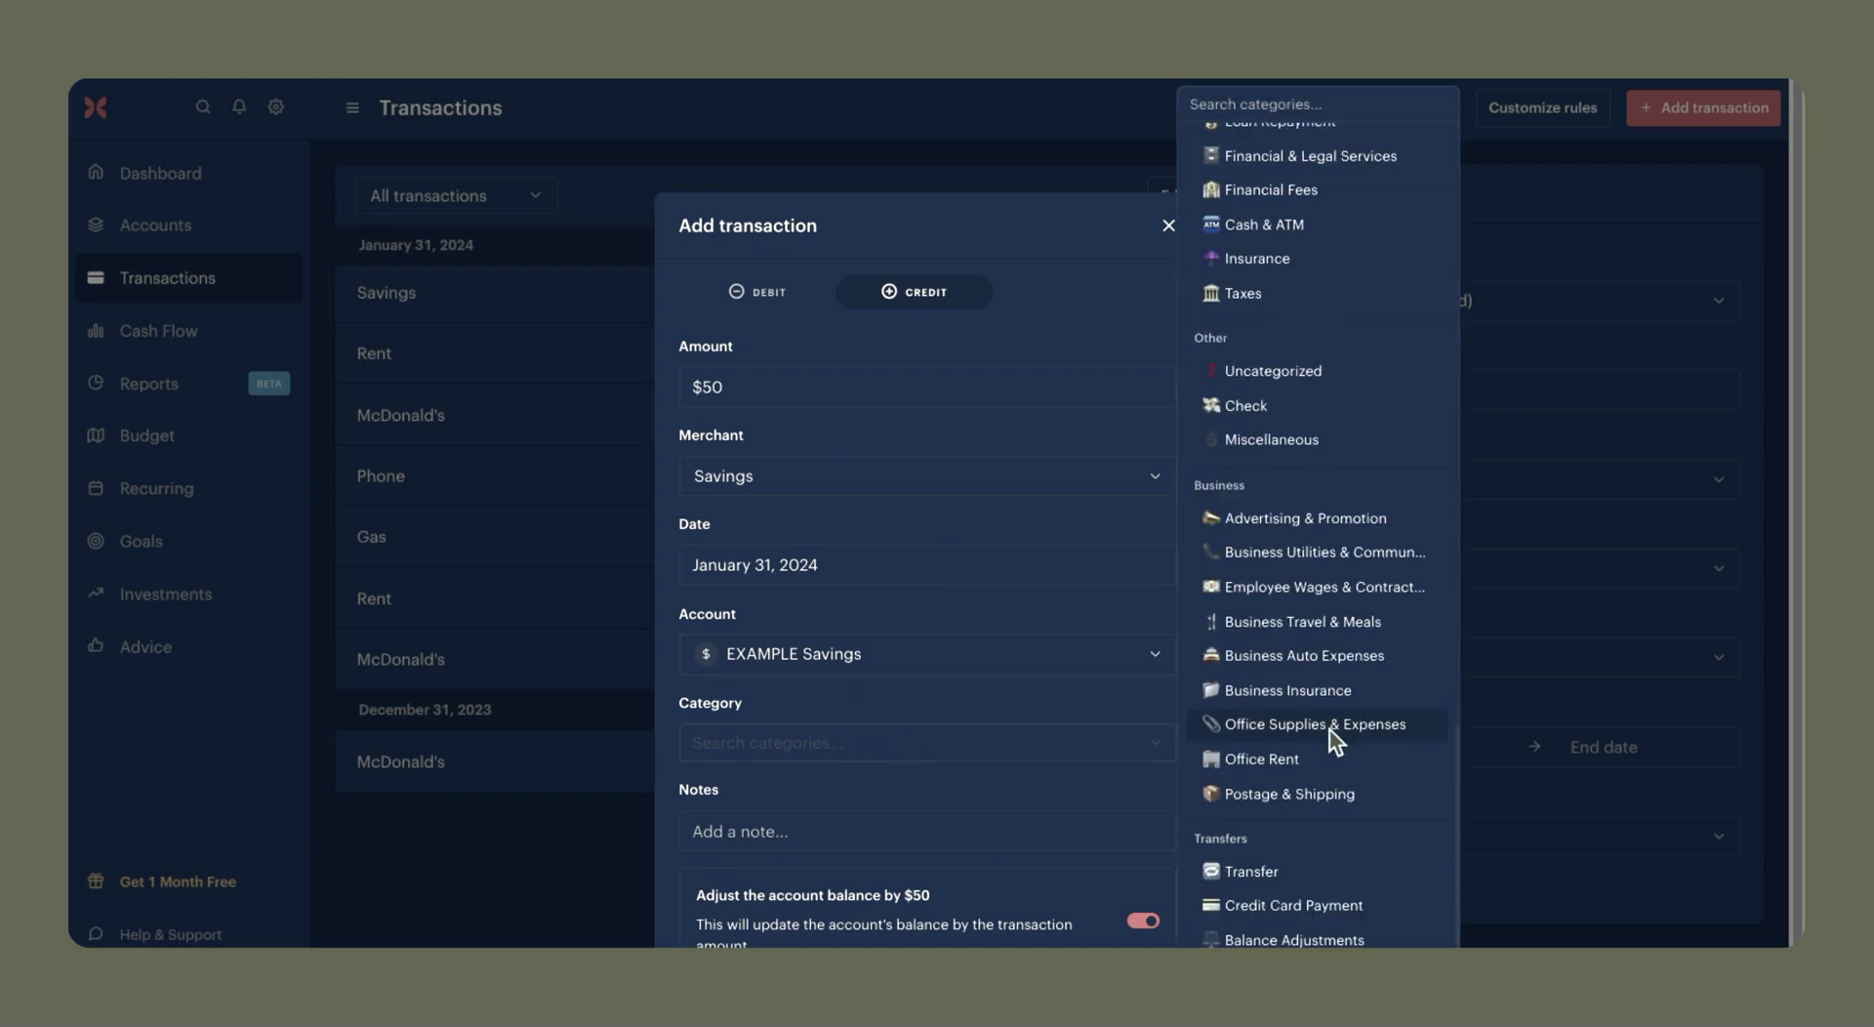
click(1251, 871)
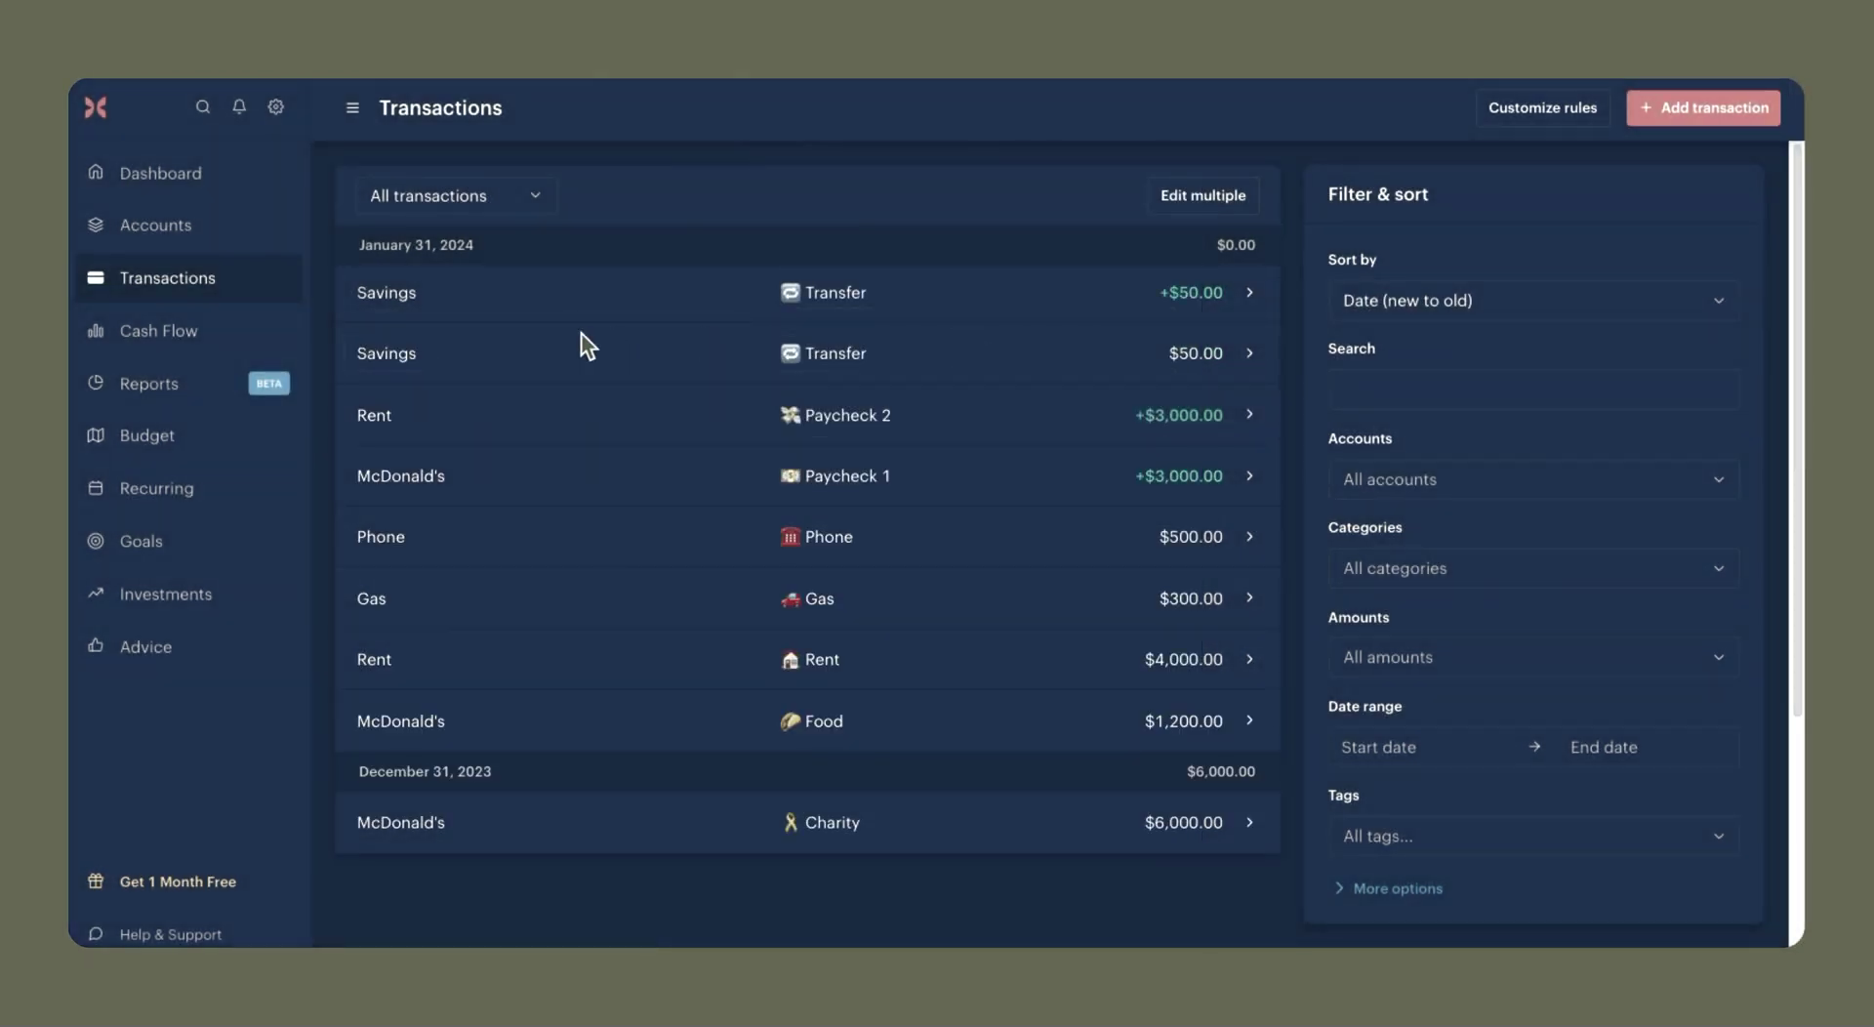
Check the $50 Savings debit's details, and assign the matching $50 credit in EXAMPLE Savings to the Savings goal.
click(1254, 354)
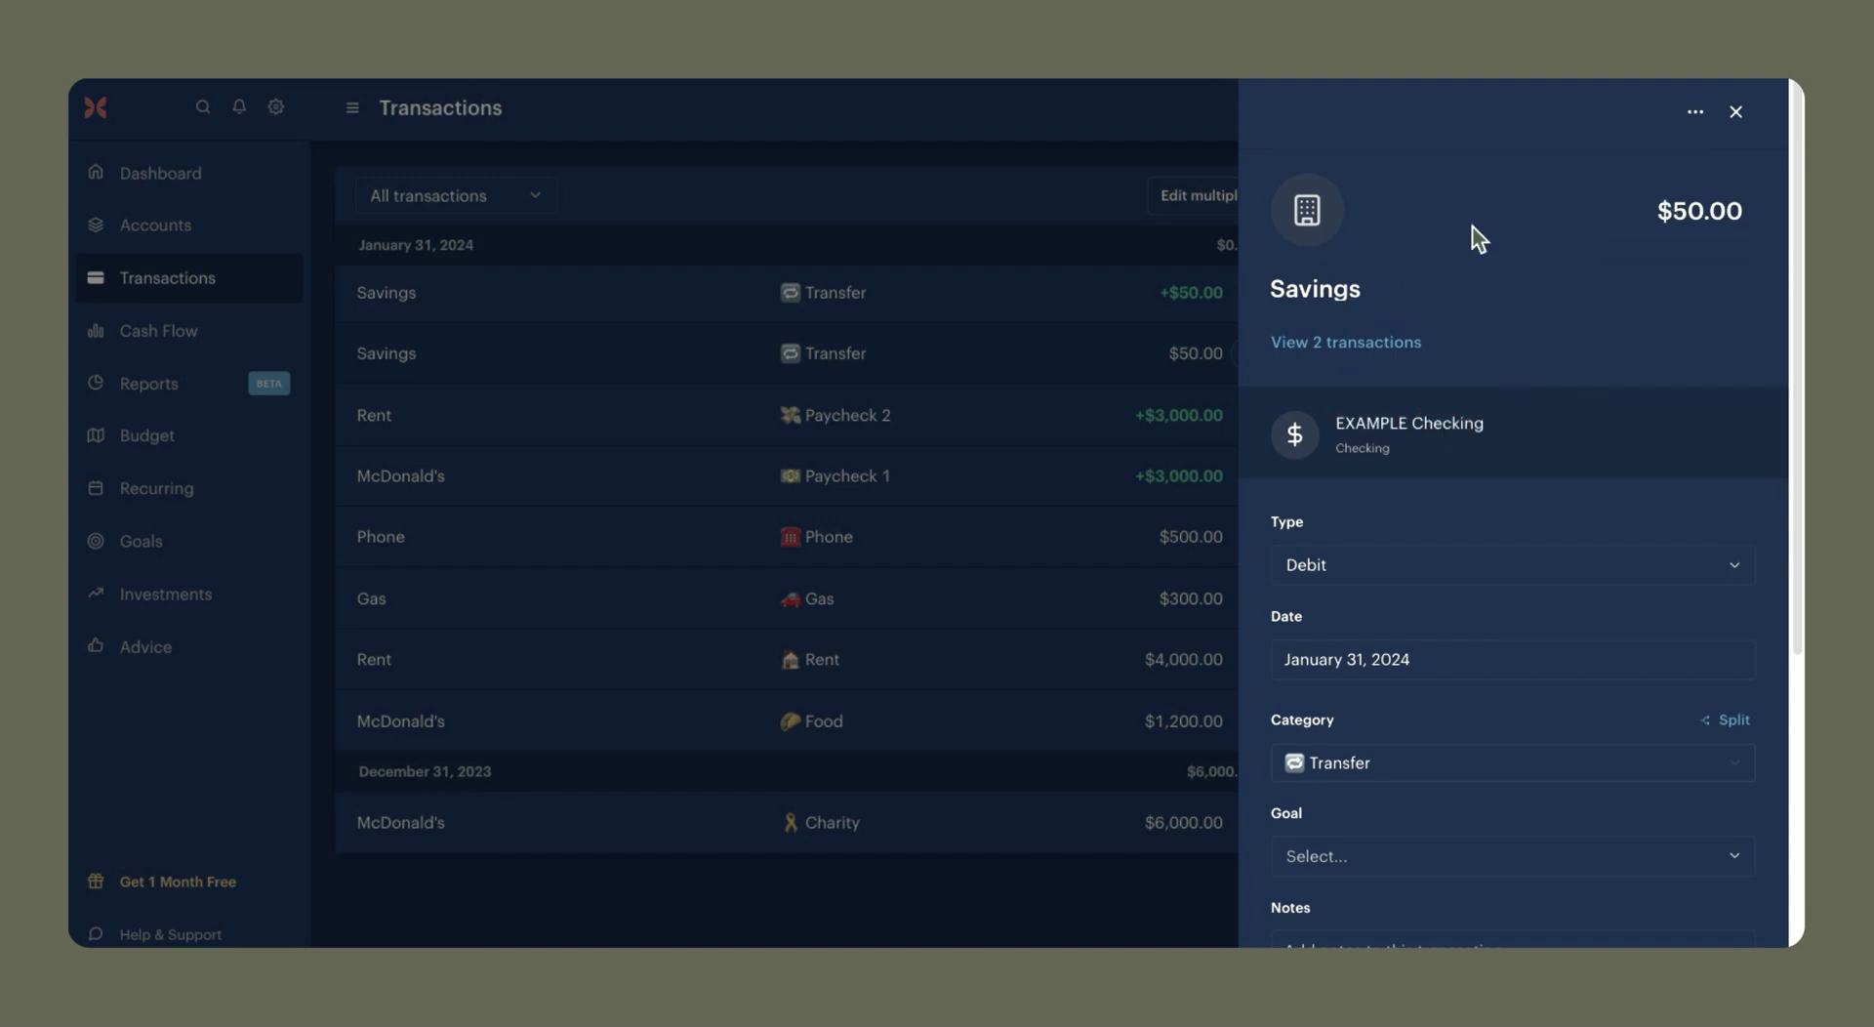
click(1735, 113)
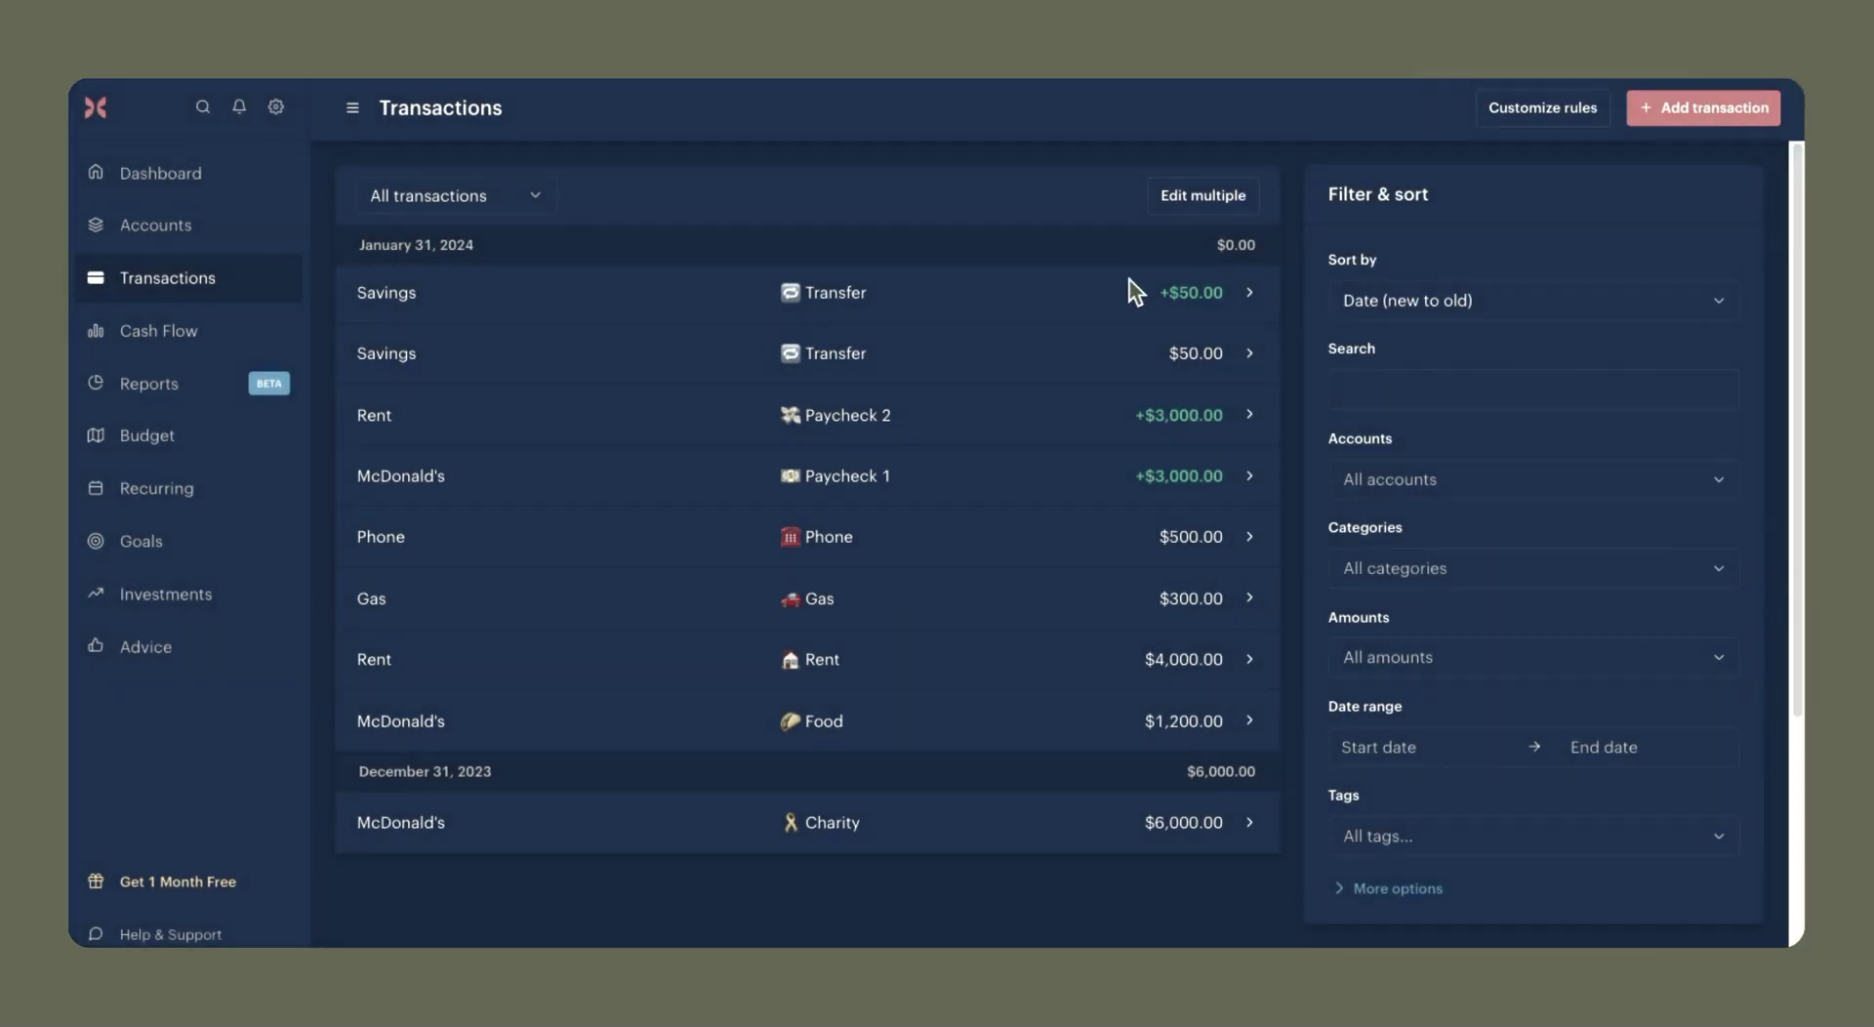
click(1259, 300)
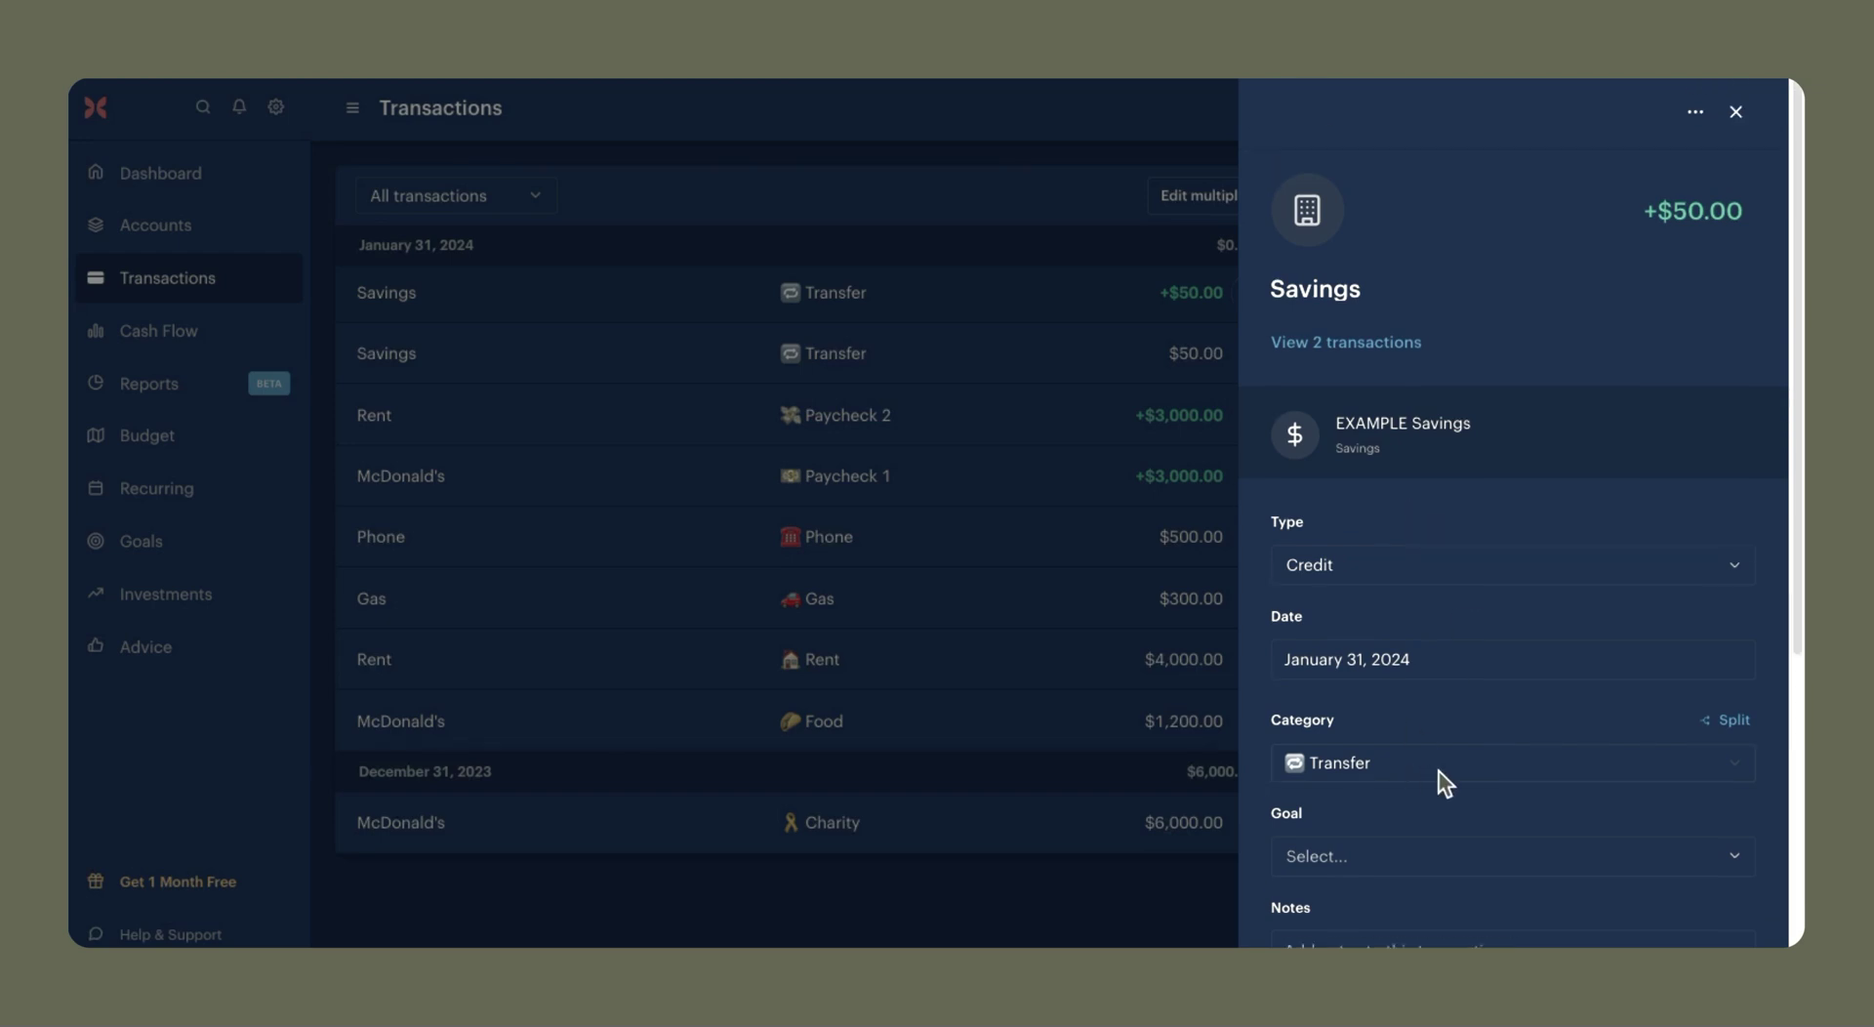
click(1414, 859)
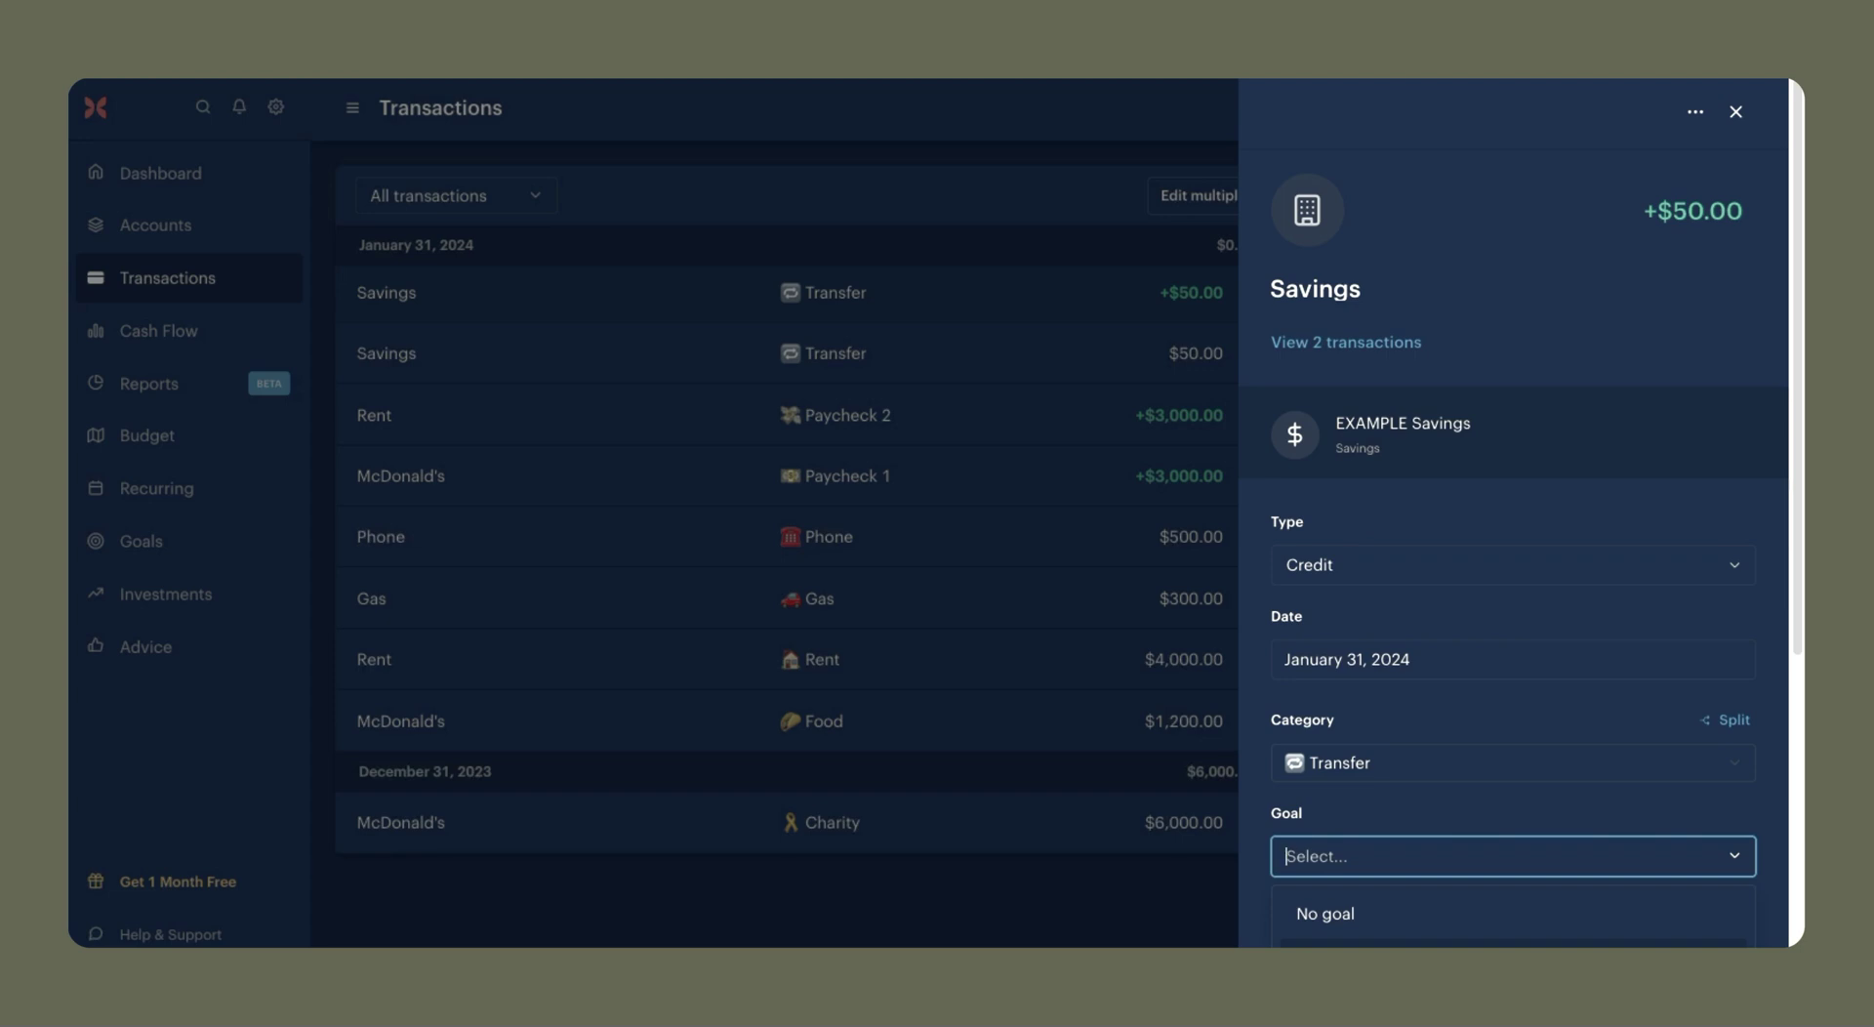
click(1512, 943)
click(1735, 111)
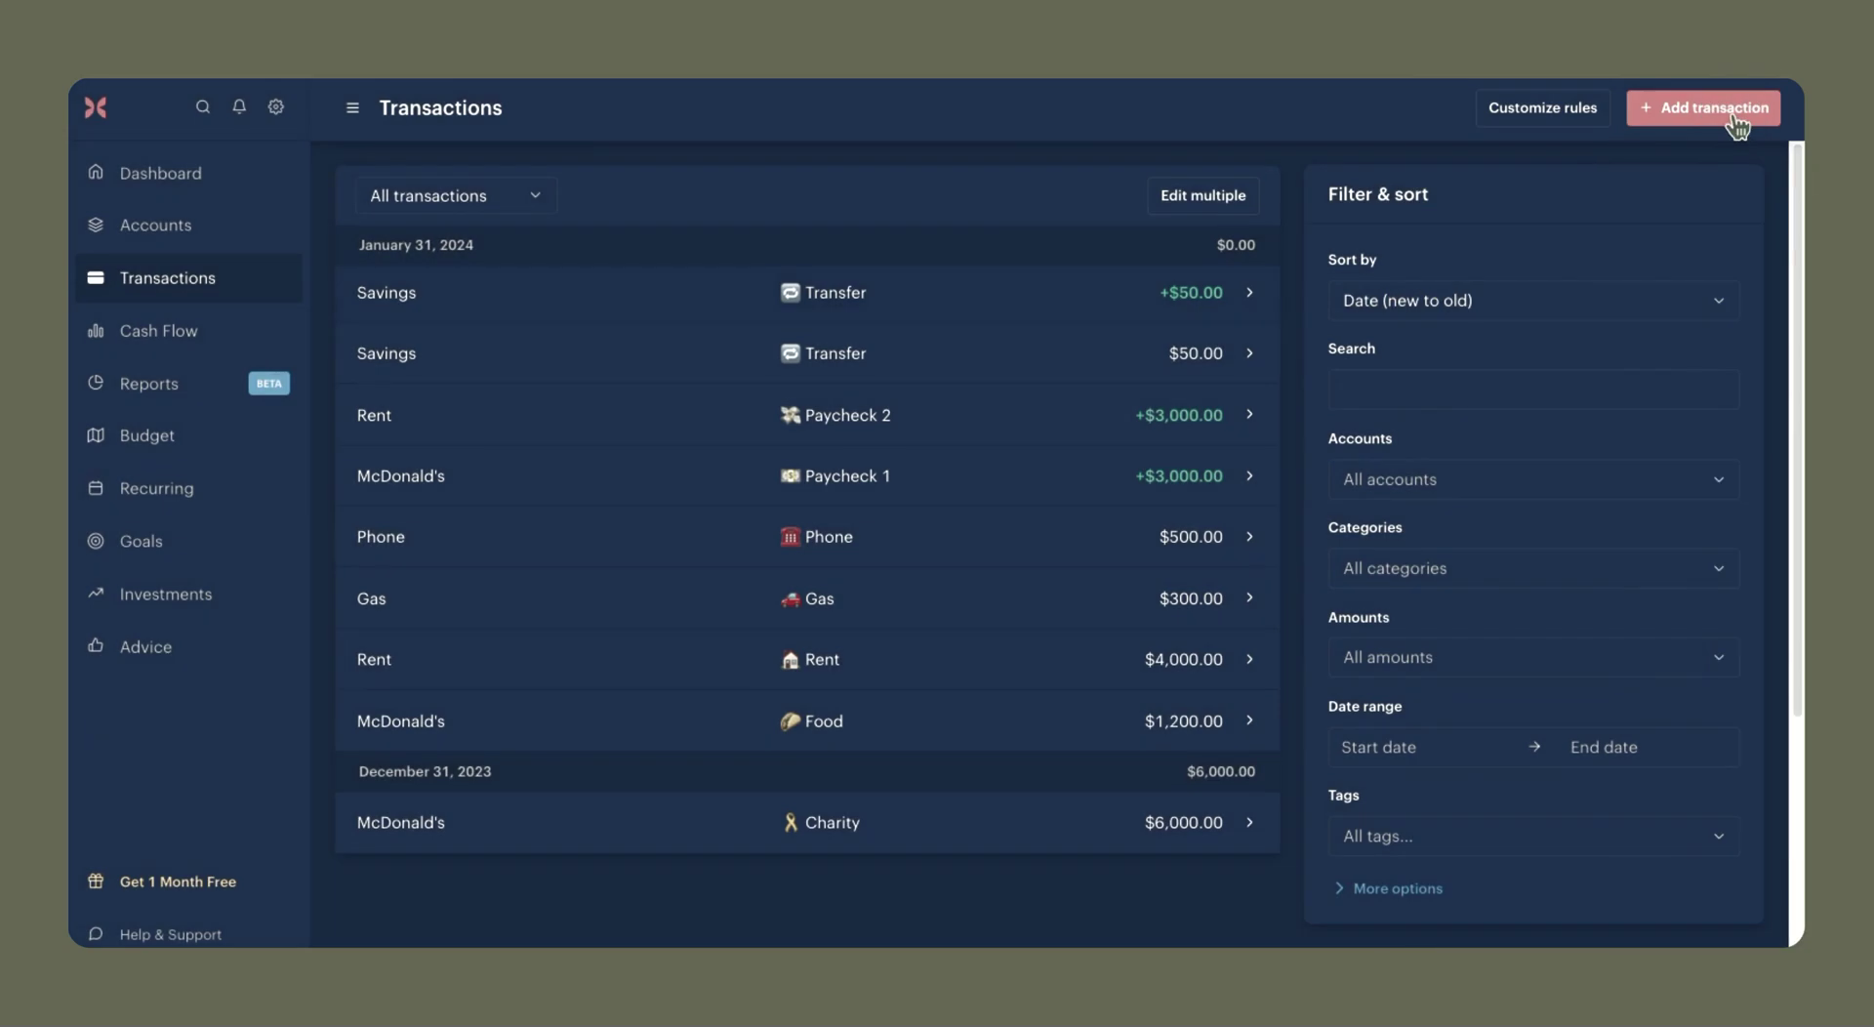
Budget $50 for the Savings goal under January 2024 contributions and check the left-to-budget breakdown.
click(200, 435)
scroll(757, 628, down, 10)
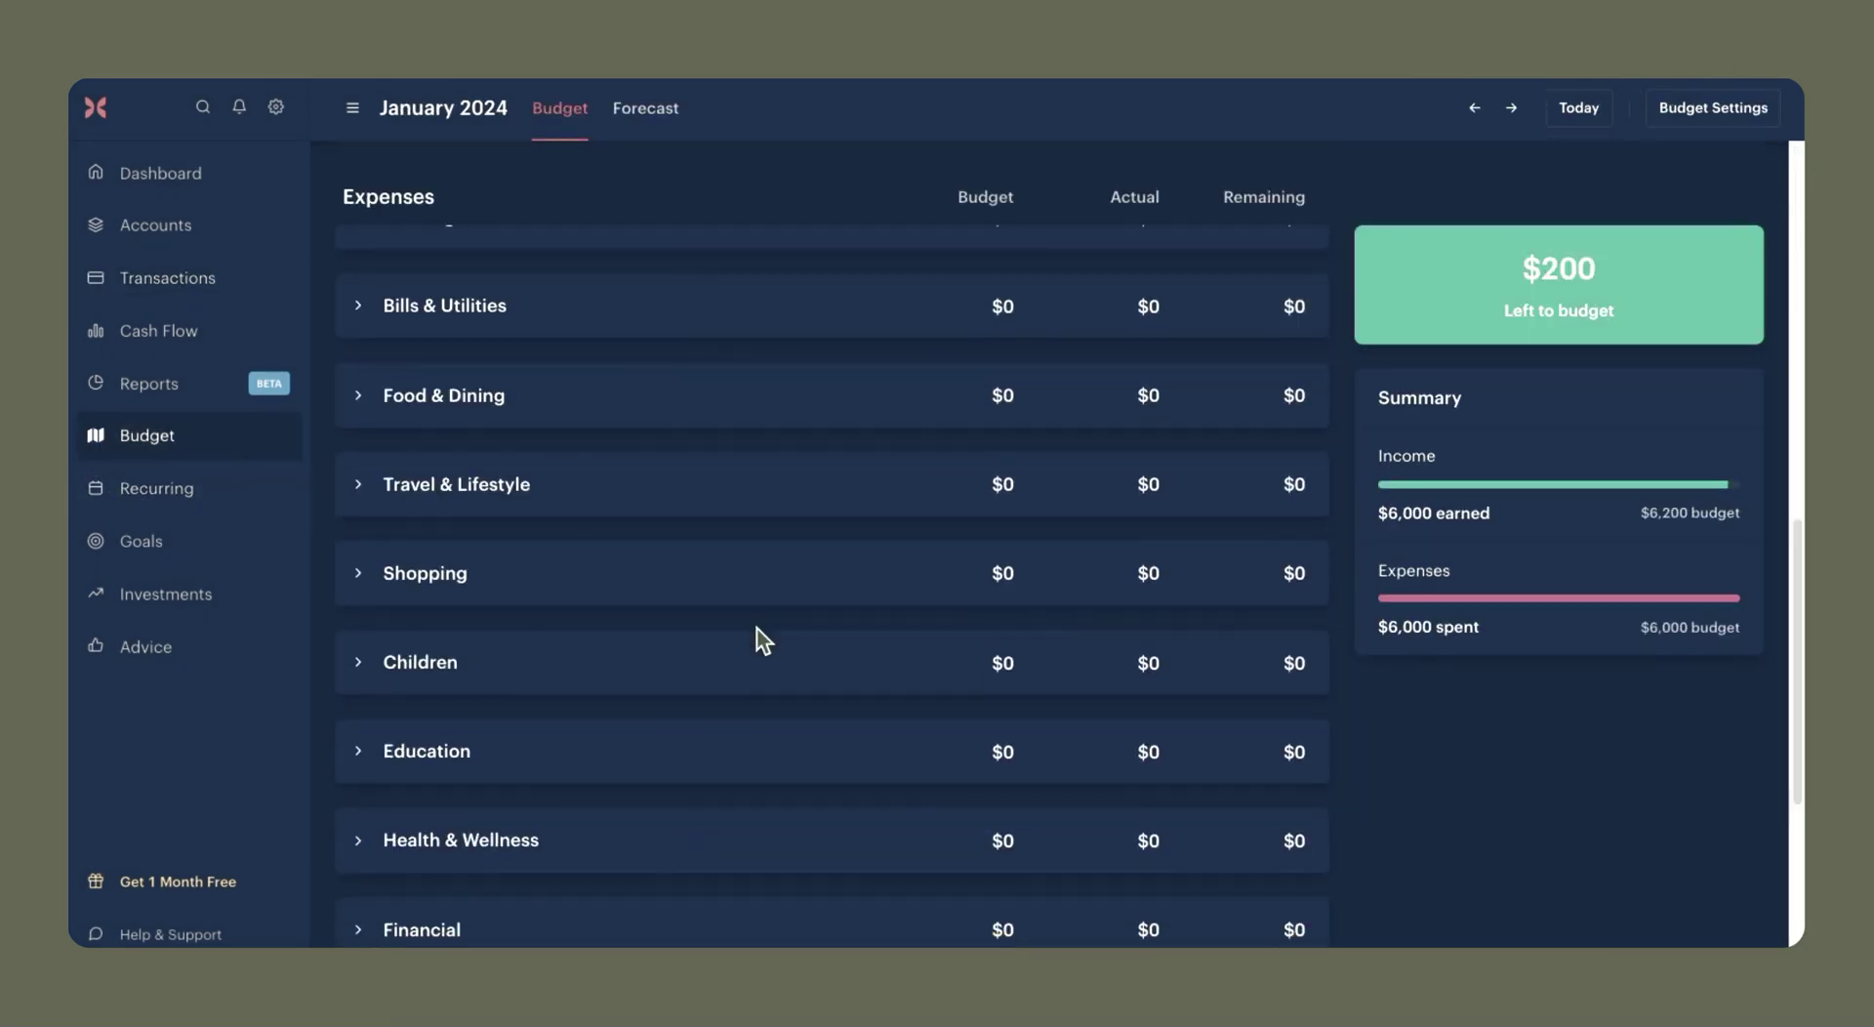
click(457, 782)
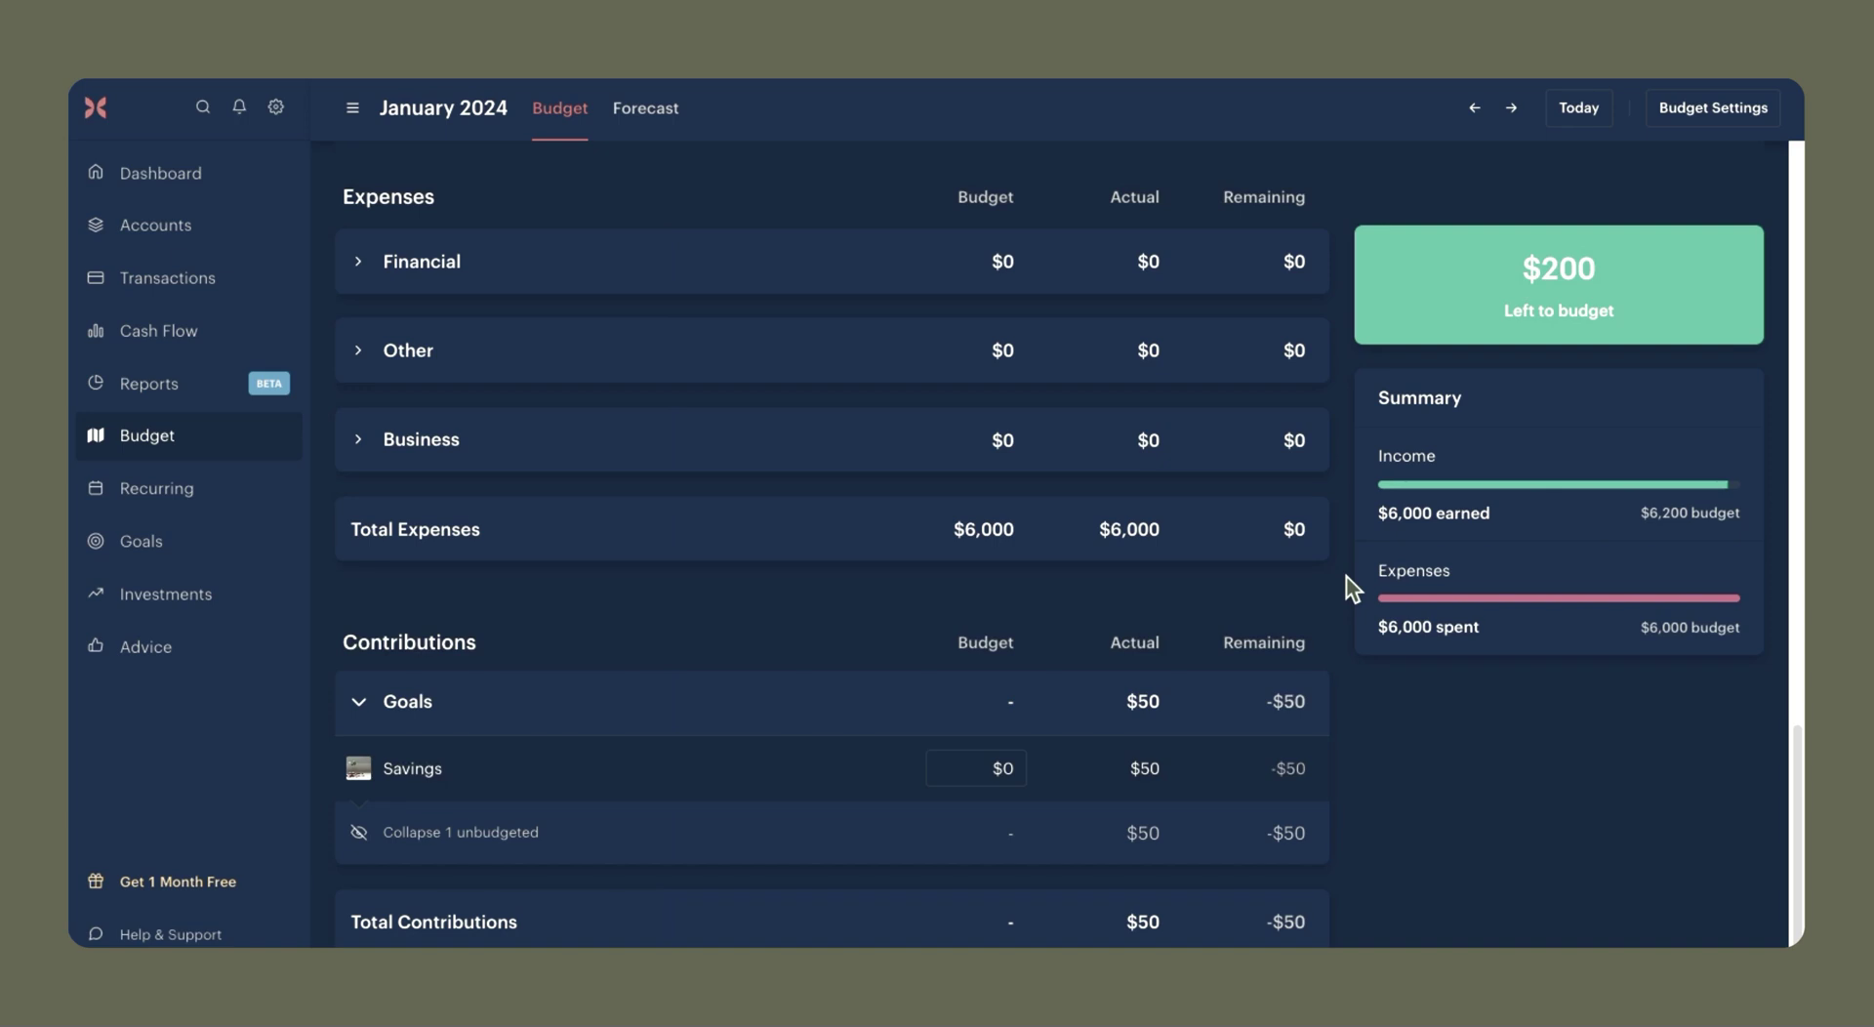
click(1015, 775)
text(50)
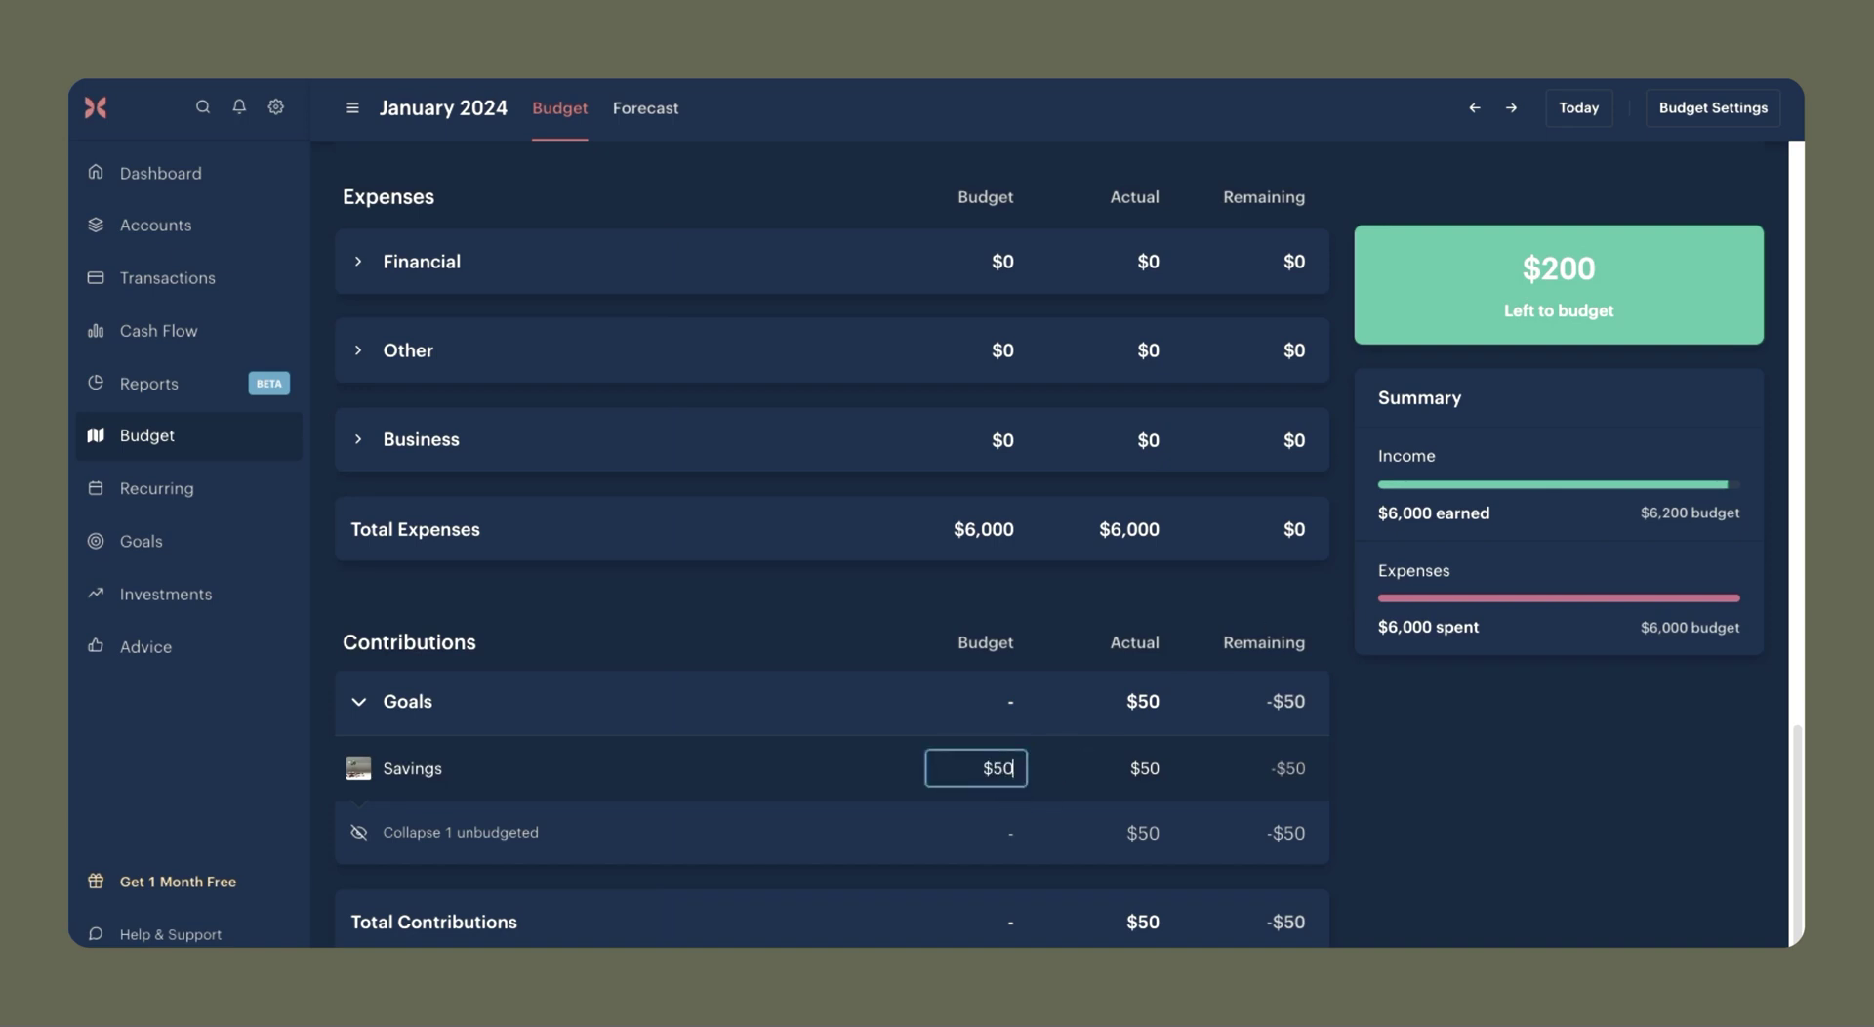
click(1480, 742)
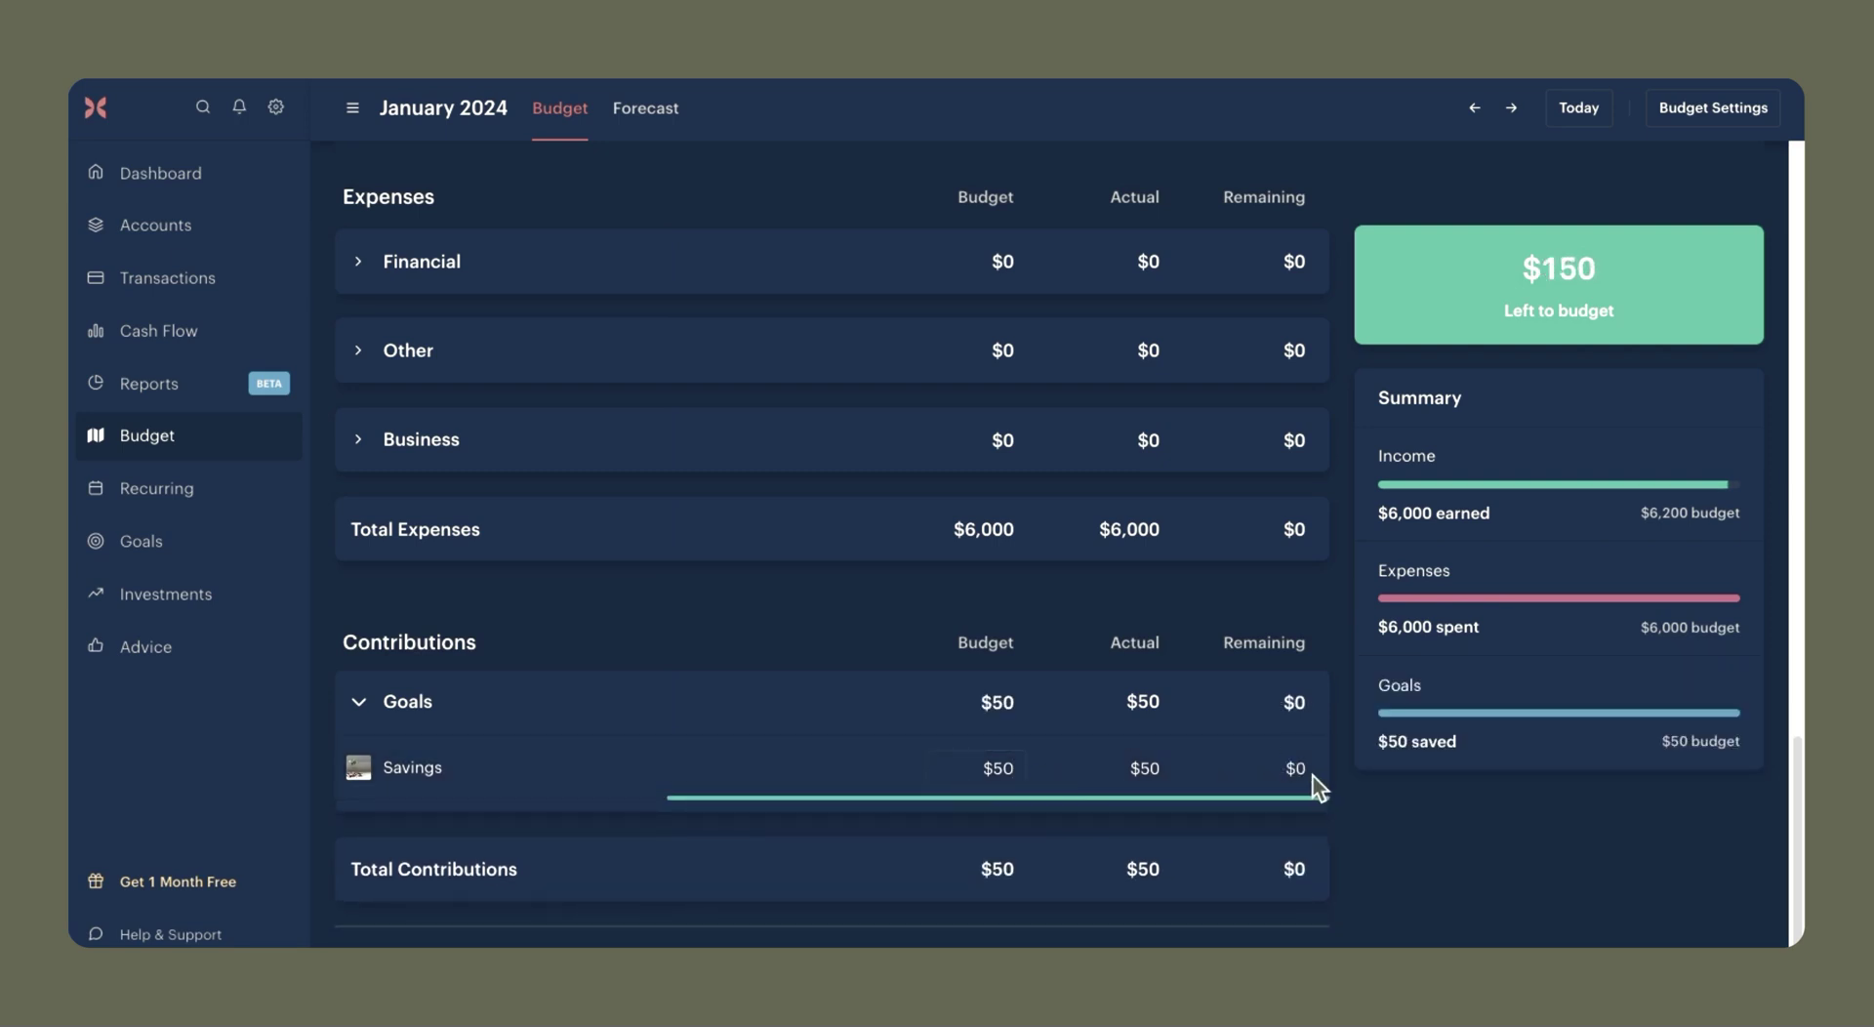
mouse_move(1582, 283)
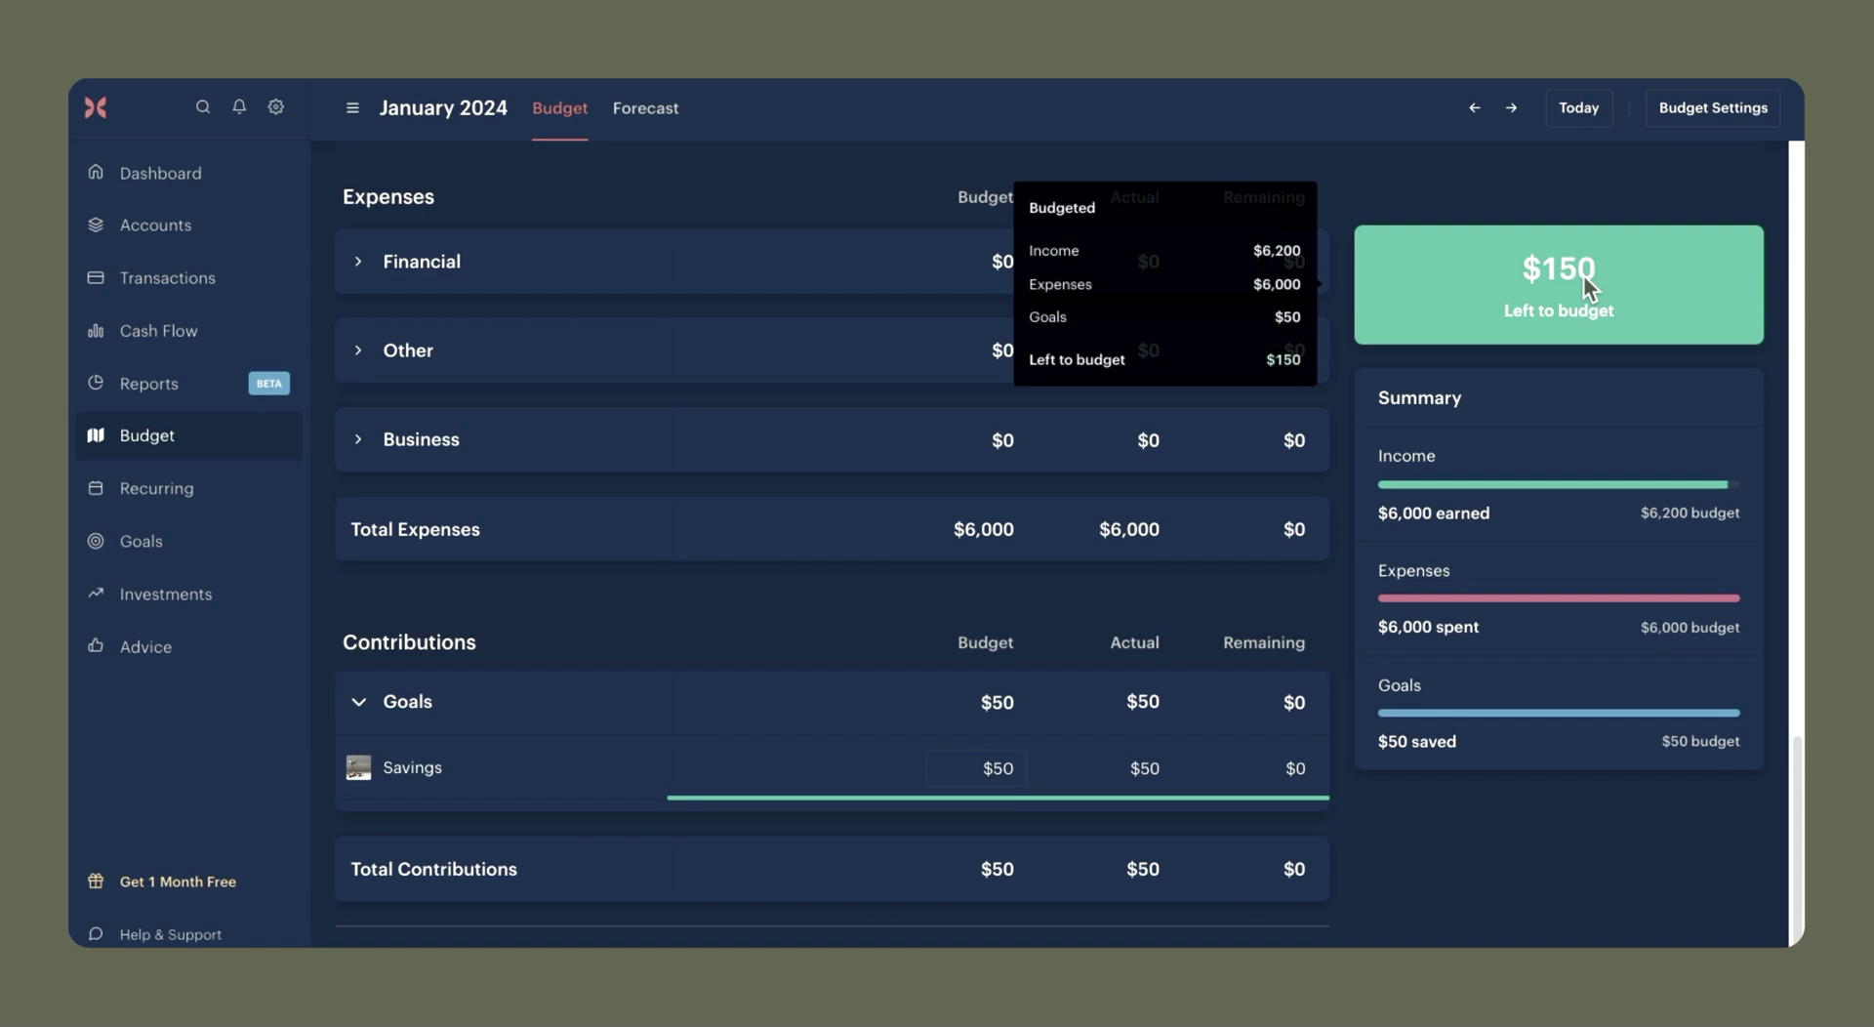
Set the January 2024 budget for This Month's Rollover to $150 and check the left-to-budget breakdown.
click(167, 244)
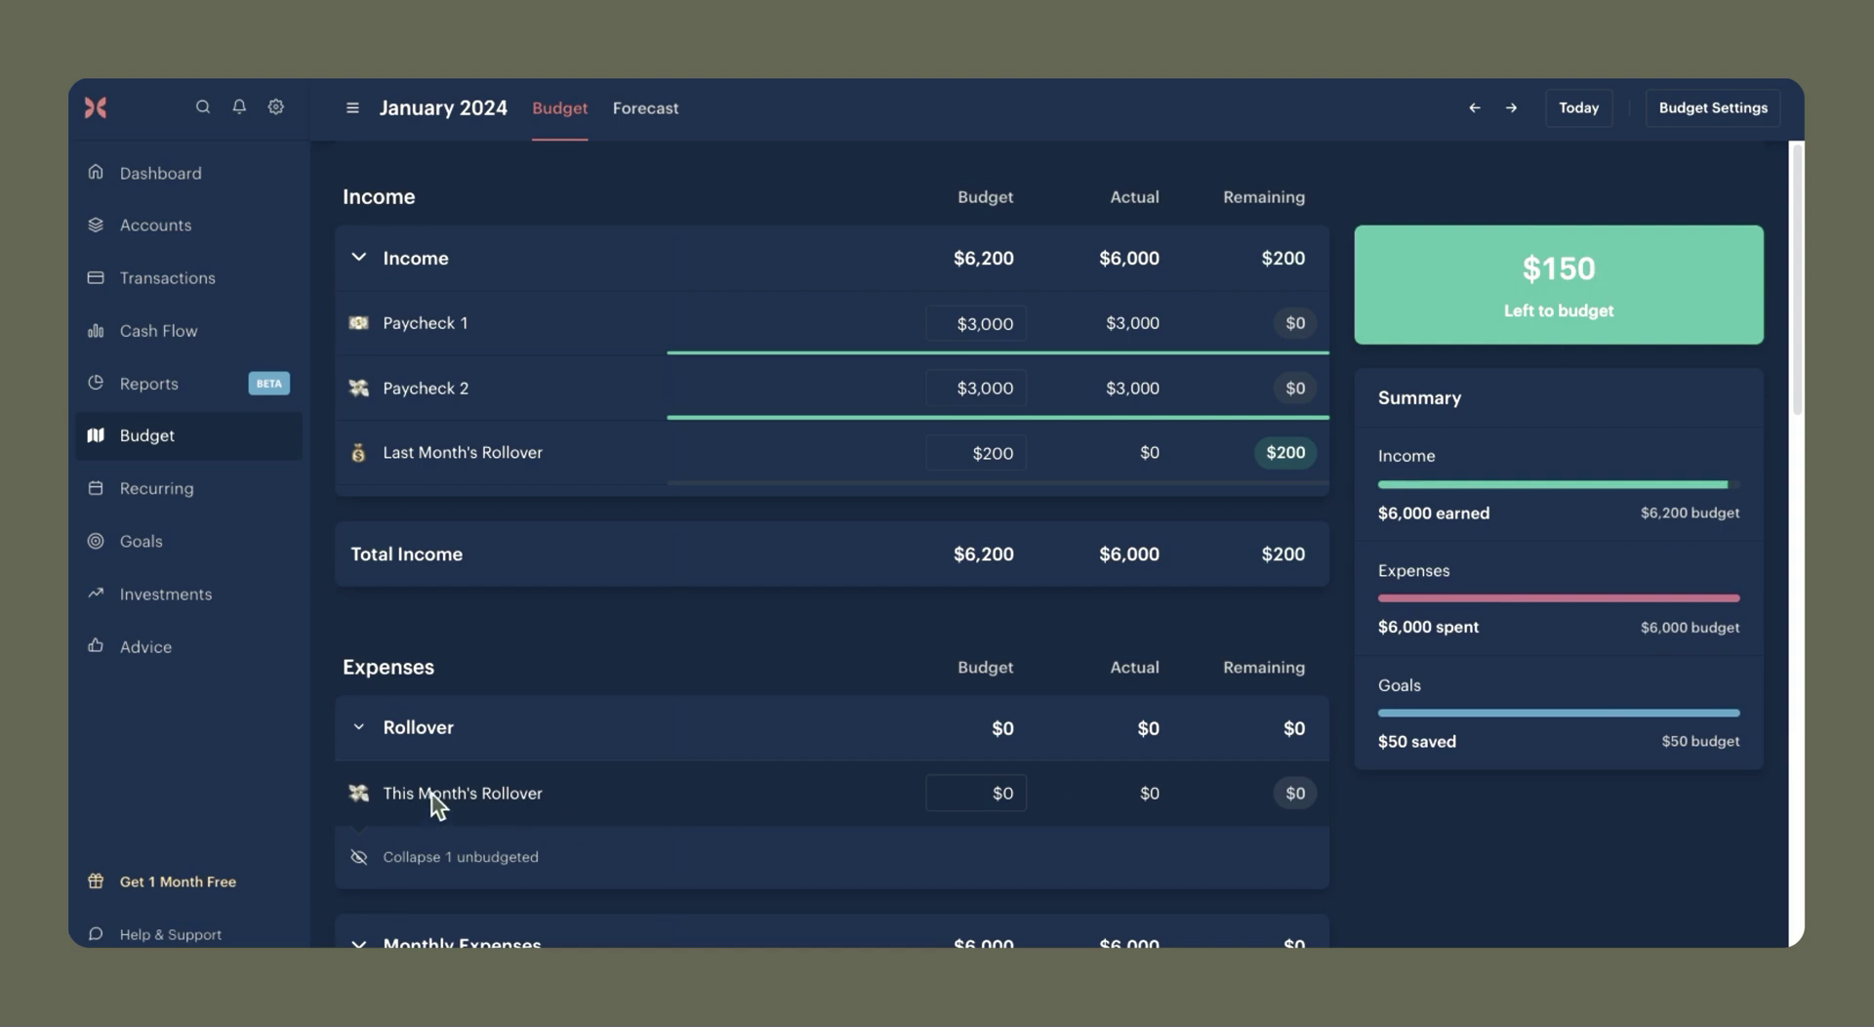
click(1010, 795)
text(150)
key(Return)
mouse_move(1595, 277)
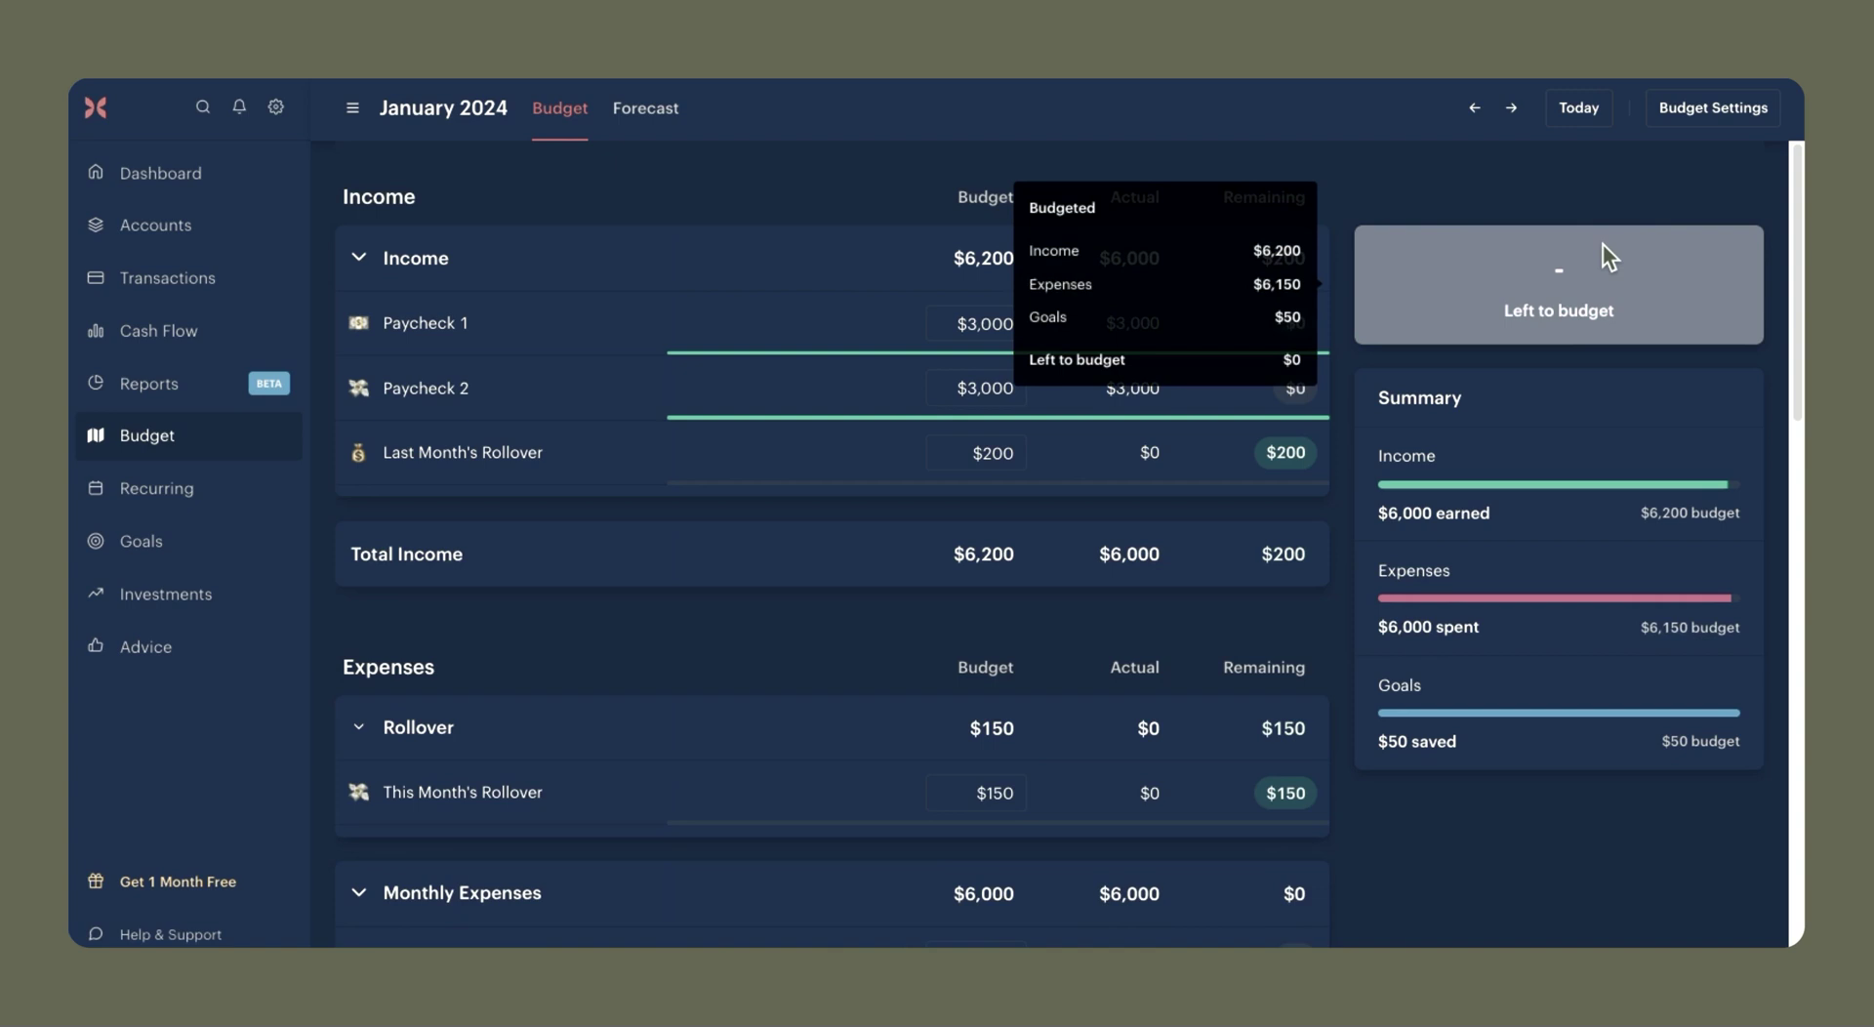
Compare the rollover amounts in January and February 2024, and set February's Last Month's Rollover to $150.
click(1518, 114)
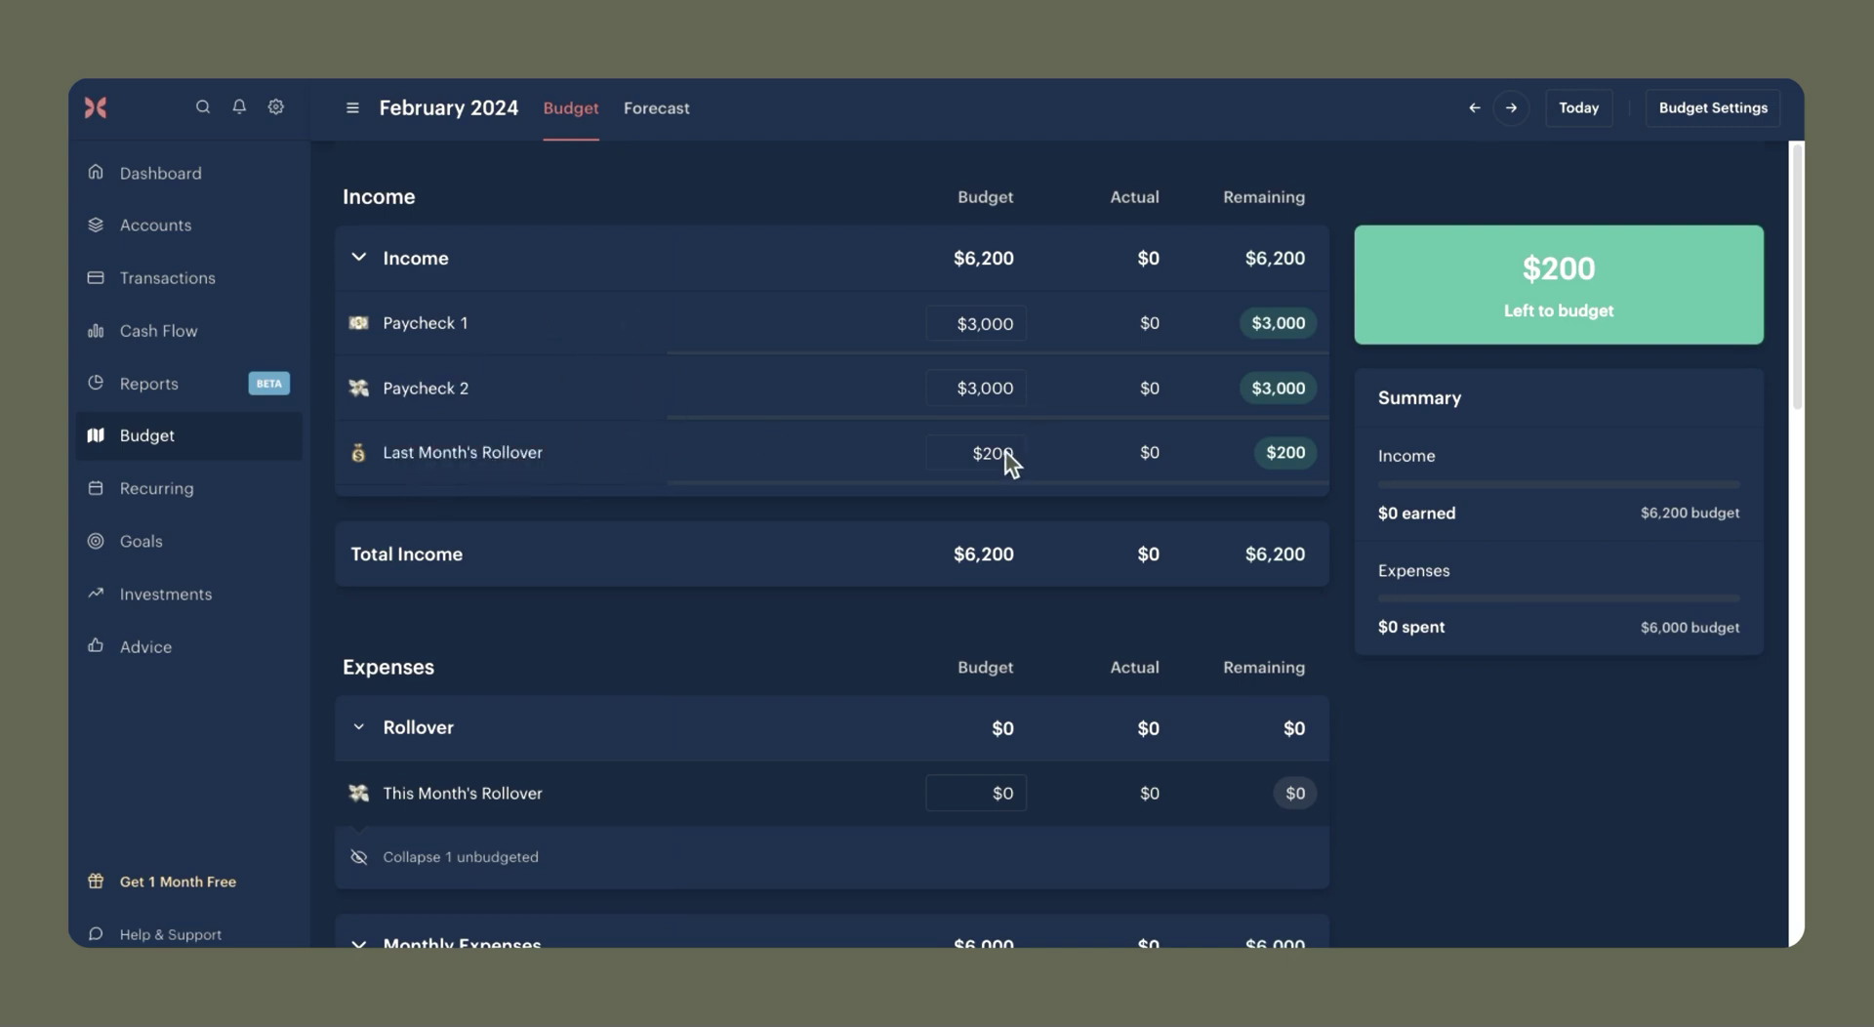
click(1475, 109)
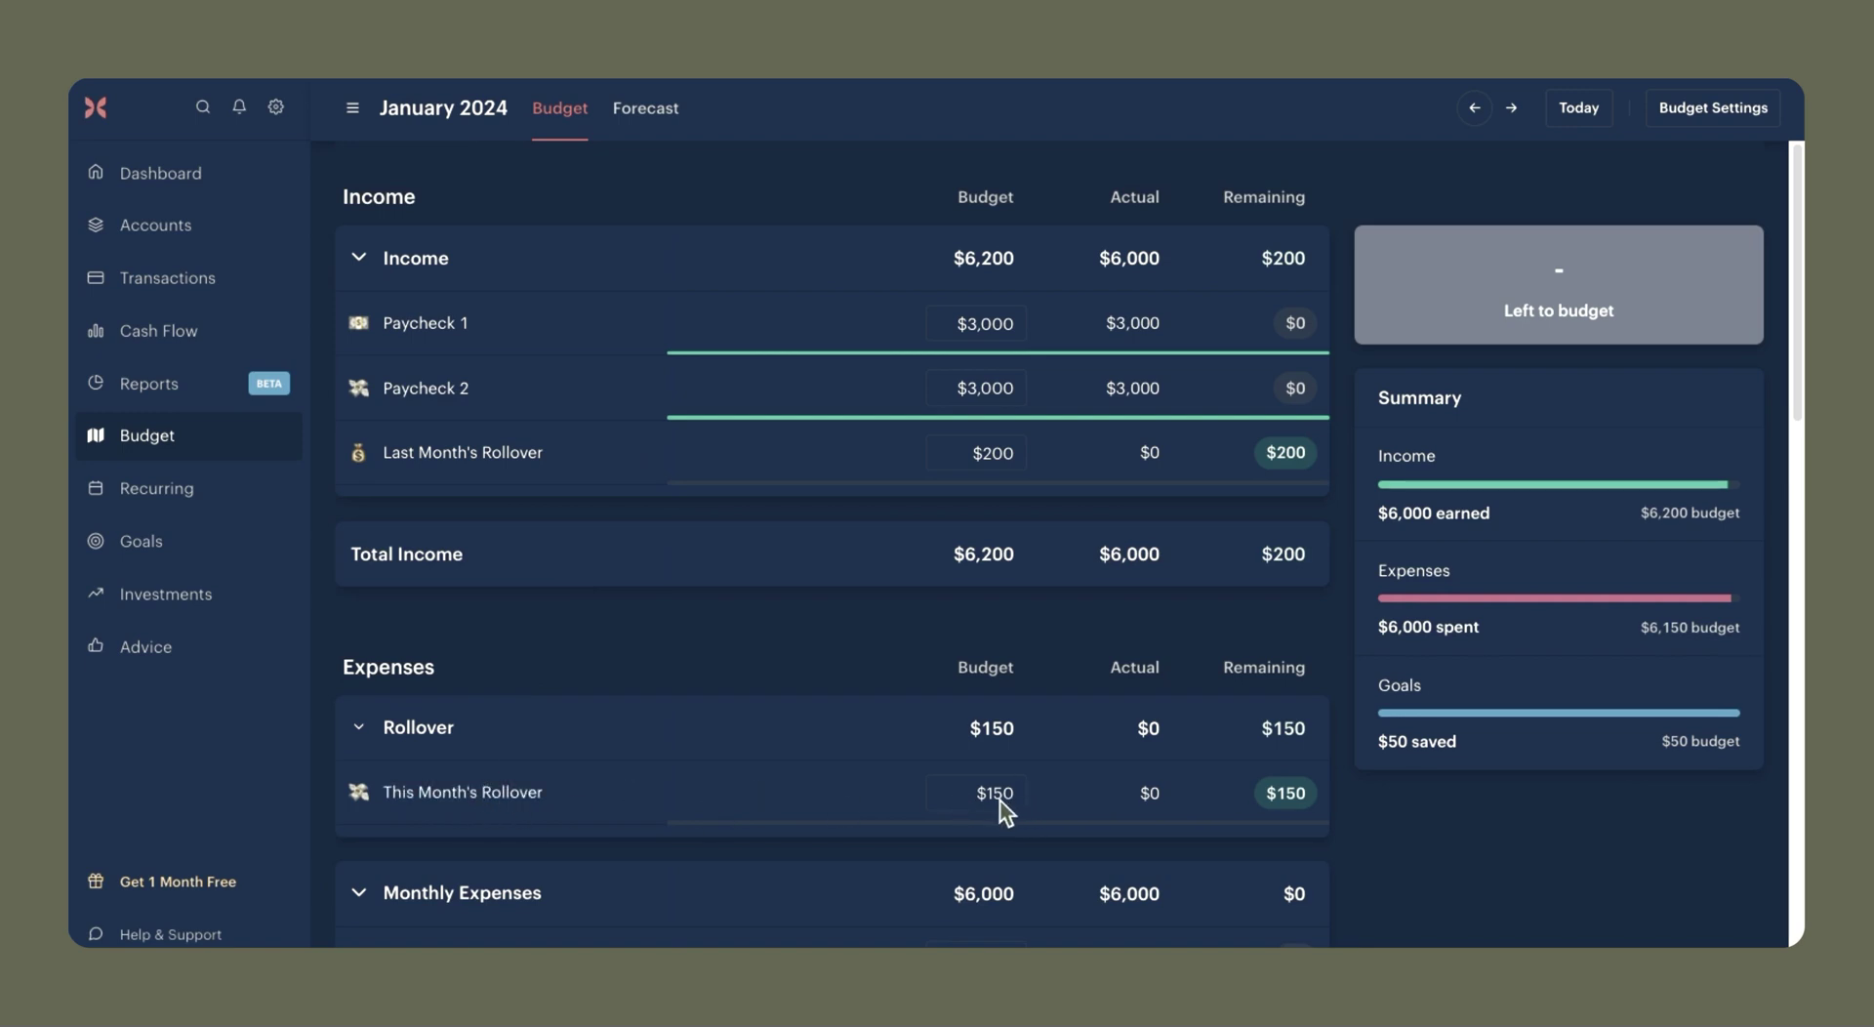
click(1511, 108)
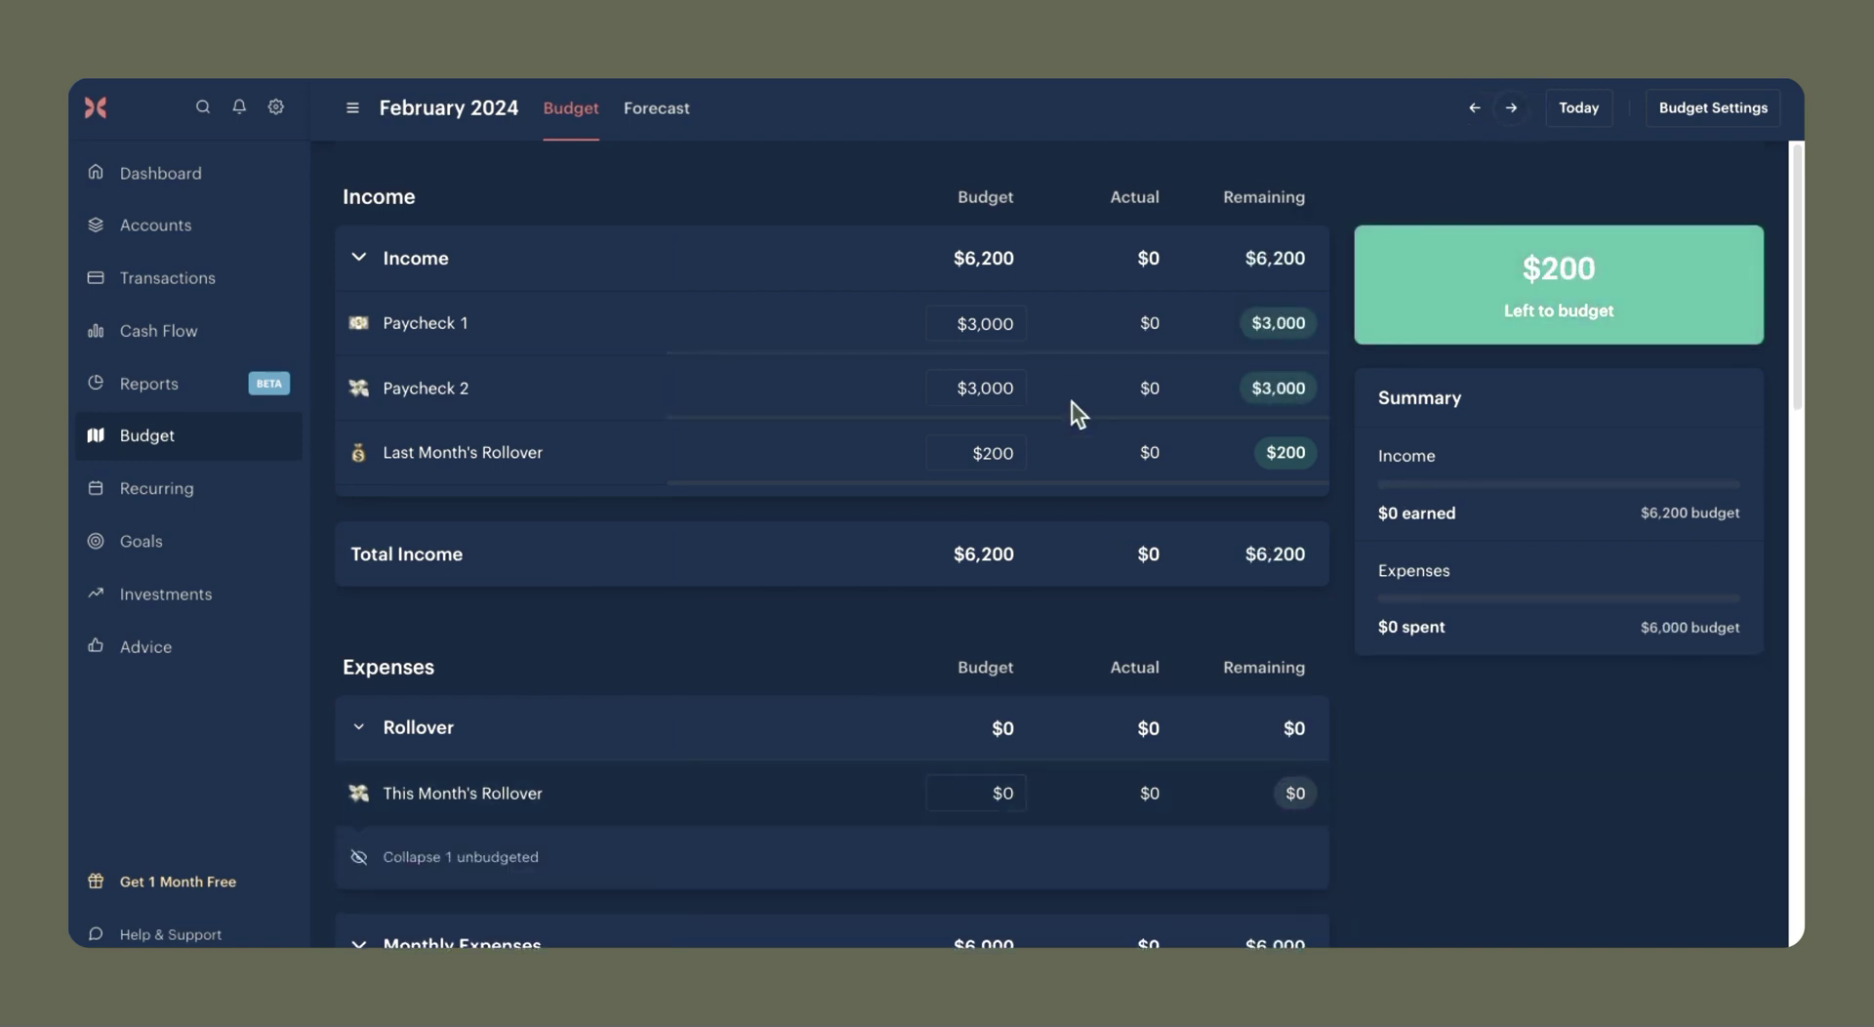
click(1005, 455)
double_click(1005, 454)
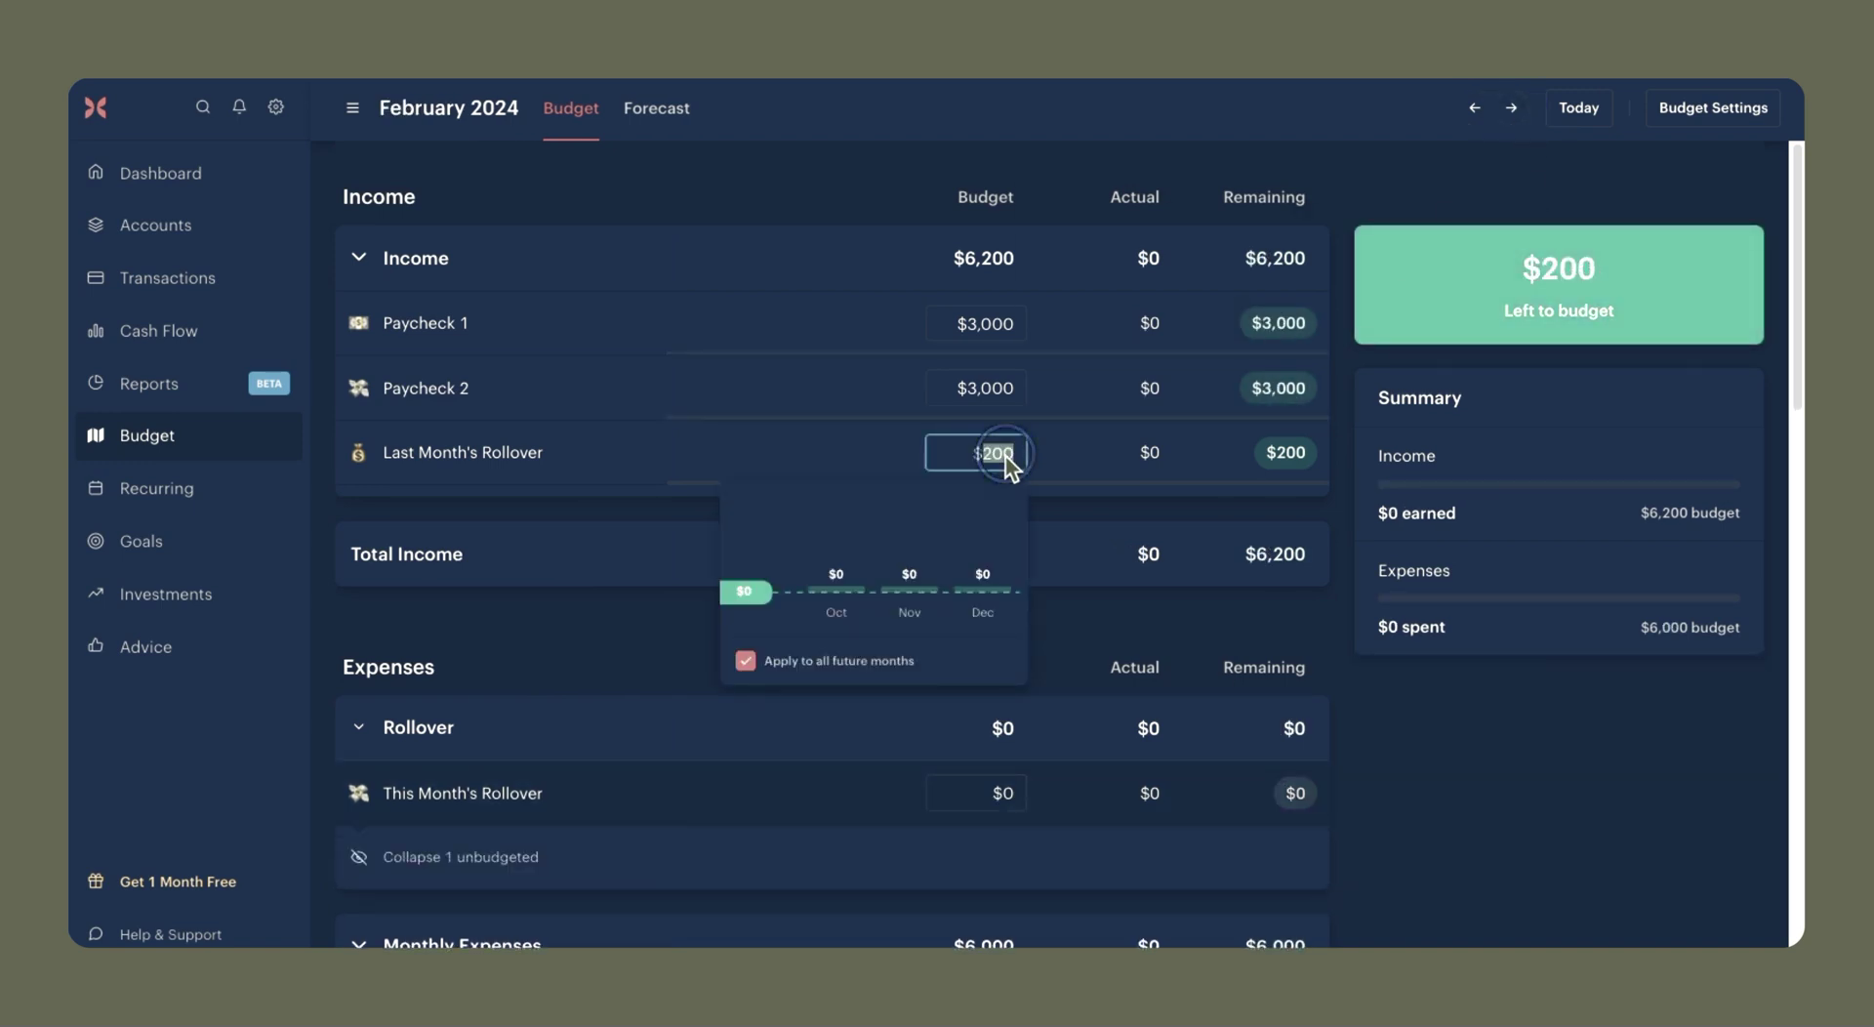
text(150)
key(Return)
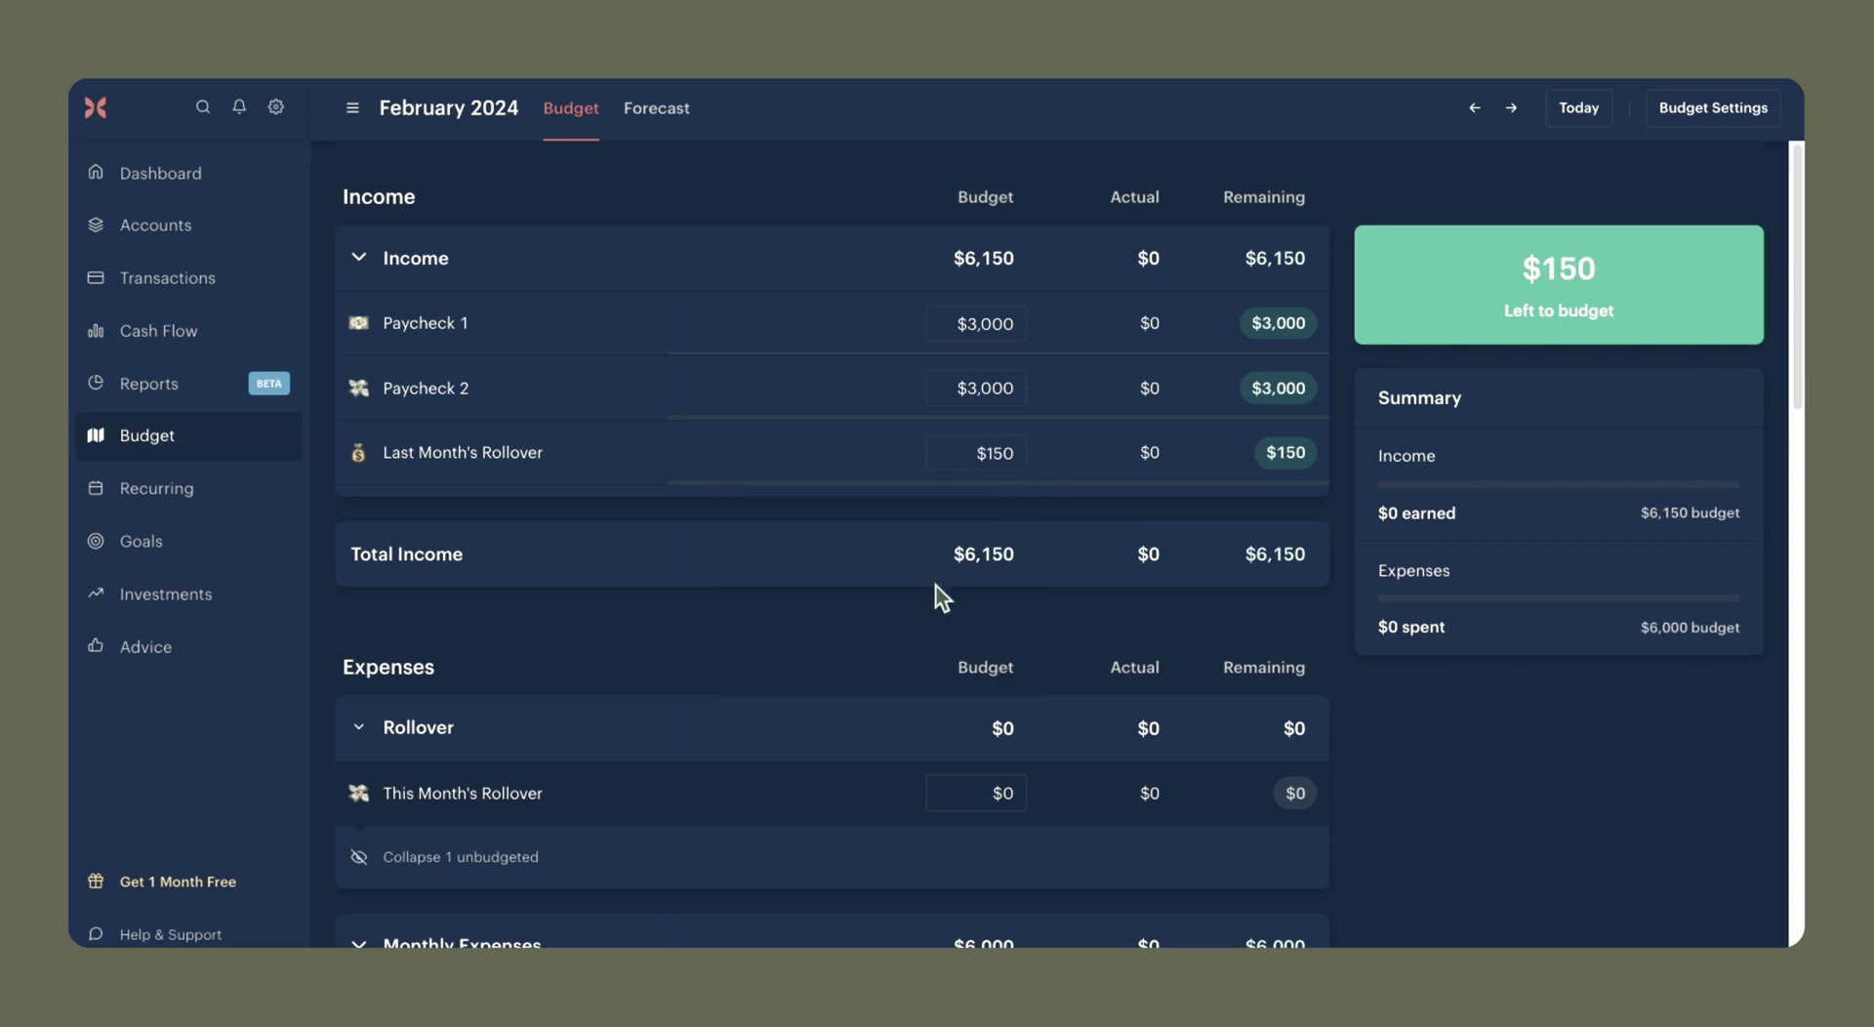
Look through the rest of the February 2024 budget, and return to January 2024 to open the forecast.
scroll(1004, 473, down, 5)
scroll(803, 431, down, 10)
scroll(1173, 482, up, 15)
click(1478, 110)
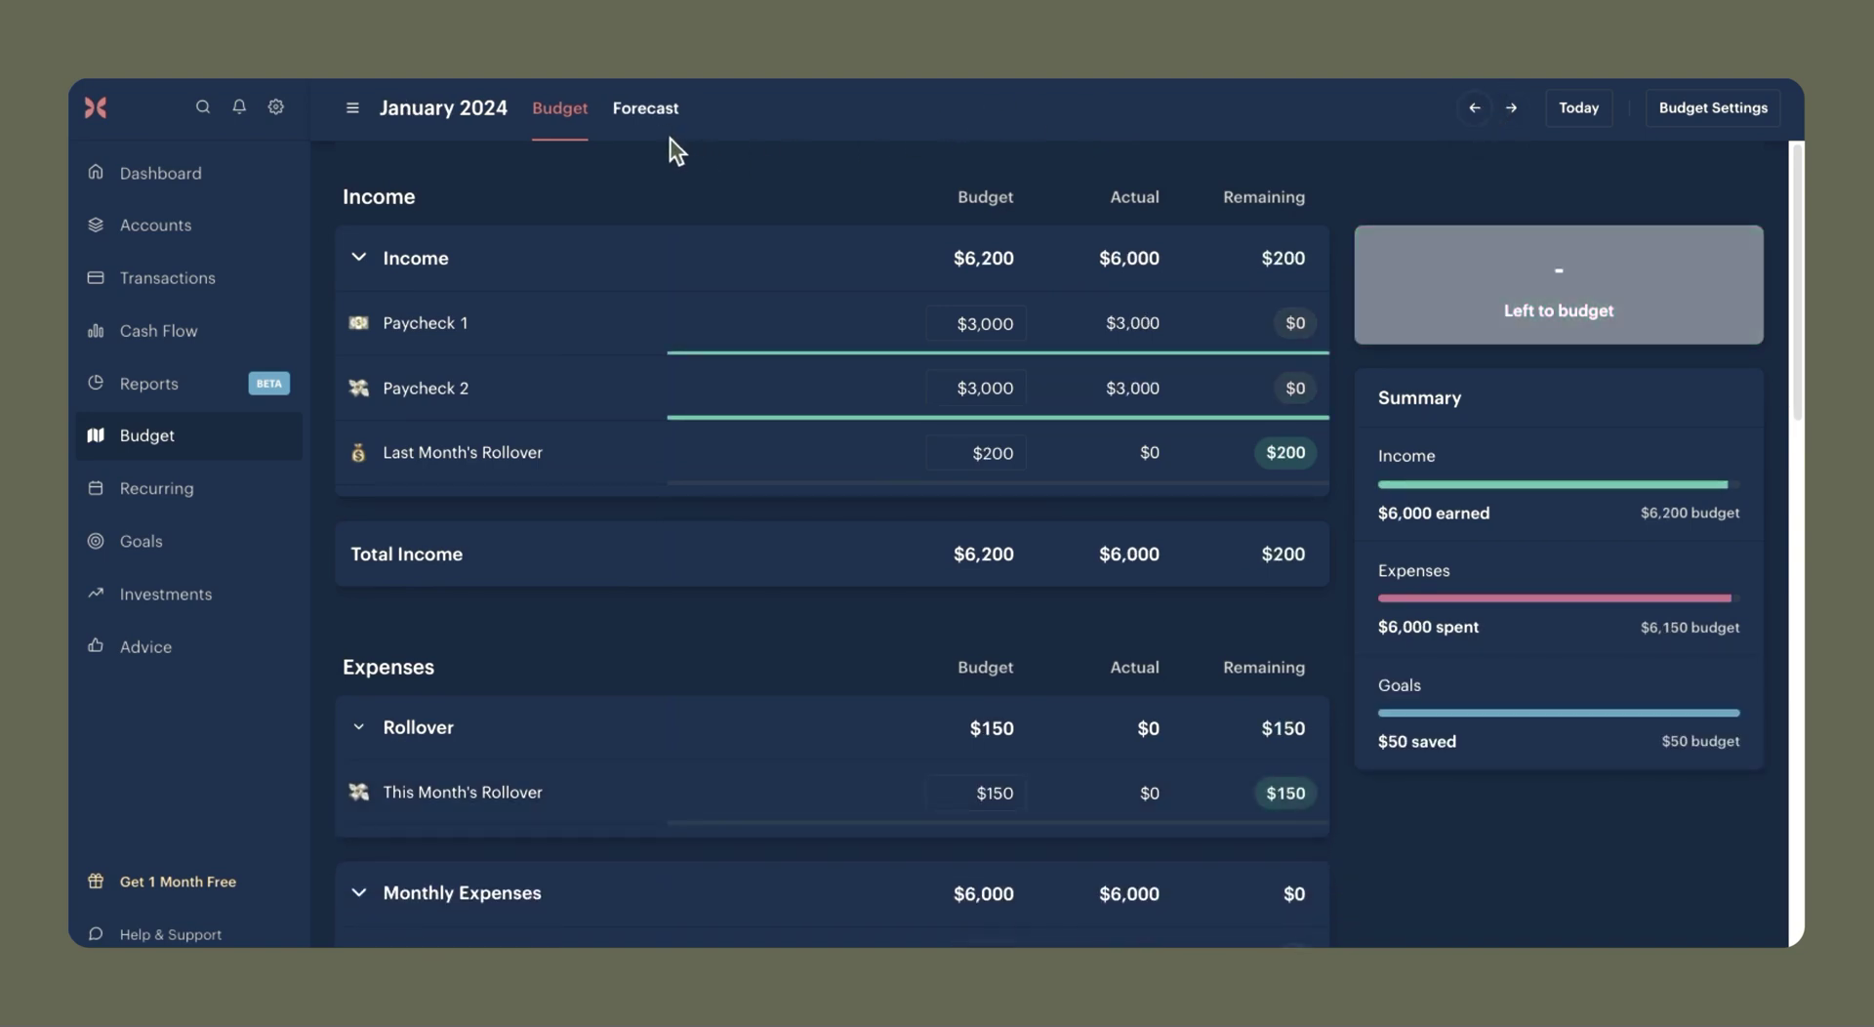
click(650, 111)
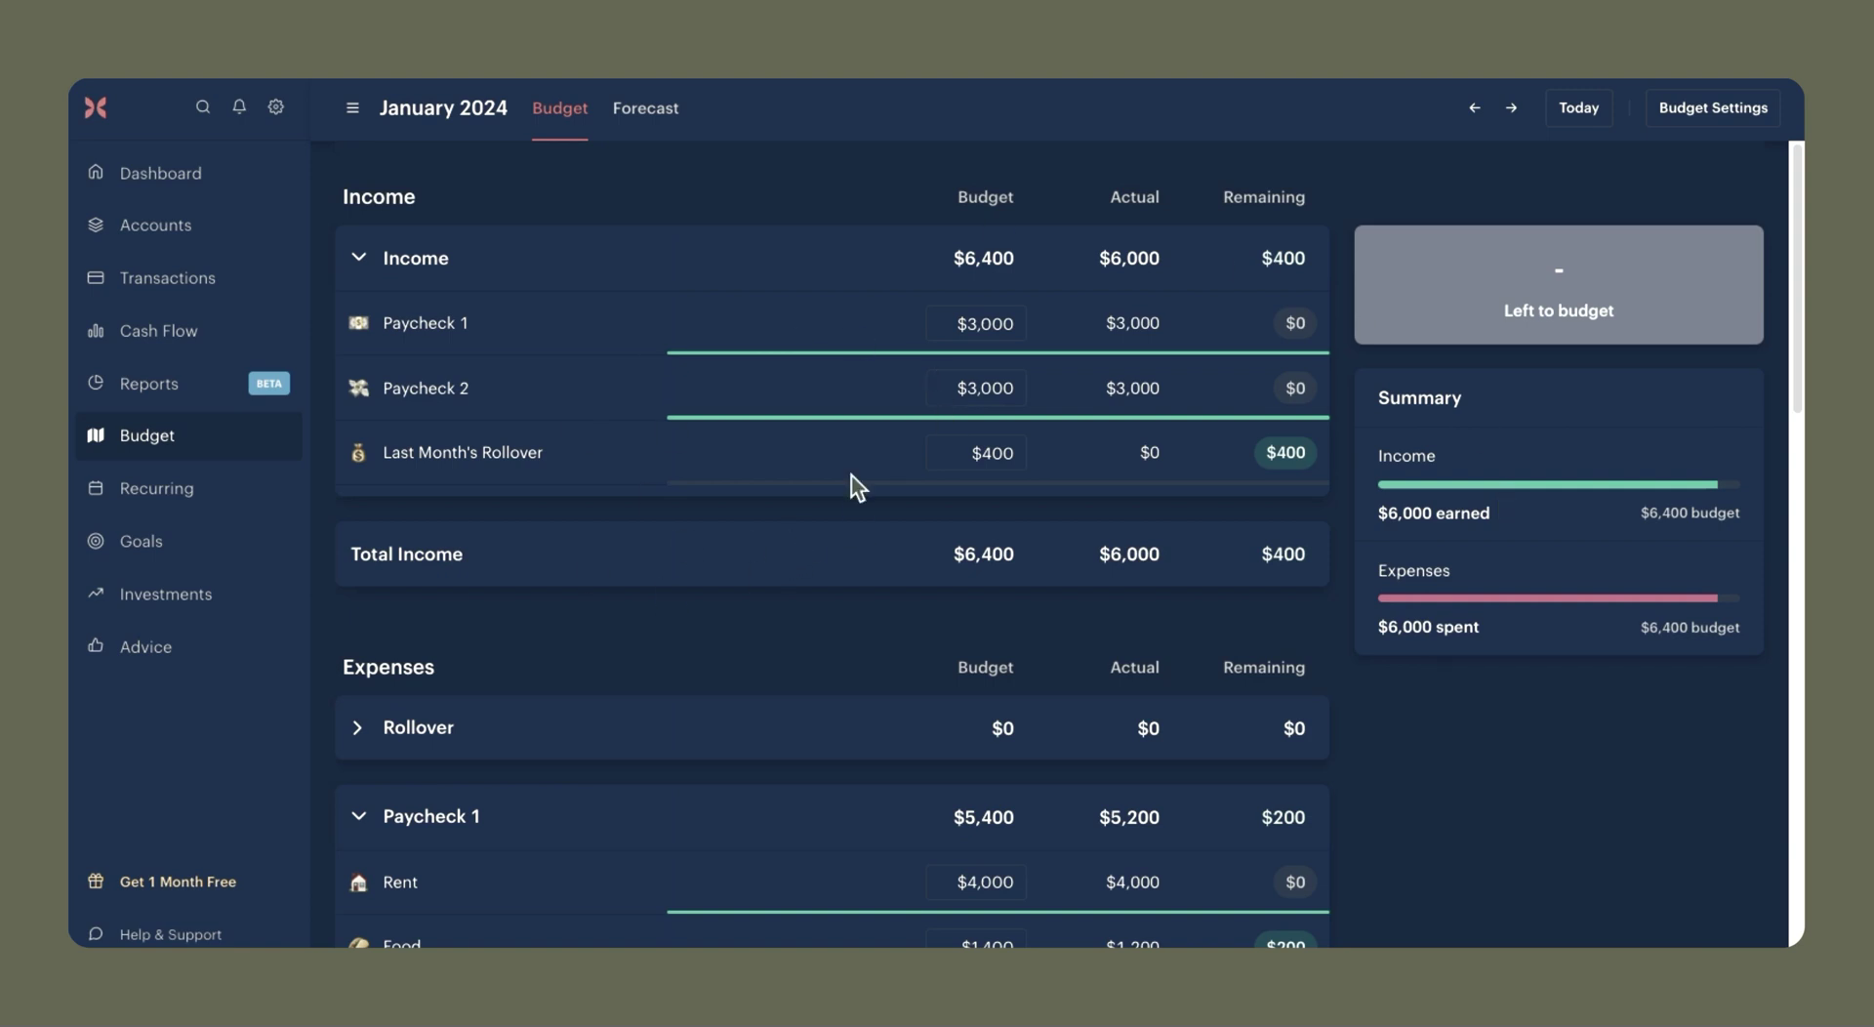
Set the Food budget in the Paycheck 1 group to $1,200 and check the left-to-budget breakdown.
scroll(746, 538, down, 3)
scroll(908, 473, down, 1)
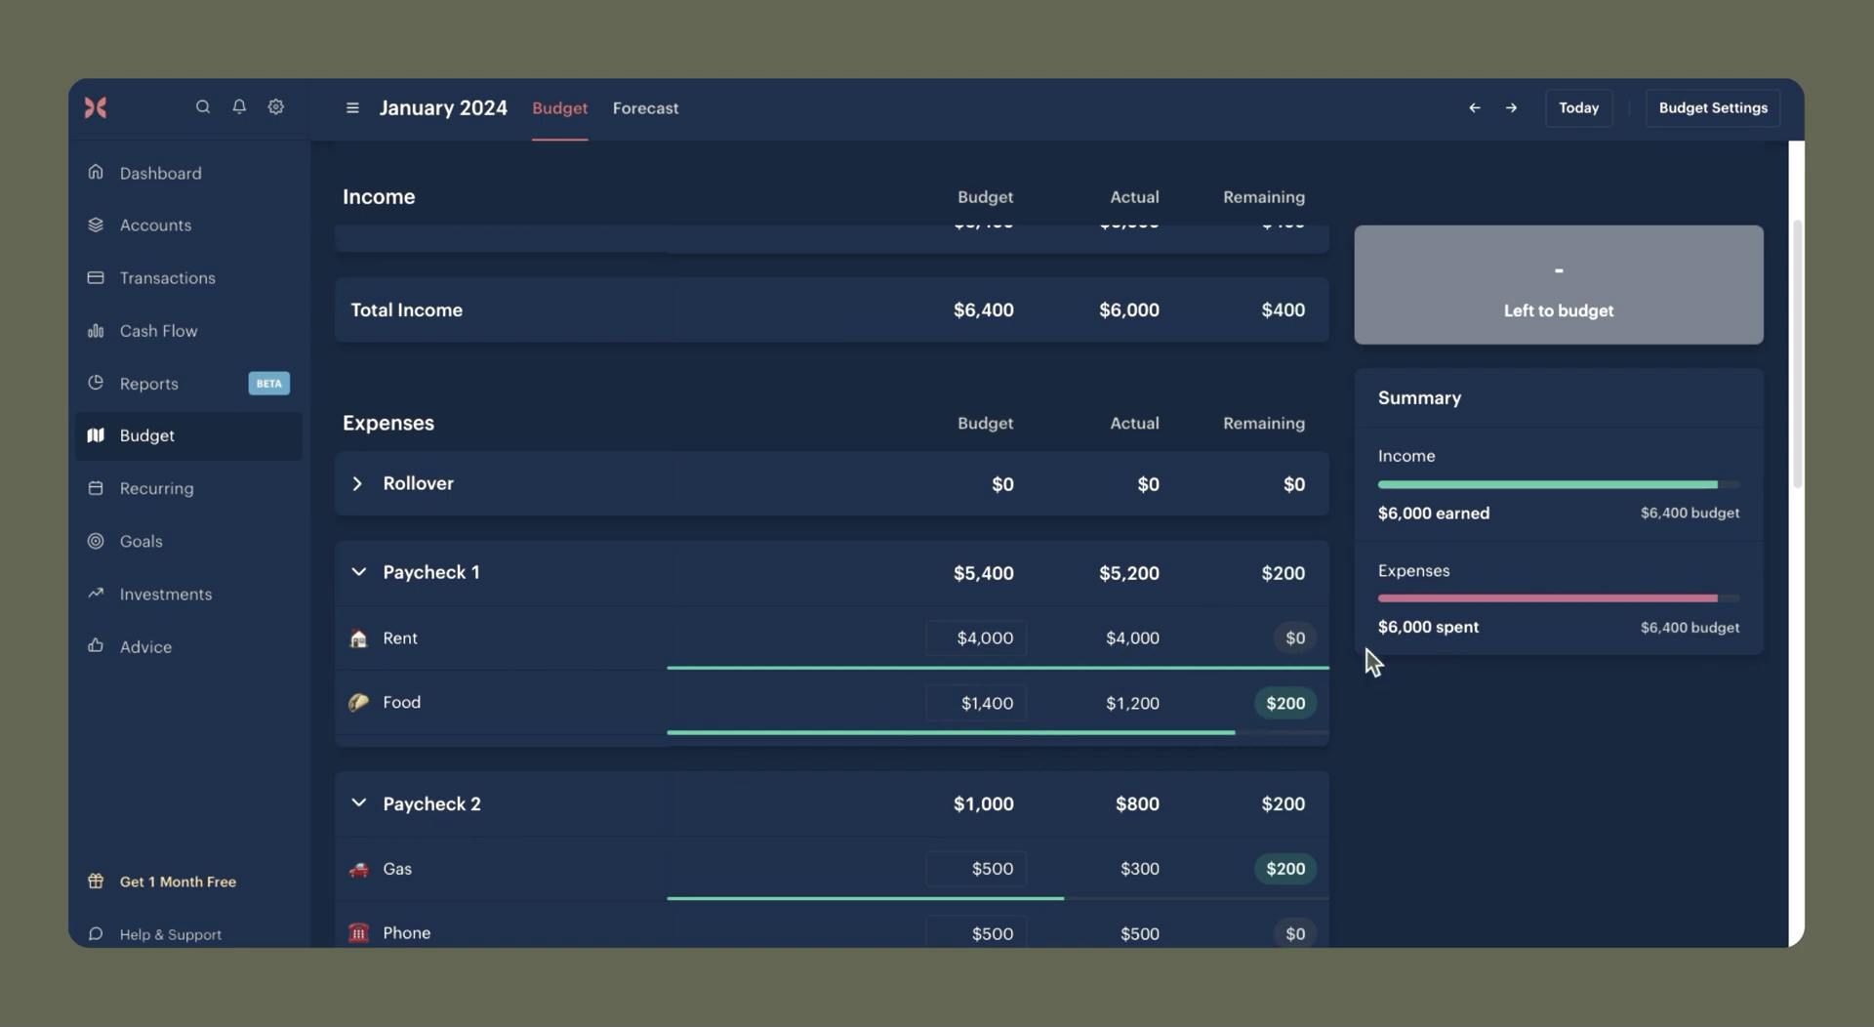
click(1004, 708)
text(1,200)
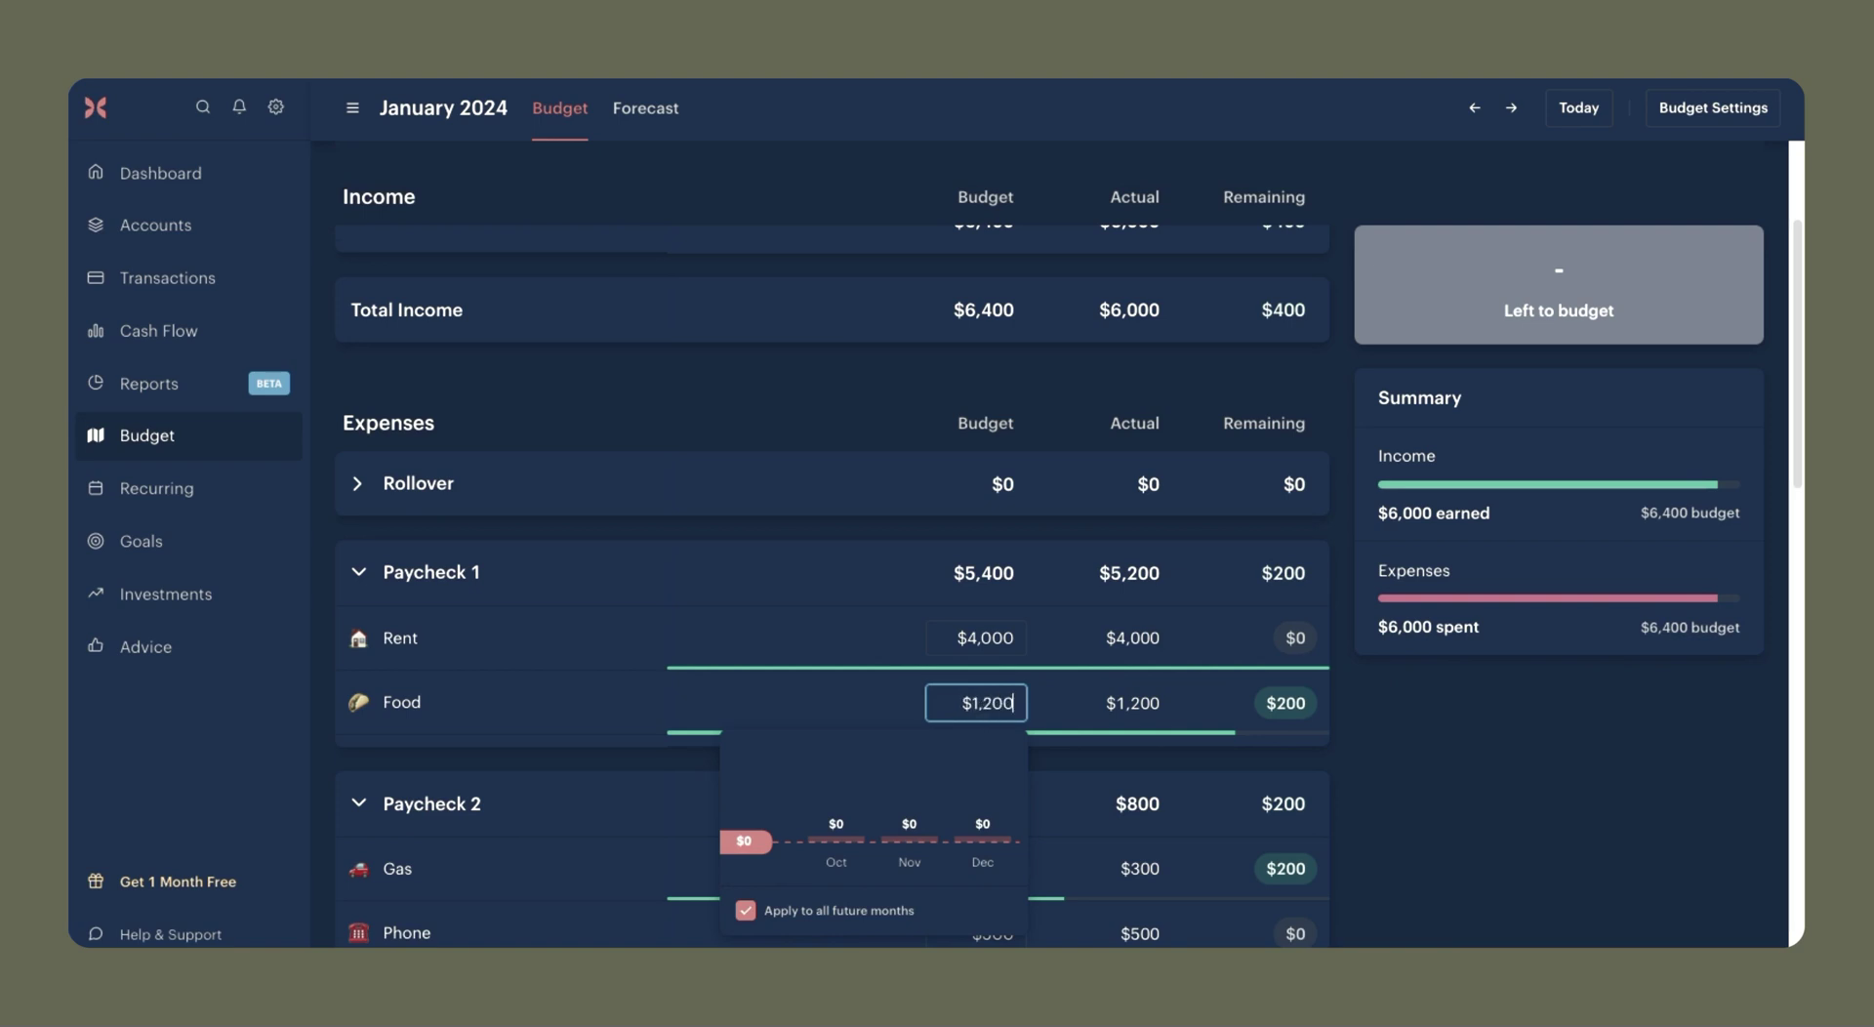
key(Return)
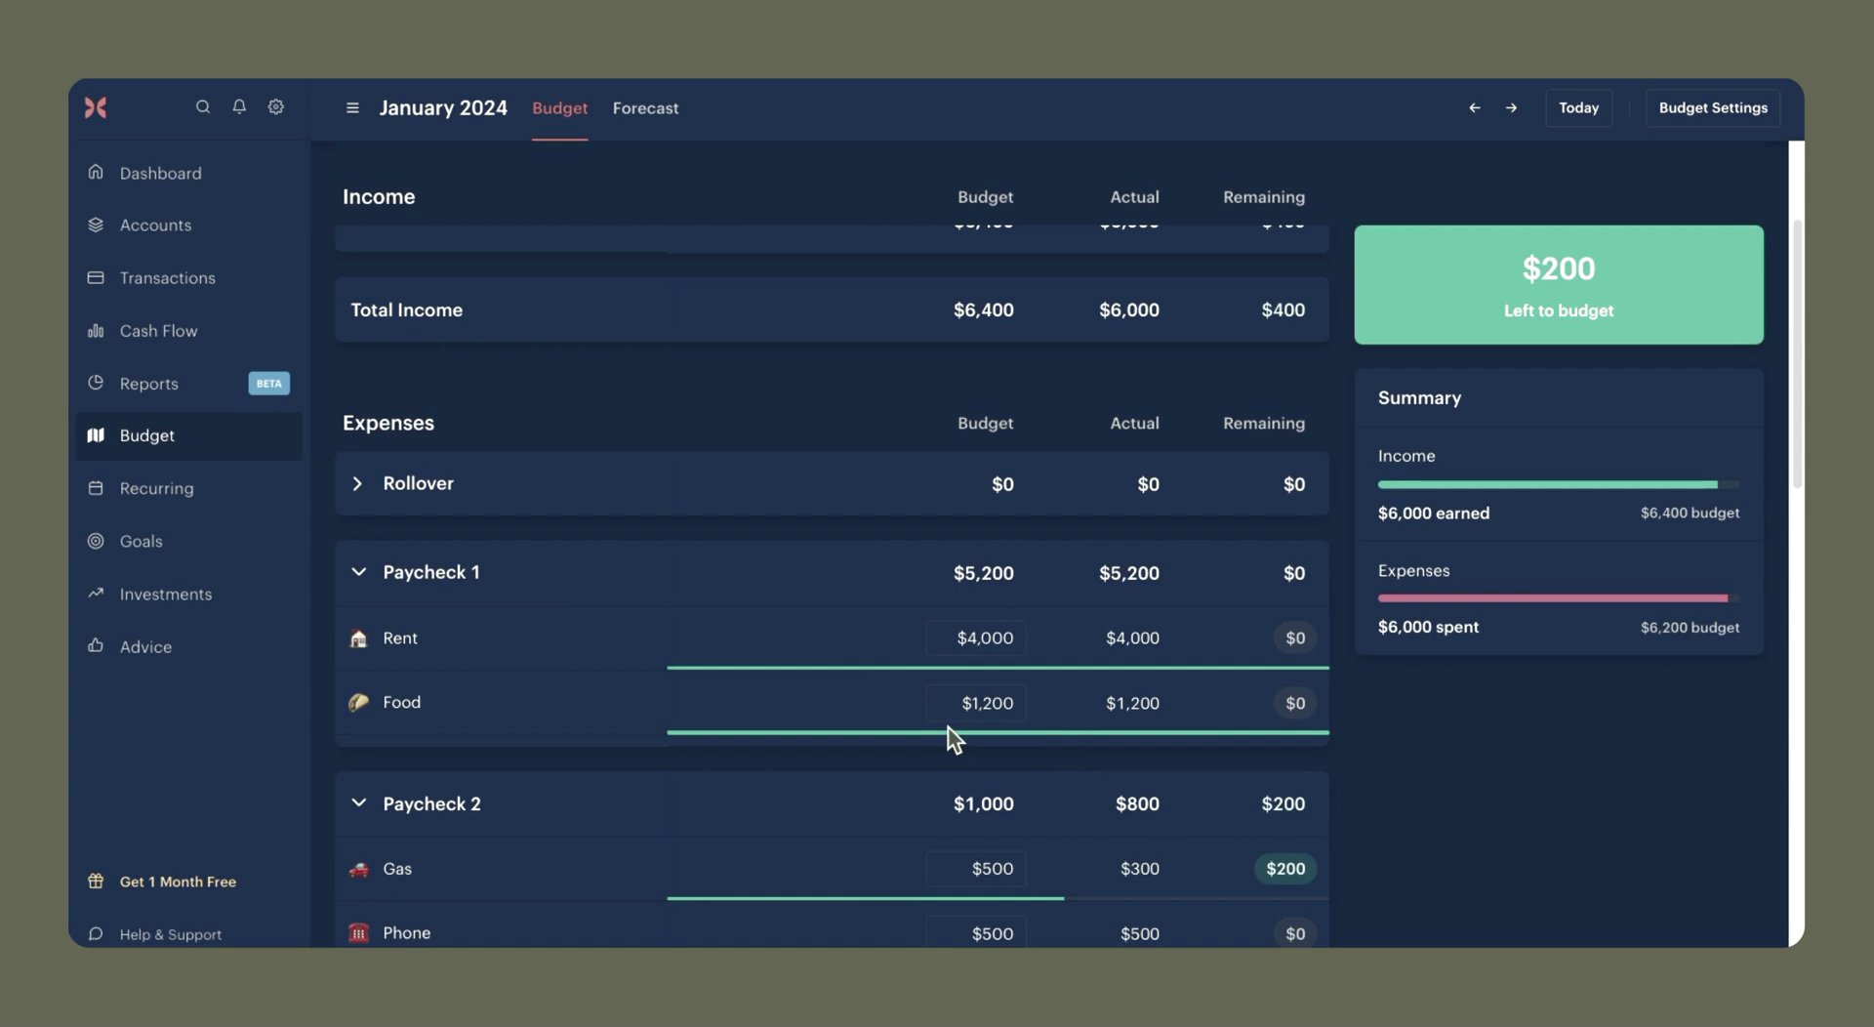
mouse_move(1575, 281)
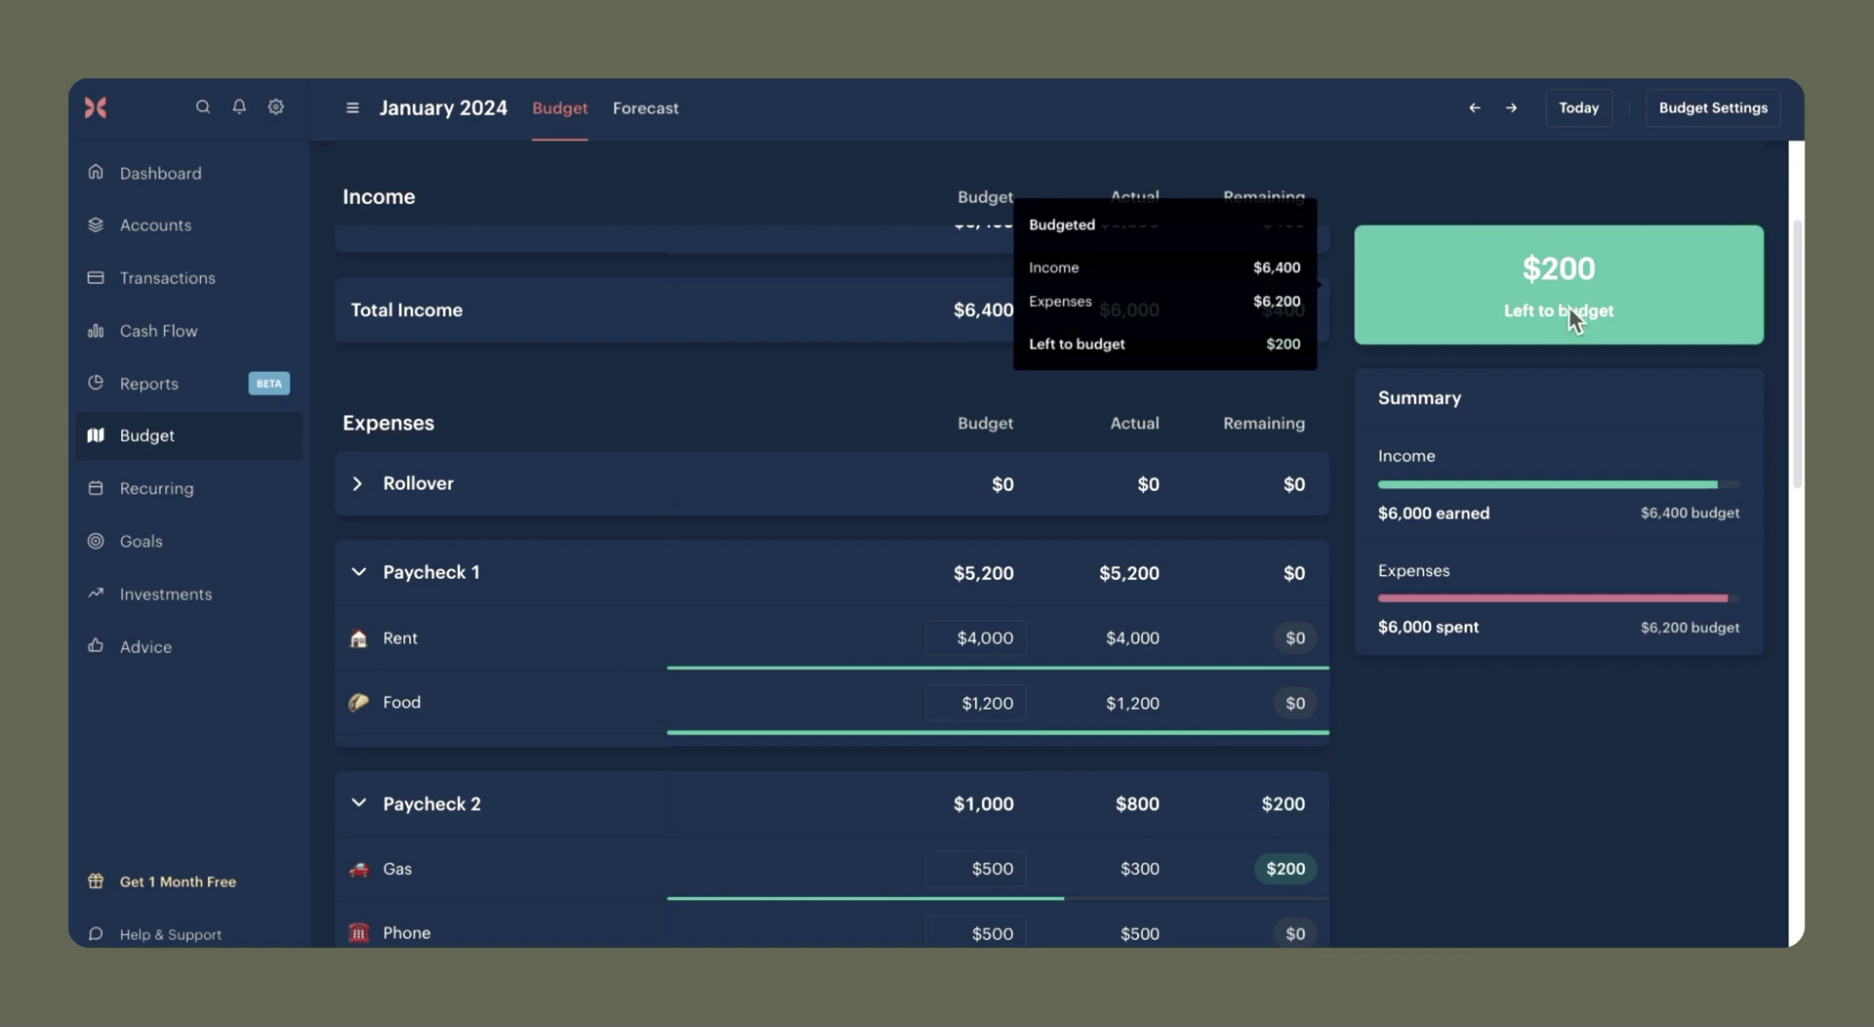
Review the January 2024 expense groups and set the Savings goal's contribution budget to $200.
scroll(1129, 705, down, 3)
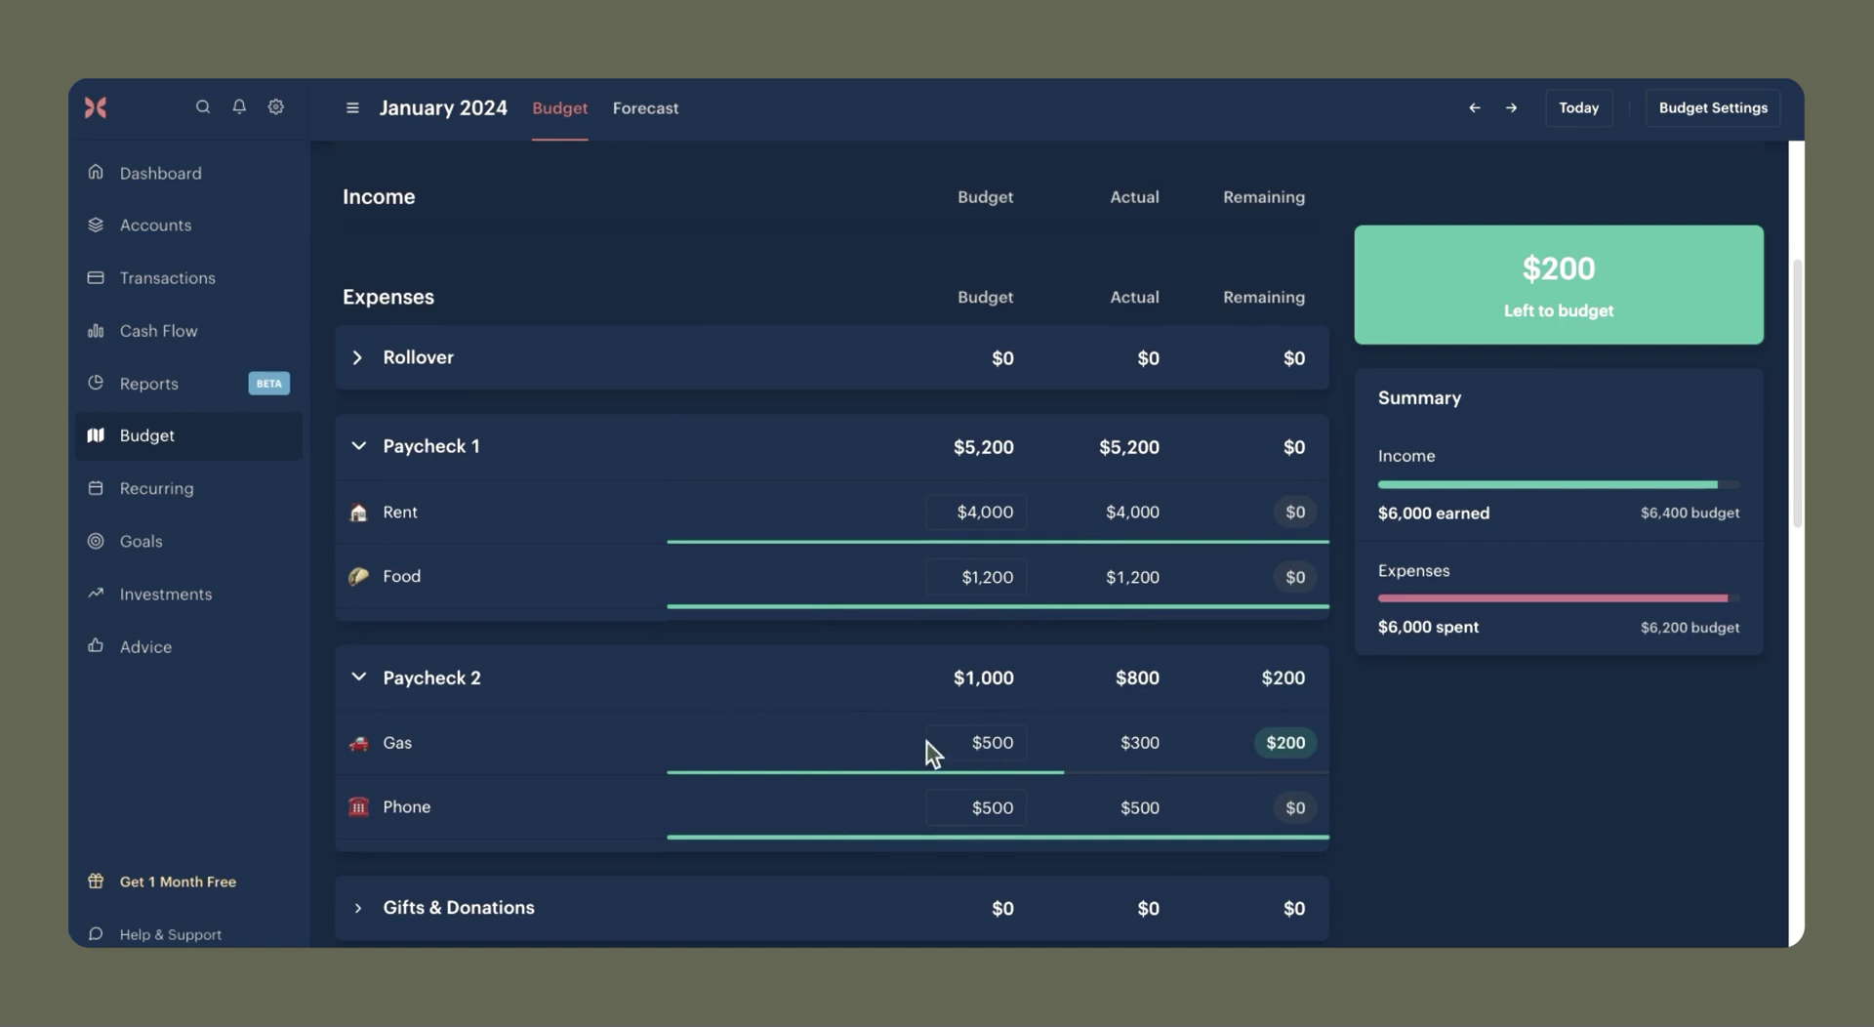
scroll(949, 744, down, 10)
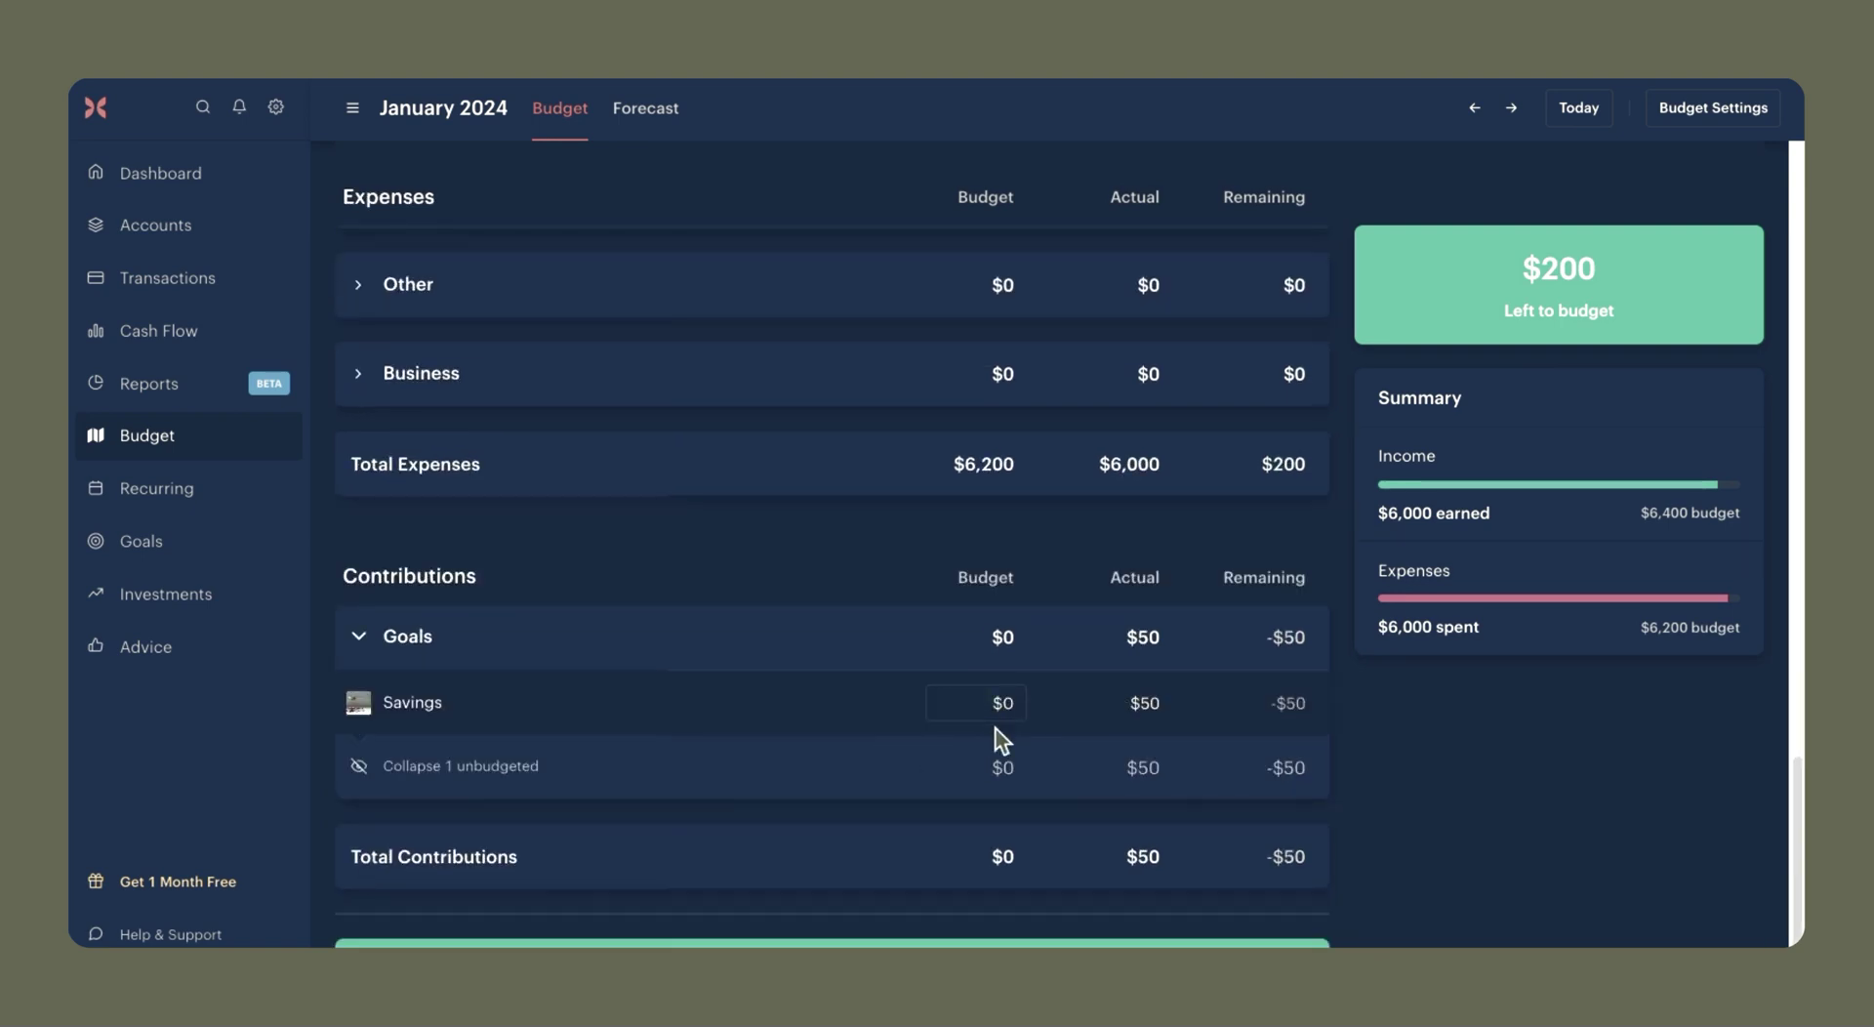
scroll(1018, 715, up, 15)
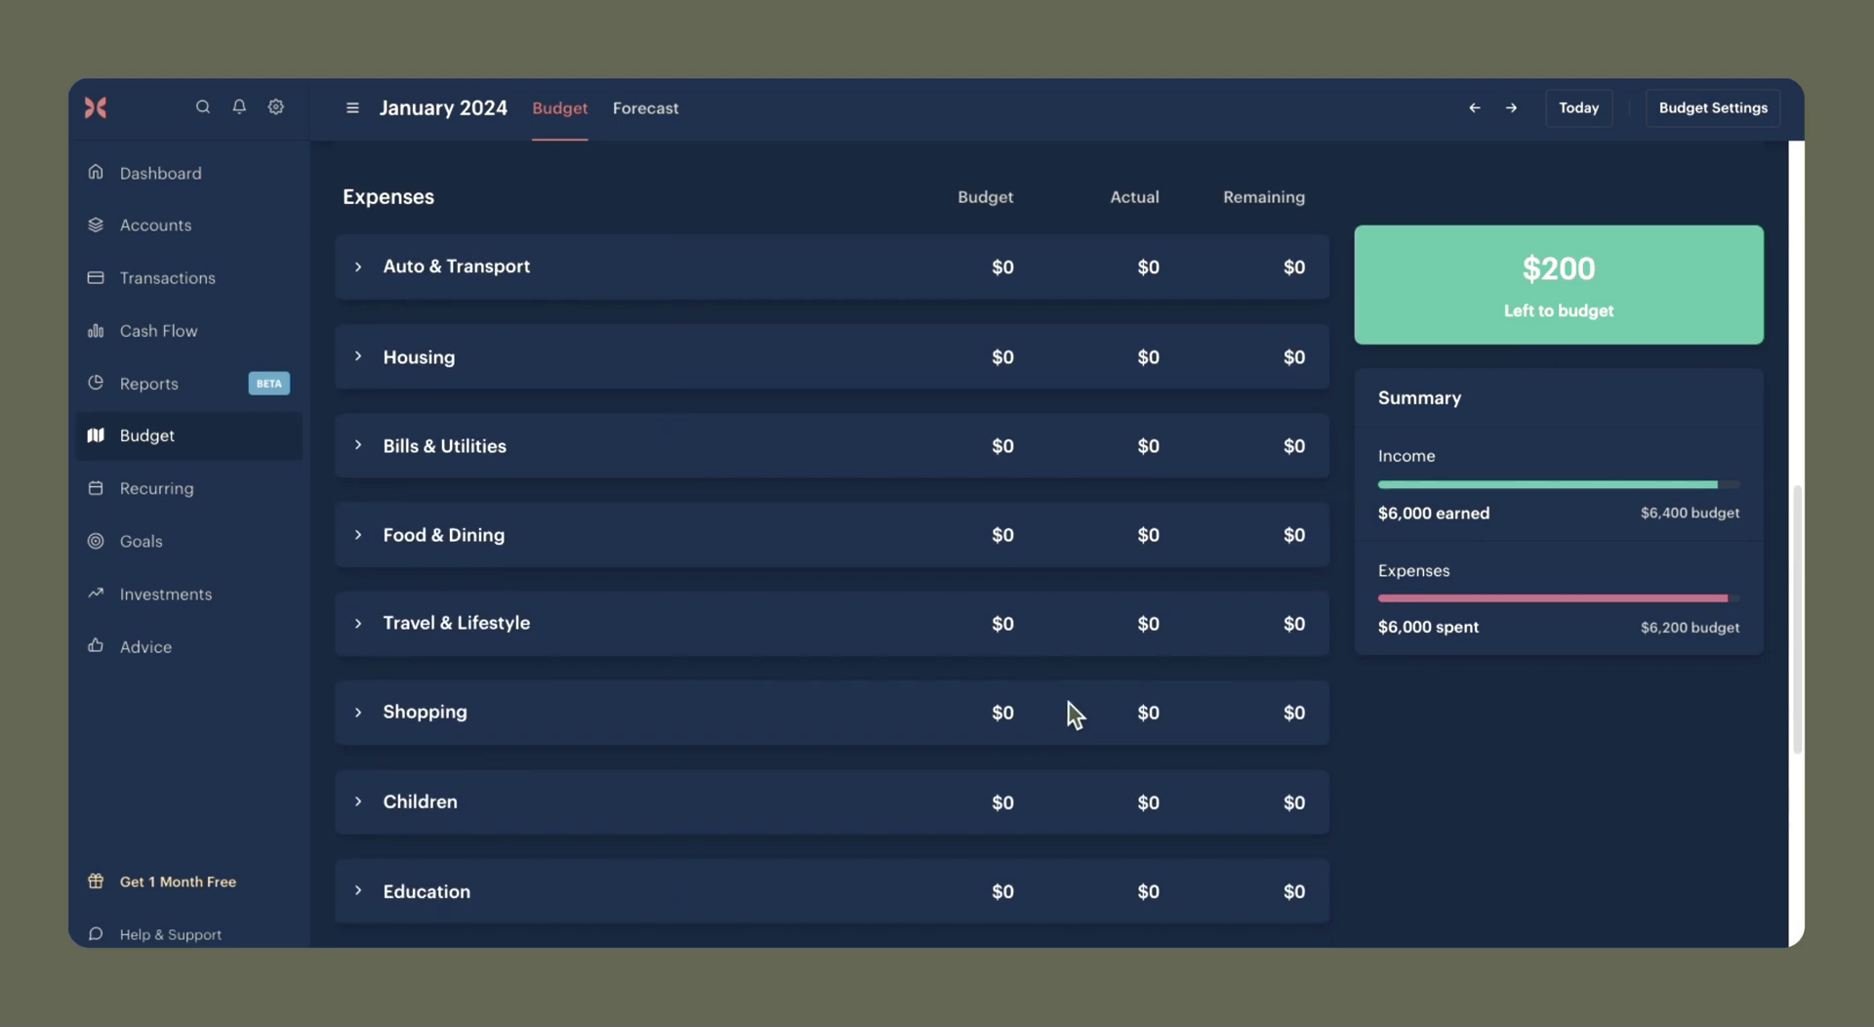
scroll(1204, 575, down, 2)
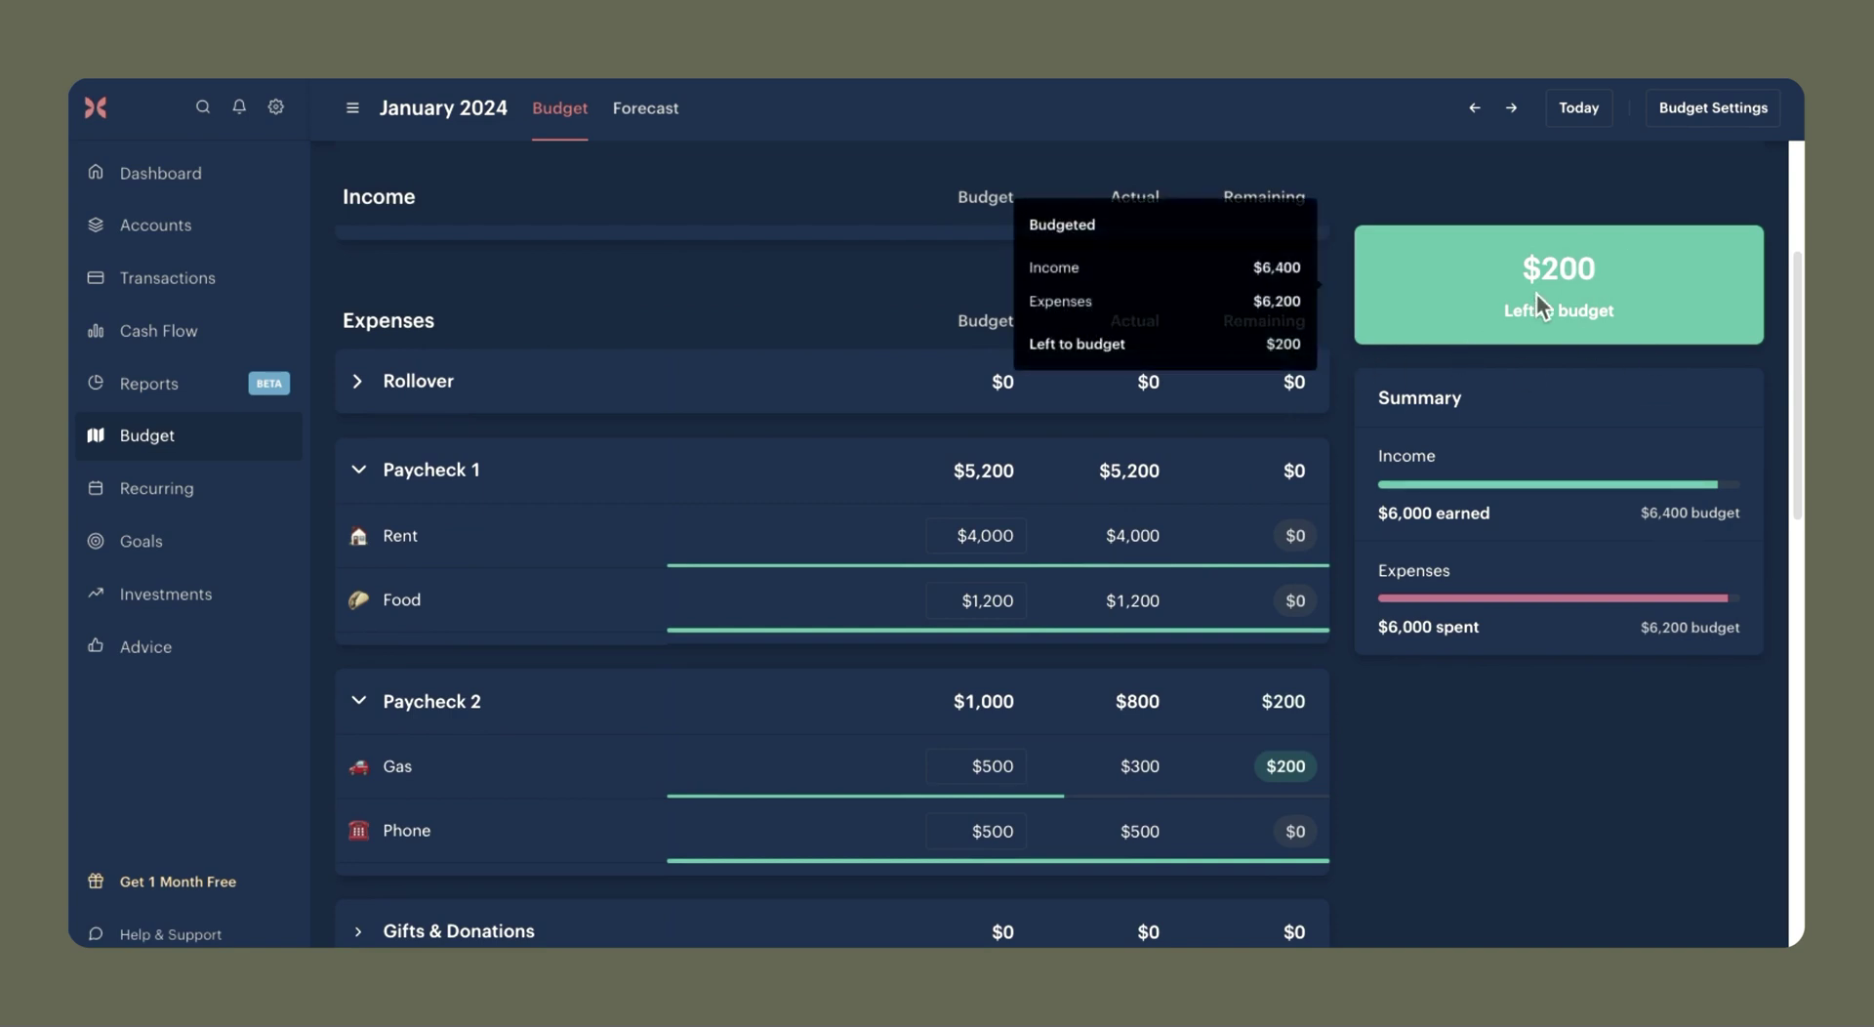
scroll(1112, 624, down, 10)
click(1004, 700)
text(200)
key(Return)
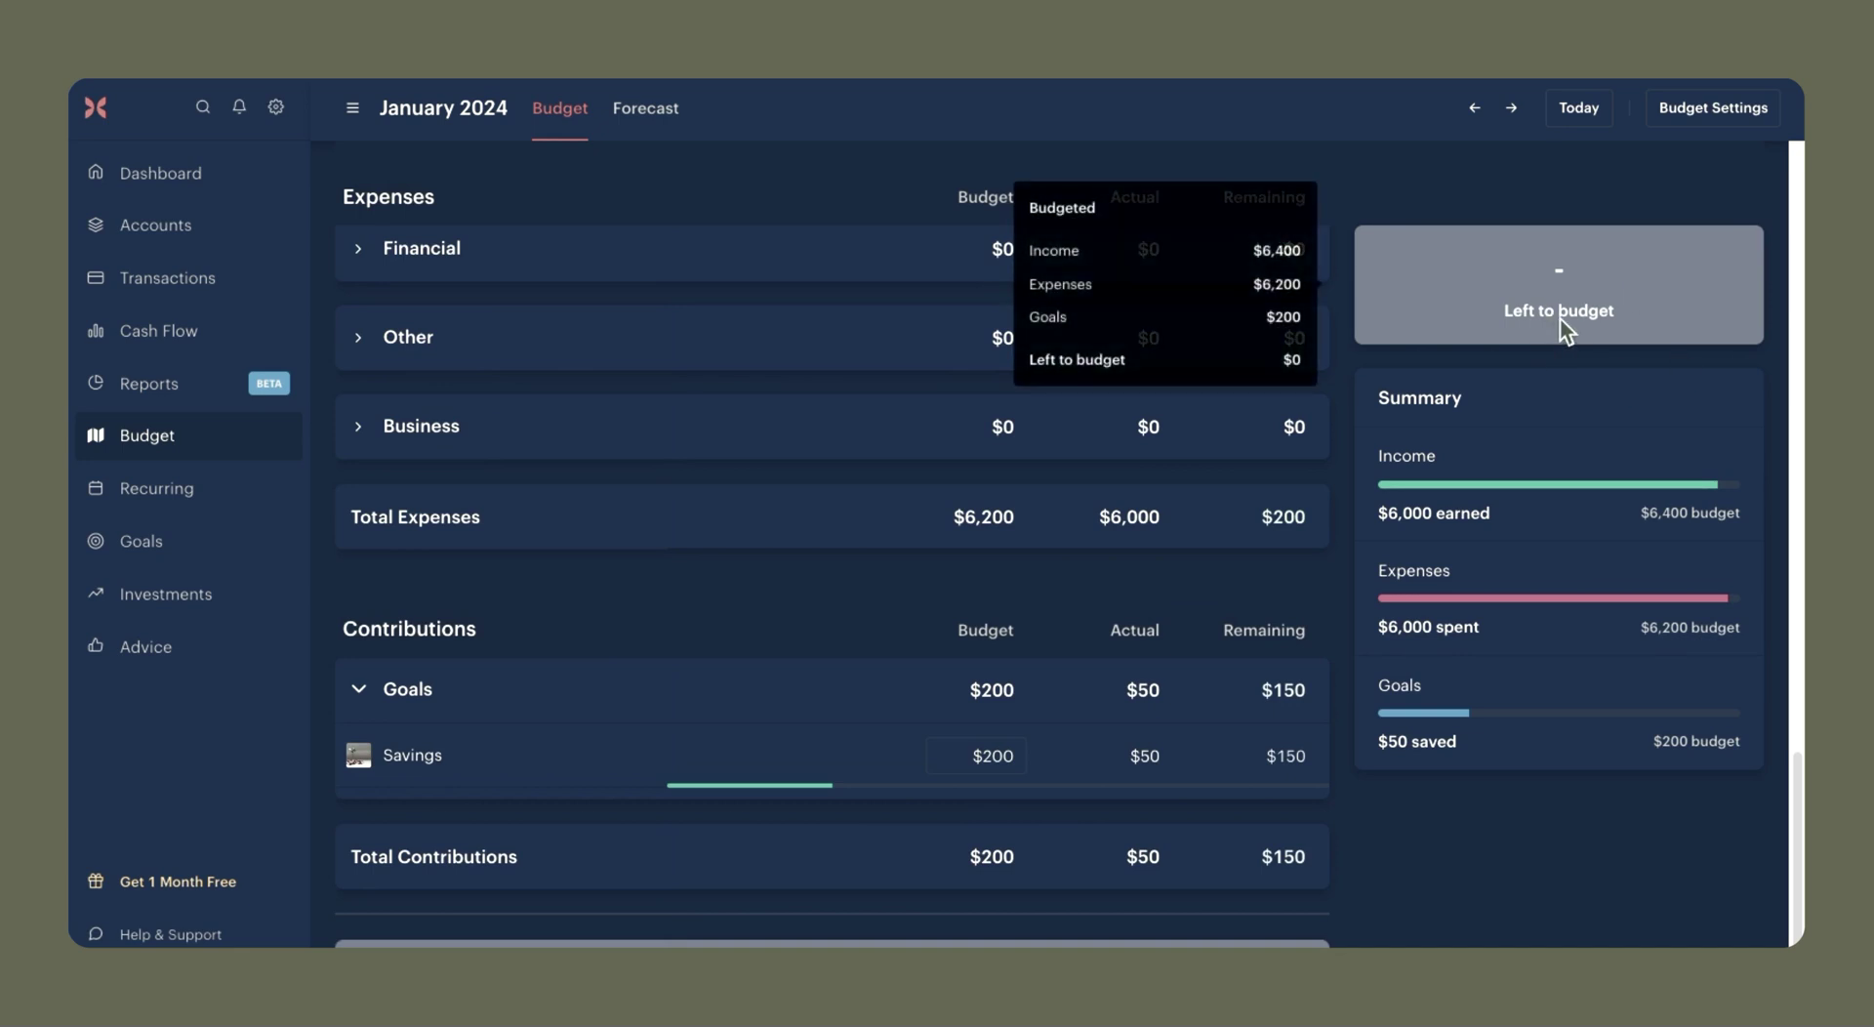
Collapse the Paycheck 1 expense group and set the Gas budget in the Paycheck 2 group to $300.
scroll(1220, 514, up, 10)
scroll(1221, 509, up, 5)
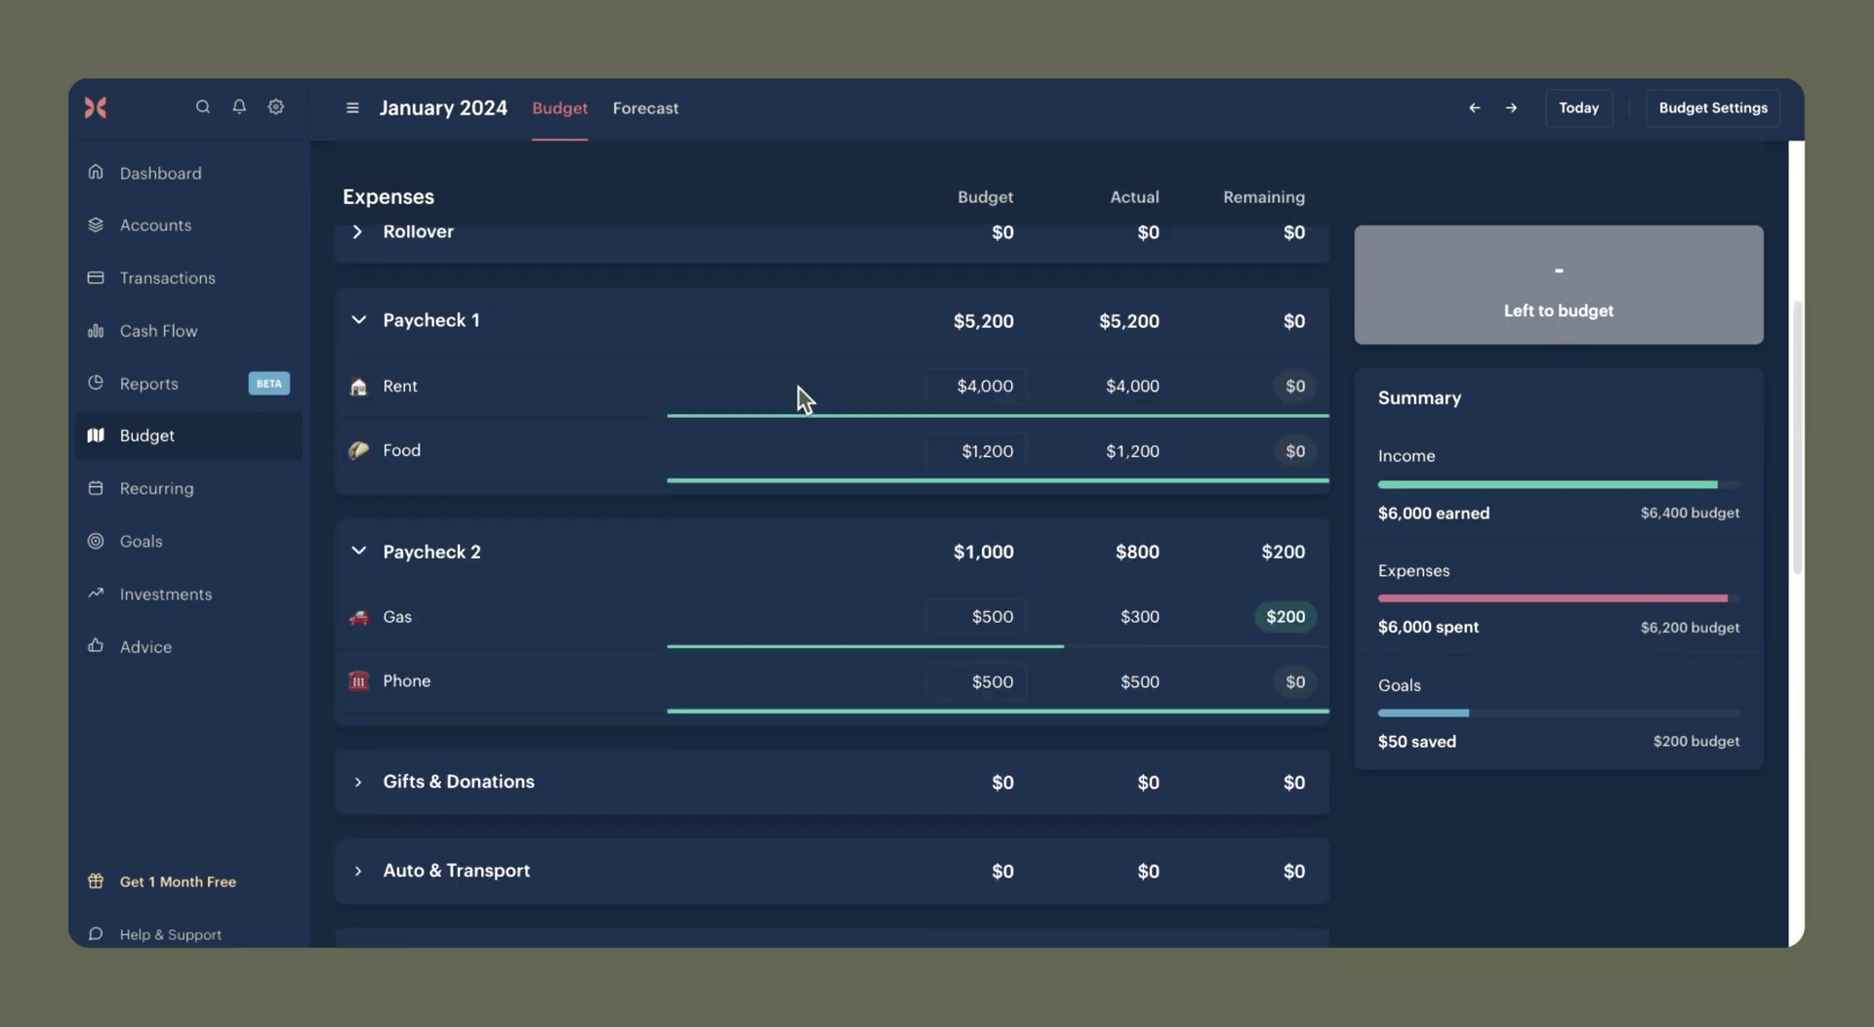
click(358, 323)
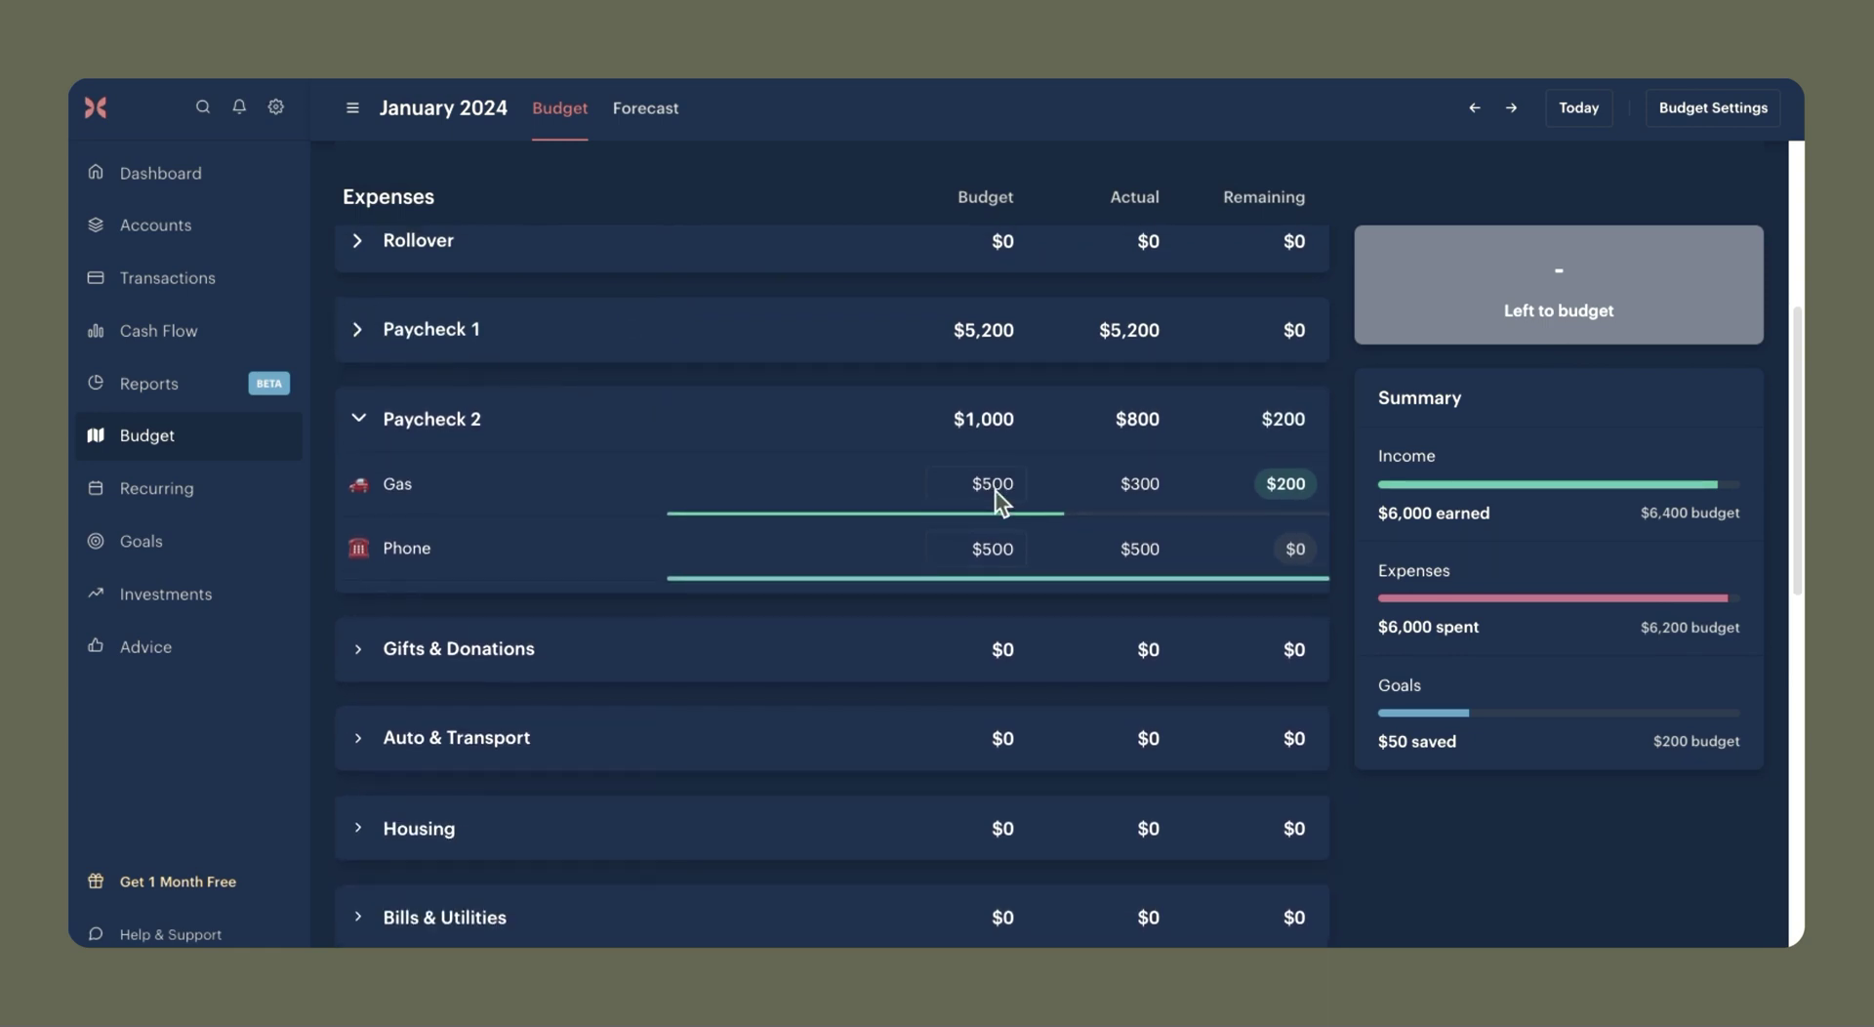
click(995, 490)
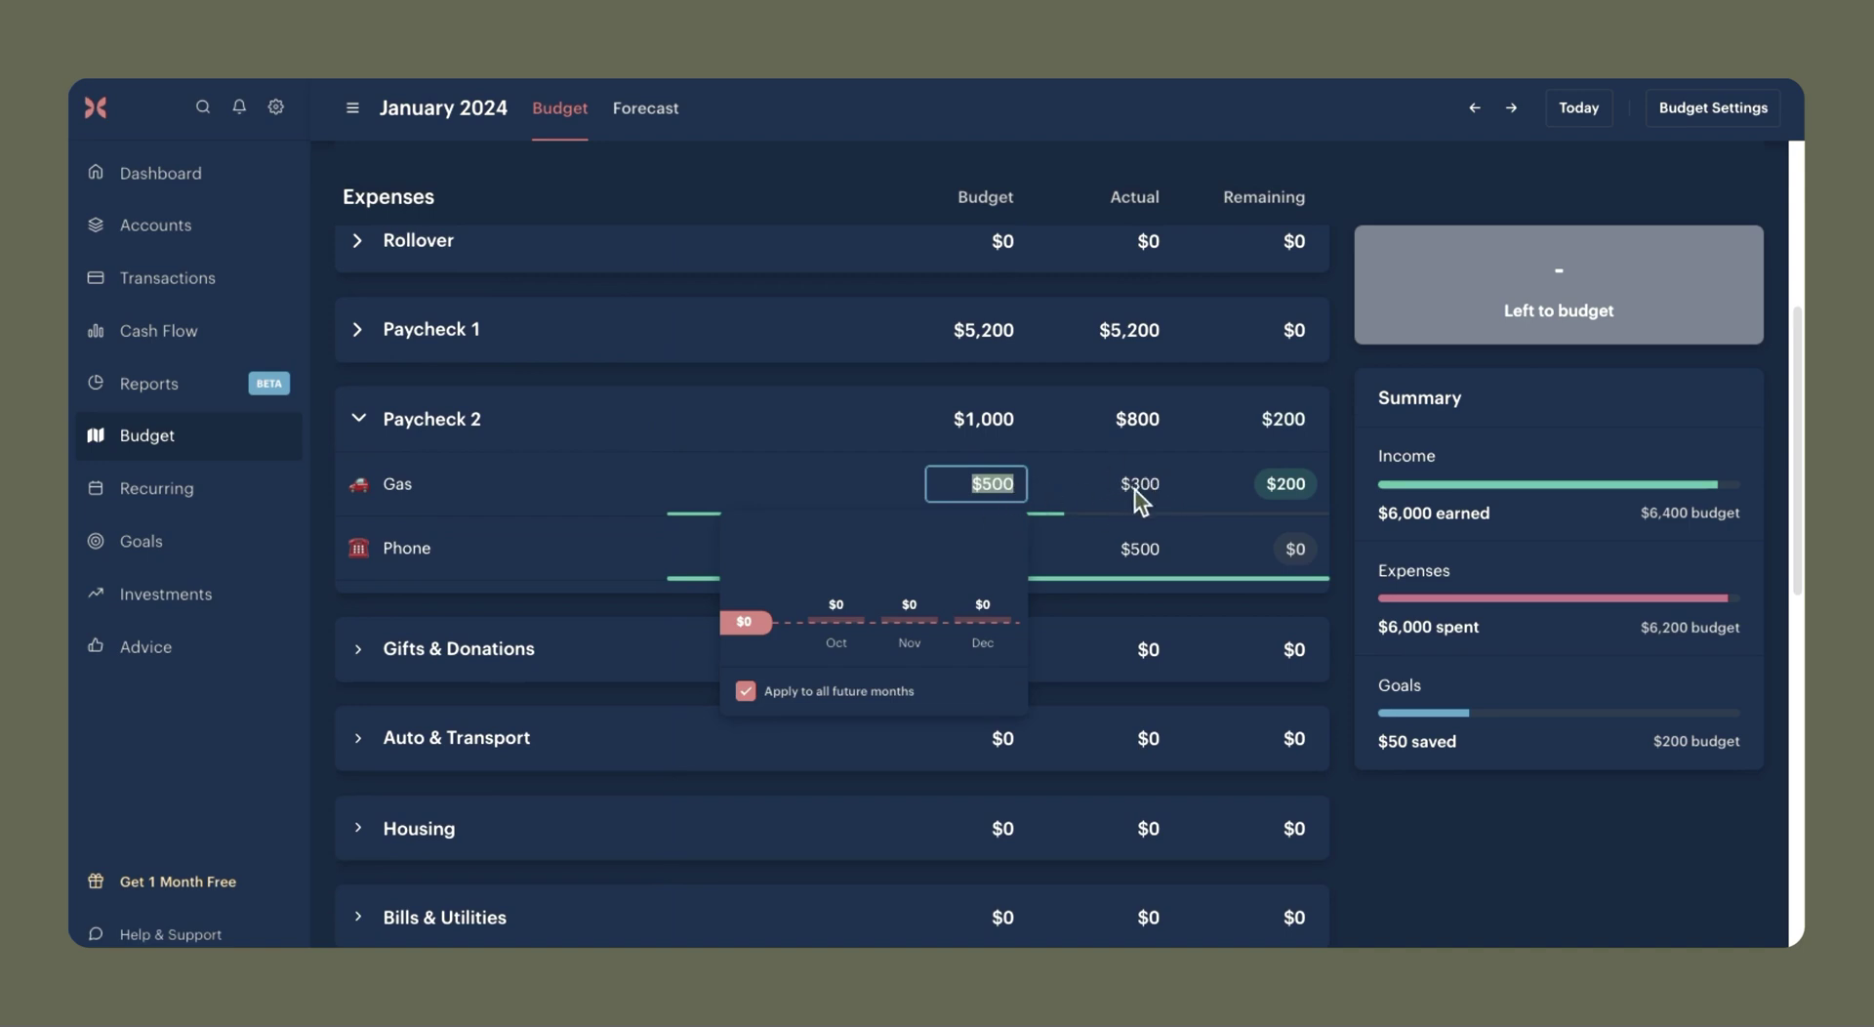
text(300)
key(Return)
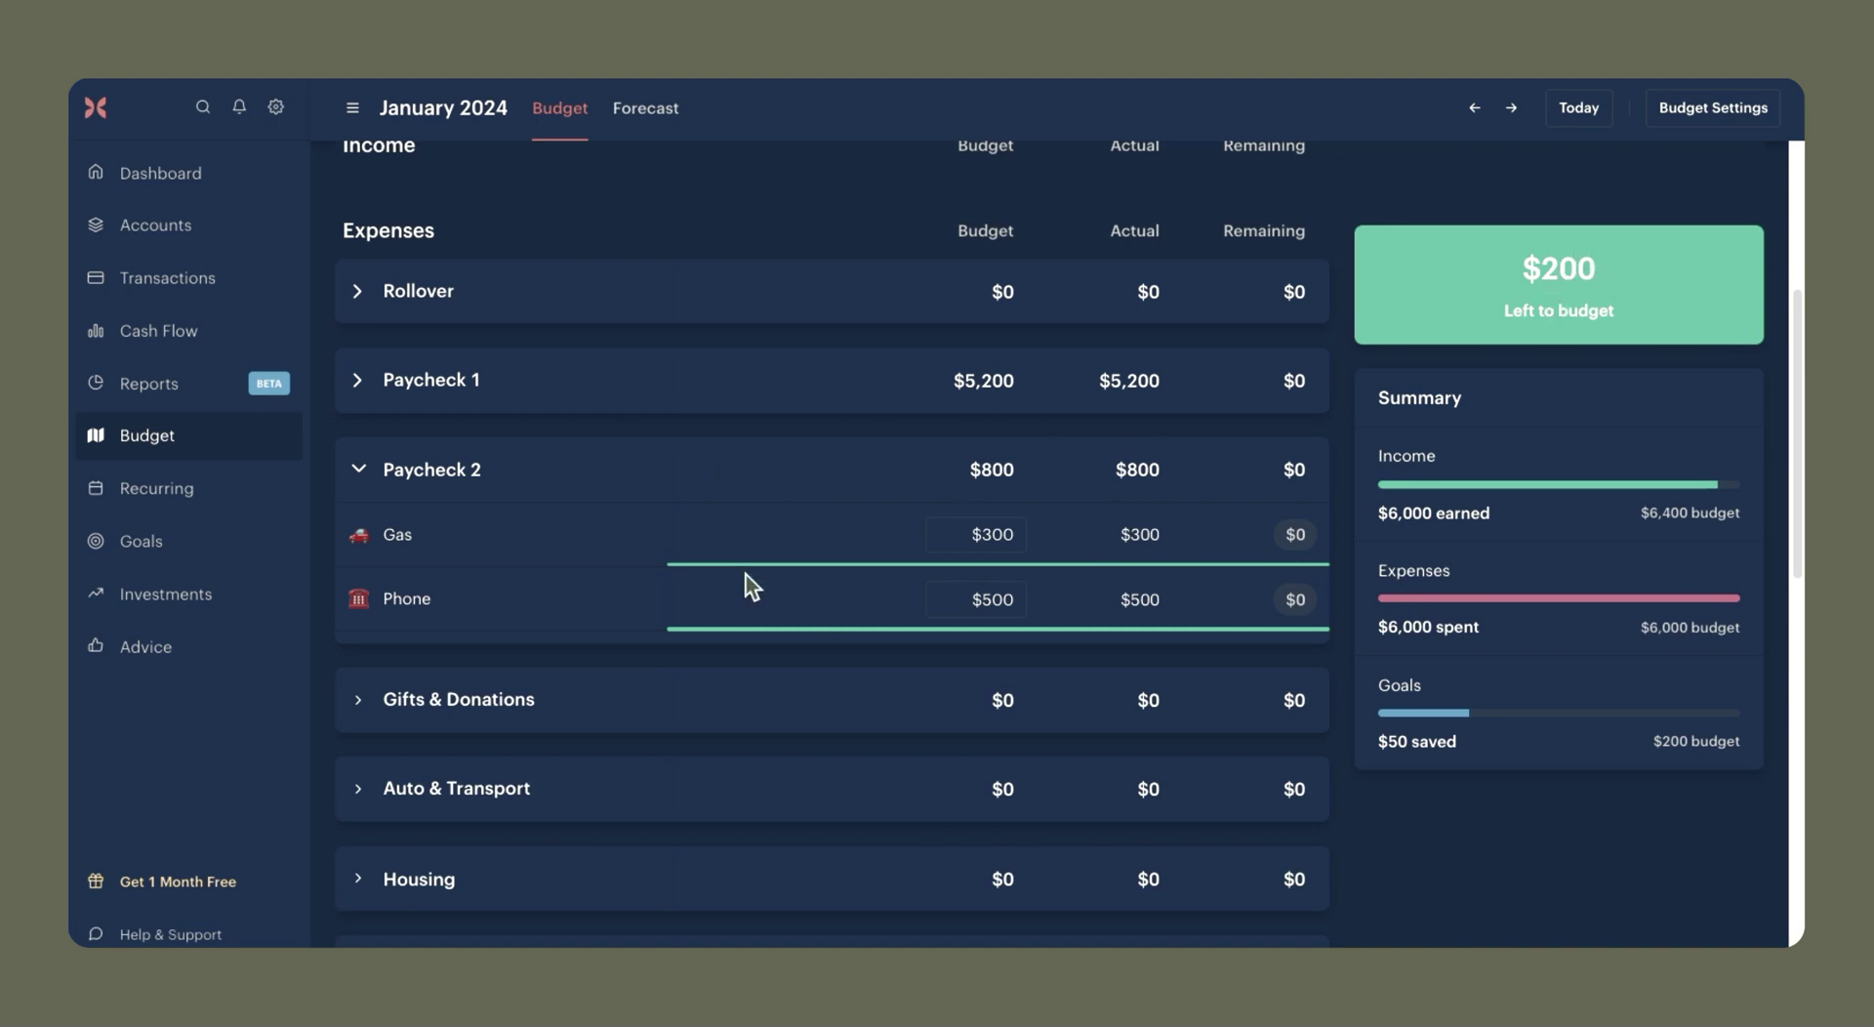
Set the Savings goal's contribution budget to $400 and check the left-to-budget breakdown.
scroll(1164, 495, down, 10)
click(989, 753)
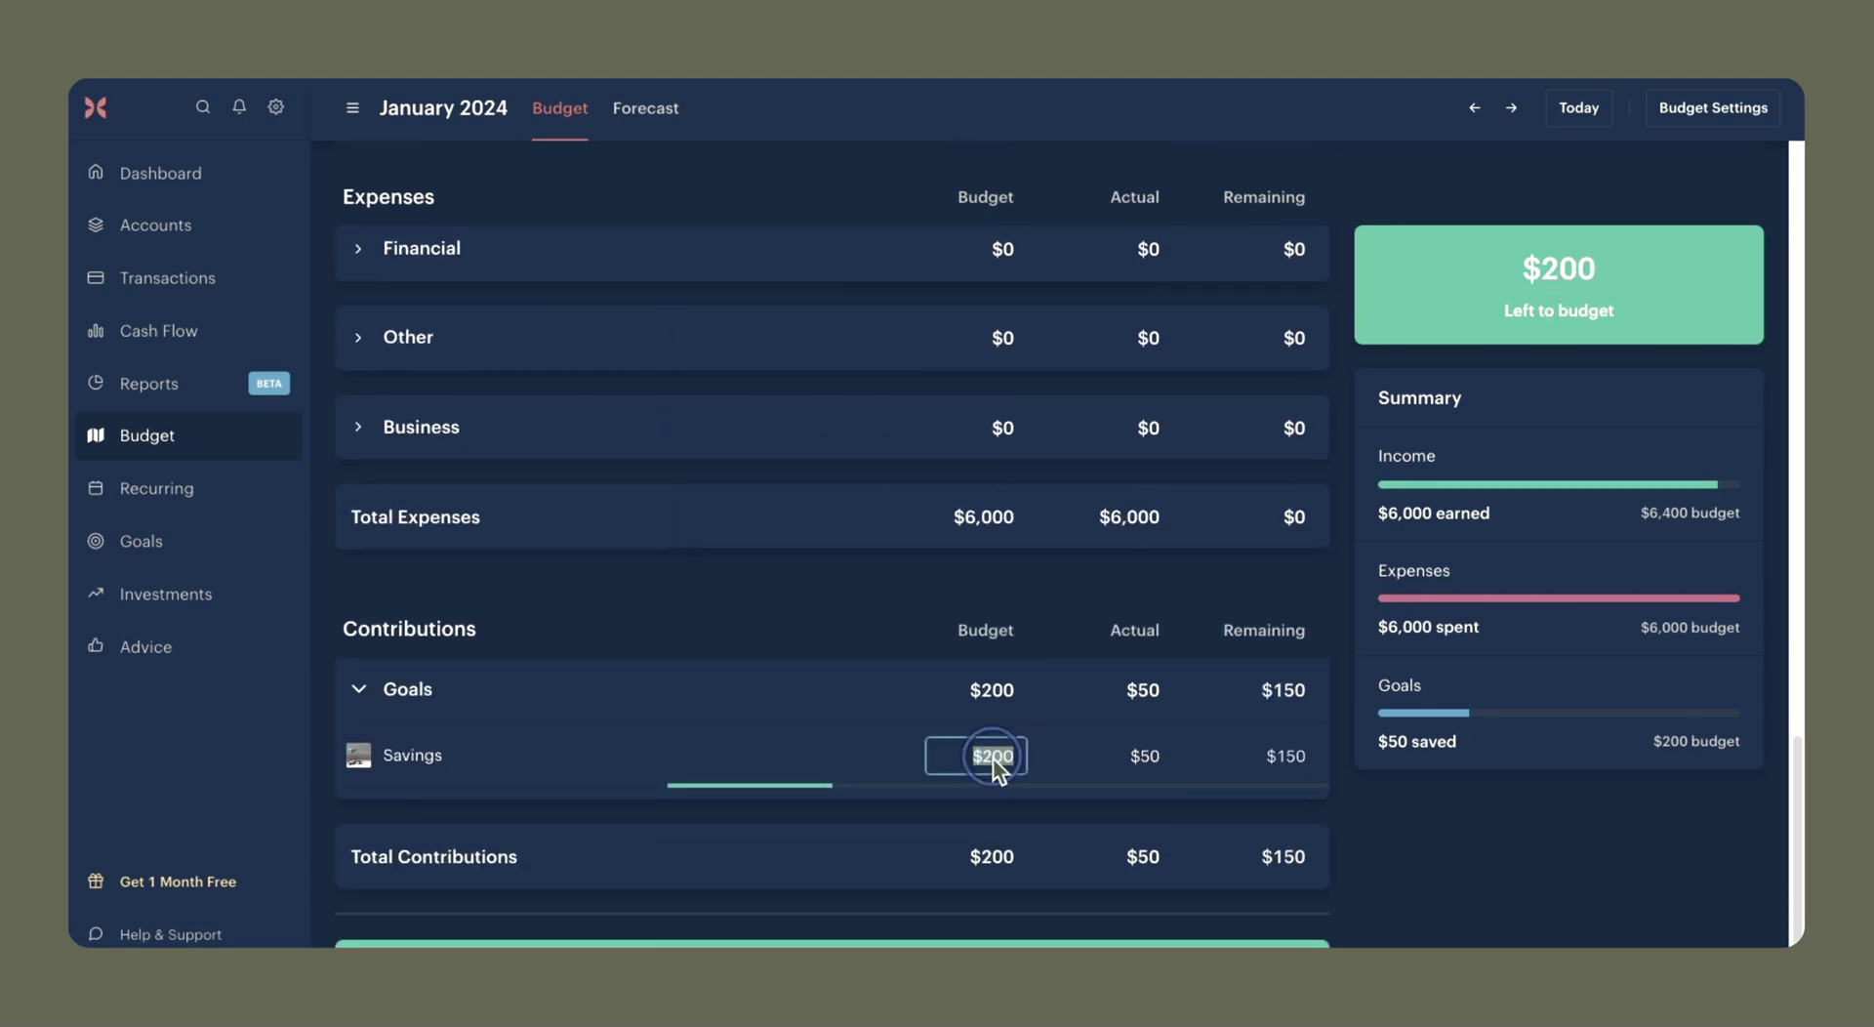
text(400)
click(1584, 887)
mouse_move(1536, 231)
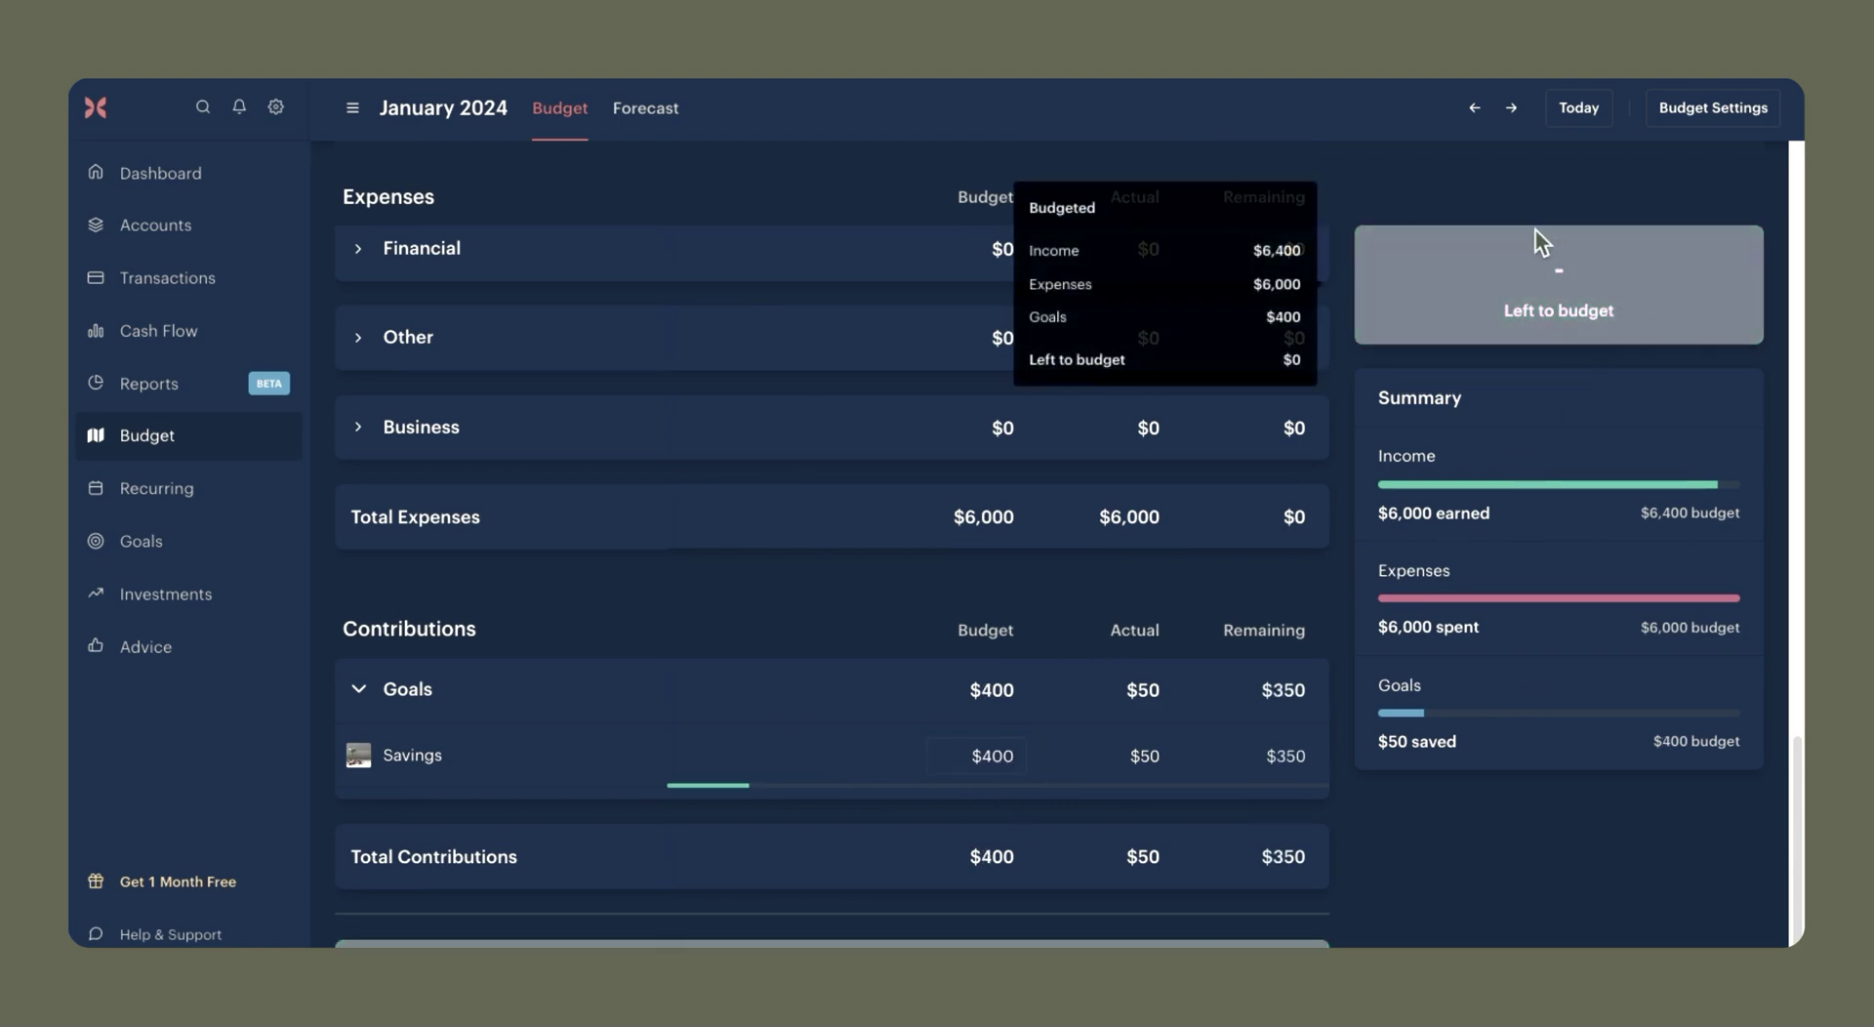
Review the January 2024 income budget and open the February 2024 budget.
scroll(1267, 488, up, 10)
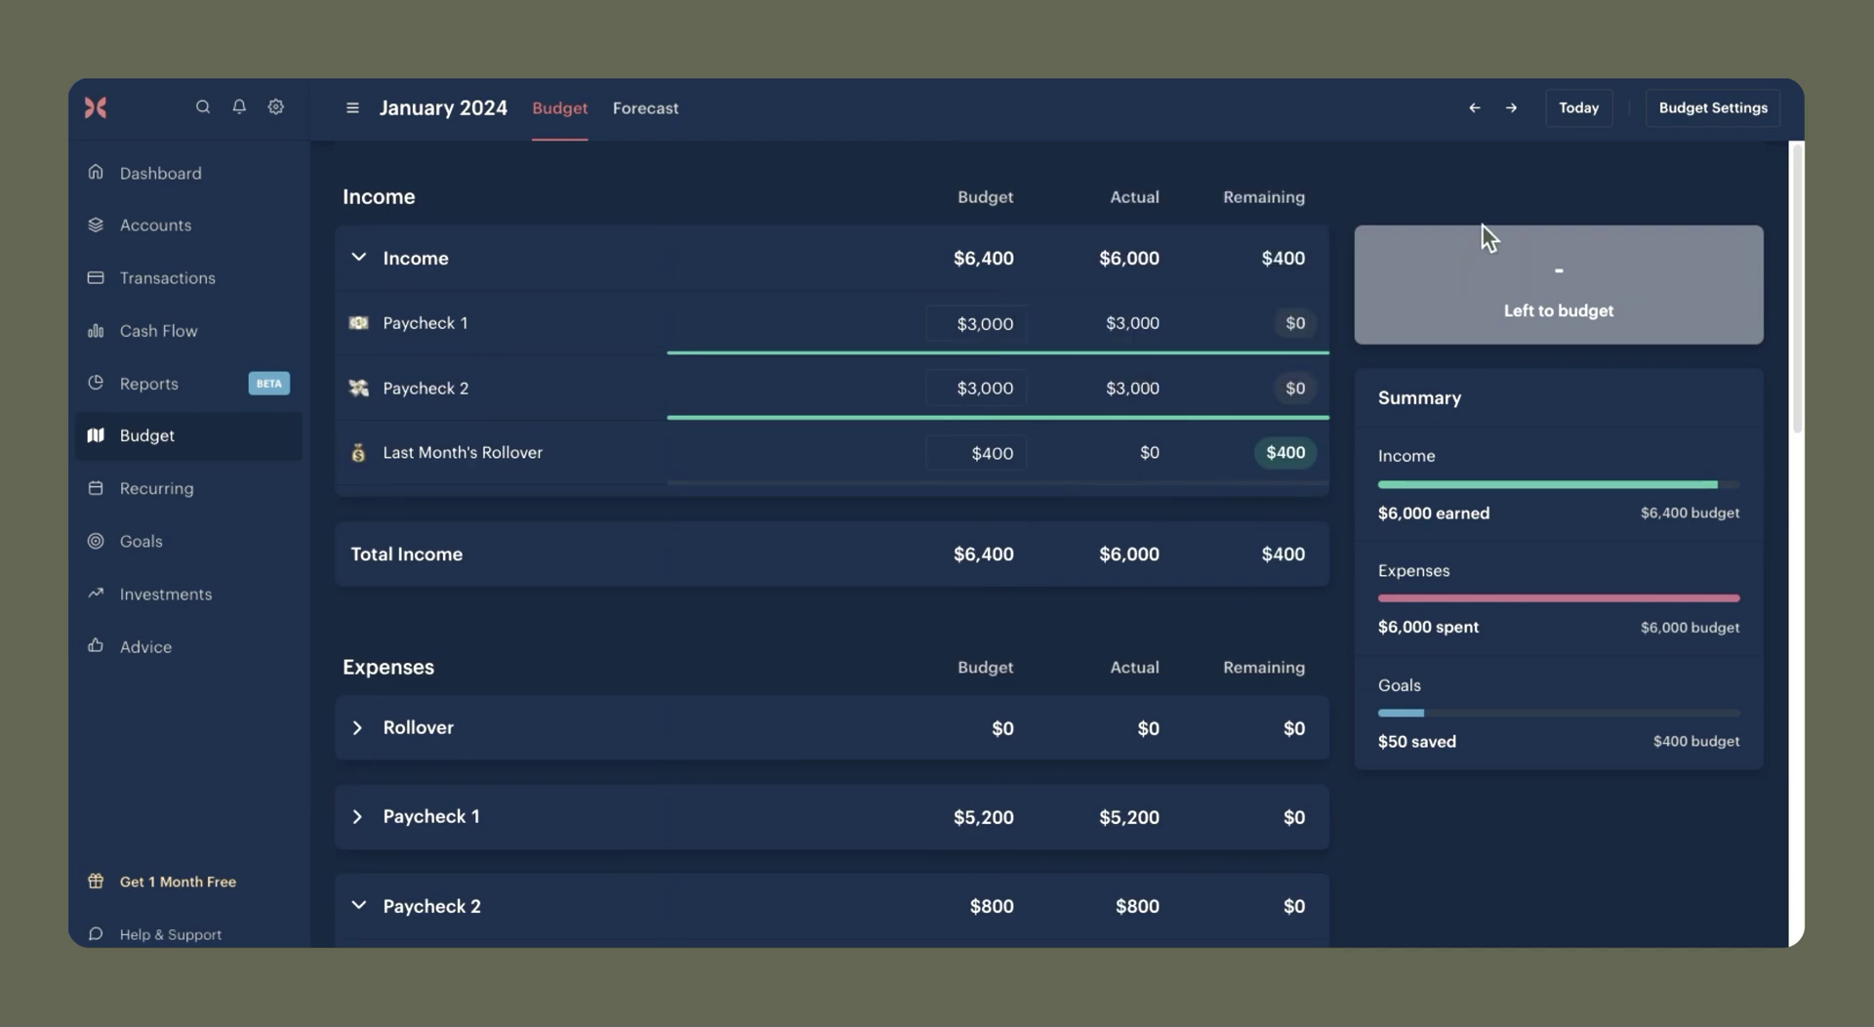
mouse_move(1503, 302)
click(1512, 106)
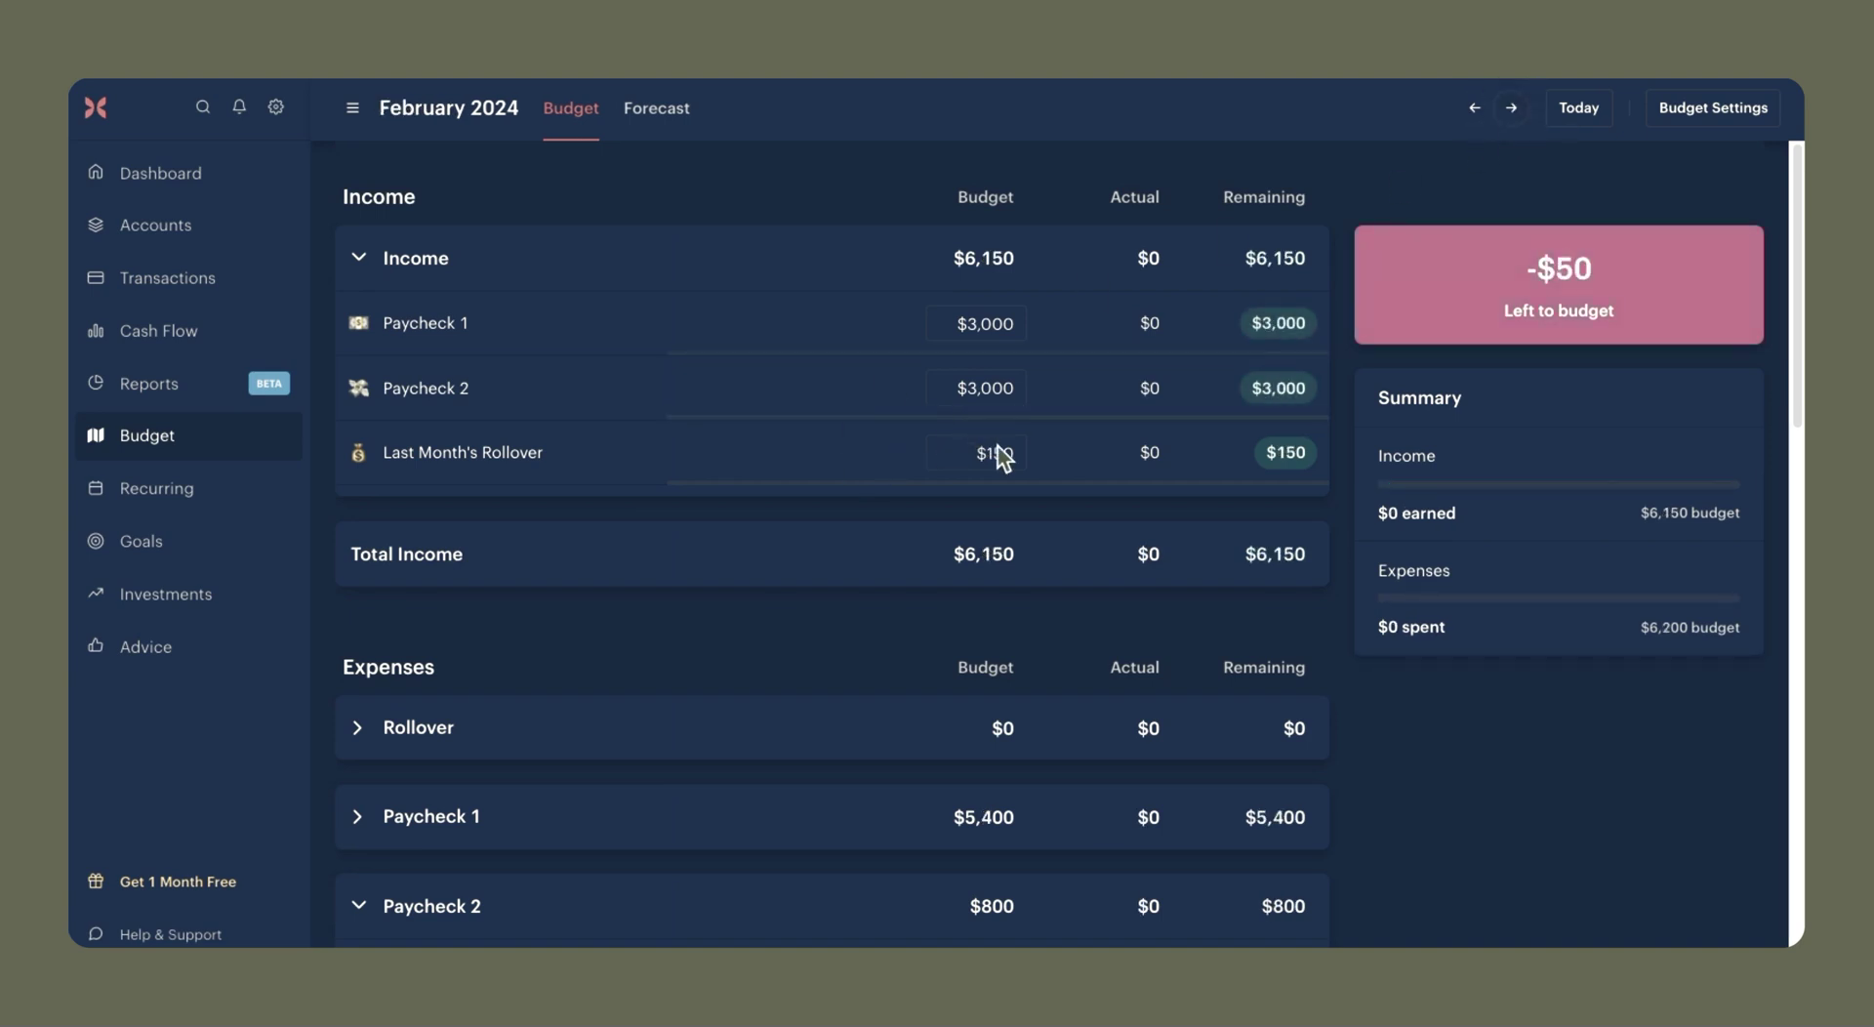